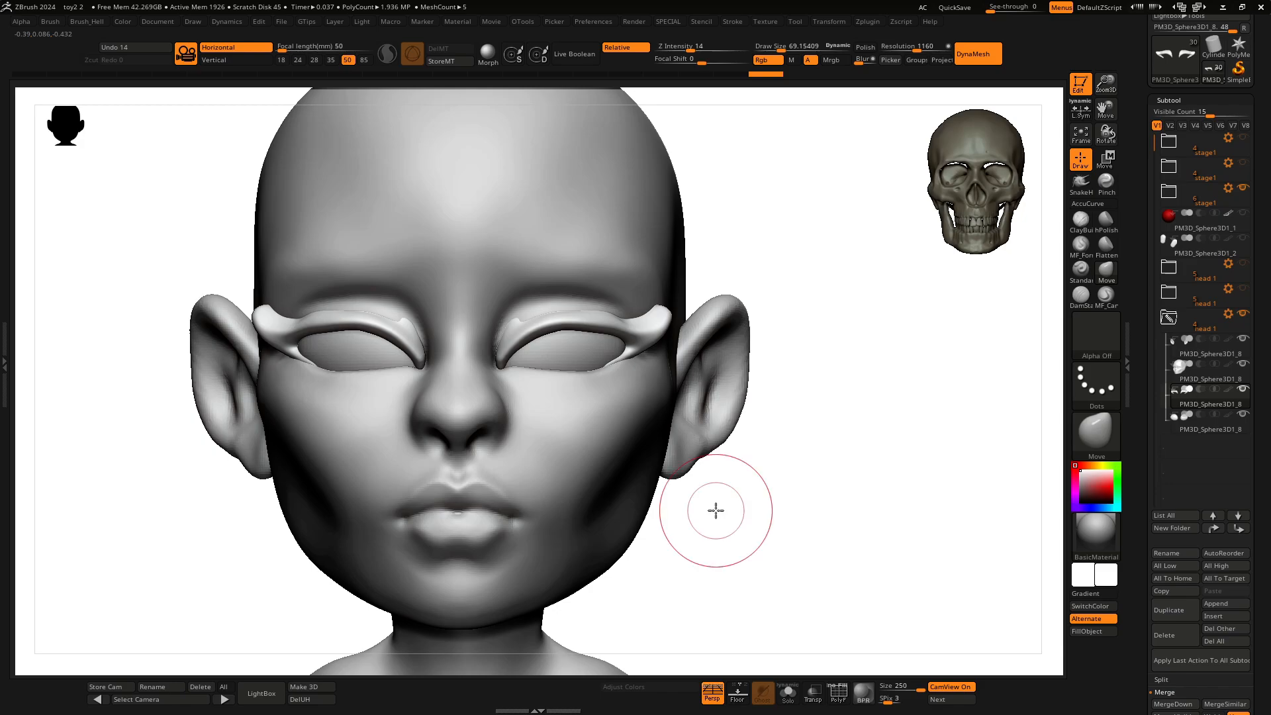
Step: Nudge the outer part of the upper eyelids with the Move brush and set the draw size to about 54
left_click_drag(645, 335, 632, 319)
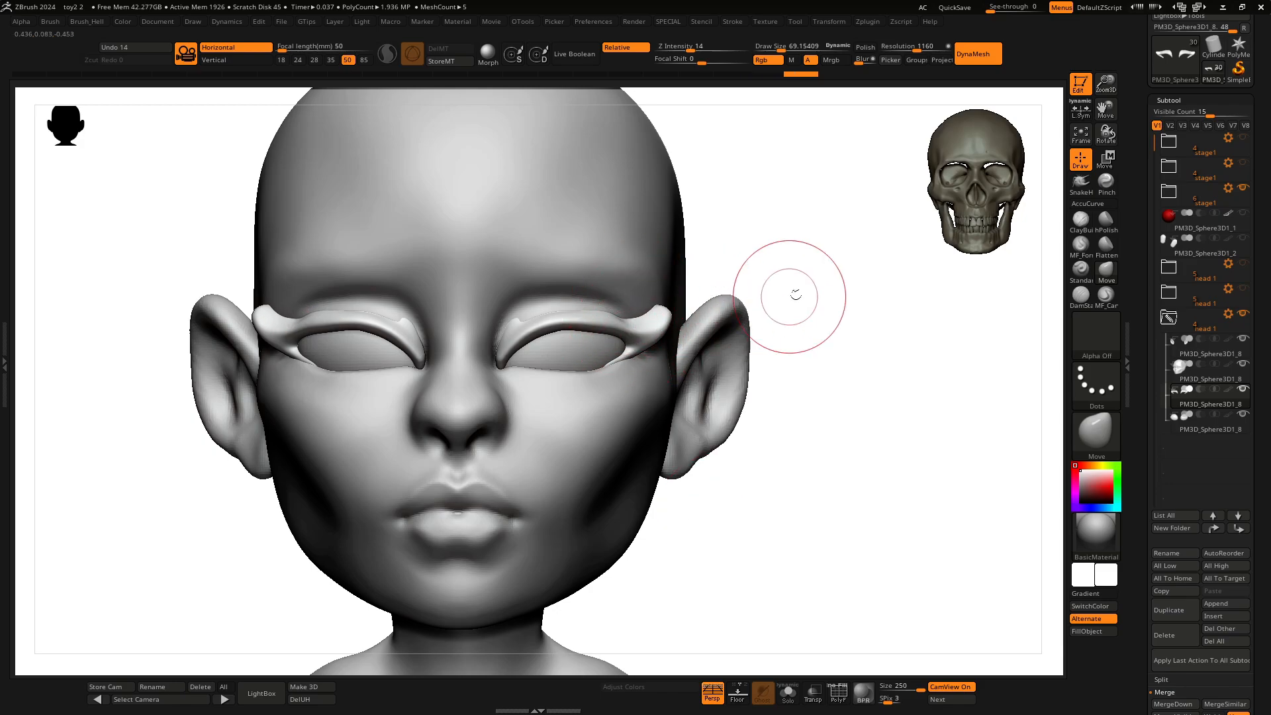
left_click_drag(794, 295, 788, 300)
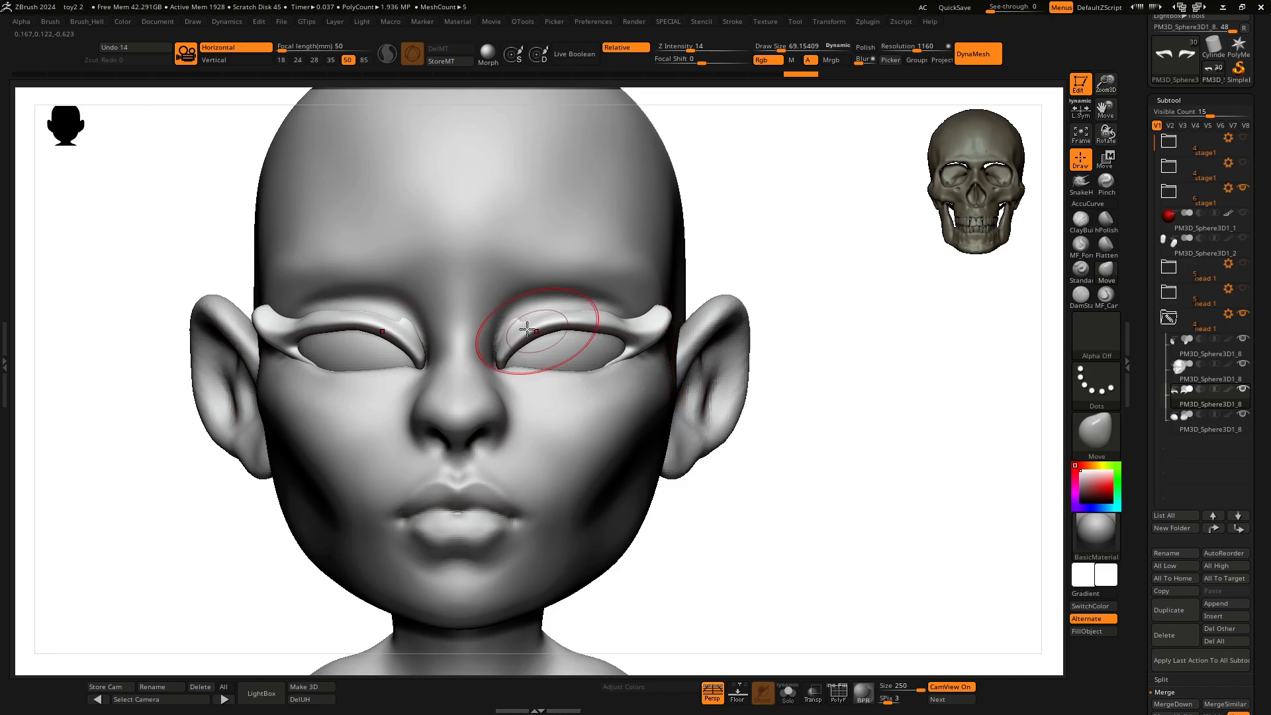
key("space")
left_click_drag(539, 342, 533, 342)
Step: Try to carve a crease along the inner upper eyelid fold with the DamStandard brush at draw size about 36
left_click_drag(1105, 84, 1046, 189)
key("b")
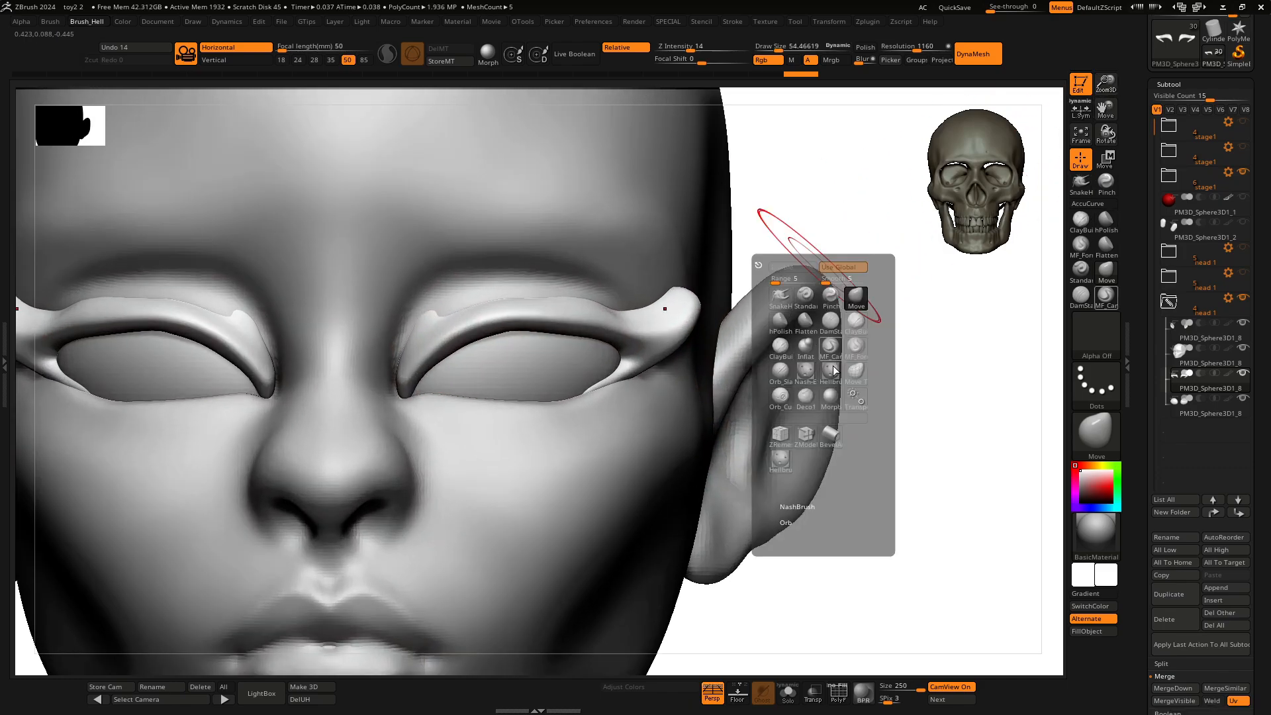
left_click(830, 323)
left_click_drag(873, 144, 961, 181, "alt")
key("space")
left_click_drag(638, 372, 628, 372)
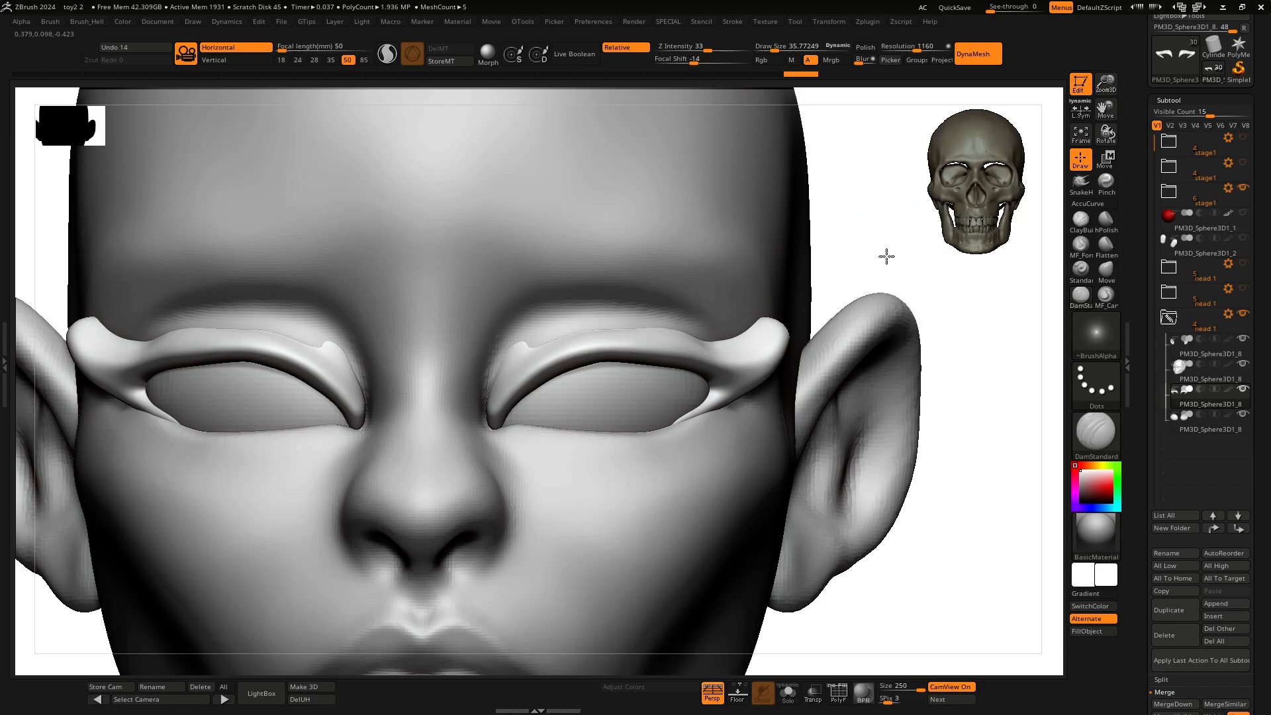
left_click_drag(884, 257, 944, 282)
left_click_drag(562, 411, 594, 372)
key("ctrl+z")
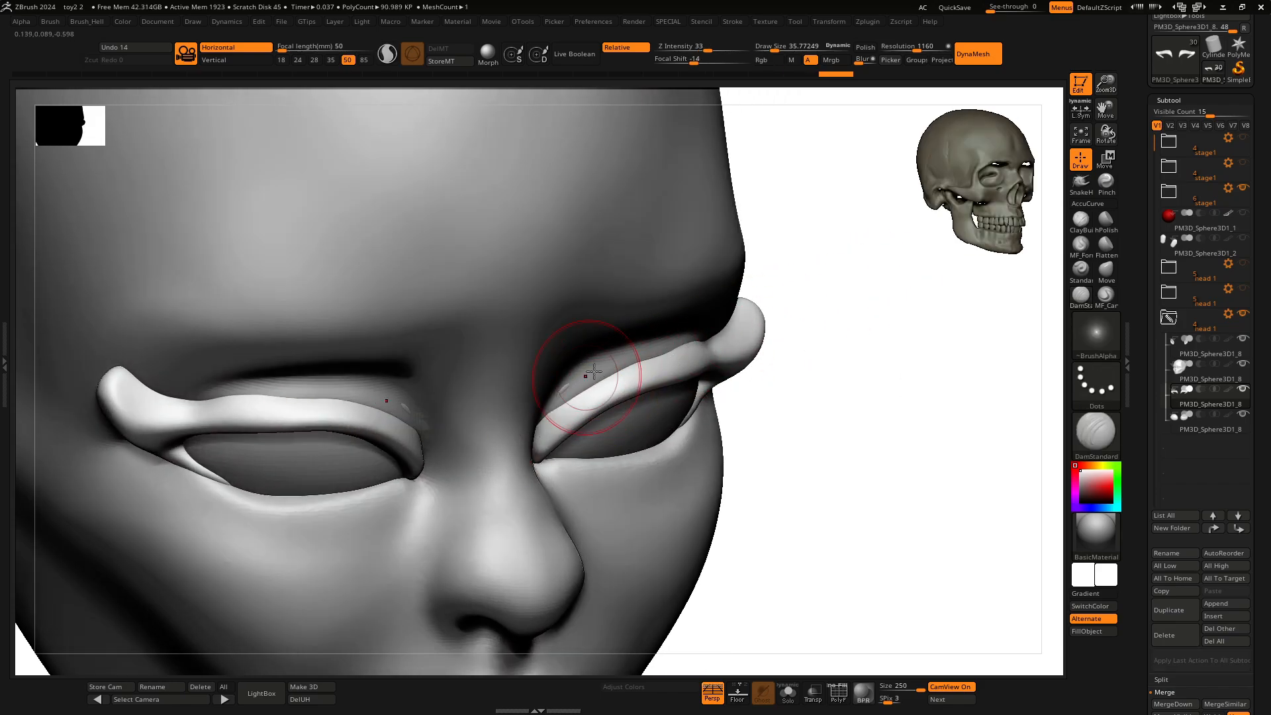
Step: Try to carve a straight groove across the outer corner of the upper eyelids with the DamStandard brush
mouse_move(933, 374)
left_mouse_down()
mouse_move(837, 391)
mouse_move(842, 377)
left_mouse_up()
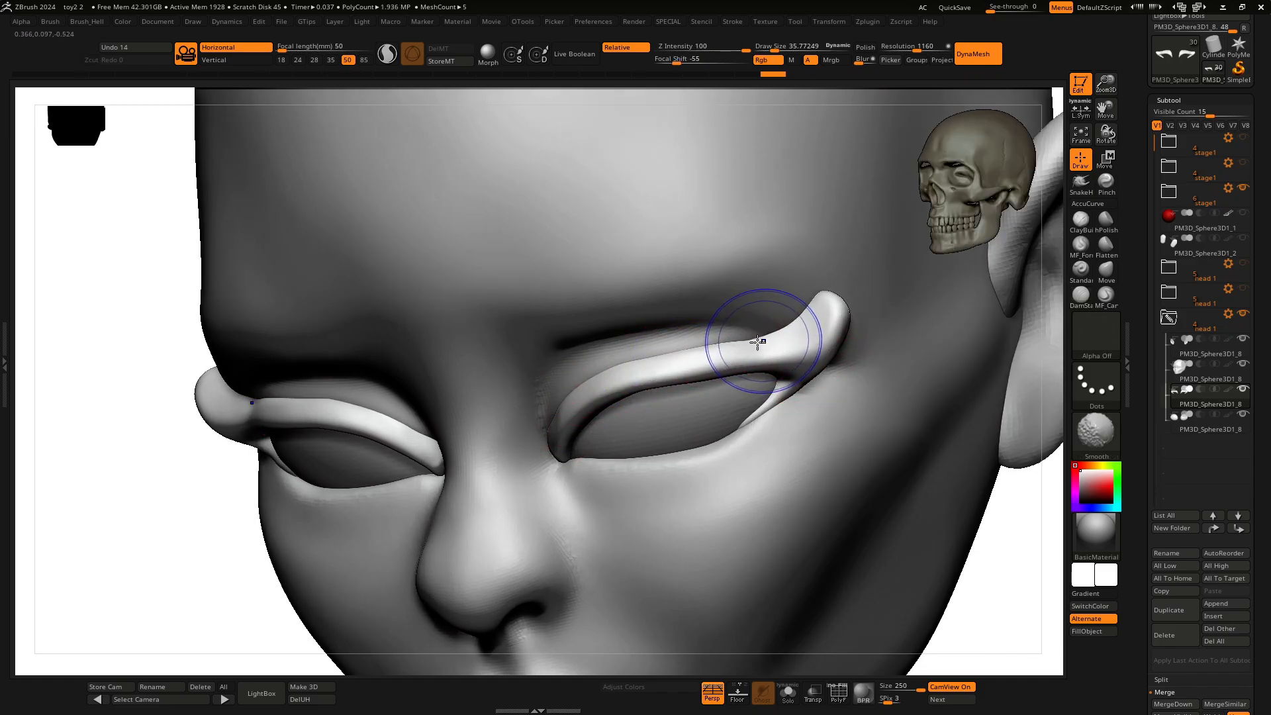
left_click_drag(1001, 488, 787, 346)
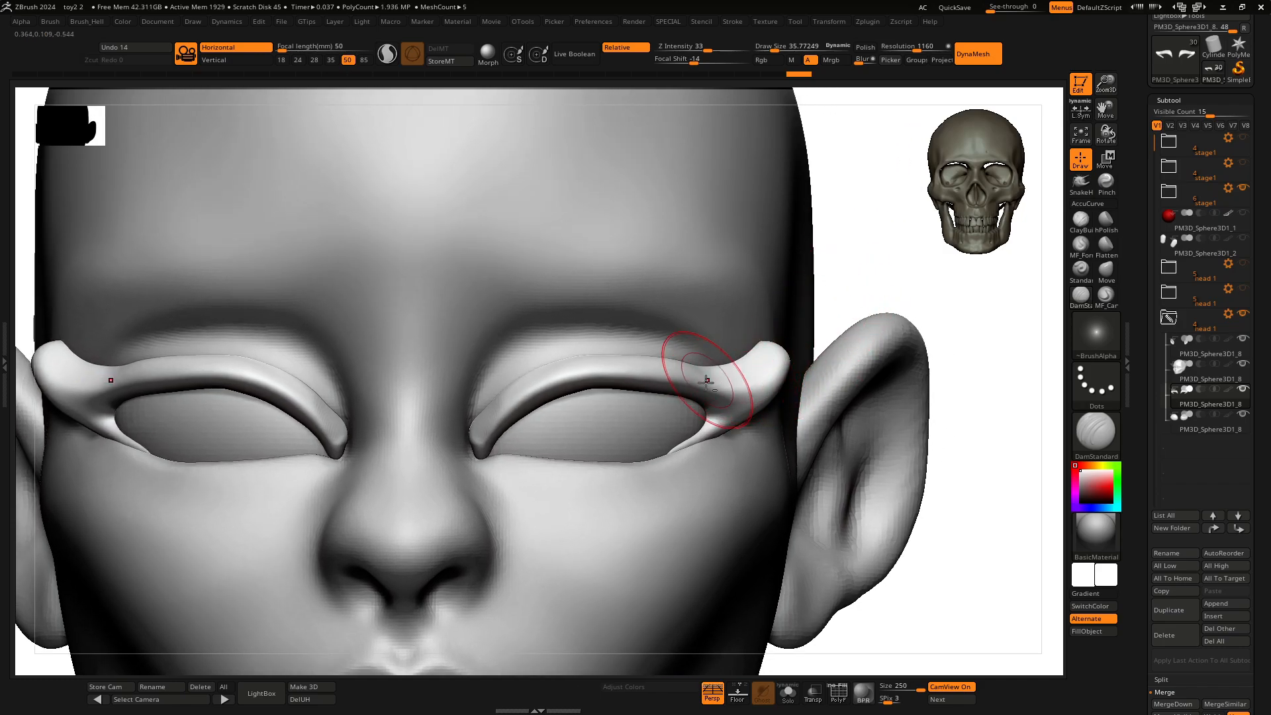
left_click_drag(622, 377, 788, 378)
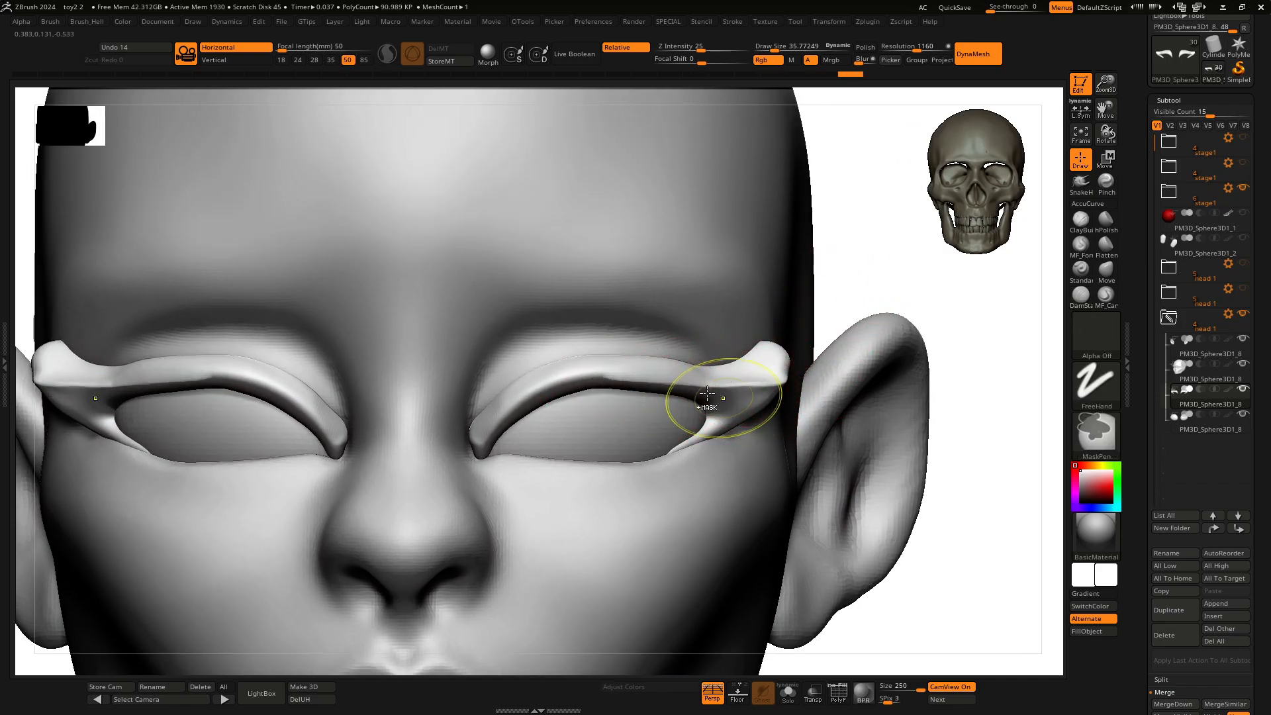
key("ctrl+z")
left_click_drag(625, 378, 786, 378)
key("ctrl+z")
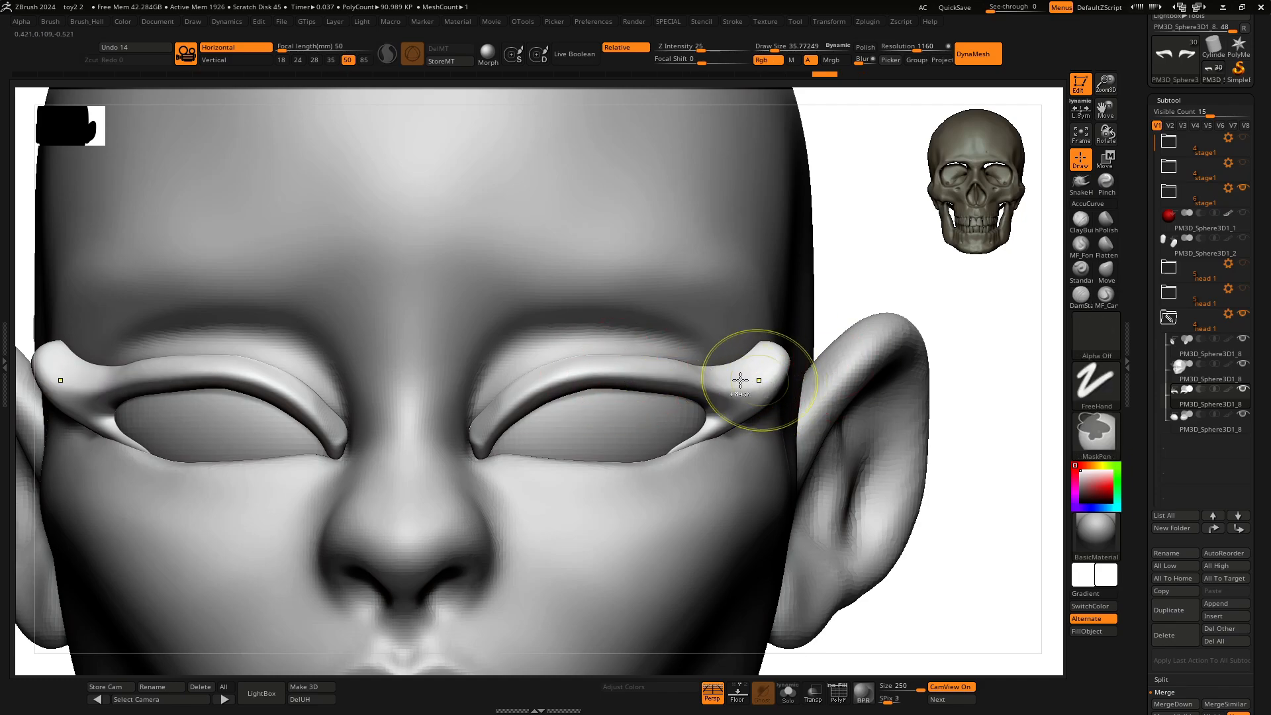
key("shift")
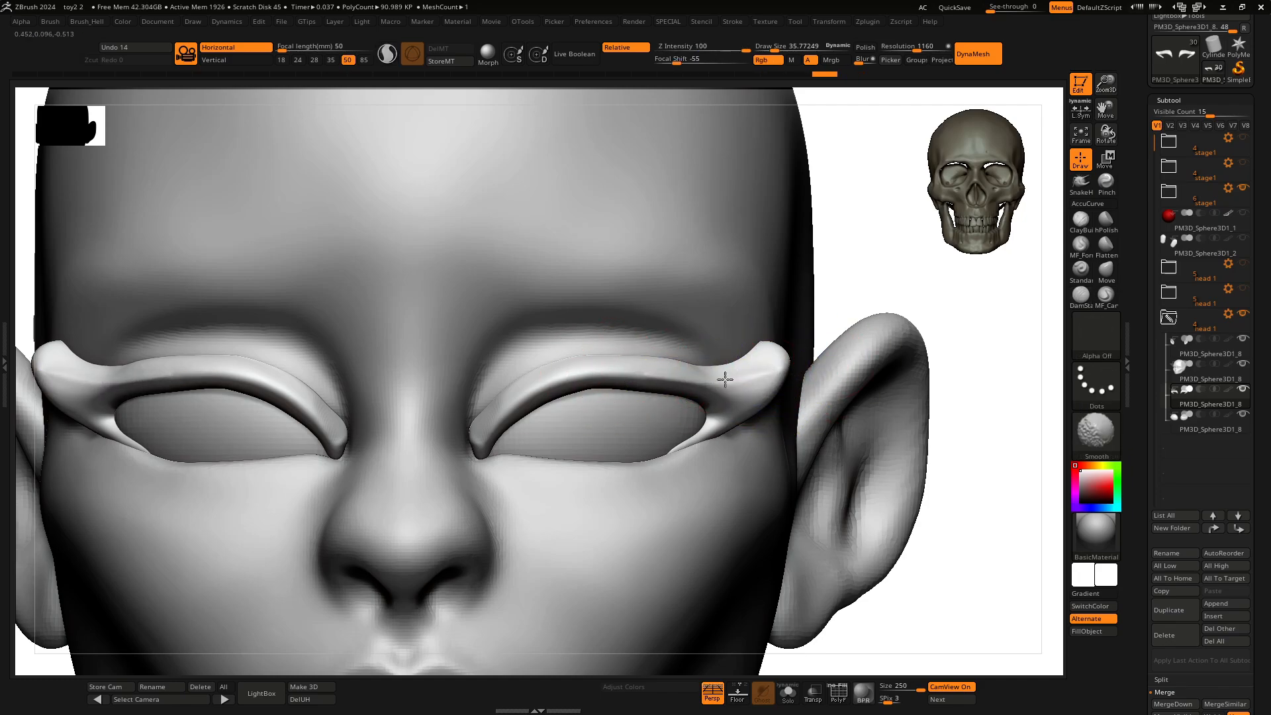
Step: Flatten the rounded outer tips and upper surface of the eyelids with the Flatten brush
key("space")
left_click(794, 443)
left_click_drag(851, 255, 760, 383)
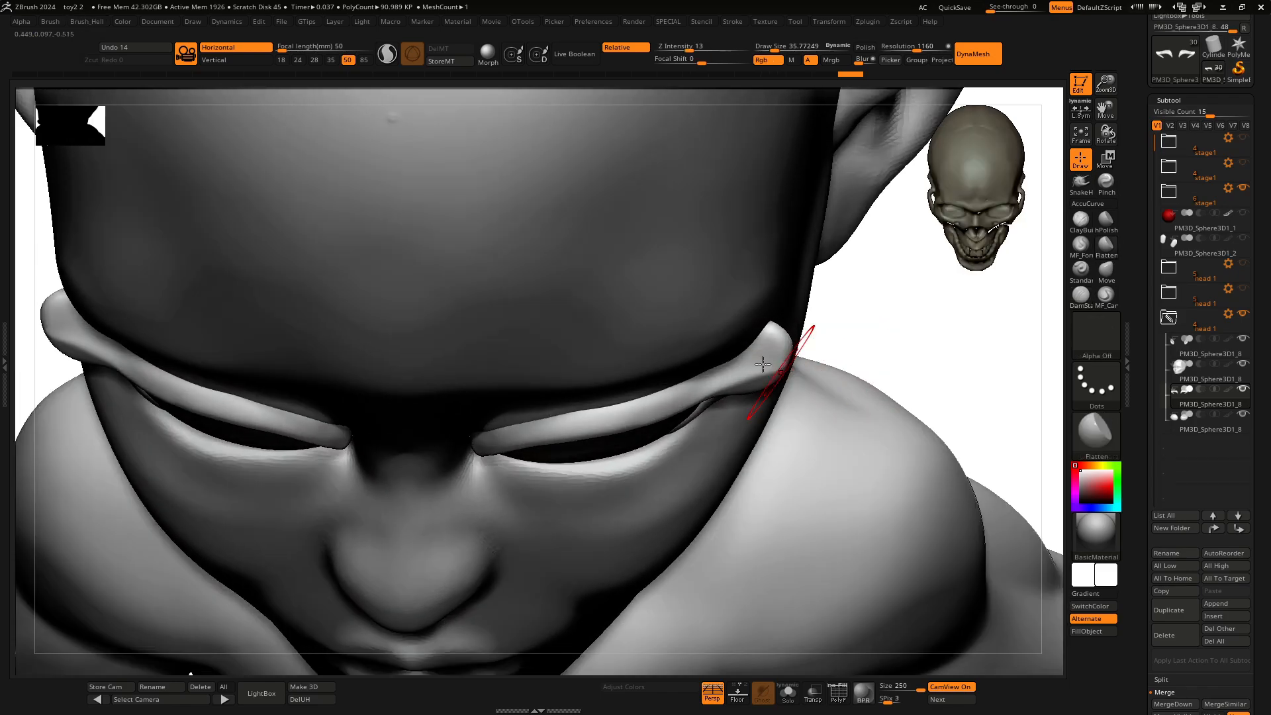
mouse_move(785, 333)
left_mouse_down()
mouse_move(732, 376)
mouse_move(530, 431)
left_mouse_up()
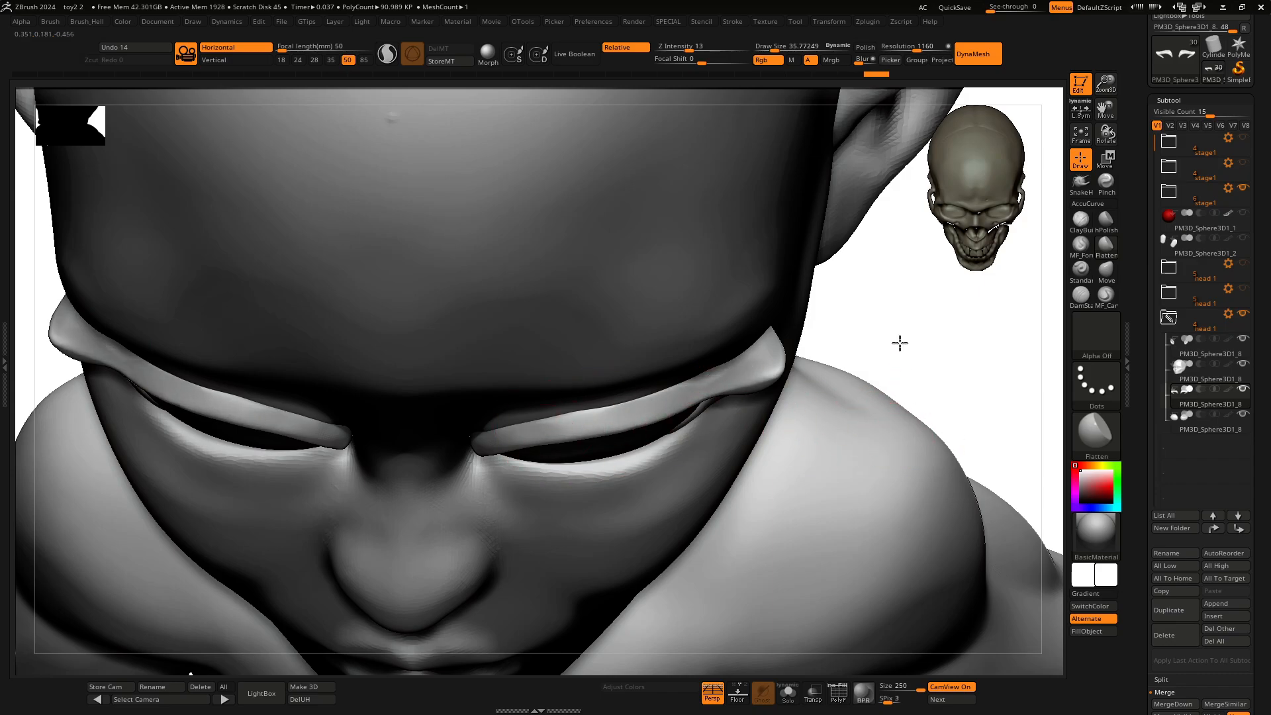
mouse_move(916, 332)
left_mouse_down("shift")
mouse_move(887, 269)
mouse_move(803, 306)
mouse_move(794, 340)
left_mouse_up("shift")
Step: Reshape the outer eyelid corners into sharper points using the Move brush
key("space")
key("ctrl+space")
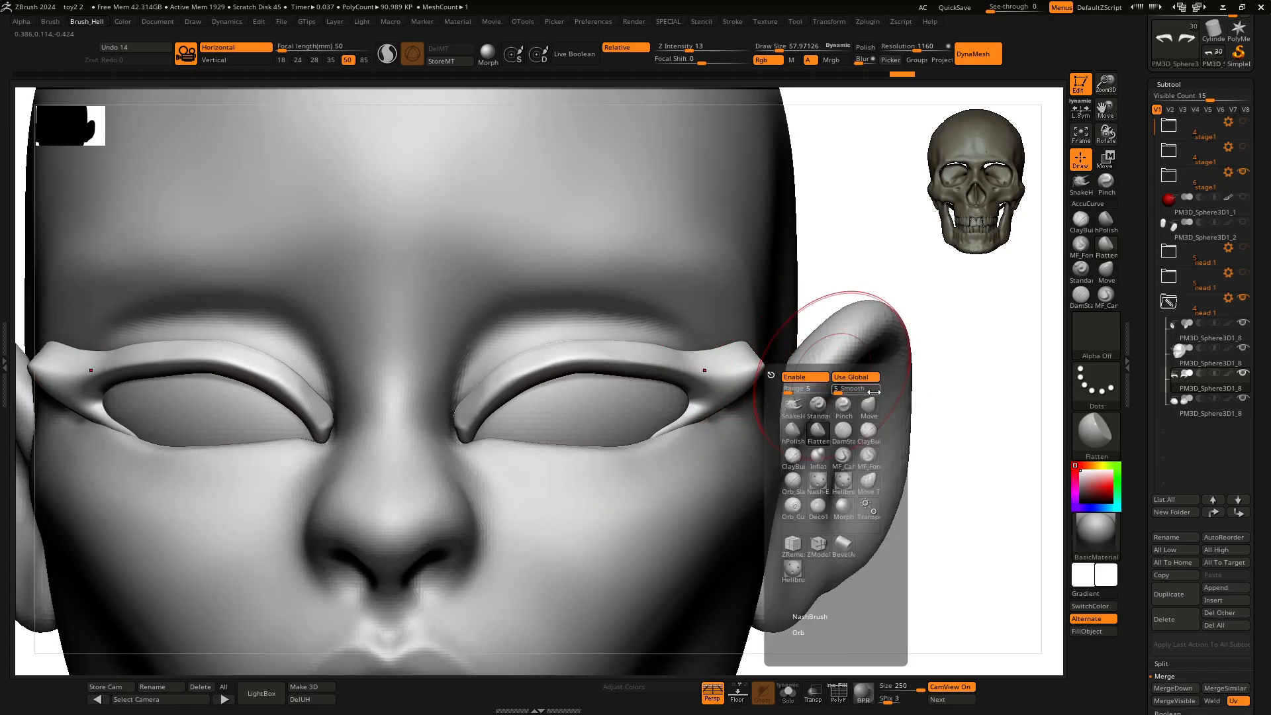
left_click(869, 407)
mouse_move(706, 372)
left_mouse_down()
mouse_move(715, 362)
mouse_move(695, 365)
left_mouse_up()
left_click_drag(711, 393, 645, 387)
Step: Refine the inner eyelid curve with the Move brush at draw size about 33 and smooth the outer corners
key("space")
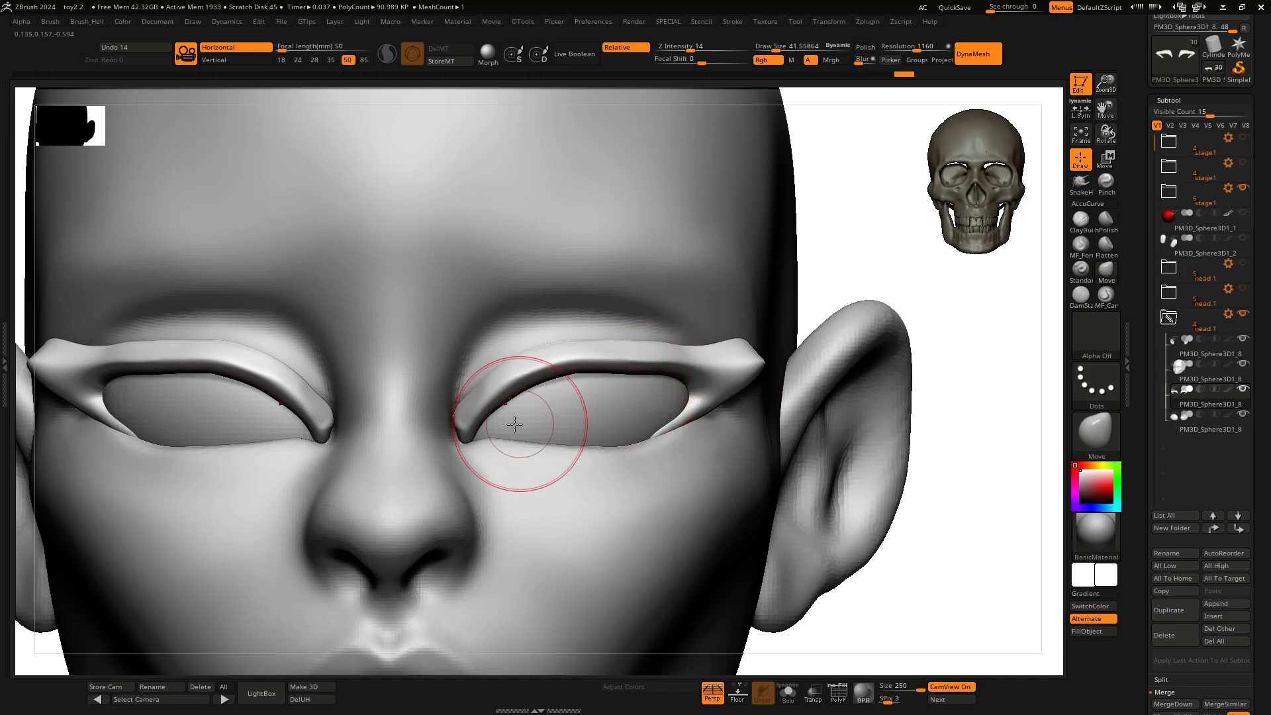
key("space")
mouse_move(516, 423)
left_mouse_down()
mouse_move(504, 423)
mouse_move(508, 397)
left_mouse_up()
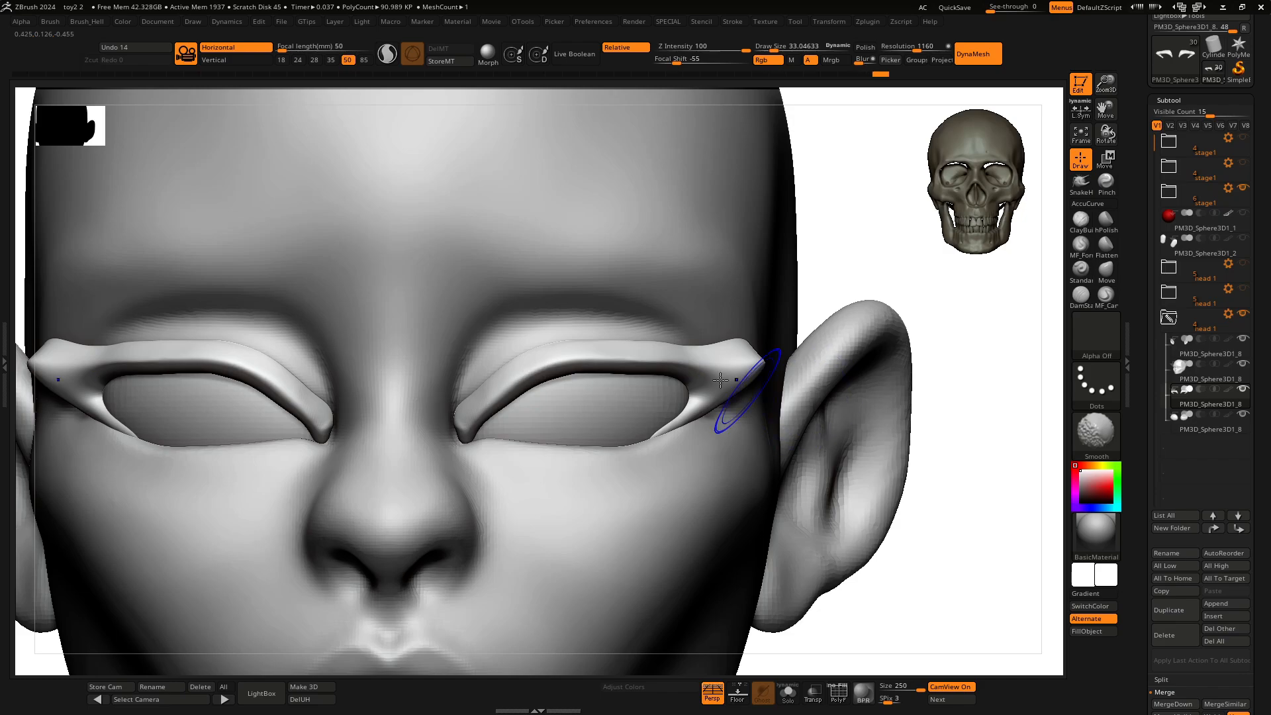
left_click_drag(686, 354, 707, 354, "shift")
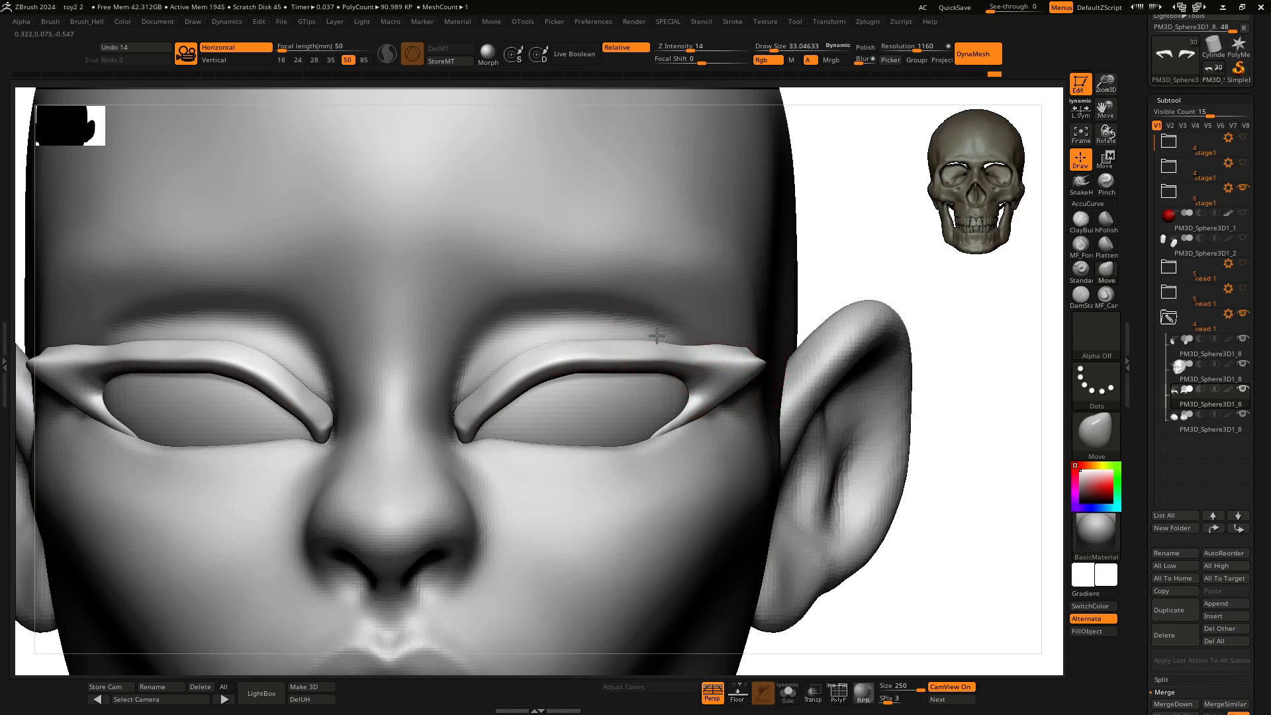
key("ctrl")
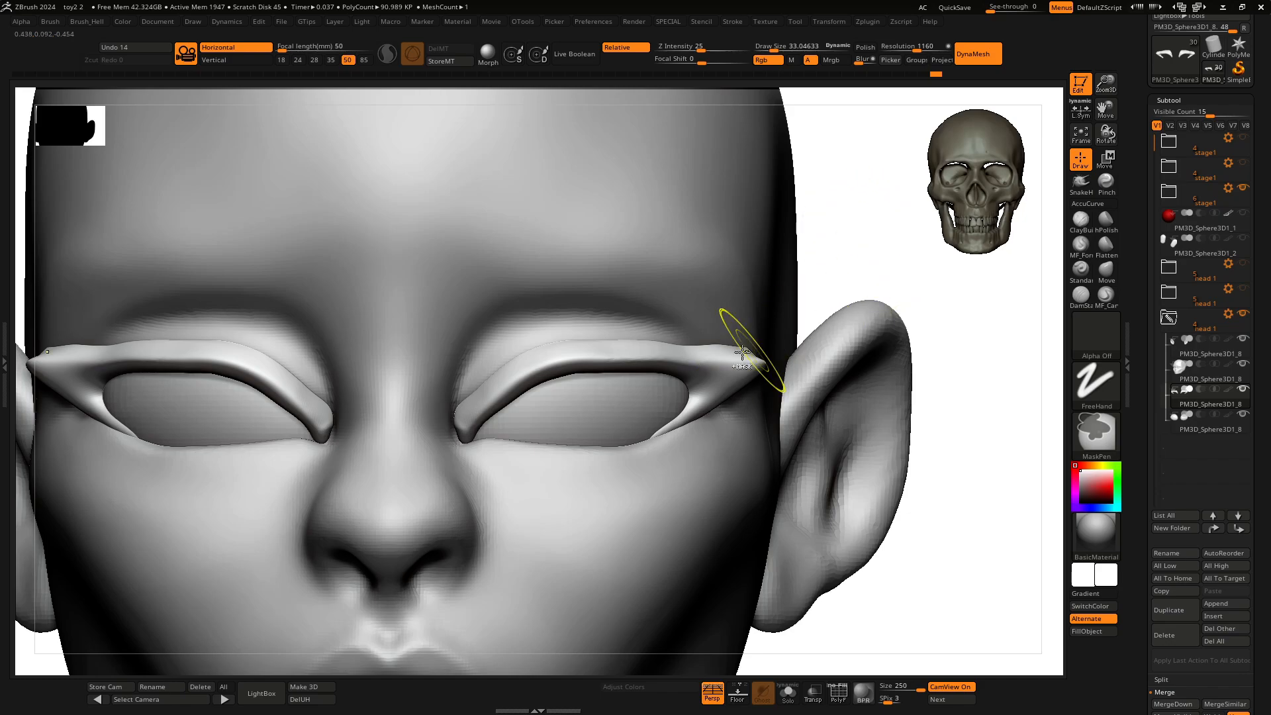
key("shift")
Step: Polish the top planes of the upper eyelids with the hPolish brush at draw size about 54
key("b")
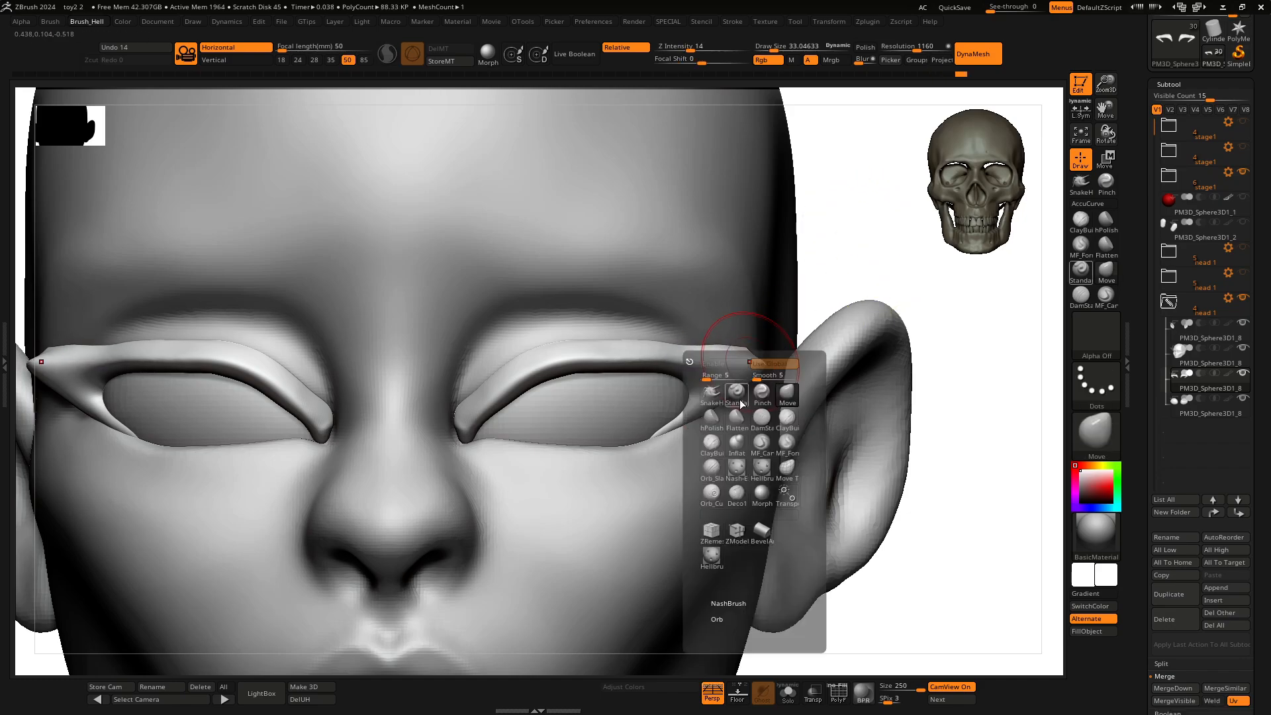
left_click(711, 419)
mouse_move(811, 278)
left_mouse_down()
mouse_move(781, 357)
mouse_move(748, 368)
left_mouse_up()
key("space")
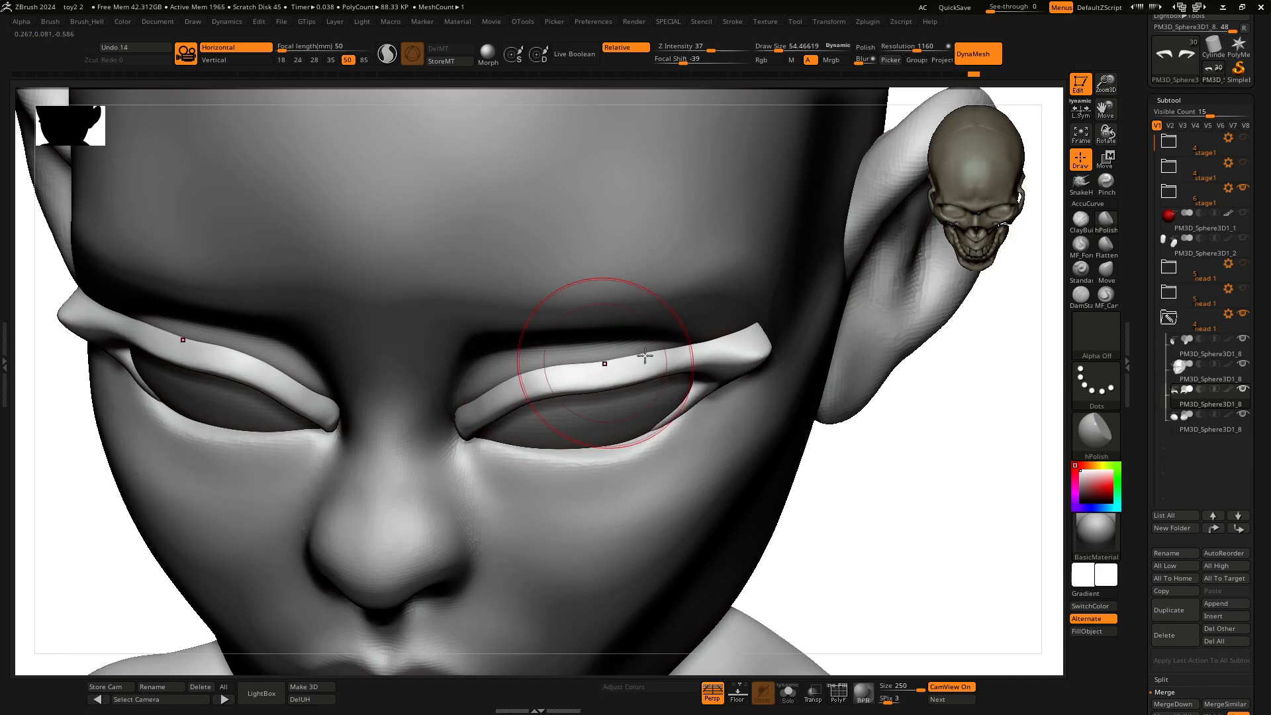
mouse_move(870, 455)
left_mouse_down()
mouse_move(888, 440)
mouse_move(787, 408)
left_mouse_up()
mouse_move(943, 433)
left_mouse_down()
mouse_move(778, 380)
mouse_move(714, 435)
left_mouse_up()
left_click_drag(294, 376, 311, 407, "shift")
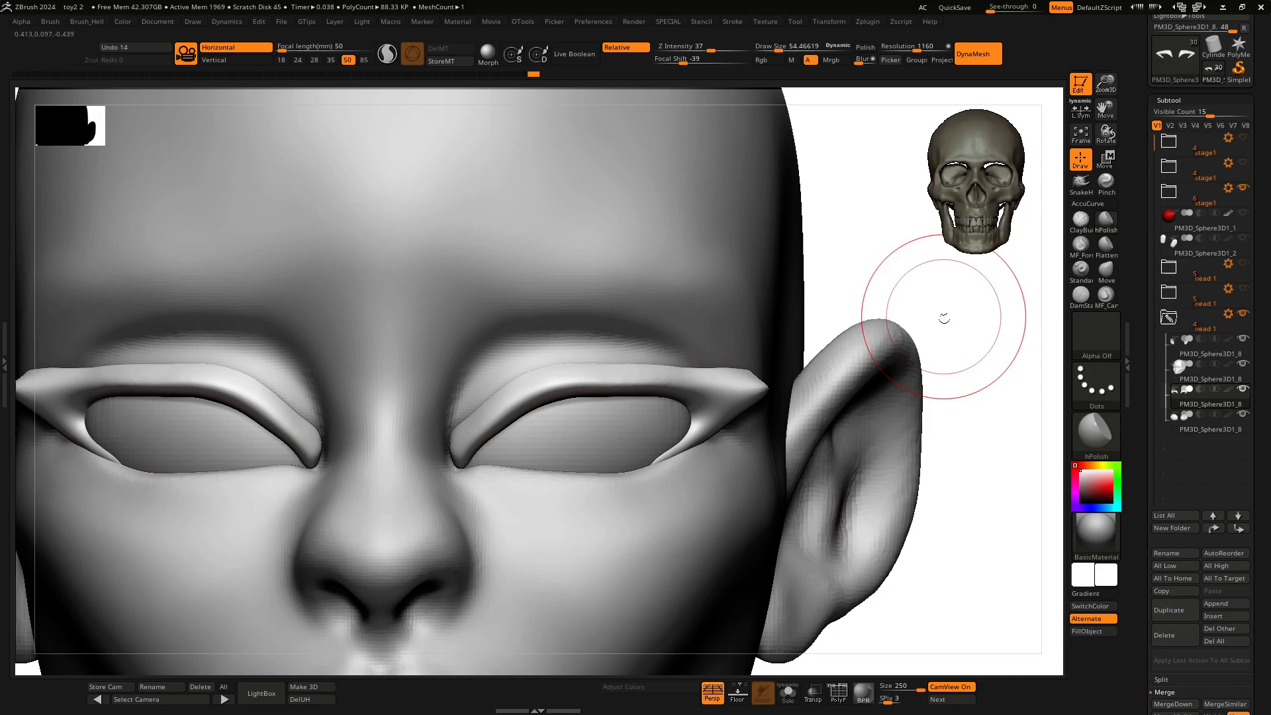
Step: Sharpen the planes and edges of the eyelids from several angles using hPolish at draw size about 36
left_click_drag(944, 318, 1050, 309, "alt")
key("space")
left_click_drag(680, 425, 667, 424)
left_click_drag(905, 289, 934, 295)
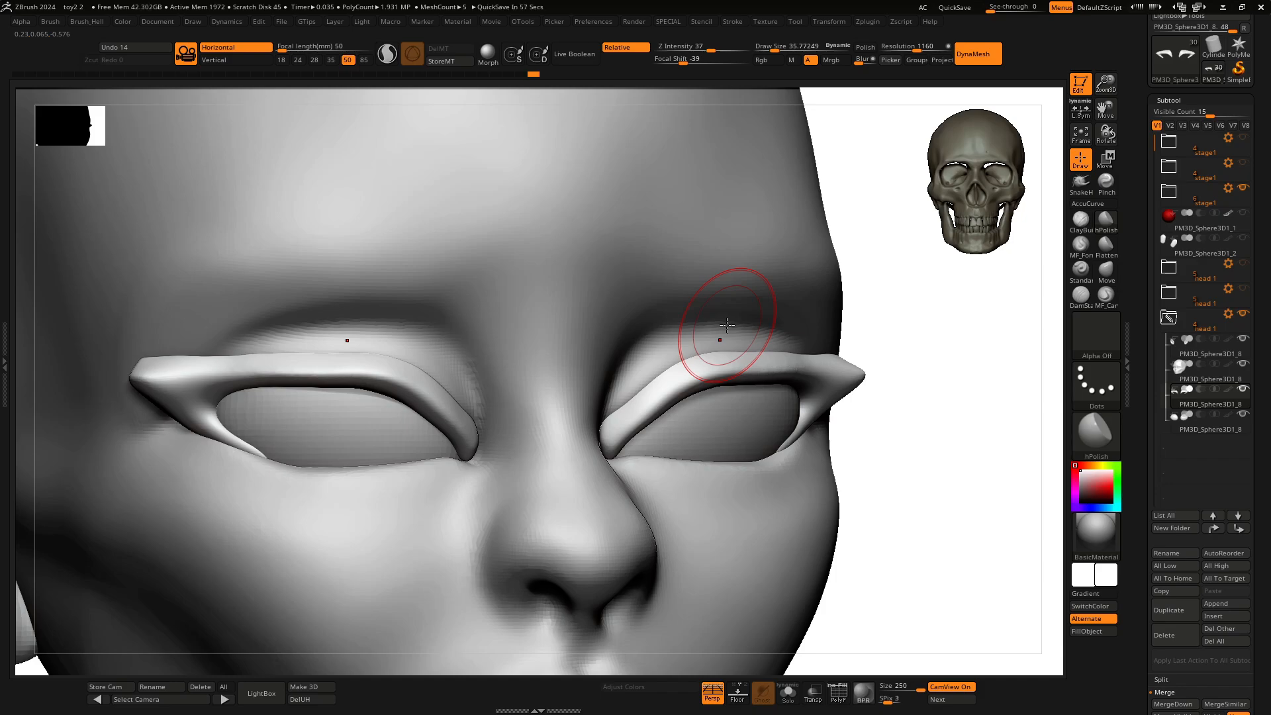
mouse_move(907, 330)
left_mouse_down()
mouse_move(883, 346)
mouse_move(833, 292)
left_mouse_up()
left_click_drag(621, 372, 567, 424)
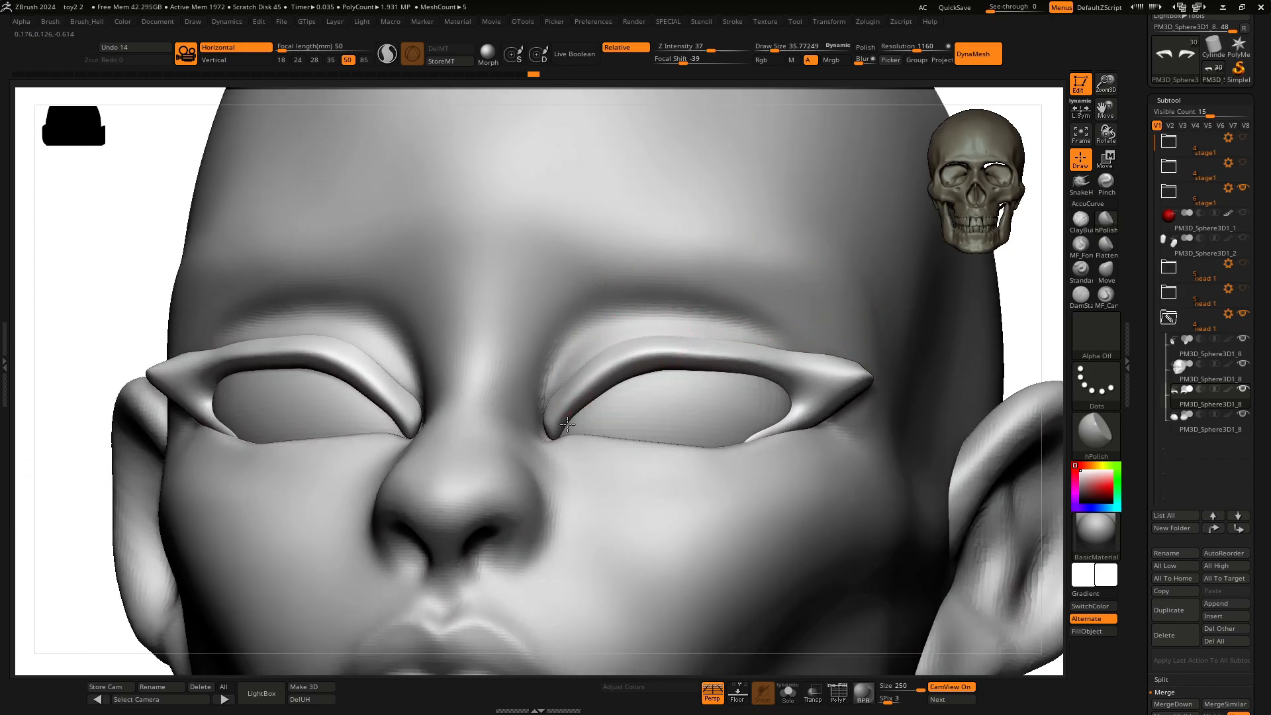
left_click_drag(1035, 283, 989, 371)
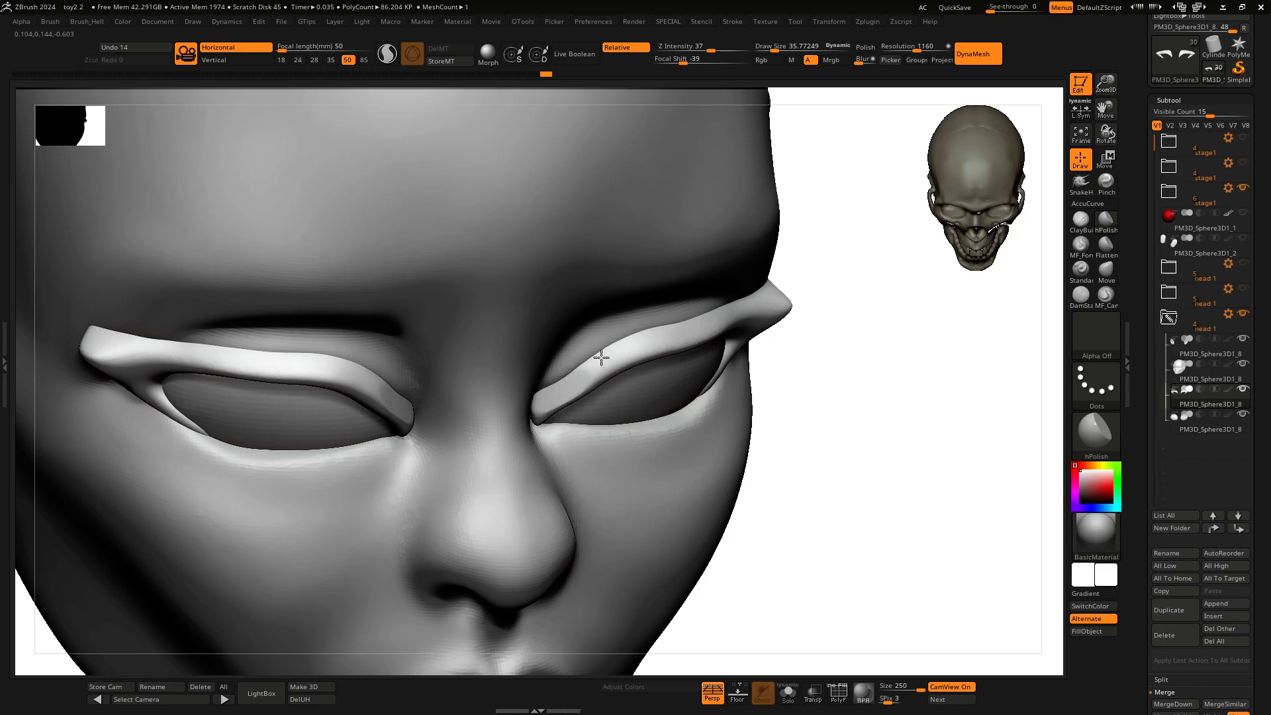
left_click_drag(796, 377, 854, 324)
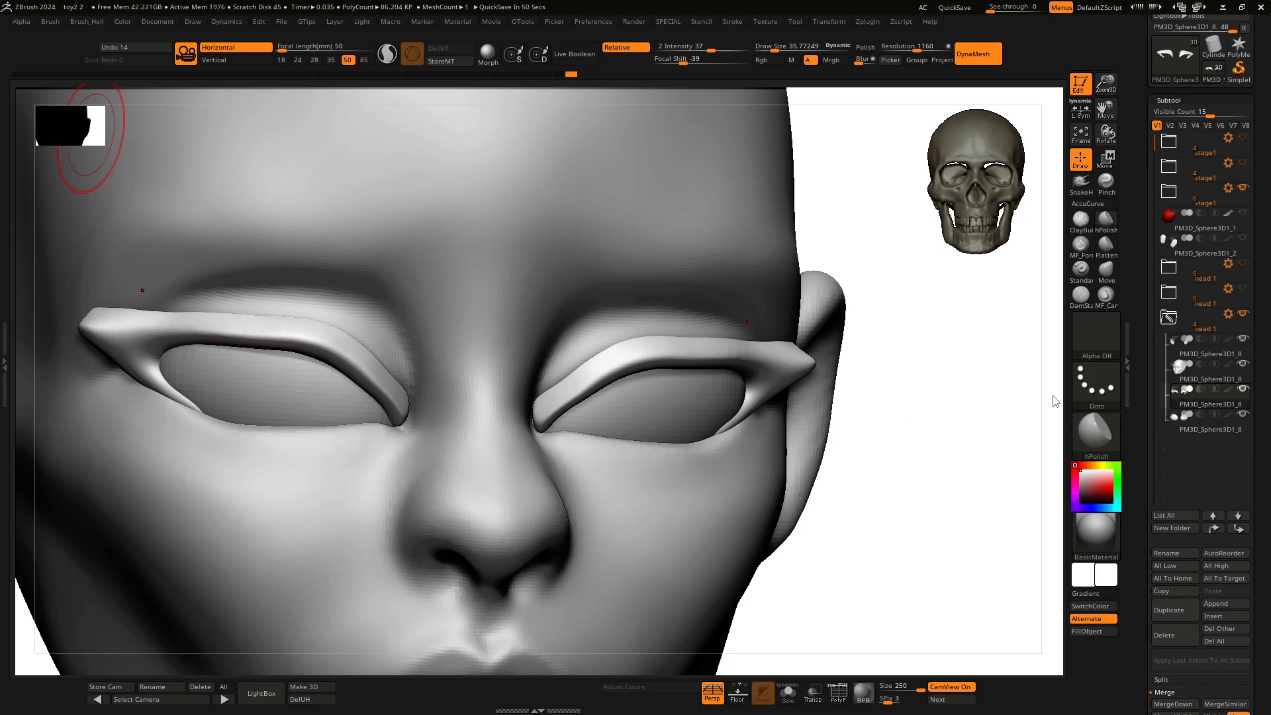
Step: Trim the lower ends of the eyelids' outer corners with a KnifeCurve cut and smooth the cut area
left_click_drag(957, 402, 867, 398, "shift")
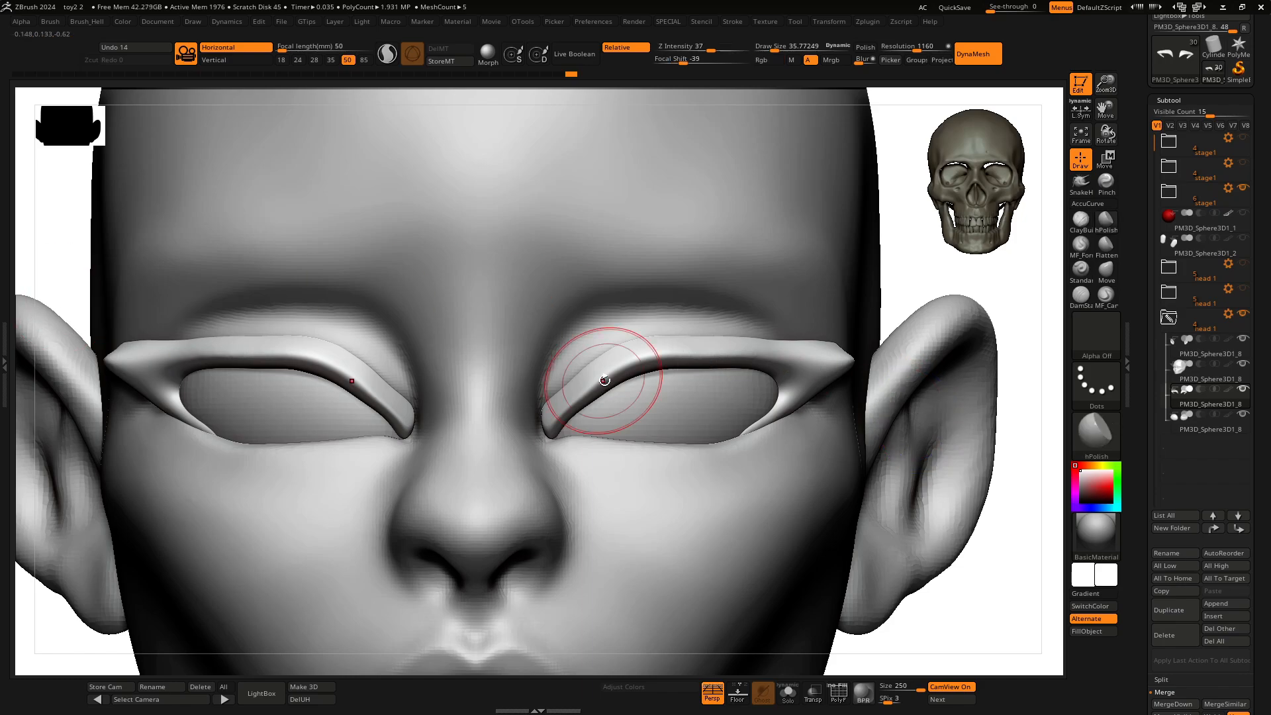
left_click_drag(937, 543, 890, 446, "alt")
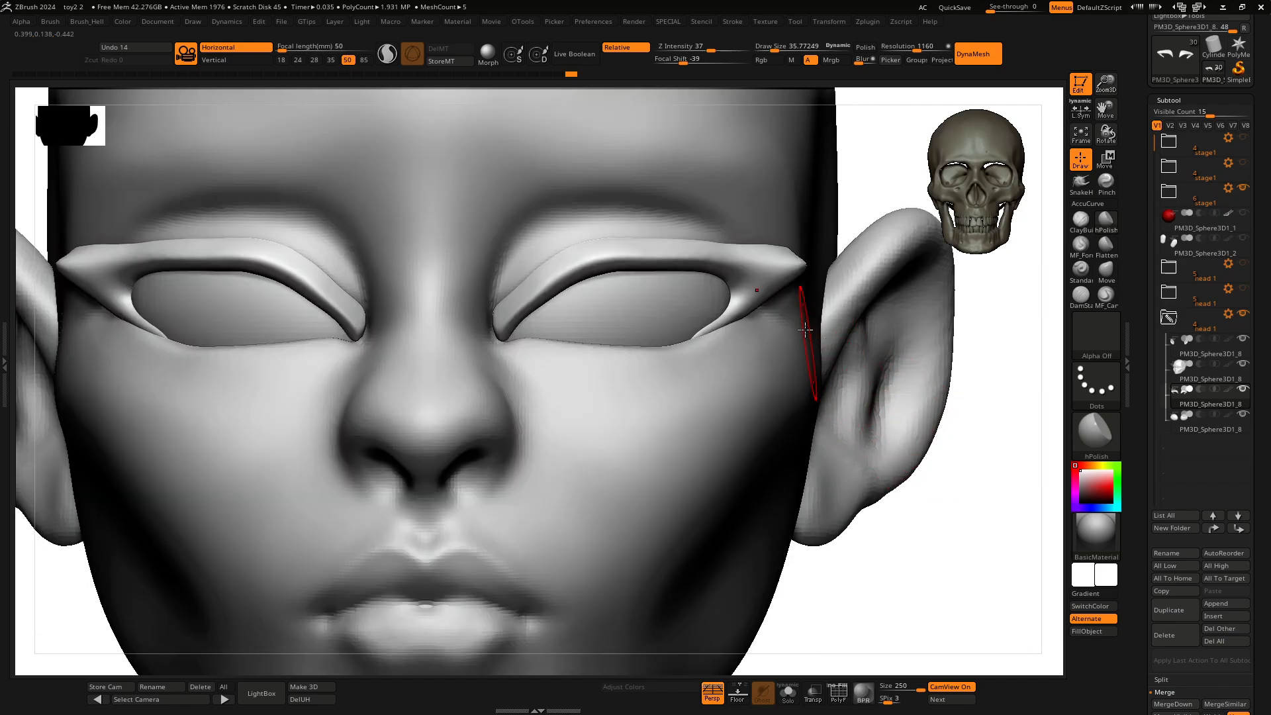
key("ctrl+shift")
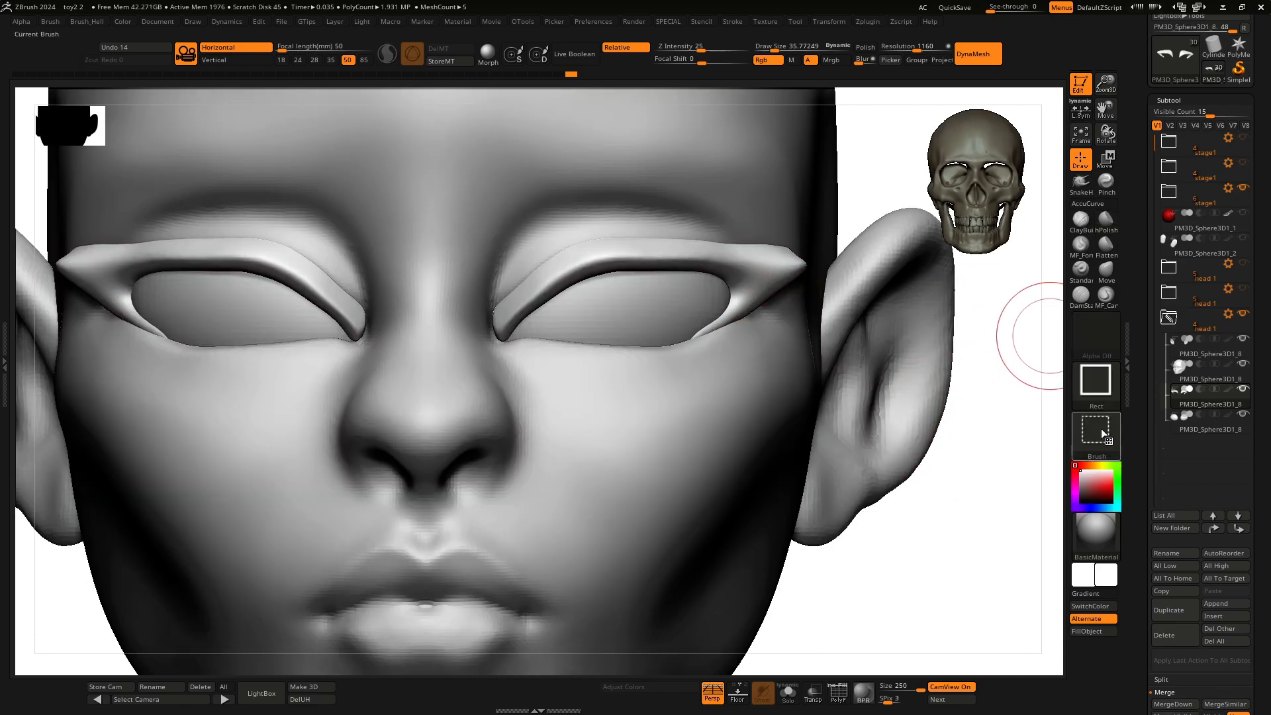
left_click(1096, 431)
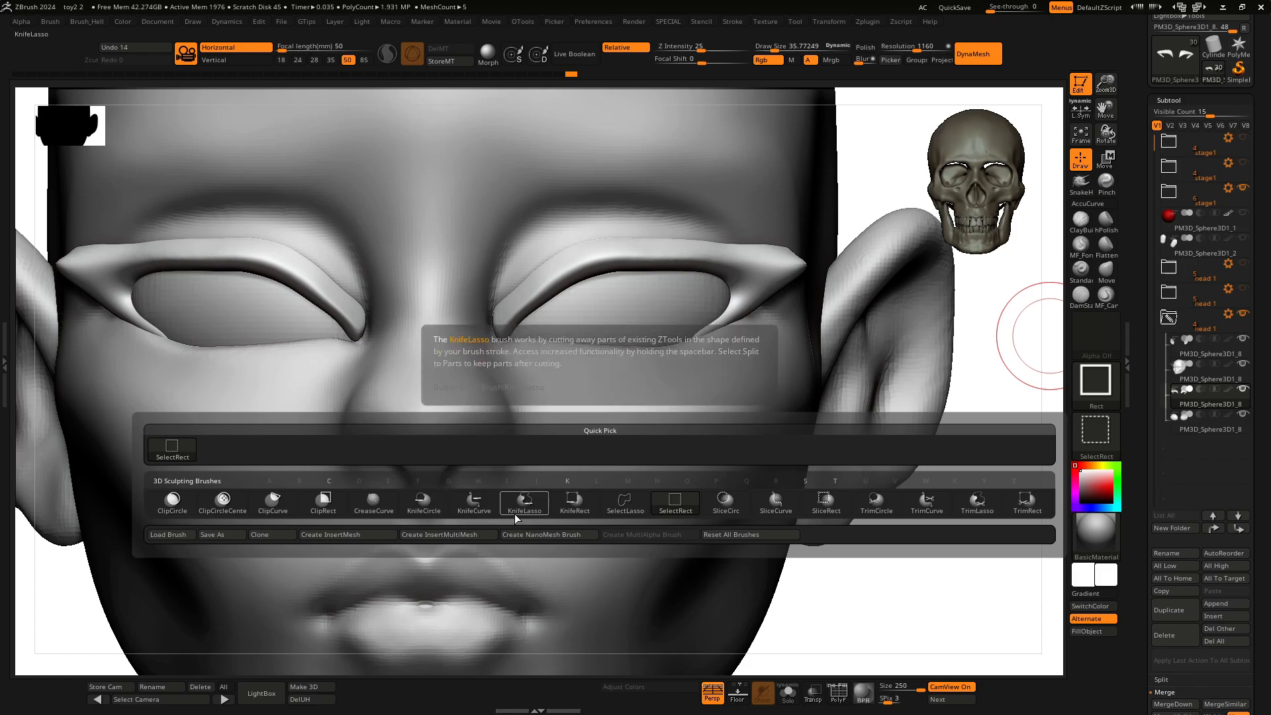
left_click(474, 501)
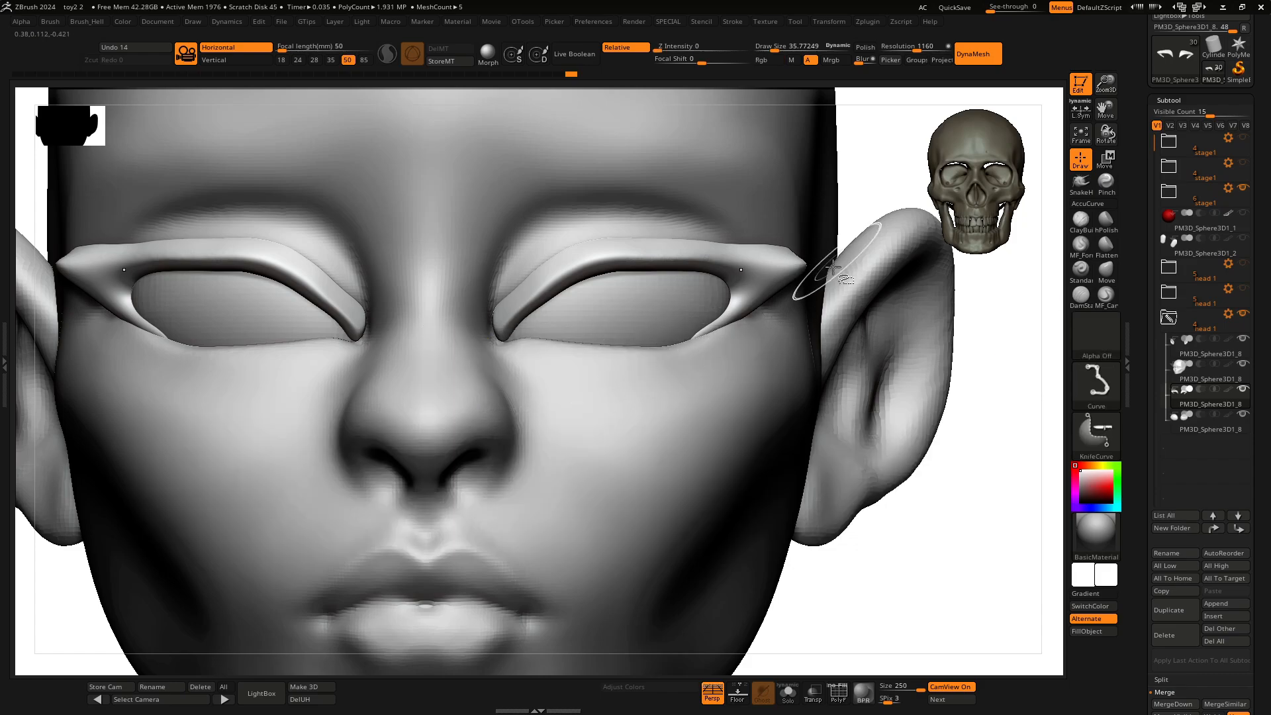
mouse_move(996, 309)
left_mouse_down("ctrl+shift")
mouse_move(664, 337)
mouse_move(598, 358)
mouse_move(535, 331)
mouse_move(567, 445)
mouse_move(561, 403)
left_mouse_up("ctrl+shift")
left_click_drag(1009, 372, 930, 323)
left_click_drag(788, 281, 803, 271, "shift")
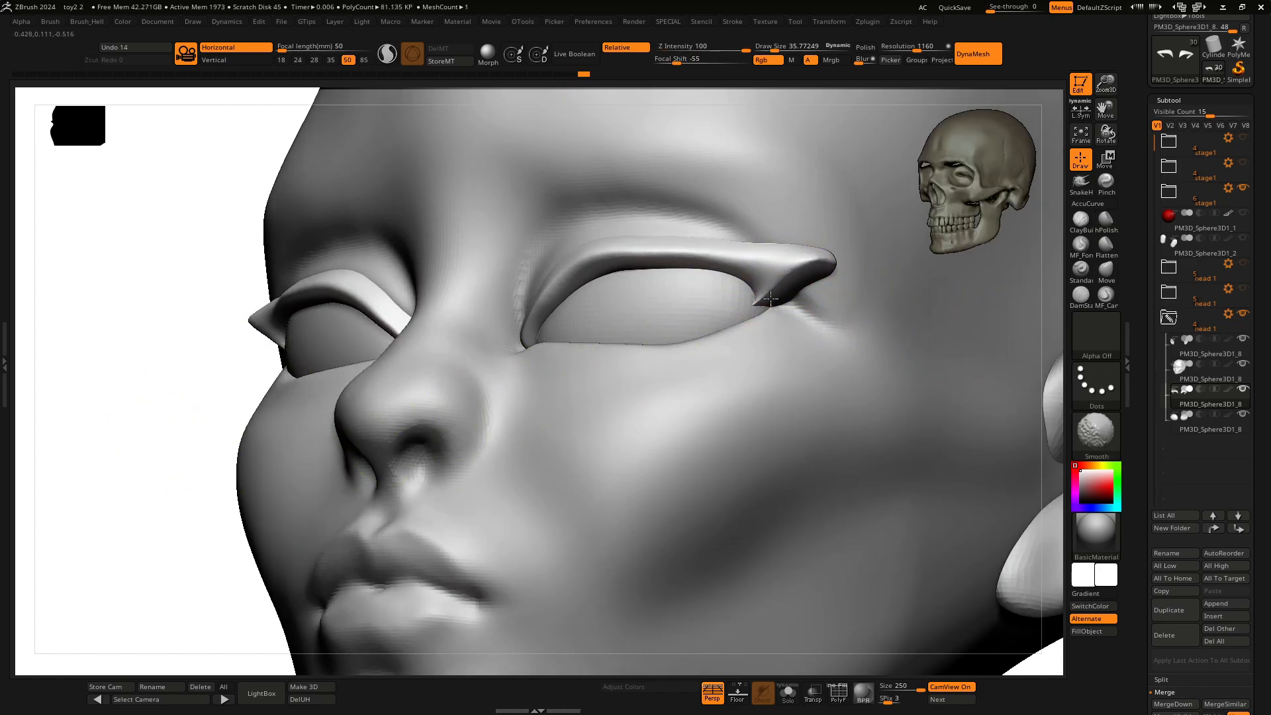
Step: Isolate the eyelid subtool, view it from above, and slice along the eyelid's length with KnifeCurve
left_click(787, 692)
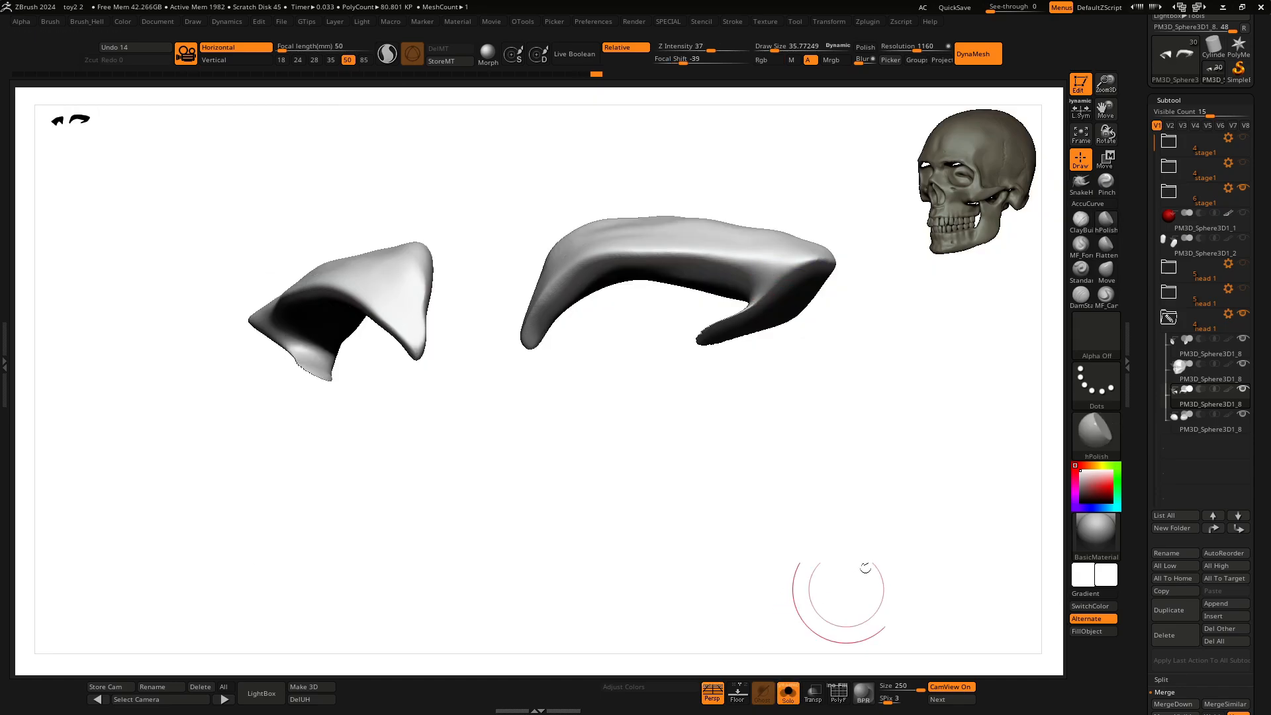
left_click_drag(865, 567, 834, 666)
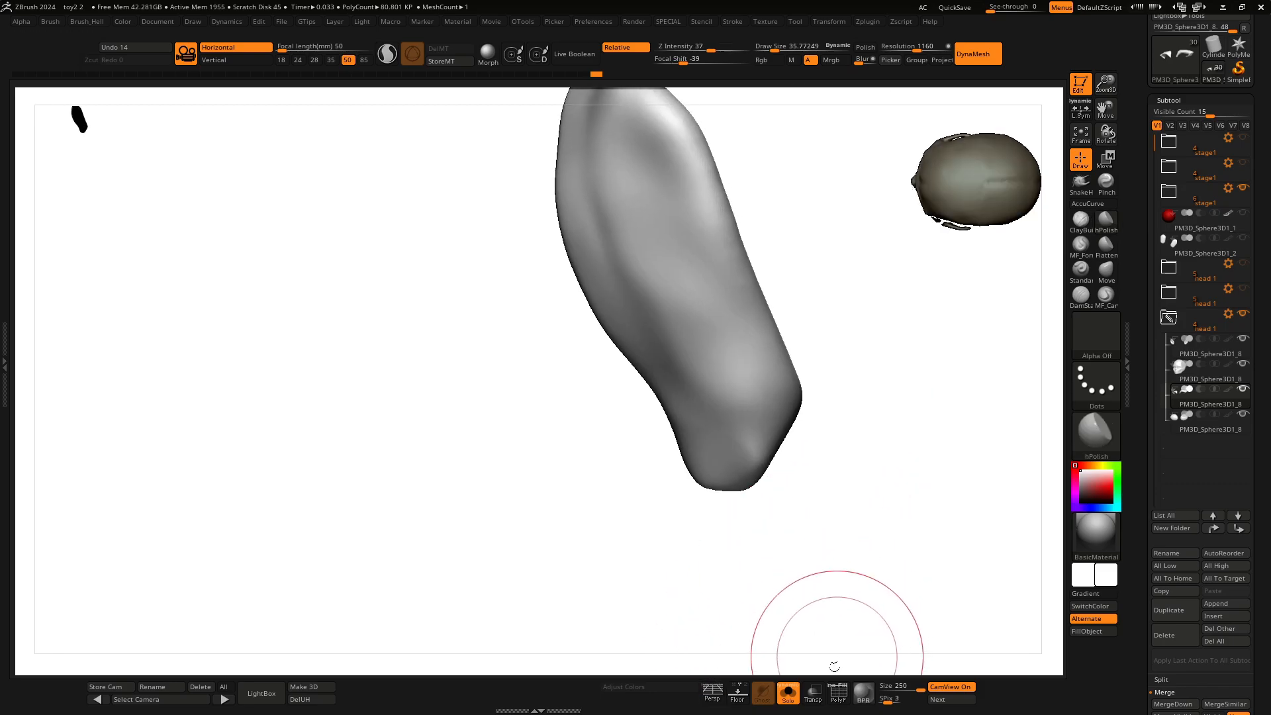
left_click(788, 694)
left_click(792, 697)
left_click_drag(442, 505, 435, 603, "alt")
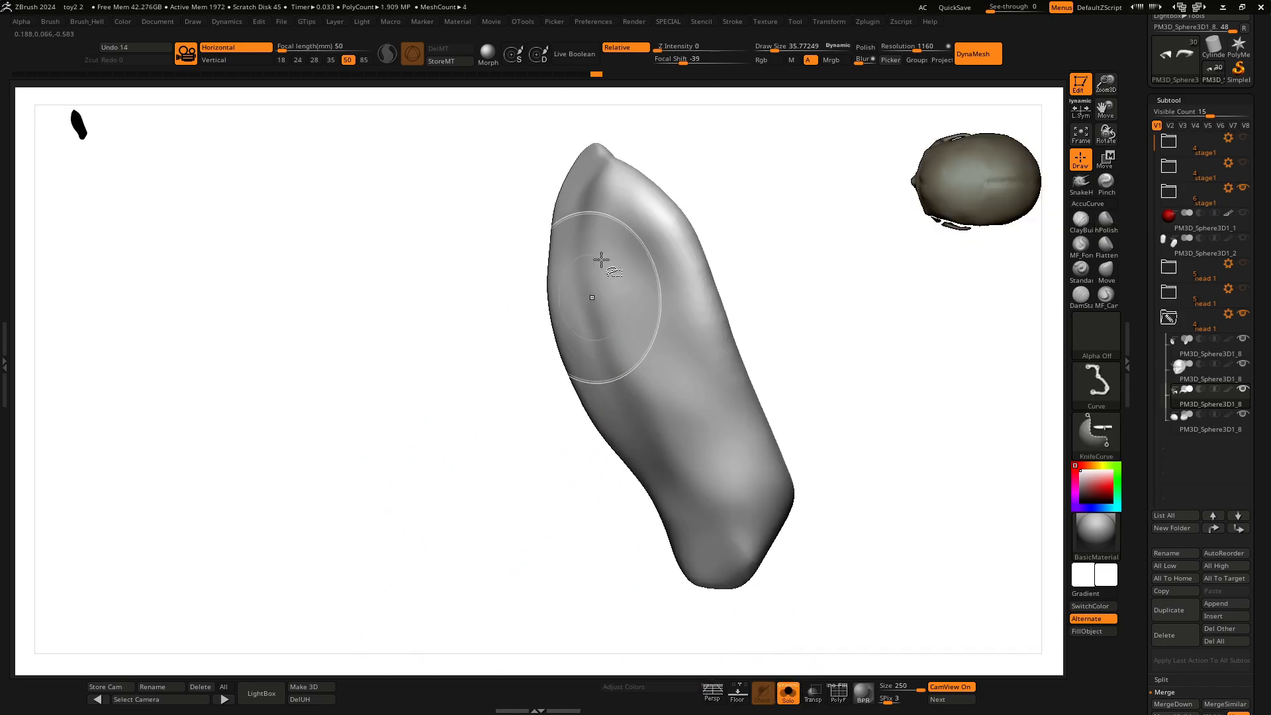
mouse_move(625, 135)
left_mouse_down("ctrl+shift")
mouse_move(599, 192)
mouse_move(579, 200)
mouse_move(662, 381)
mouse_move(585, 218)
mouse_move(606, 345)
mouse_move(749, 616)
left_mouse_up("ctrl+shift")
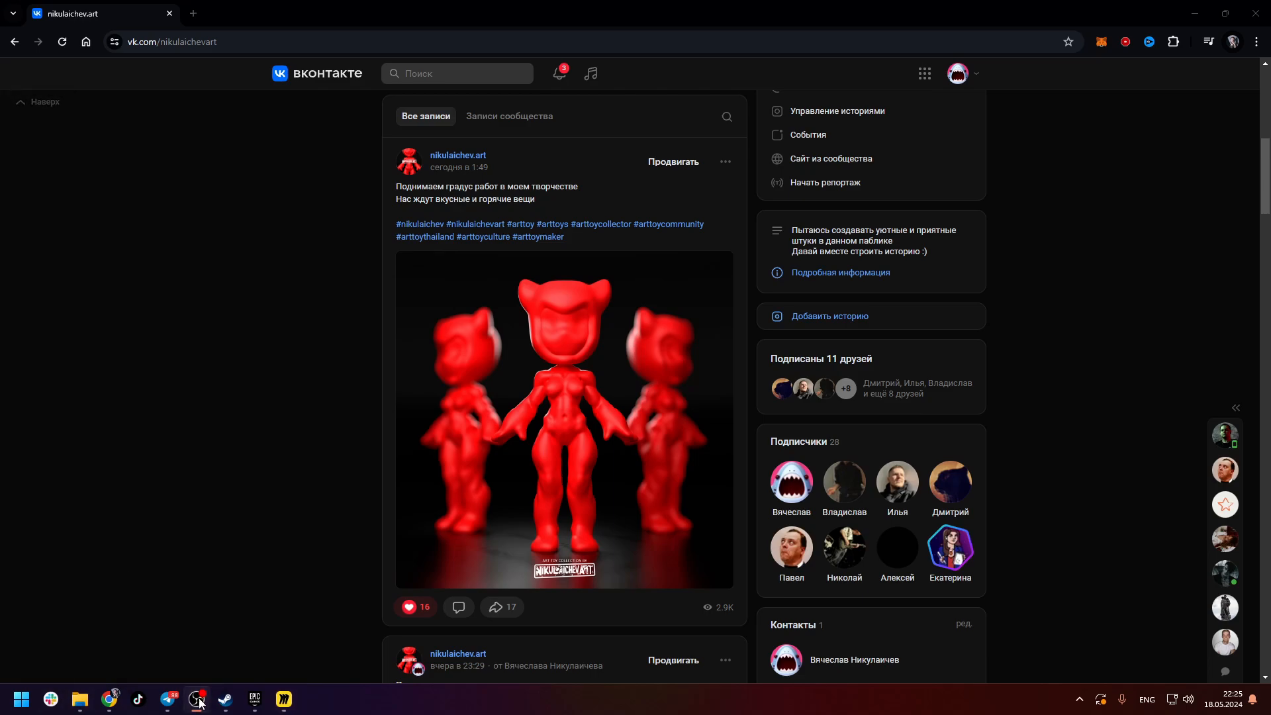
Step: Launch ZBrush again and restore the unsaved head sculpt from the latest QuickSave
left_click(24, 697)
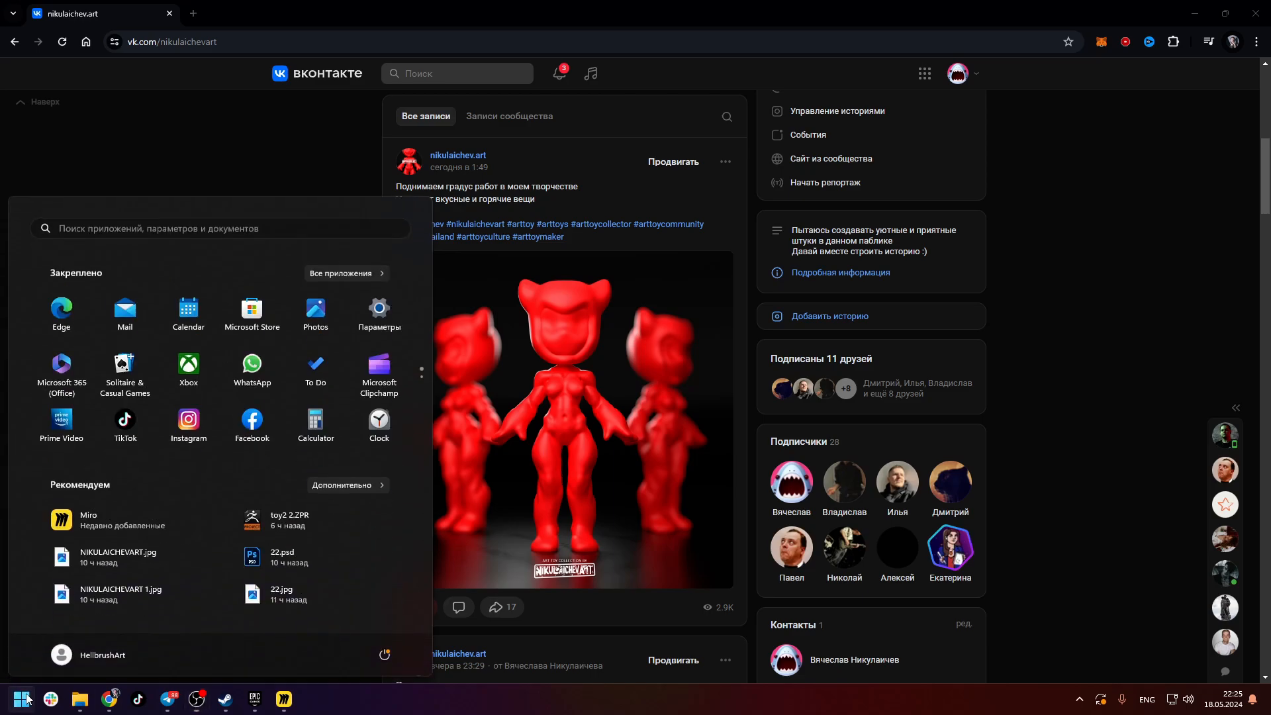
type("z")
left_click(118, 330)
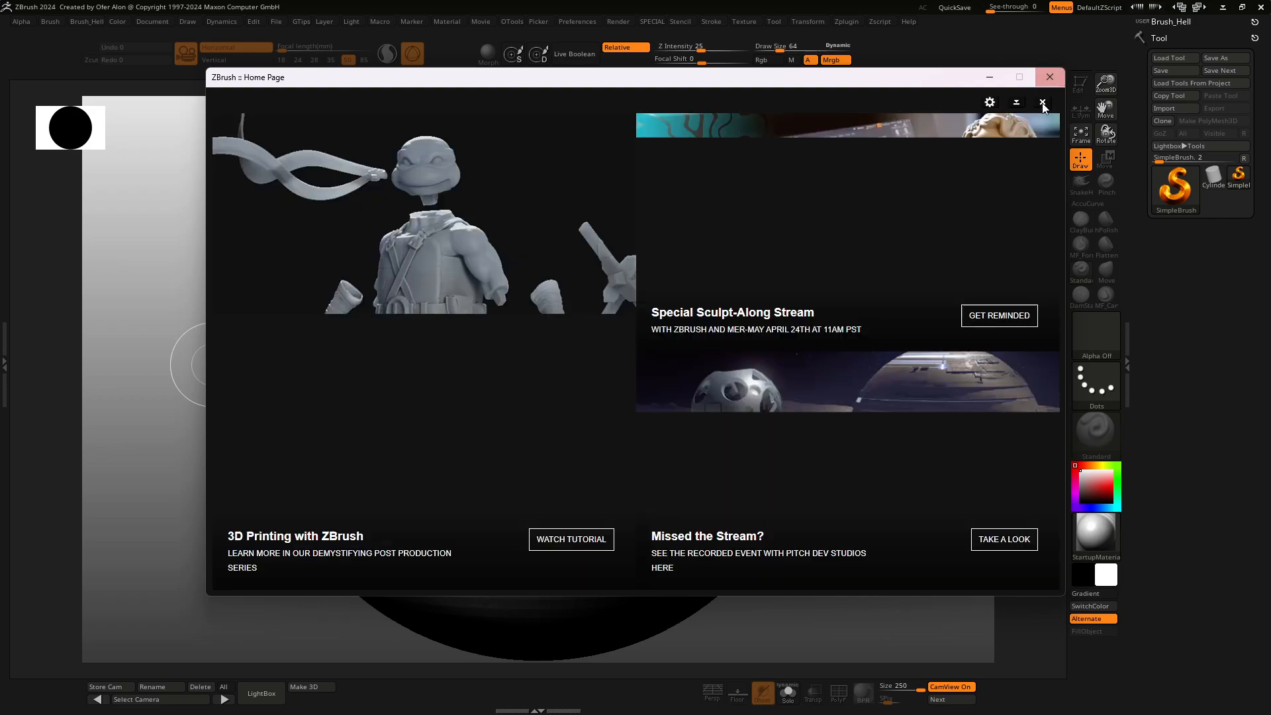
left_click(1048, 76)
left_click(738, 397)
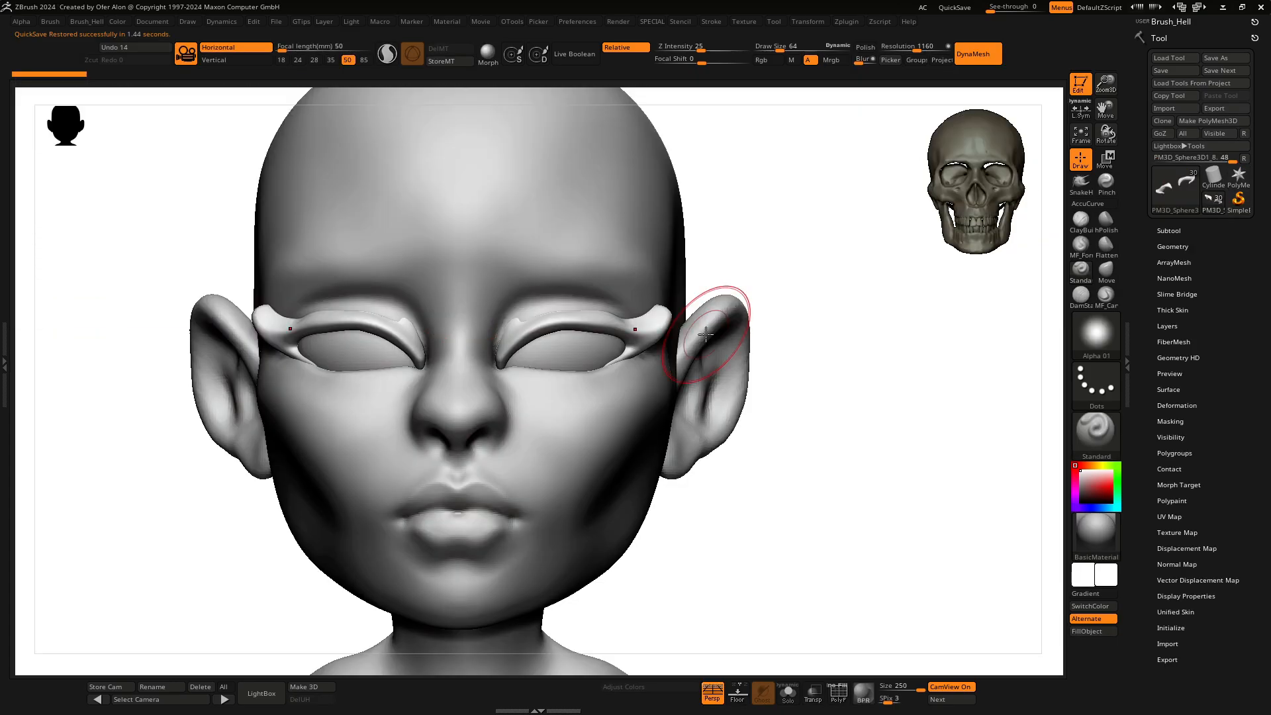
Step: Save the restored project as toy3.ZPR in the toy2 folder
left_click(1168, 230)
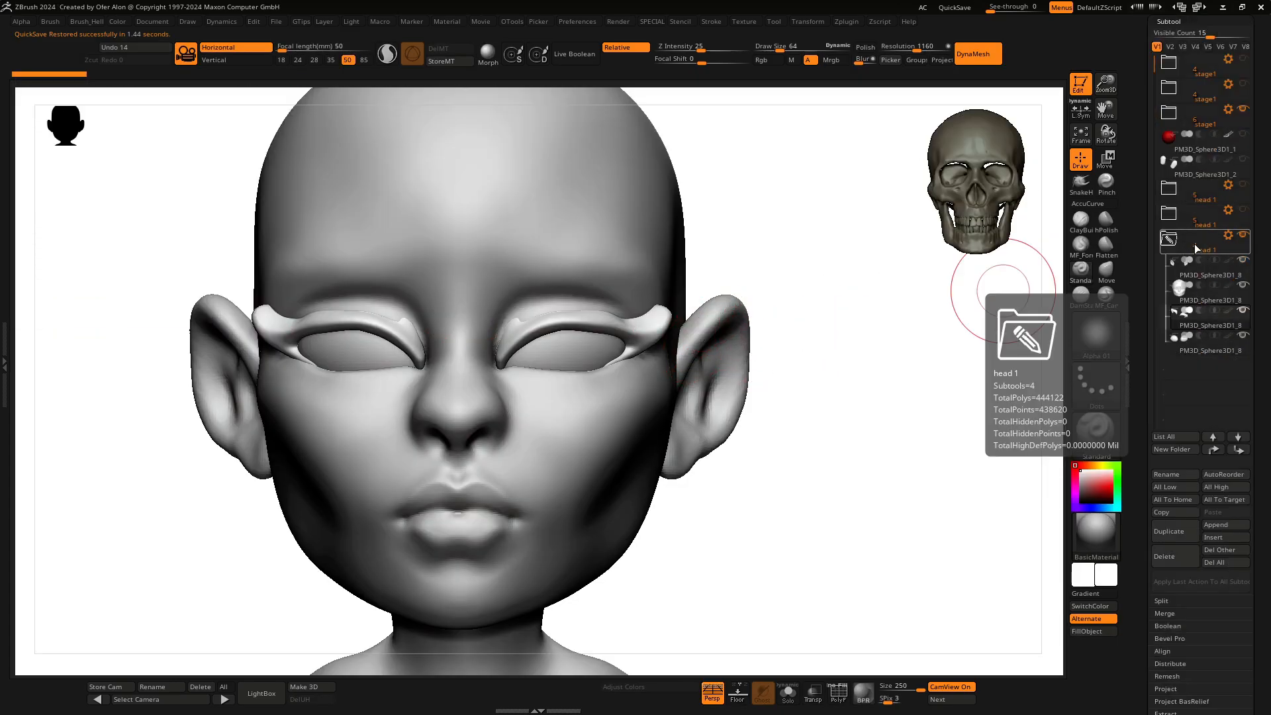
key("ctrl+s")
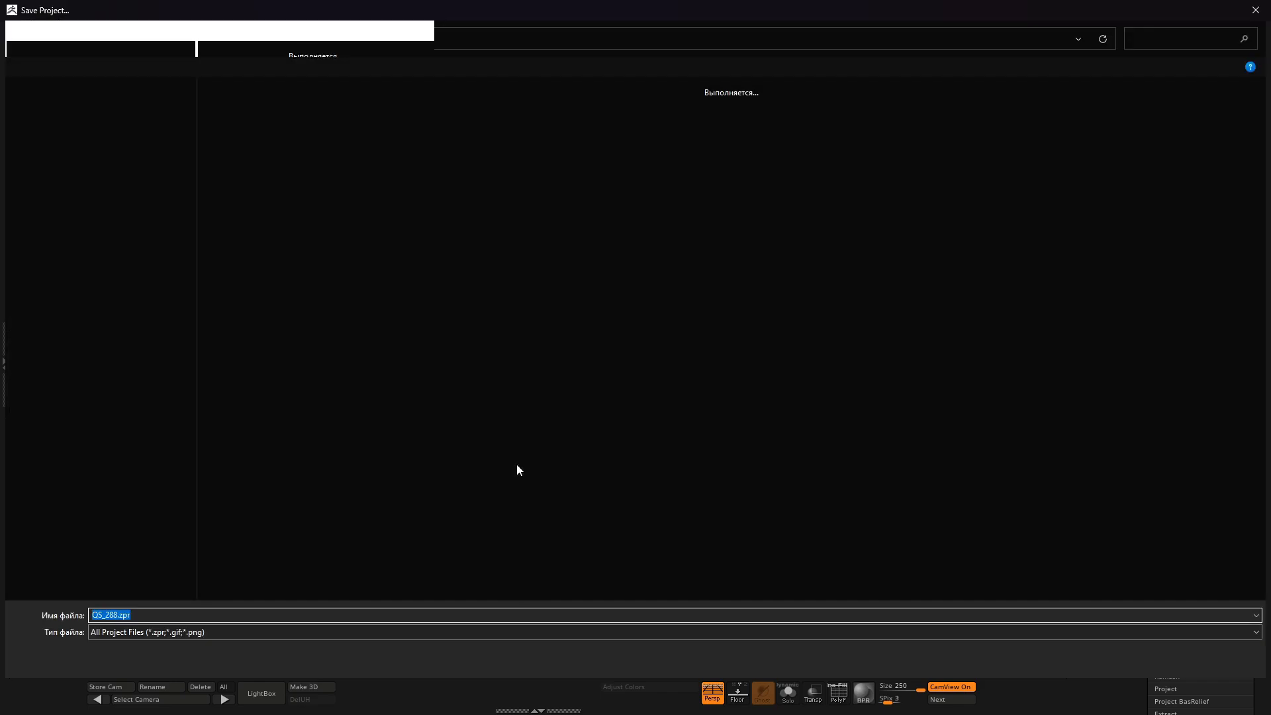
left_click(490, 218)
left_click(109, 614)
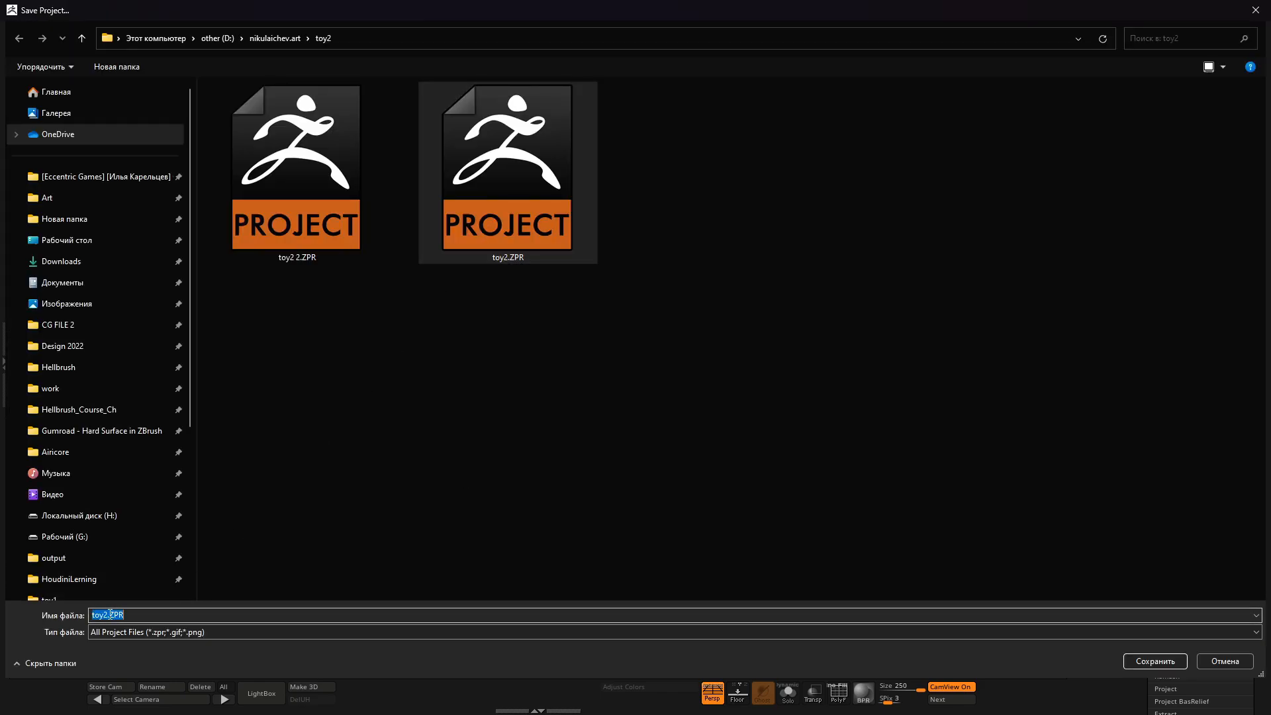
left_click_drag(104, 615, 107, 615)
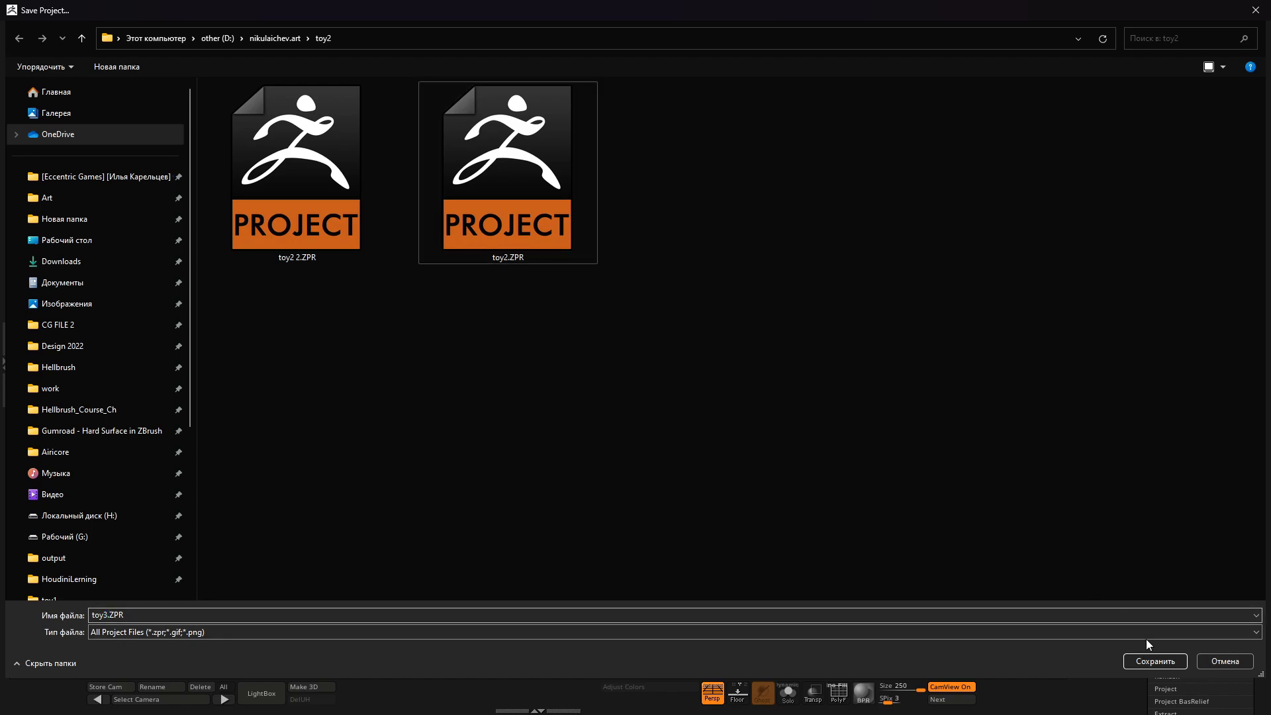
left_click(1155, 660)
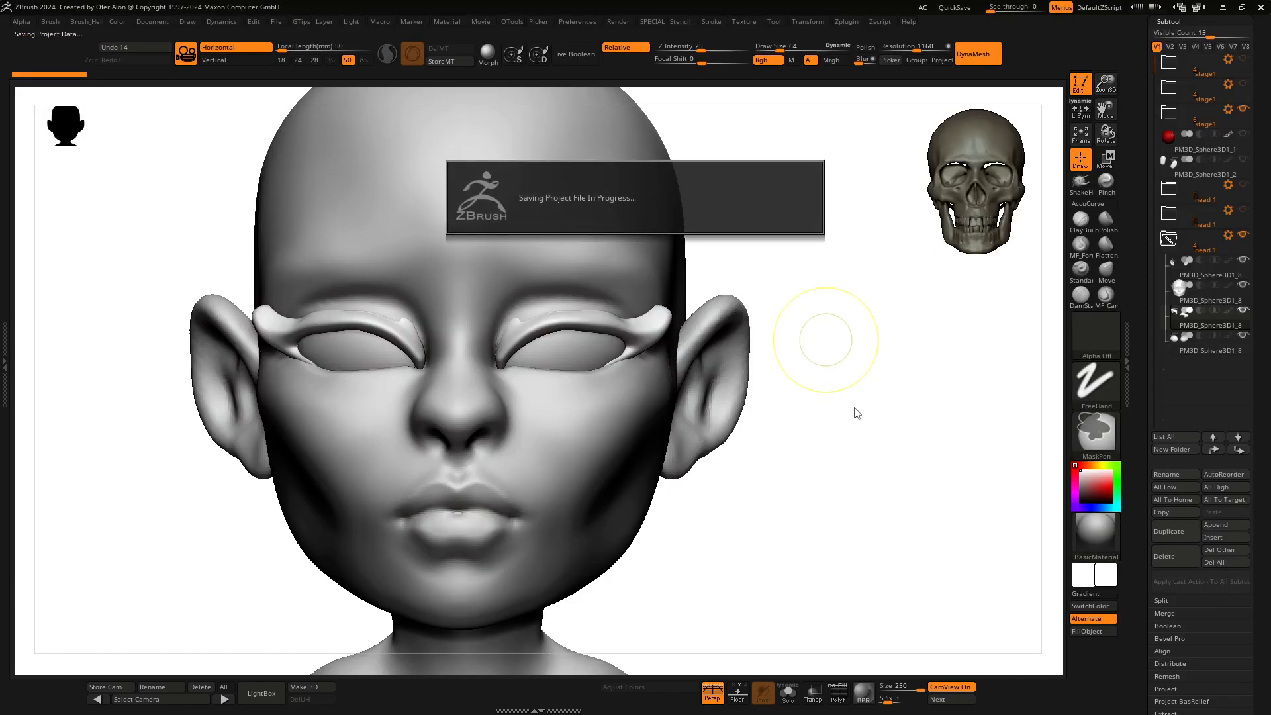
Step: Reshape the upper edge of the eyelids toward their outer corners using the Move brush at draw size about 45
left_click_drag(816, 314, 864, 322, "alt")
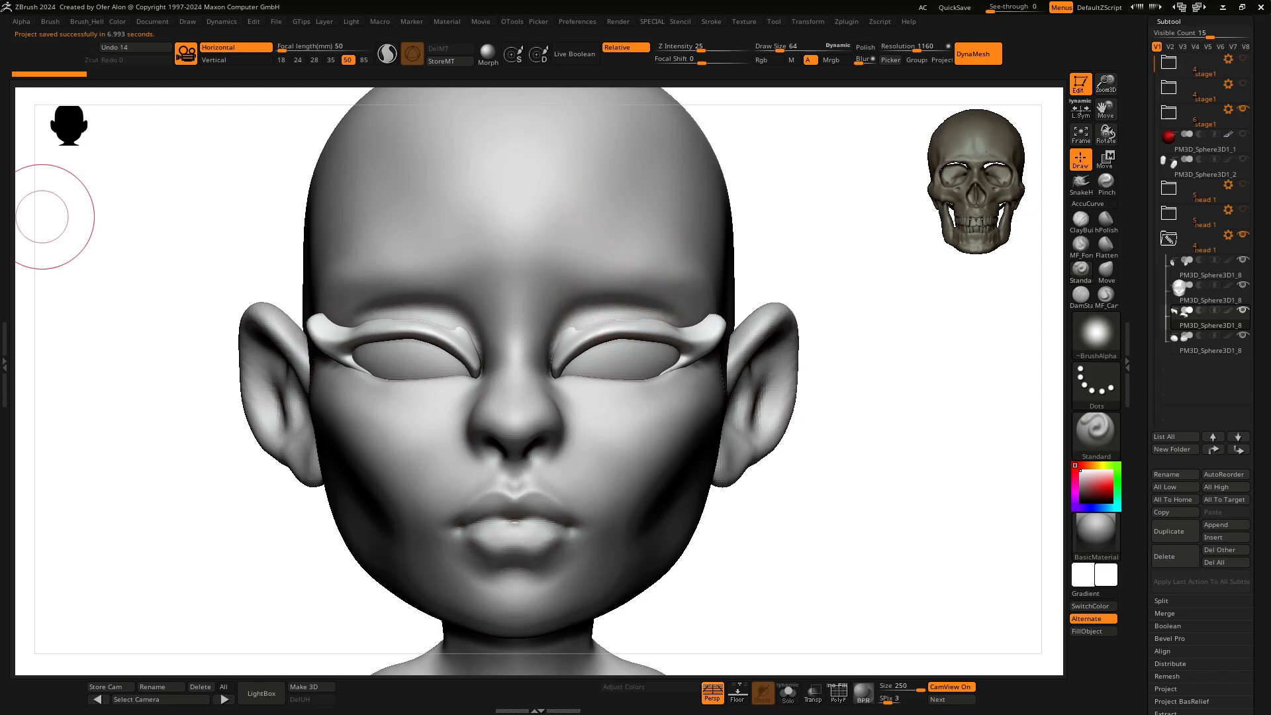
key("super")
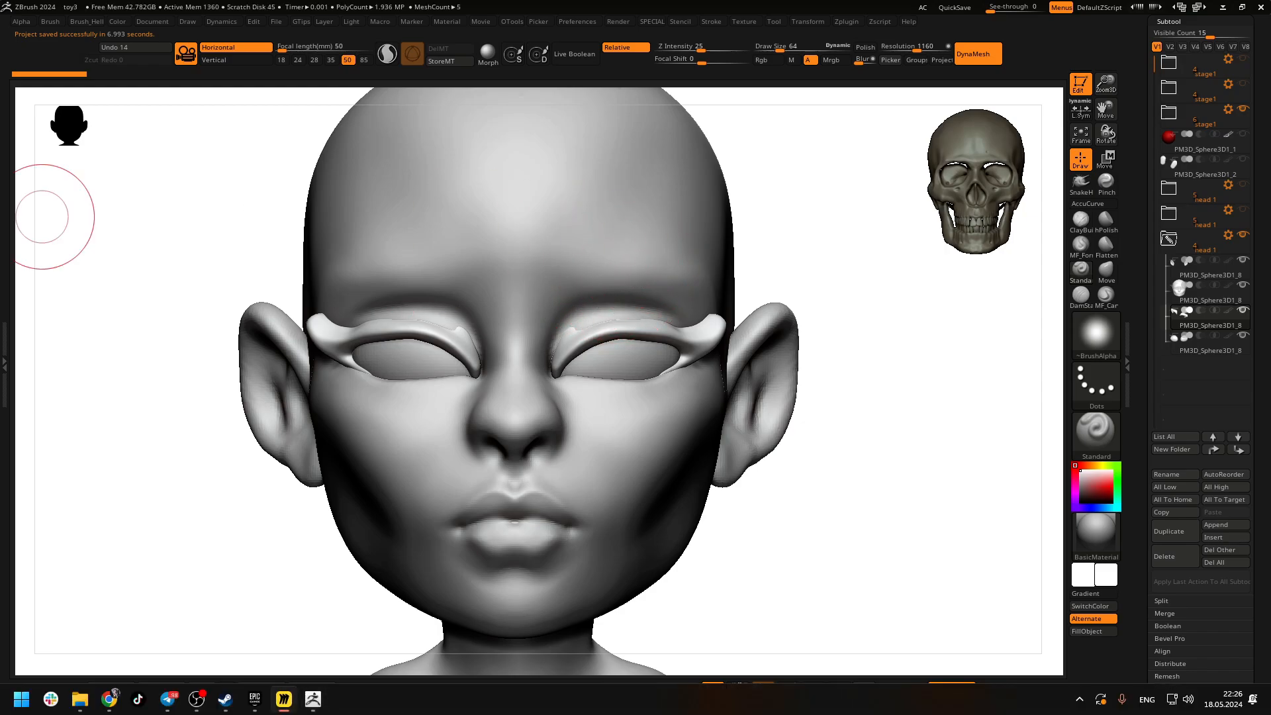
left_click(691, 348)
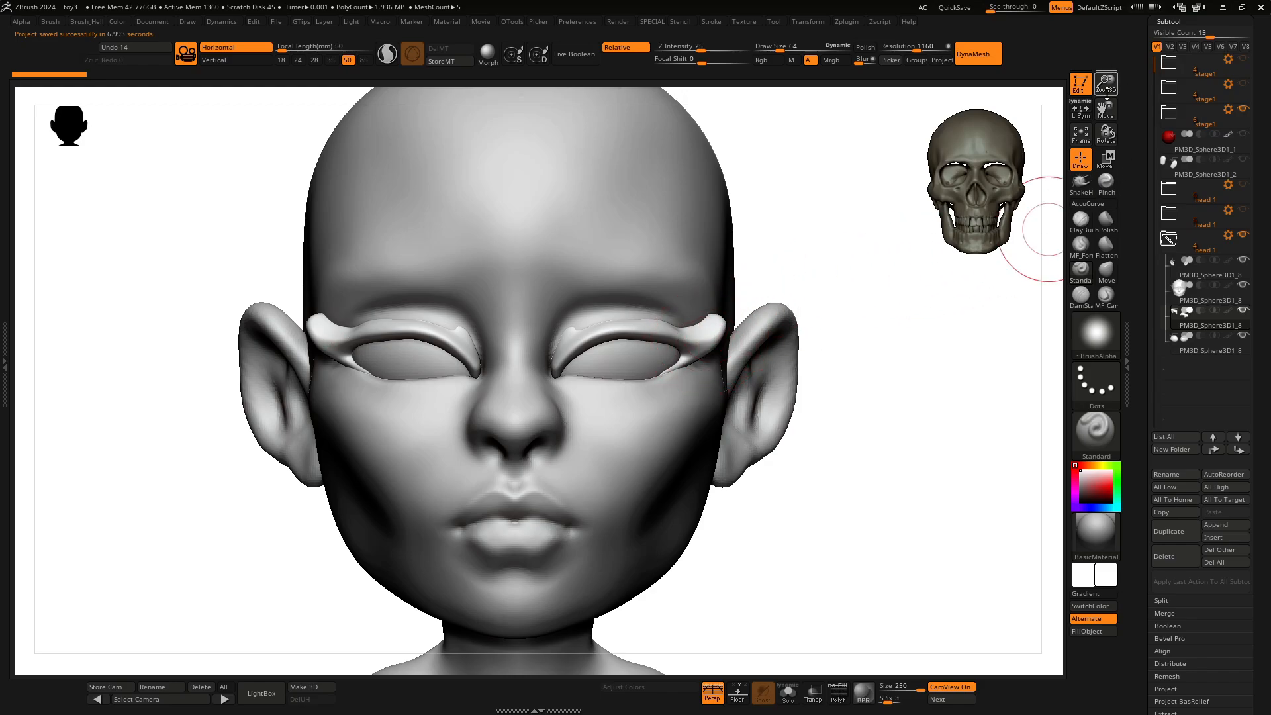
left_click_drag(1106, 85, 1065, 149)
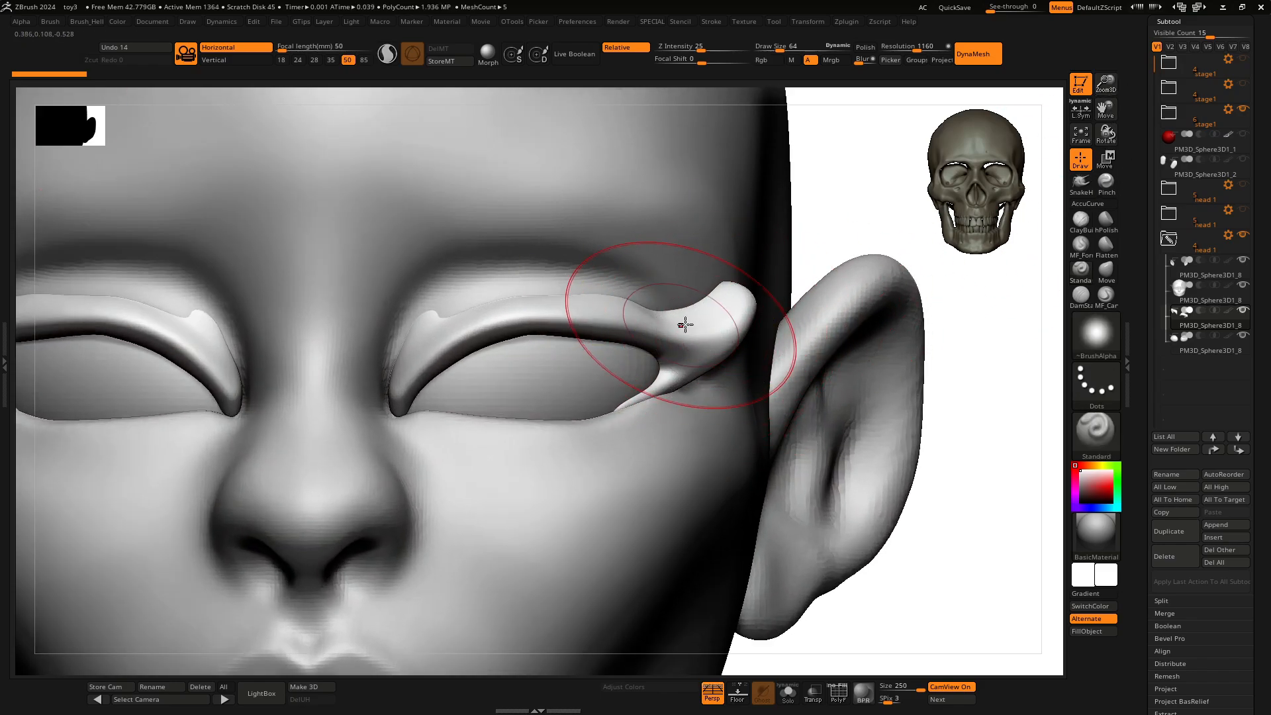
key("b")
key("m")
key("v")
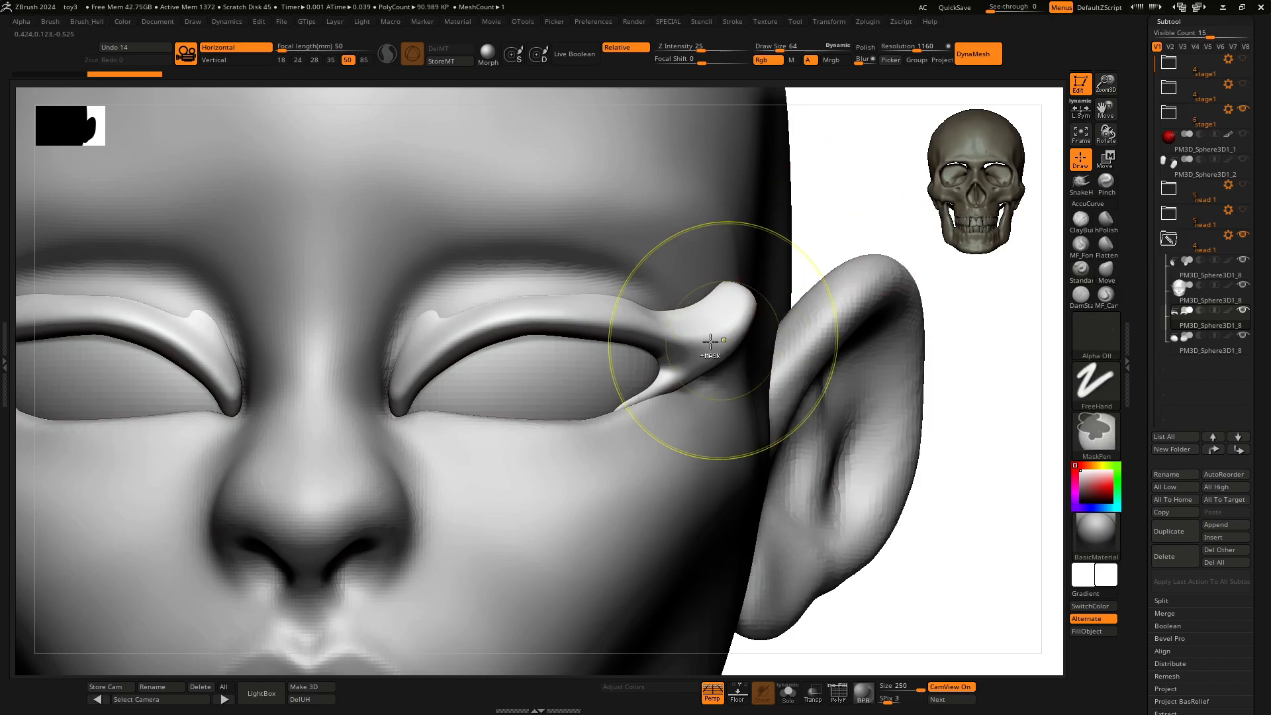
key("space")
mouse_move(687, 353)
left_mouse_down()
mouse_move(681, 286)
mouse_move(648, 325)
mouse_move(598, 323)
left_mouse_up()
key("space")
mouse_move(712, 322)
left_mouse_down()
mouse_move(728, 284)
mouse_move(678, 299)
left_mouse_up()
left_click_drag(601, 323, 605, 314)
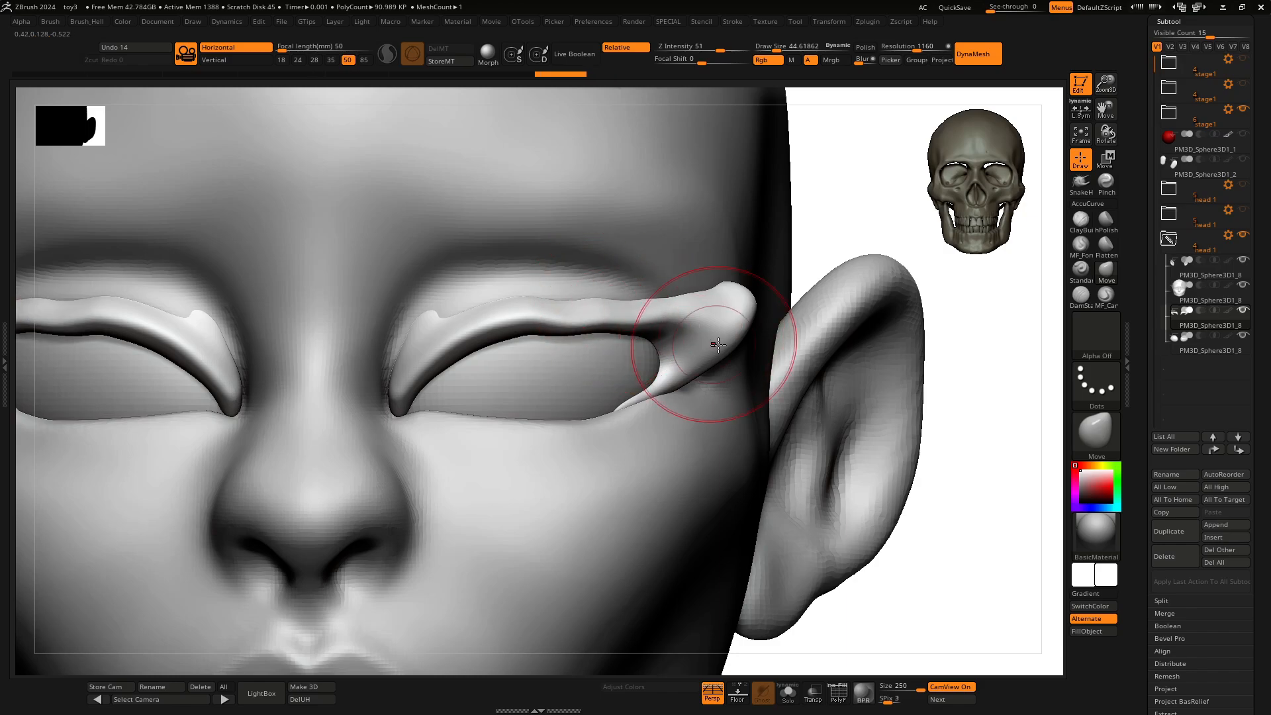
Step: Lower the Move brush intensity to 12, refine the lid line above the eye and smooth the outer corner tips
key("space")
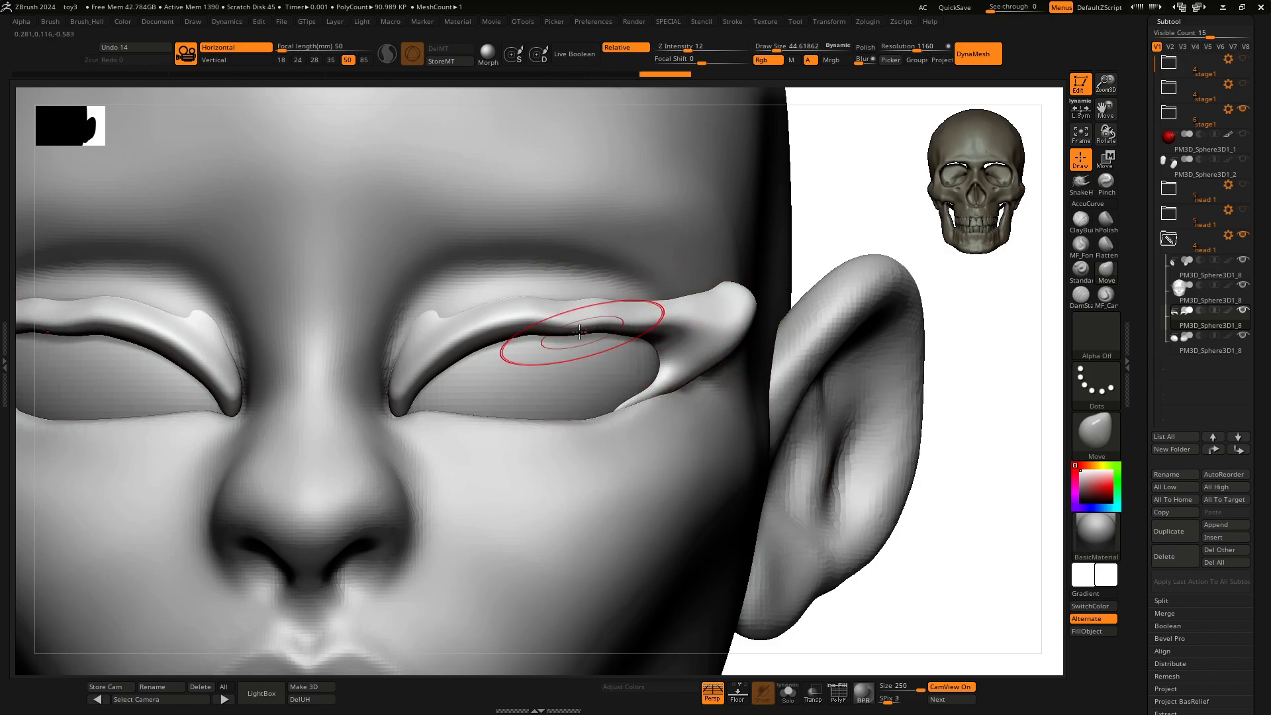
left_click_drag(579, 332, 563, 320)
left_click(698, 280, "alt")
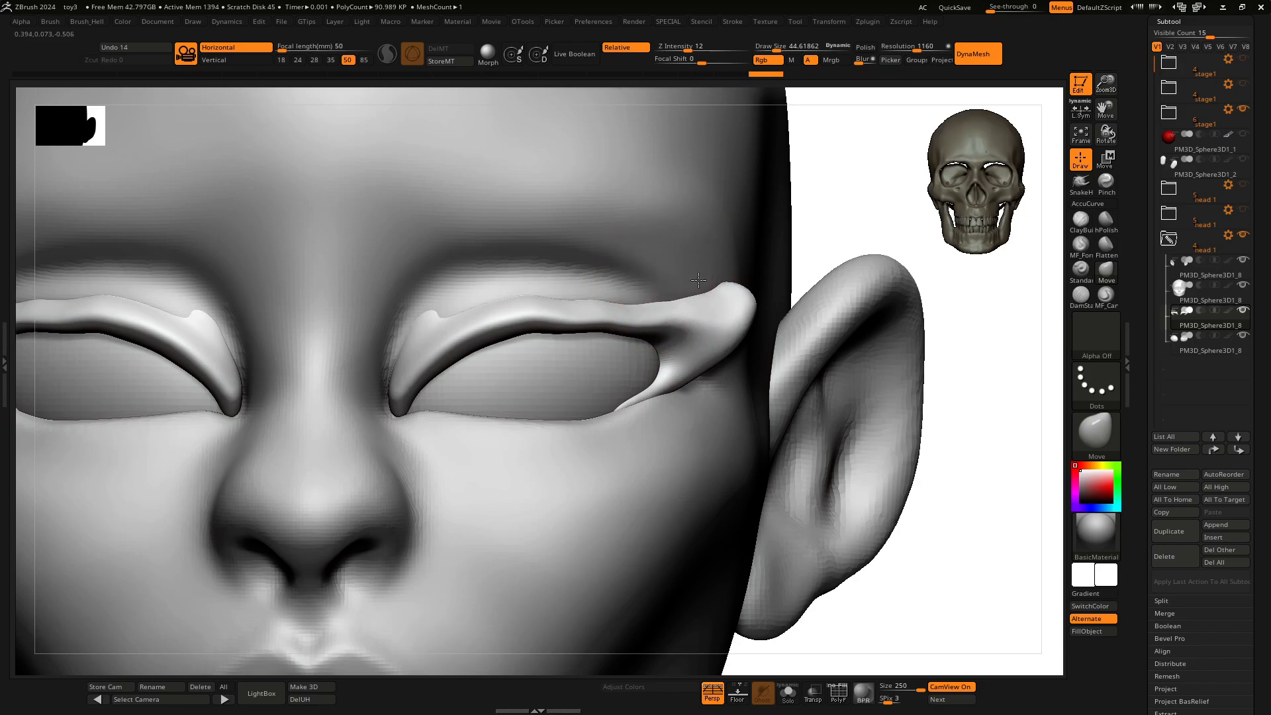
left_click_drag(742, 302, 721, 324, "shift")
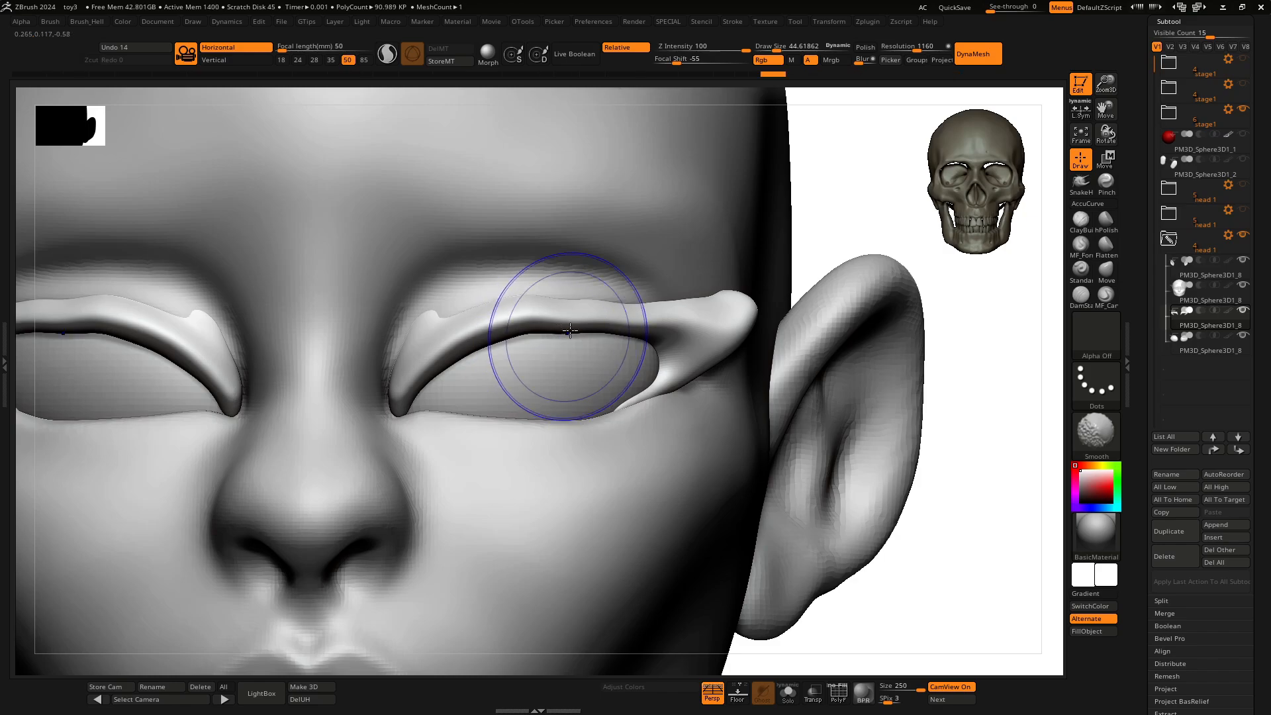
left_click_drag(567, 338, 569, 332)
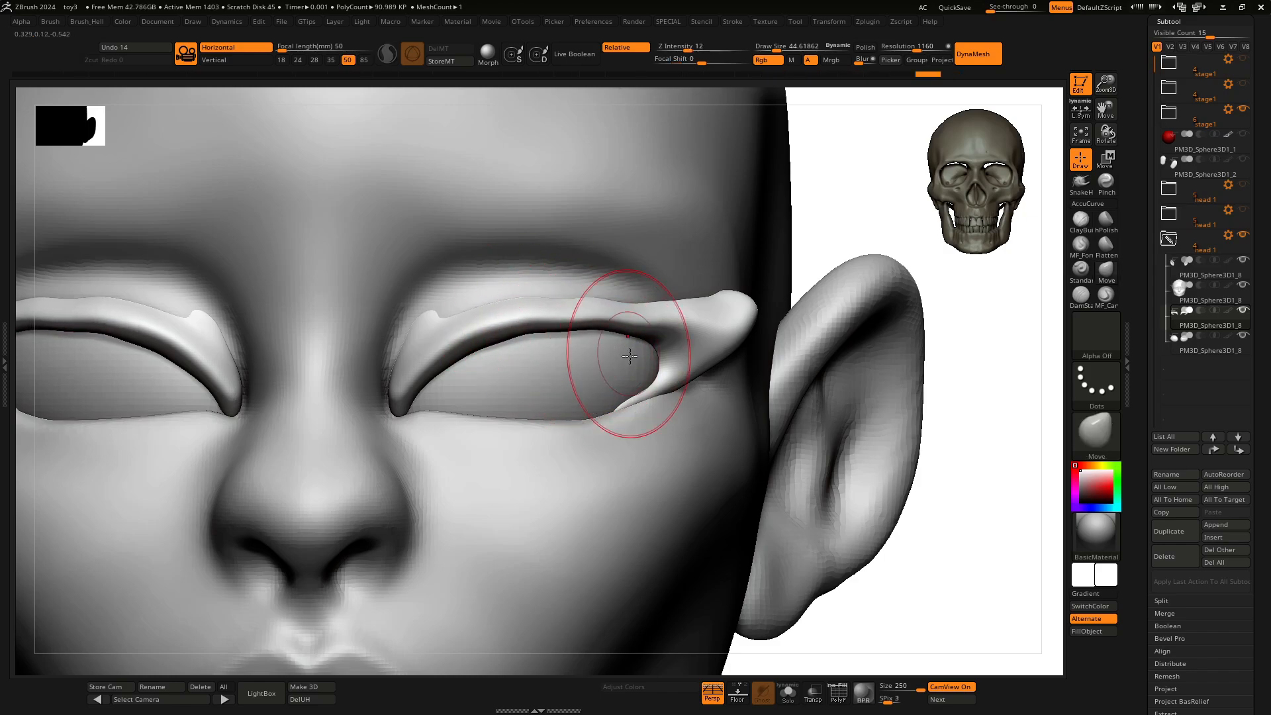
Step: Reshape the inner ends of the upper eyelids into an even taper beside the nose with the Move brush
left_click_drag(418, 313, 413, 331)
key("ctrl+z")
key("ctrl+z")
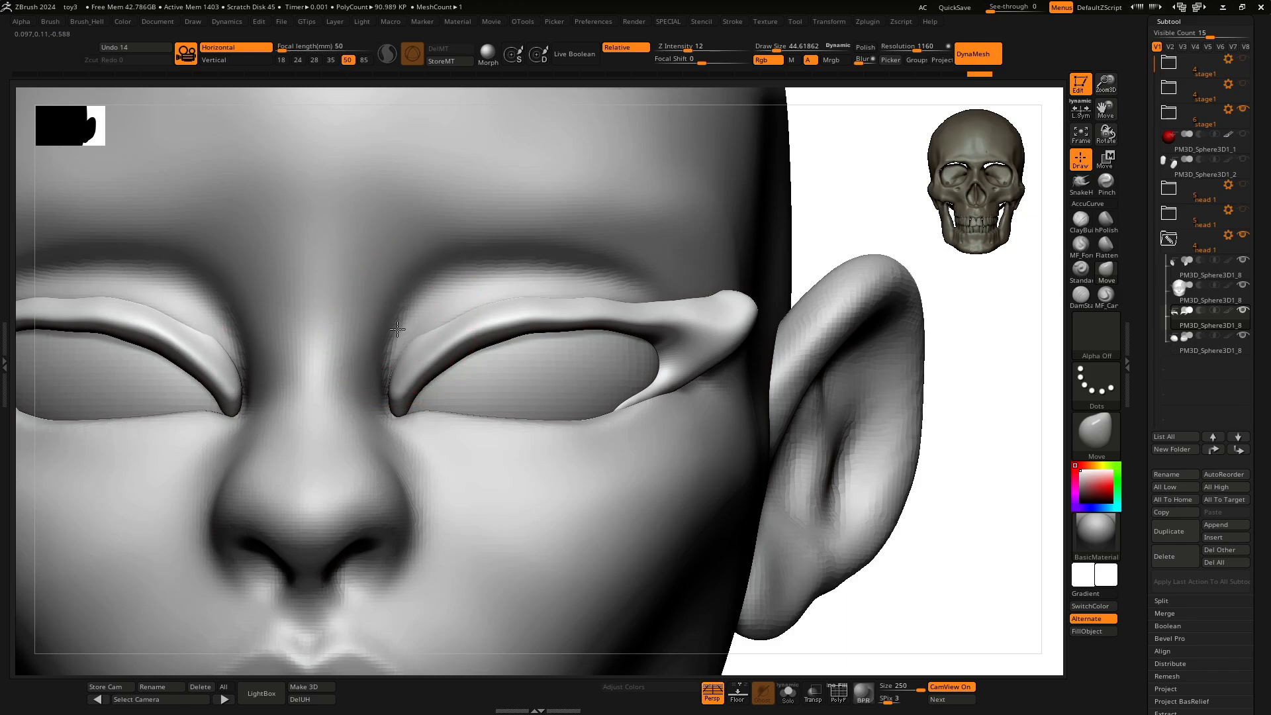
mouse_move(429, 393)
left_mouse_down()
mouse_move(399, 409)
mouse_move(410, 380)
left_mouse_up()
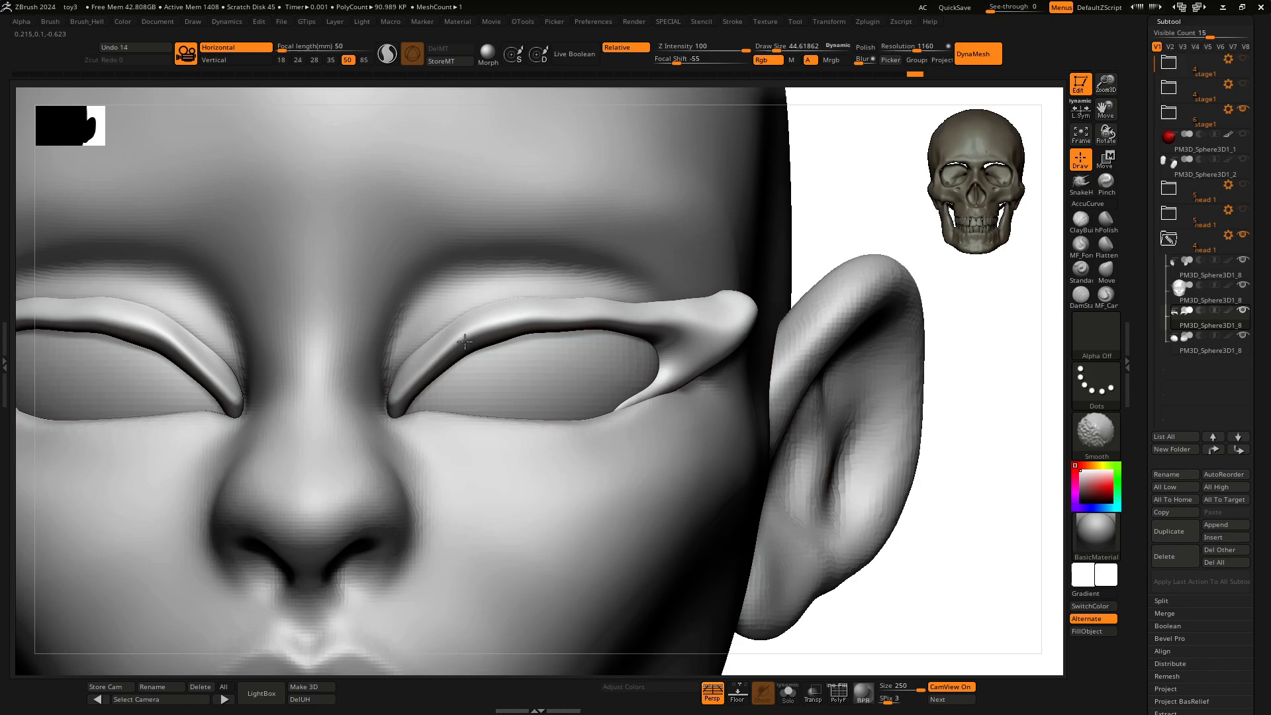
Step: Flatten the front and top planes along the upper eyelids with the hPolish brush
key("b")
key("h")
key("p")
mouse_move(443, 333)
left_mouse_down()
mouse_move(426, 369)
mouse_move(529, 320)
left_mouse_up()
mouse_move(620, 320)
left_mouse_down()
mouse_move(529, 323)
mouse_move(514, 349)
left_mouse_up()
left_click_drag(824, 218, 595, 286)
left_click_drag(487, 322, 533, 307)
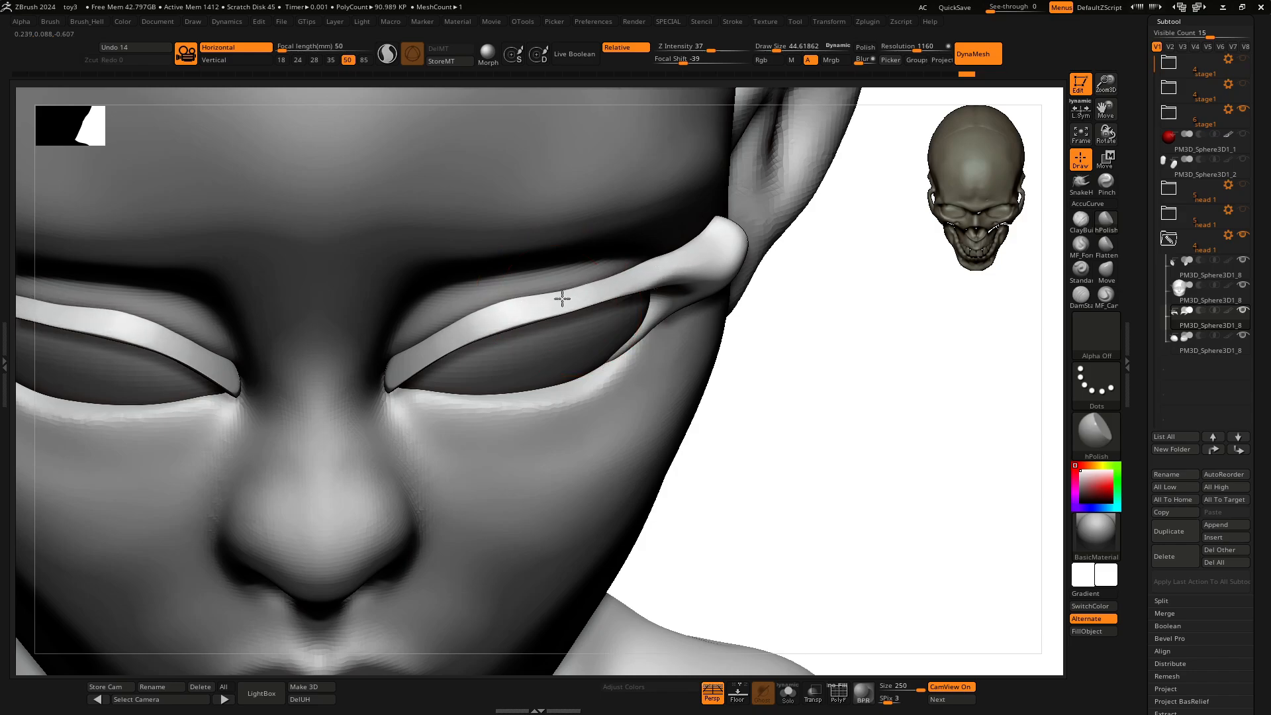
Step: Polish the top and side planes of the eyelids' outer corners with hPolish at draw size about 45
left_click_drag(856, 372, 835, 291)
mouse_move(728, 300)
left_mouse_down()
mouse_move(797, 300)
mouse_move(719, 294)
left_mouse_up()
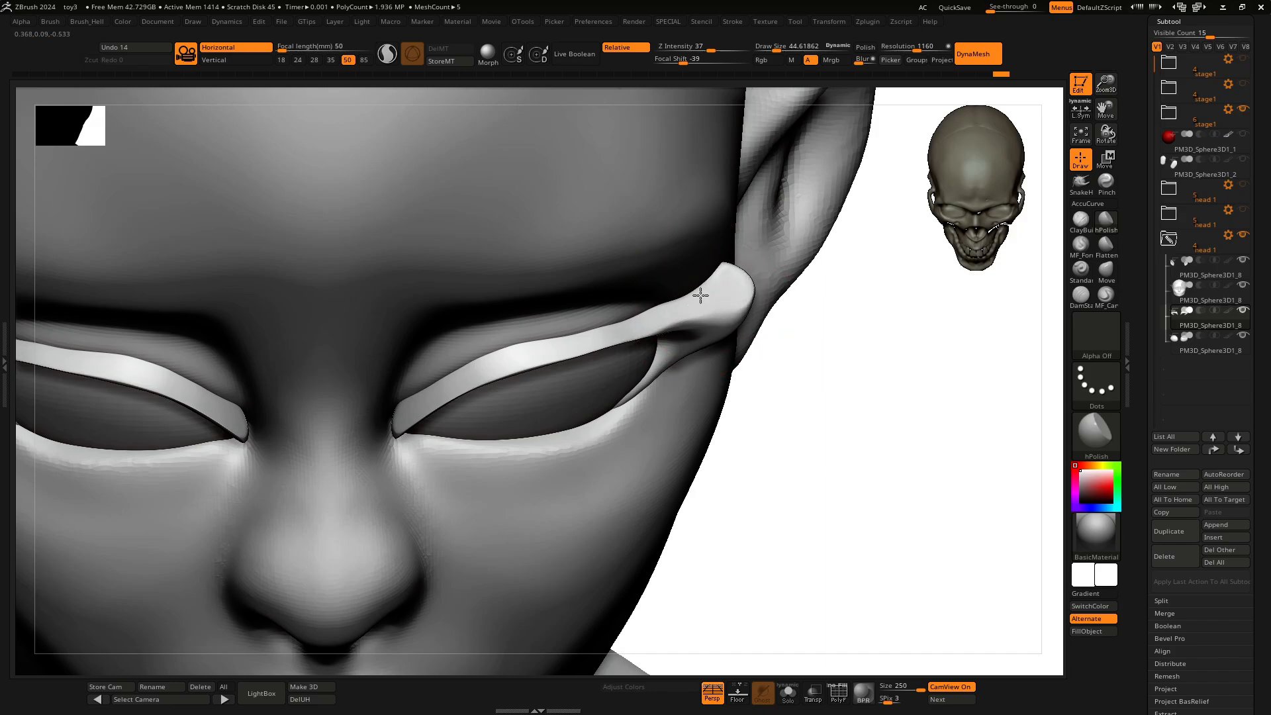
left_click_drag(902, 374, 732, 312)
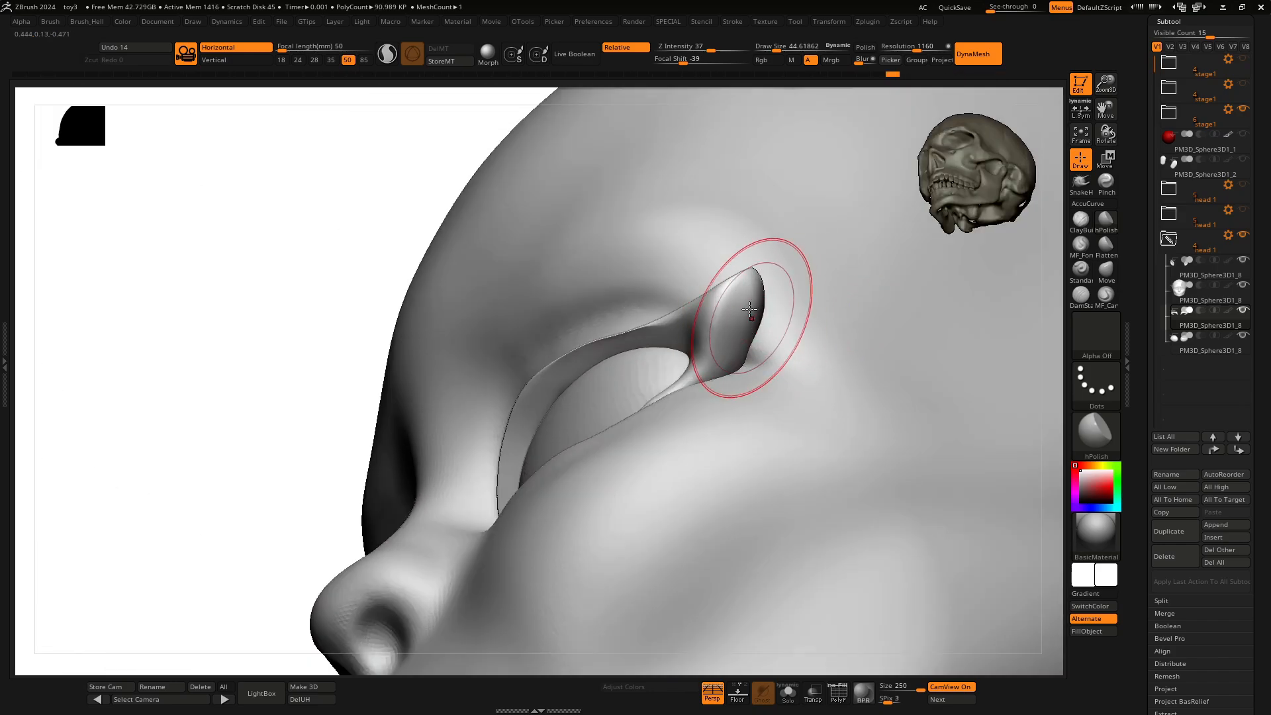
mouse_move(228, 488)
left_mouse_down()
mouse_move(255, 517)
mouse_move(377, 559)
left_mouse_up()
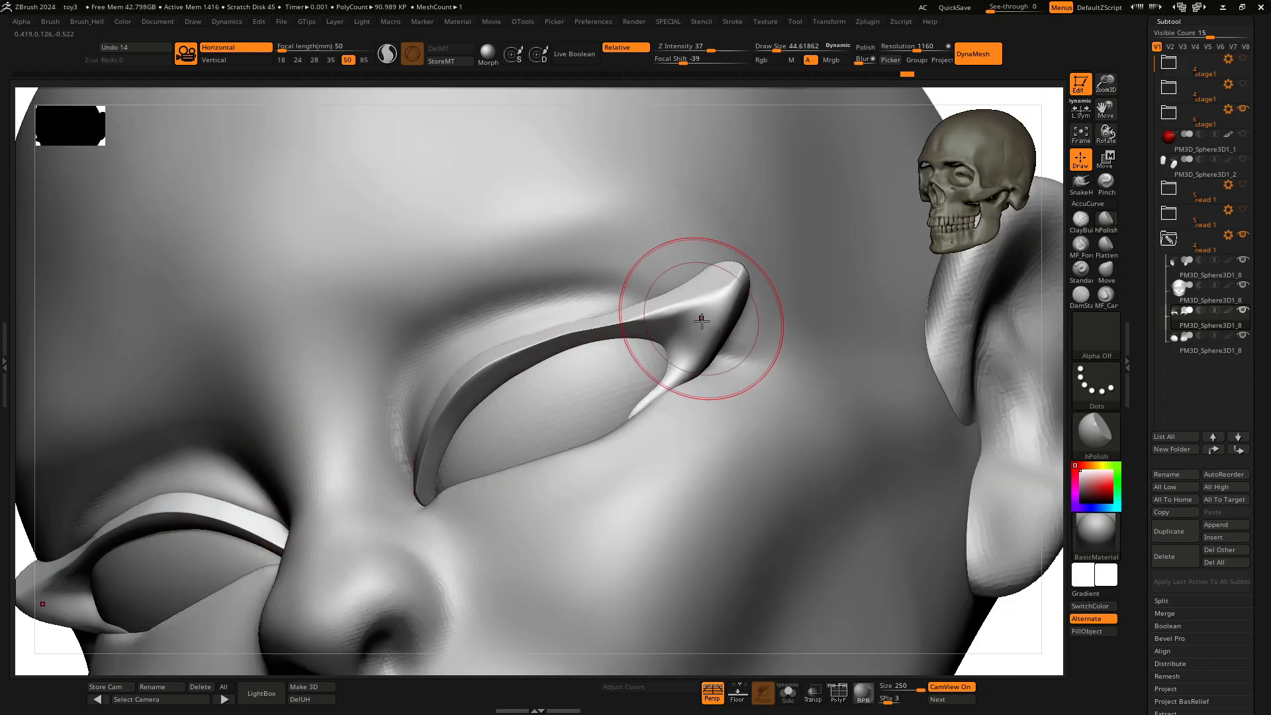
Step: Refine the planes of the eyelids' outer corners with hPolish at draw size about 30, then smooth along the lids
key("space")
left_click_drag(699, 322, 693, 323)
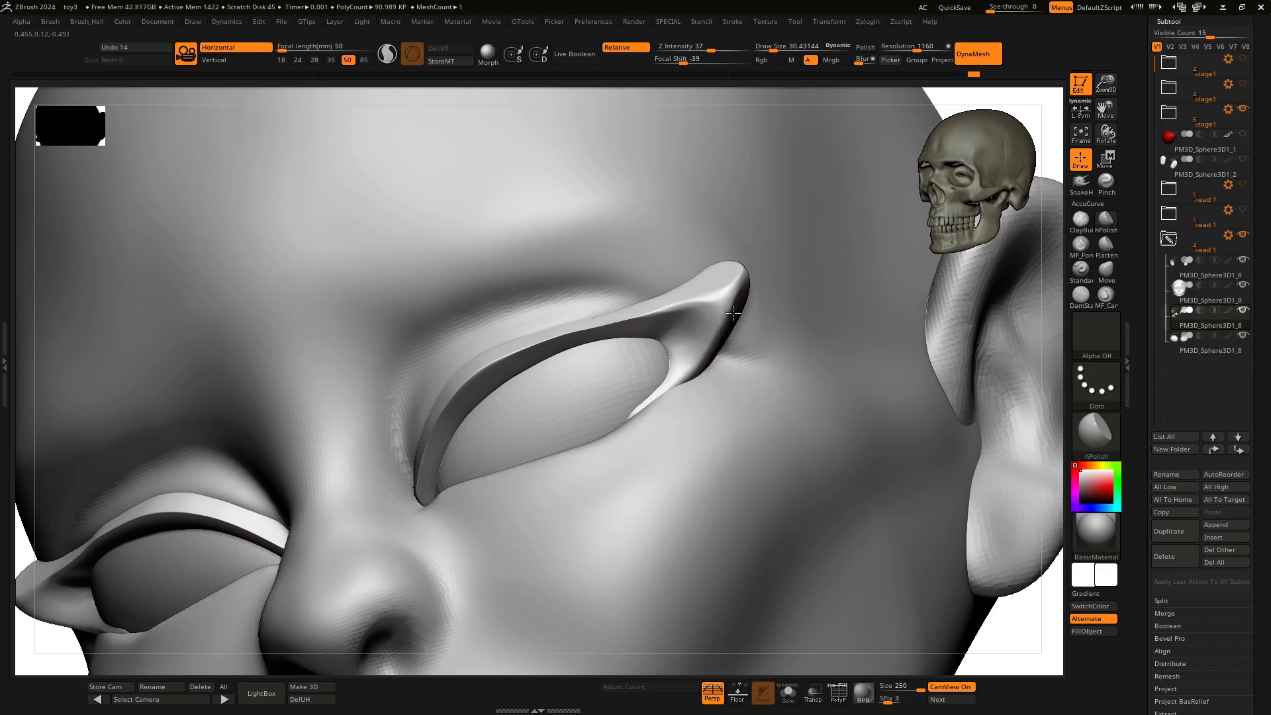
right_click_drag(833, 100, 703, 300)
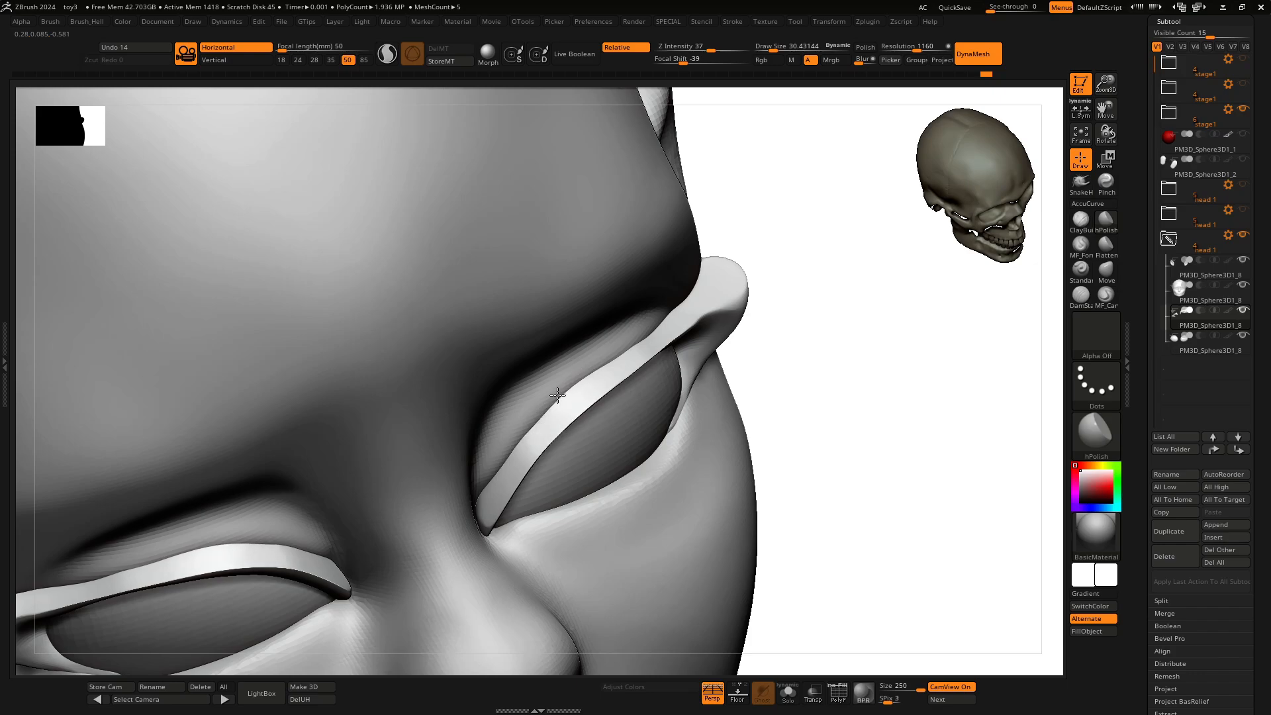
right_click_drag(794, 320, 721, 284)
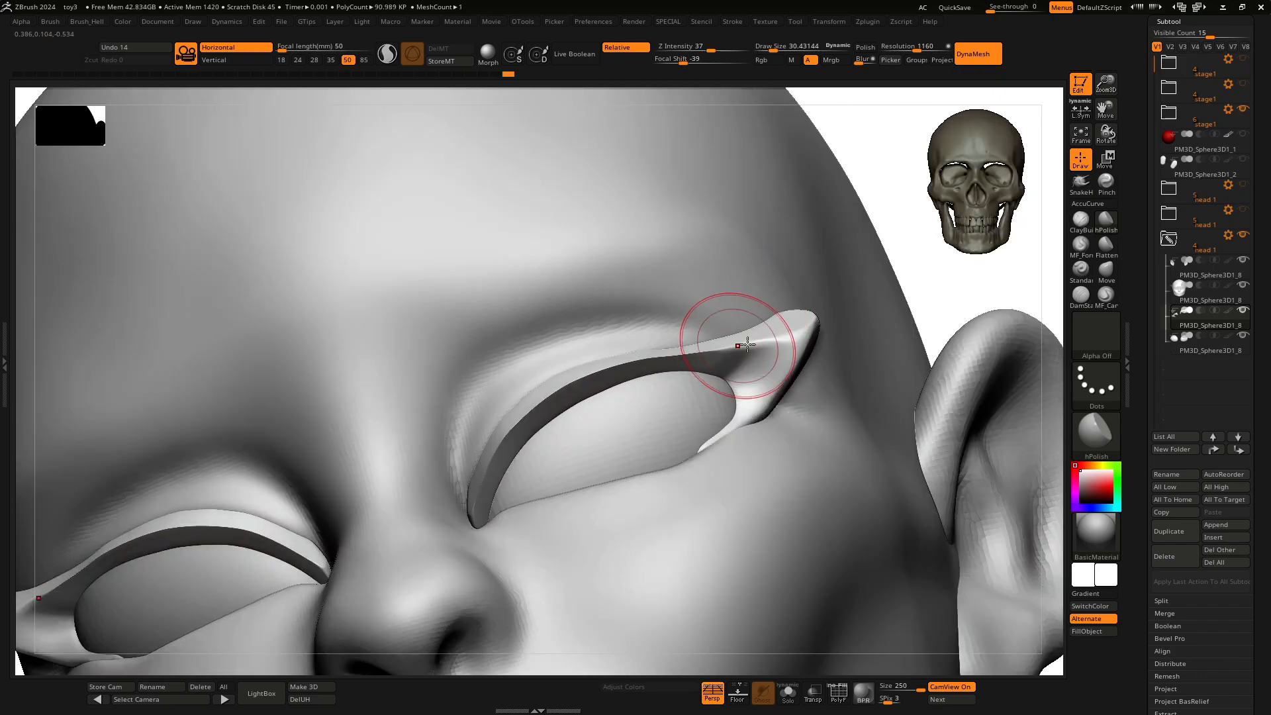
left_click_drag(751, 344, 702, 352, "shift")
left_click_drag(542, 405, 491, 463, "shift")
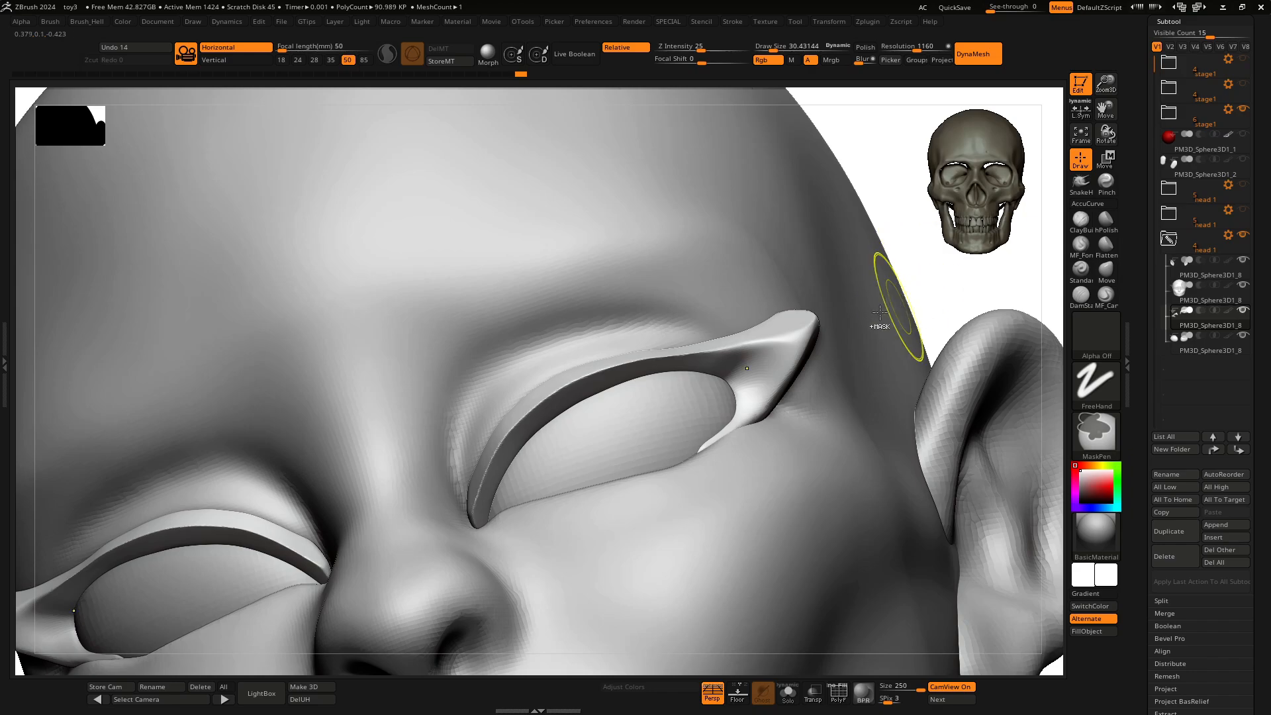
Step: Remesh the eyelids with DynaMesh at resolution 680 and smooth their edges from the outer corners to the inner ends
left_click_drag(912, 46, 906, 47)
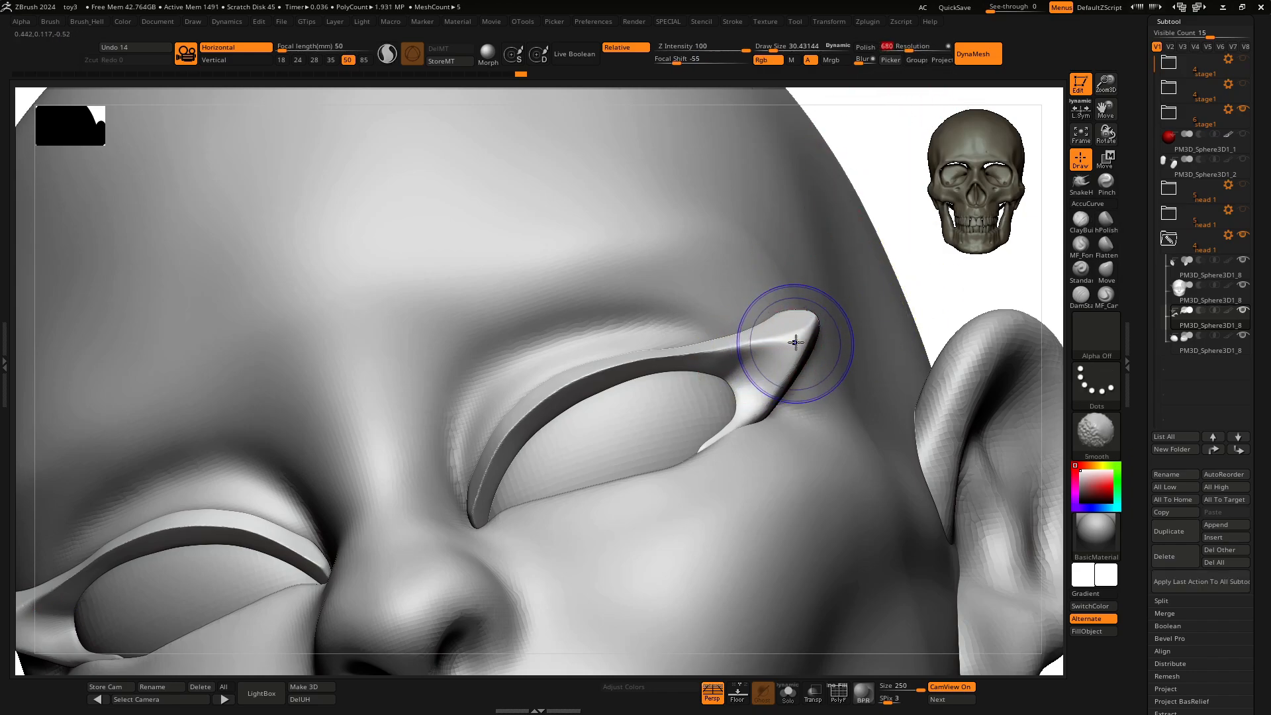
left_click_drag(908, 275, 923, 294, "ctrl")
mouse_move(772, 352)
left_mouse_down("shift")
mouse_move(550, 403)
mouse_move(485, 471)
left_mouse_up("shift")
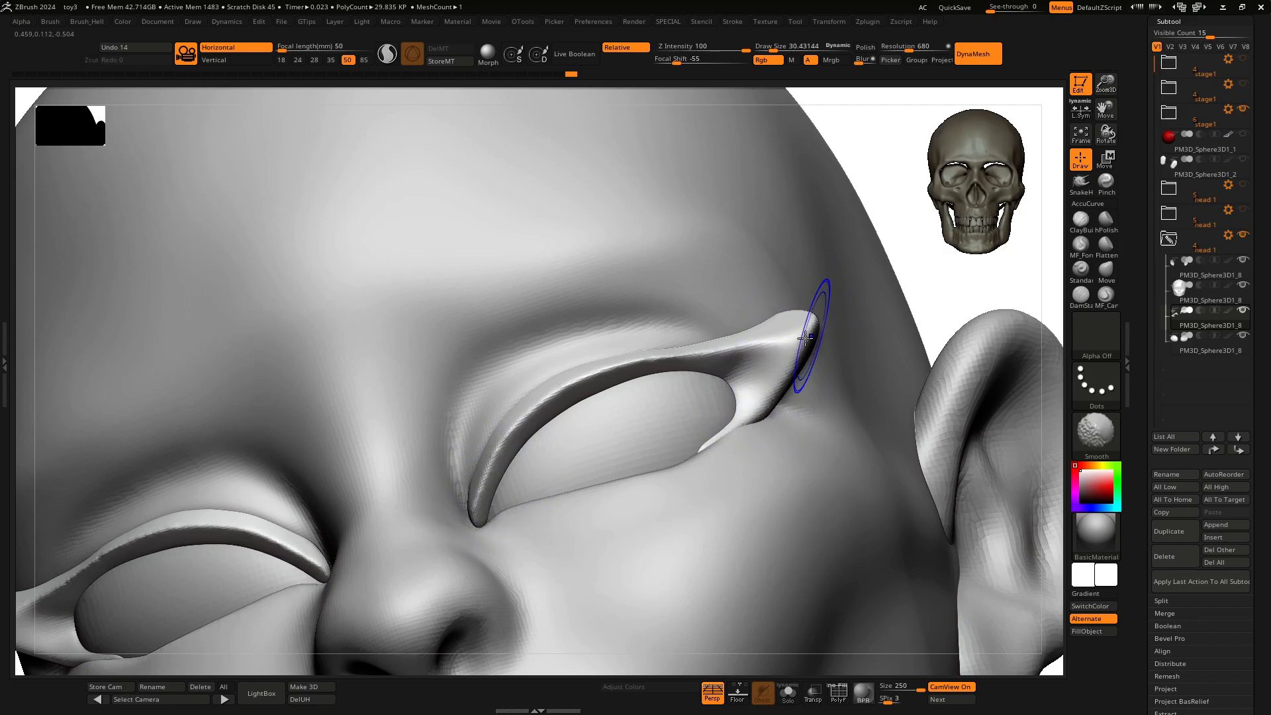
mouse_move(615, 366)
left_mouse_down("shift")
mouse_move(478, 497)
mouse_move(485, 518)
left_mouse_up("shift")
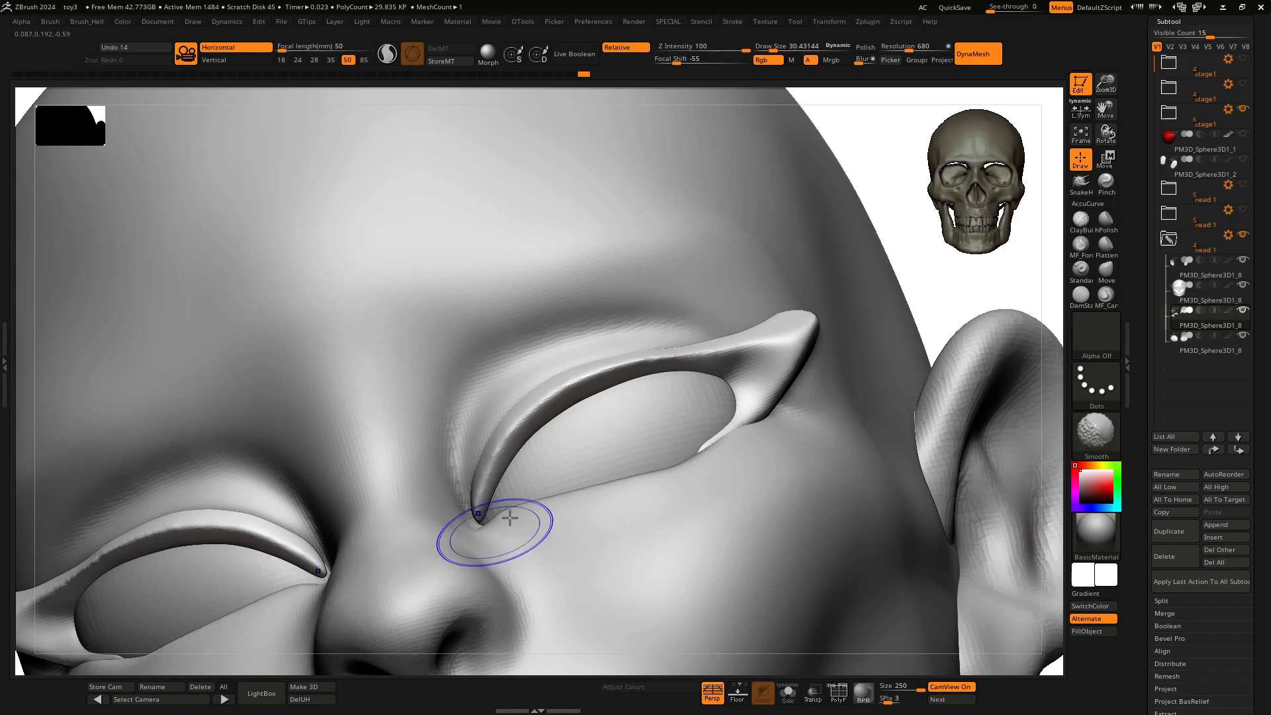
left_click_drag(912, 270, 927, 297, "ctrl")
Step: Frame the whole figure from the front and examine how the eyelids read against the face and body
key("f")
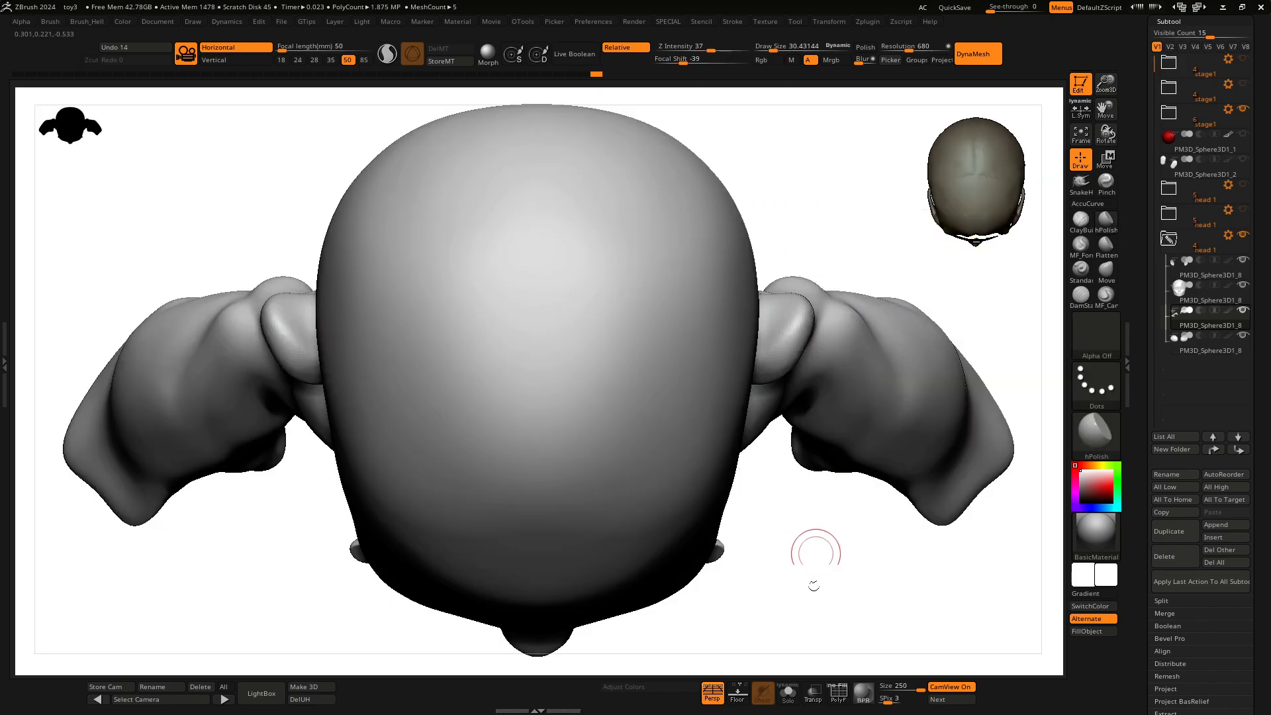
left_click_drag(814, 587, 819, 439, "shift")
key("f")
key("f")
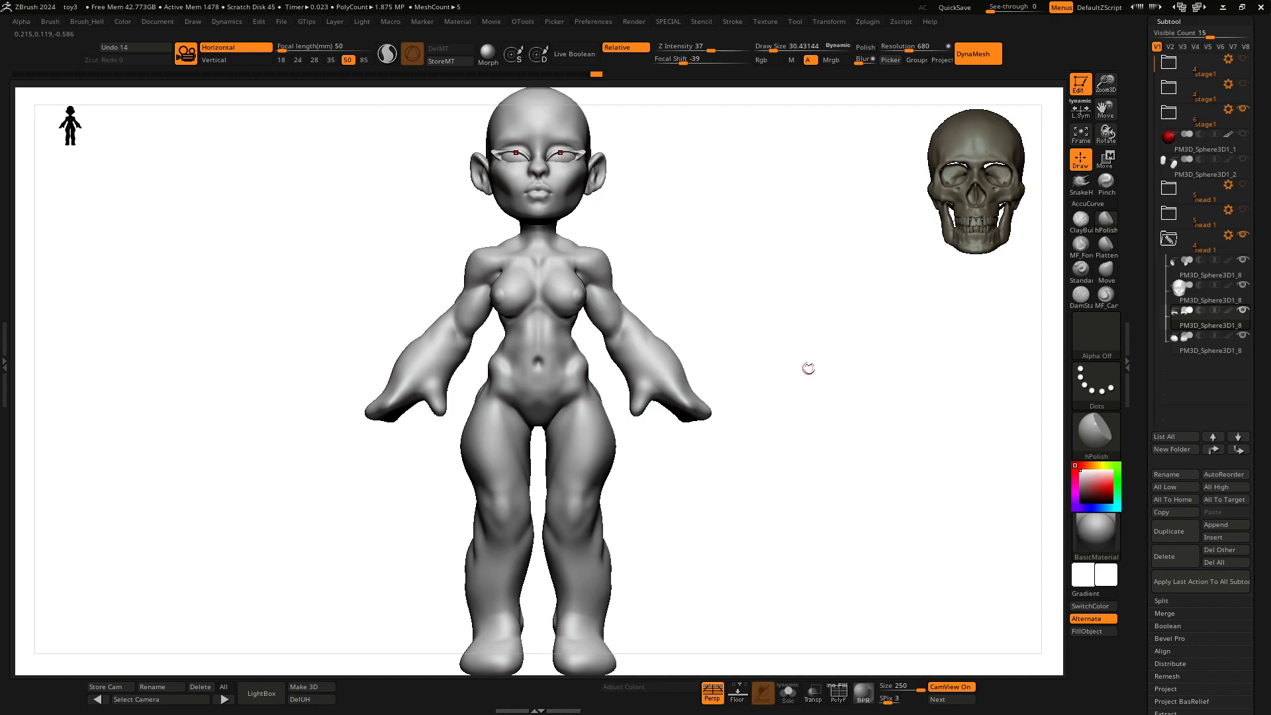
left_click_drag(693, 241, 757, 316, "alt")
left_click_drag(880, 338, 840, 323)
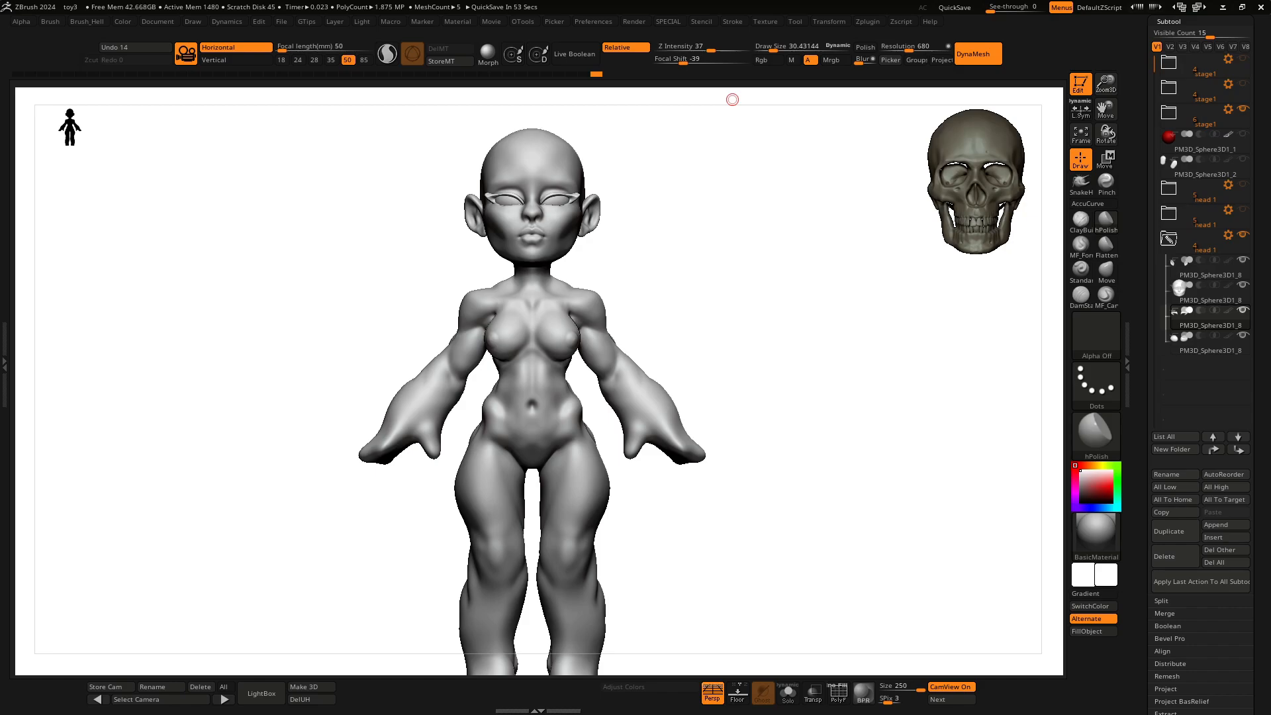
left_click_drag(652, 235, 785, 205, "shift")
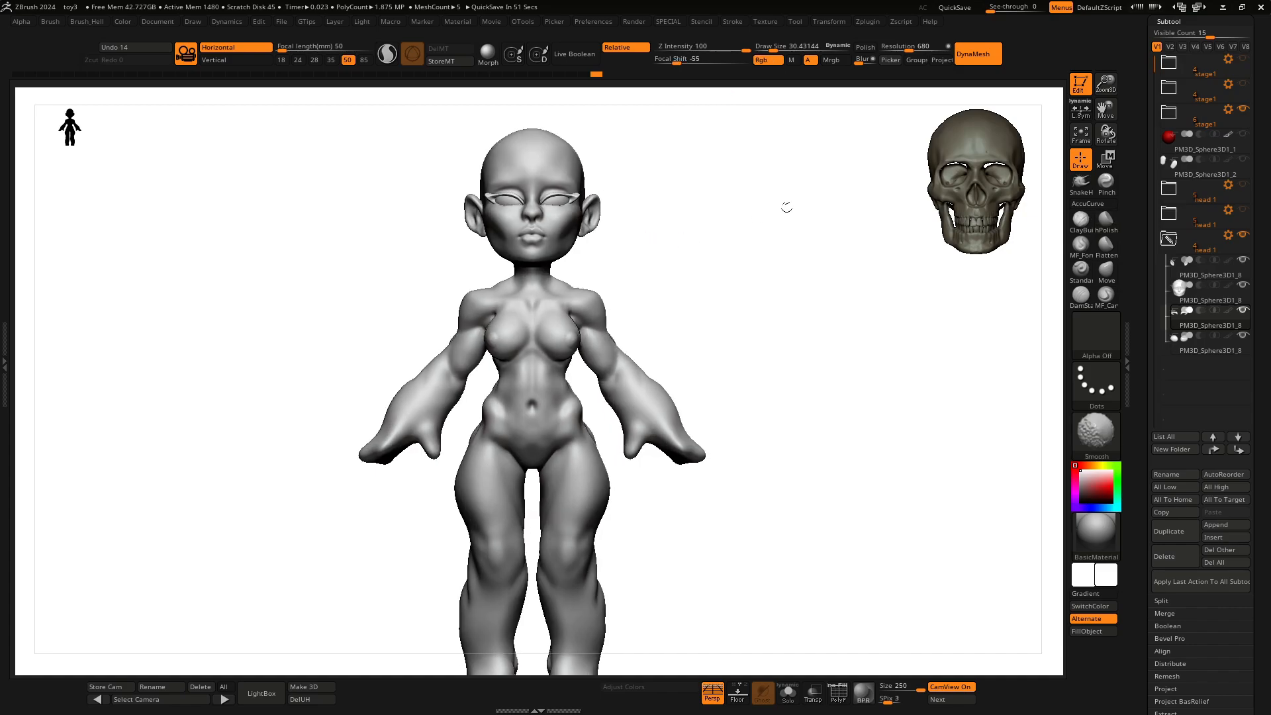
Step: Pull the eyelids' inner ends outward from the nose with the Move brush at draw size about 69
left_click_drag(1106, 84, 1045, 422)
left_click_drag(933, 459, 919, 540, "alt")
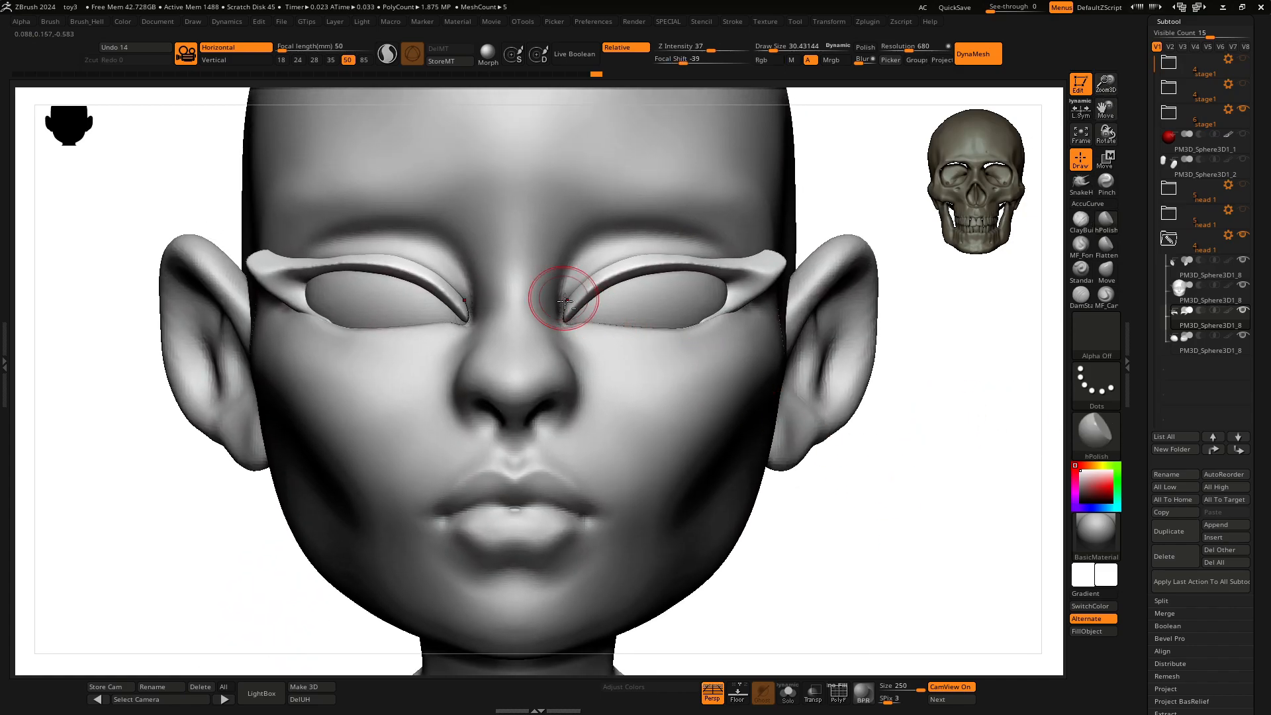
key("b")
left_click(717, 361)
key("space")
left_click_drag(664, 301, 672, 301)
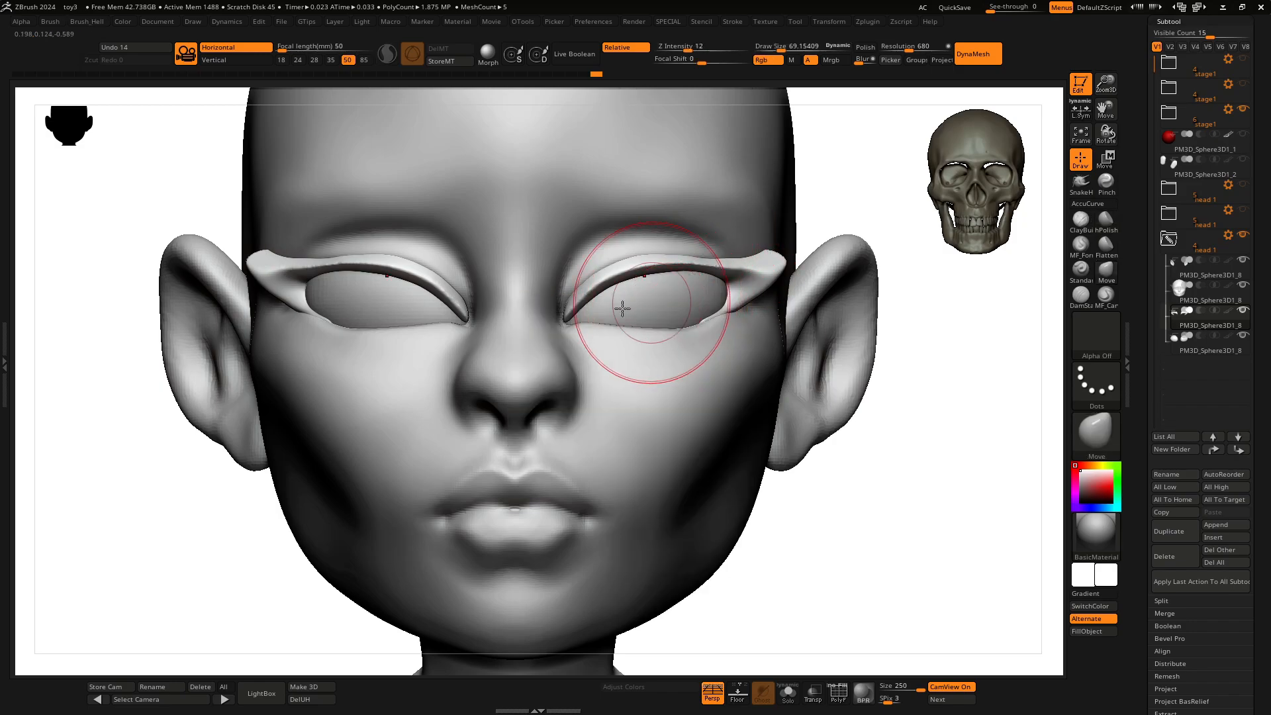
left_click_drag(573, 315, 593, 306)
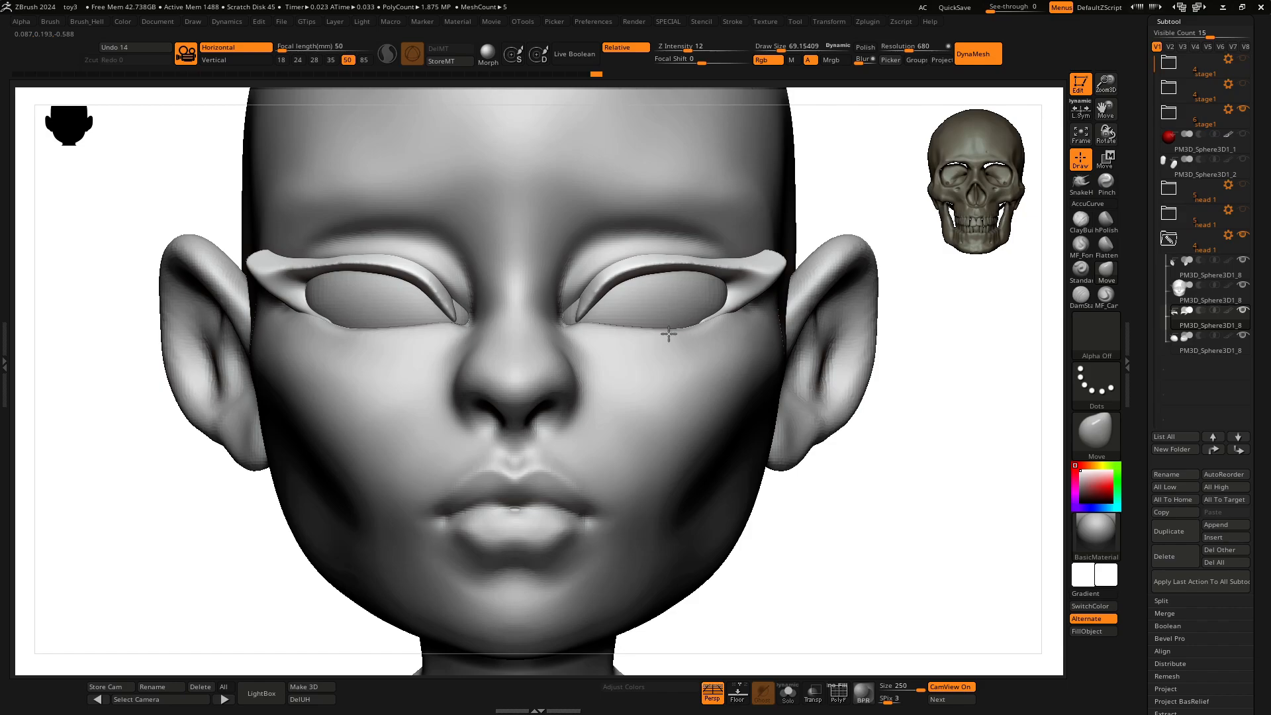
Step: Select and isolate the head mesh, build up the eyes' inner corners with ClayBuildup at draw size about 21, smooth them, and restore the other parts
left_click(581, 280, "alt")
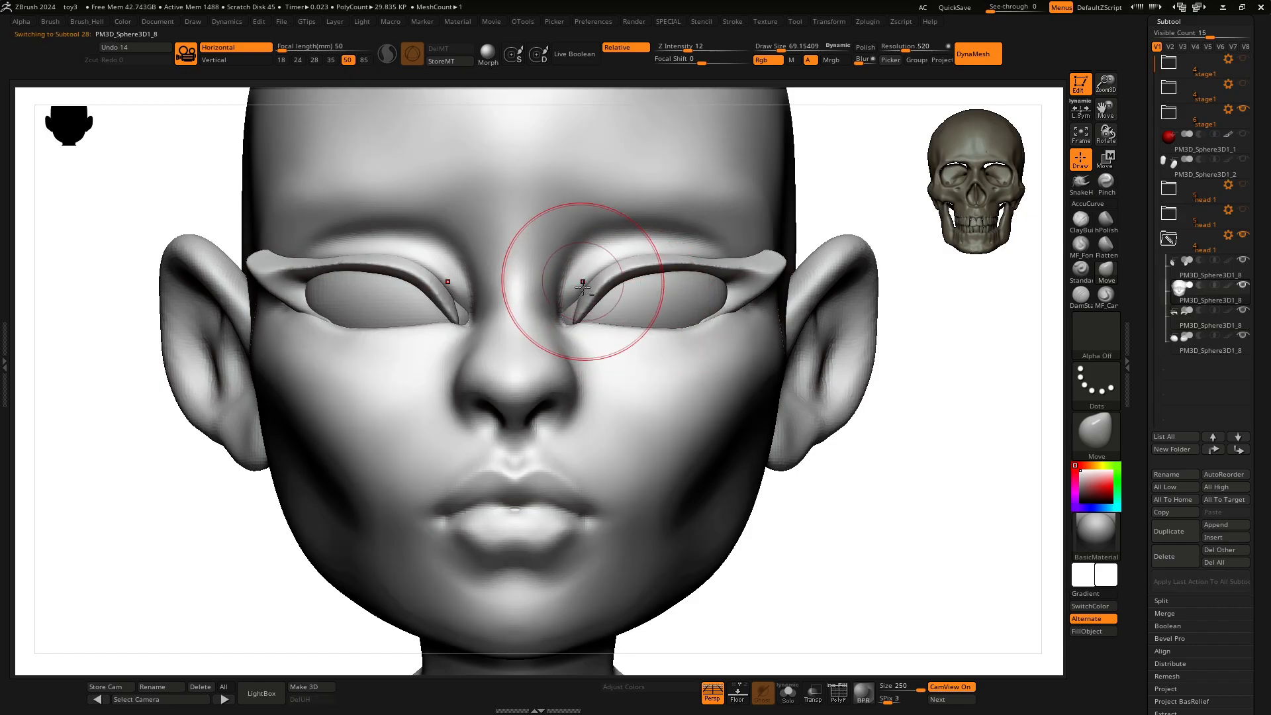
key("space")
mouse_move(580, 320)
left_mouse_down()
mouse_move(599, 333)
mouse_move(563, 344)
left_mouse_up()
key("ctrl+z")
key("b")
left_click(662, 401)
left_click(791, 698)
key("space")
right_click_drag(772, 293, 645, 326)
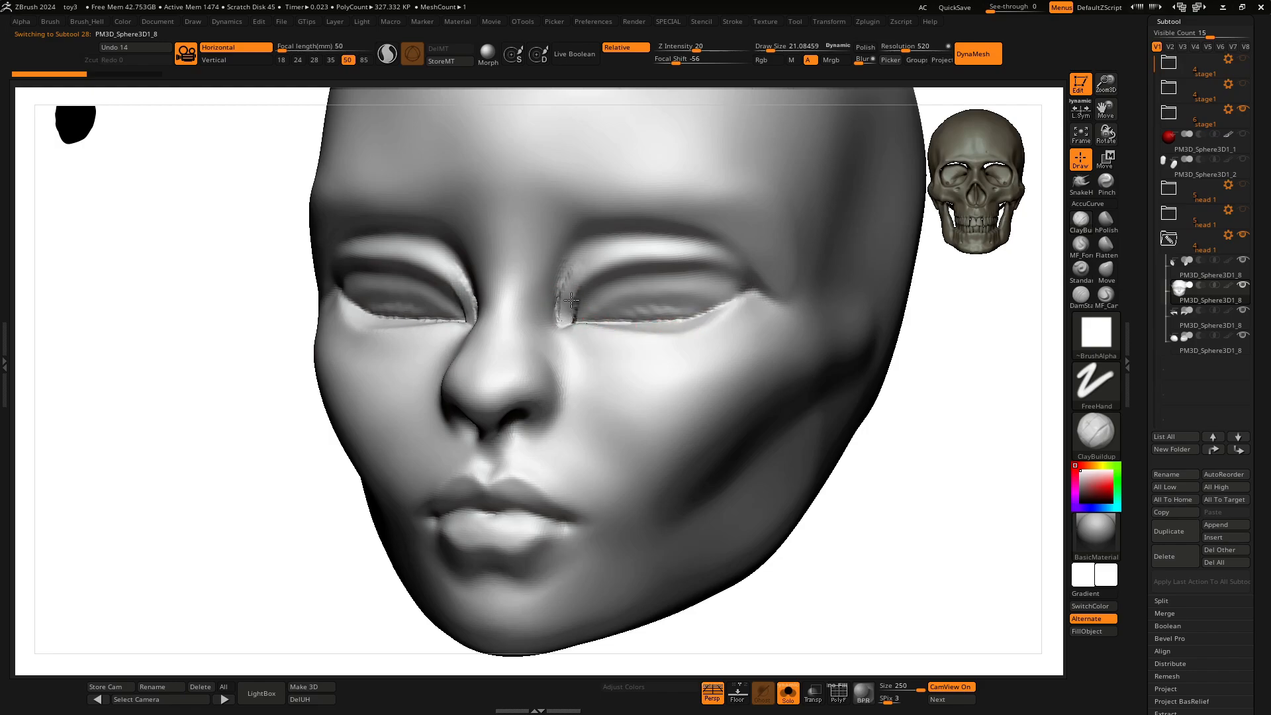
left_click_drag(588, 281, 566, 321, "shift")
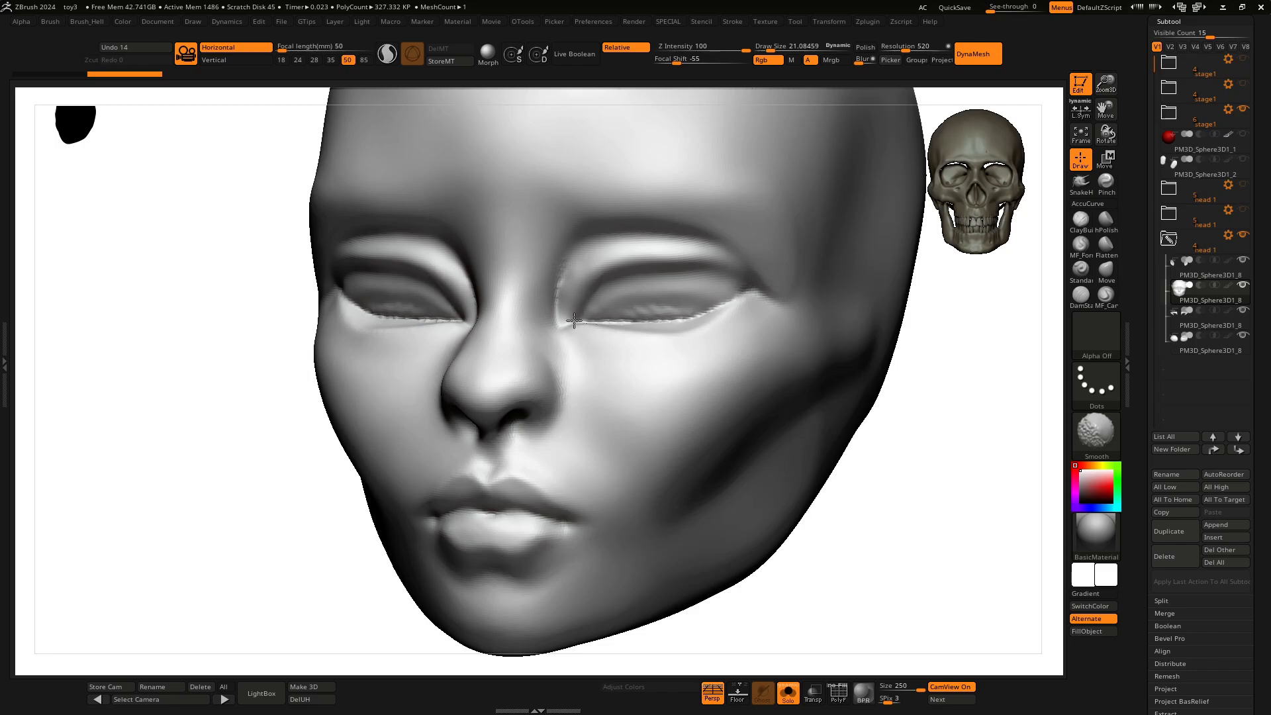
left_click(788, 691)
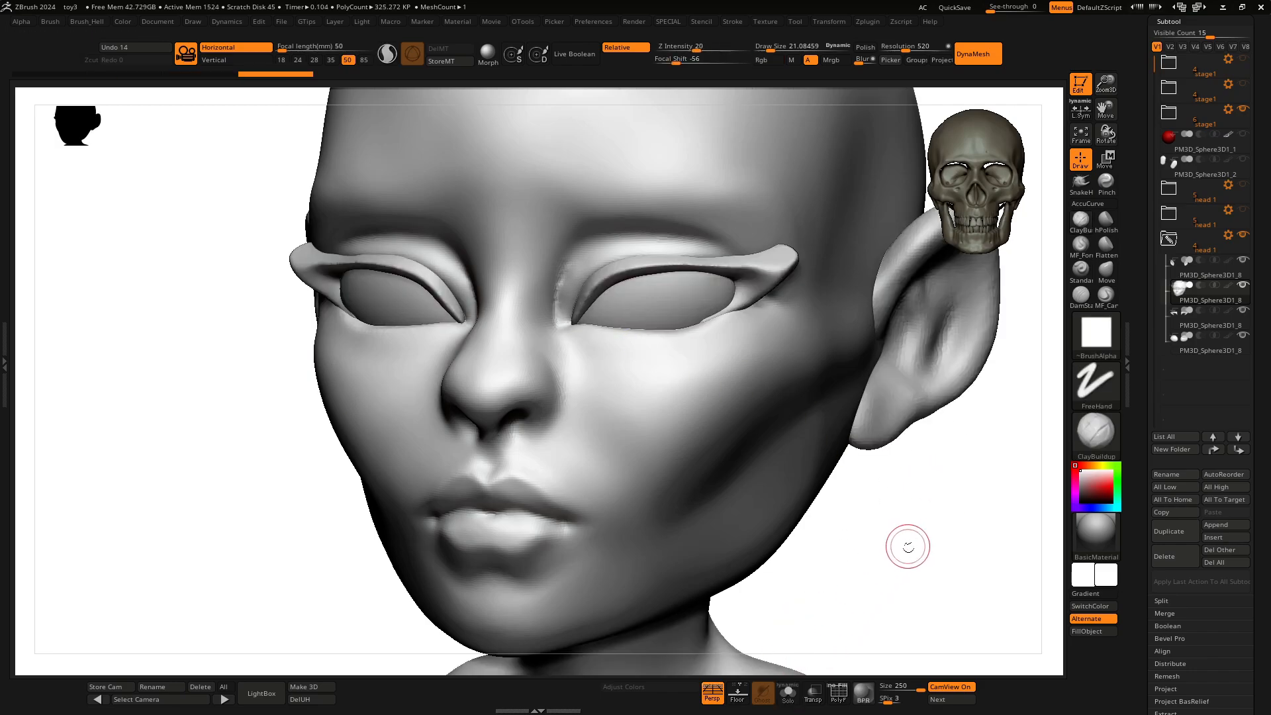
right_click_drag(907, 546, 865, 459, "shift")
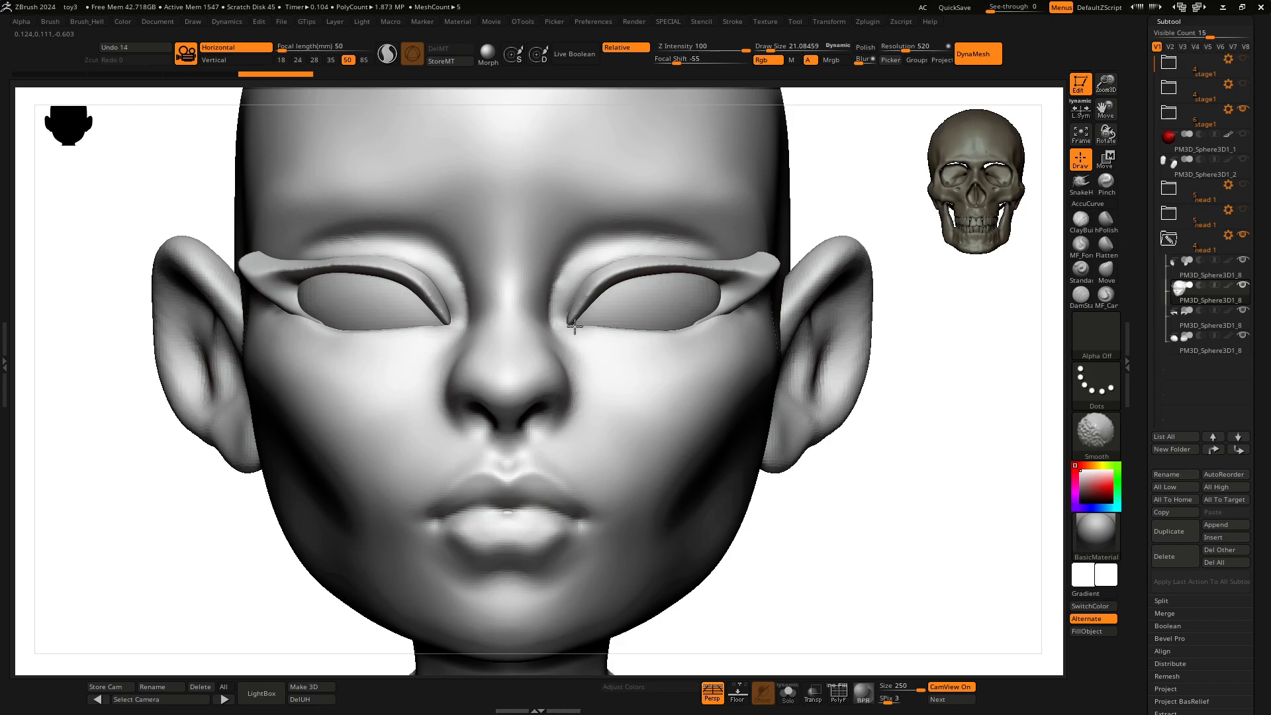
Step: Carve the skin around the eyes' inner corners with MF_Carve at Z intensity 16 and draw size about 21, then smooth it
key("b")
left_click(679, 369)
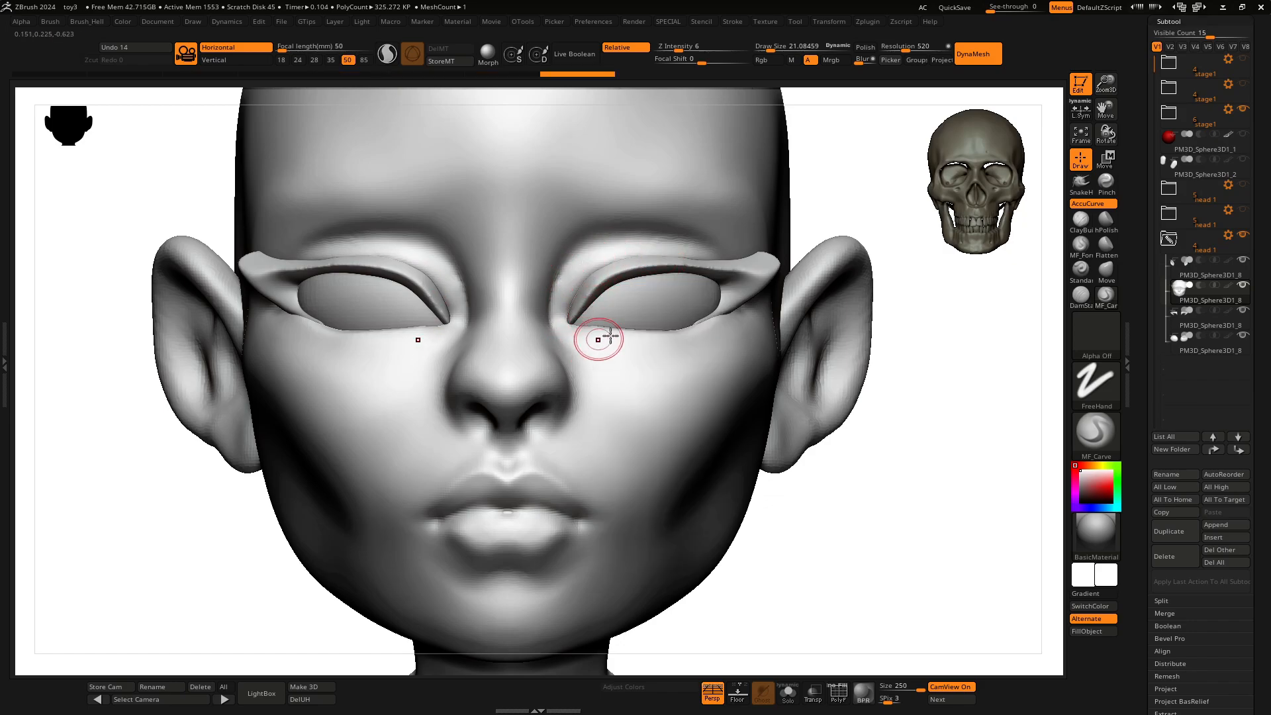
key("b")
key("space")
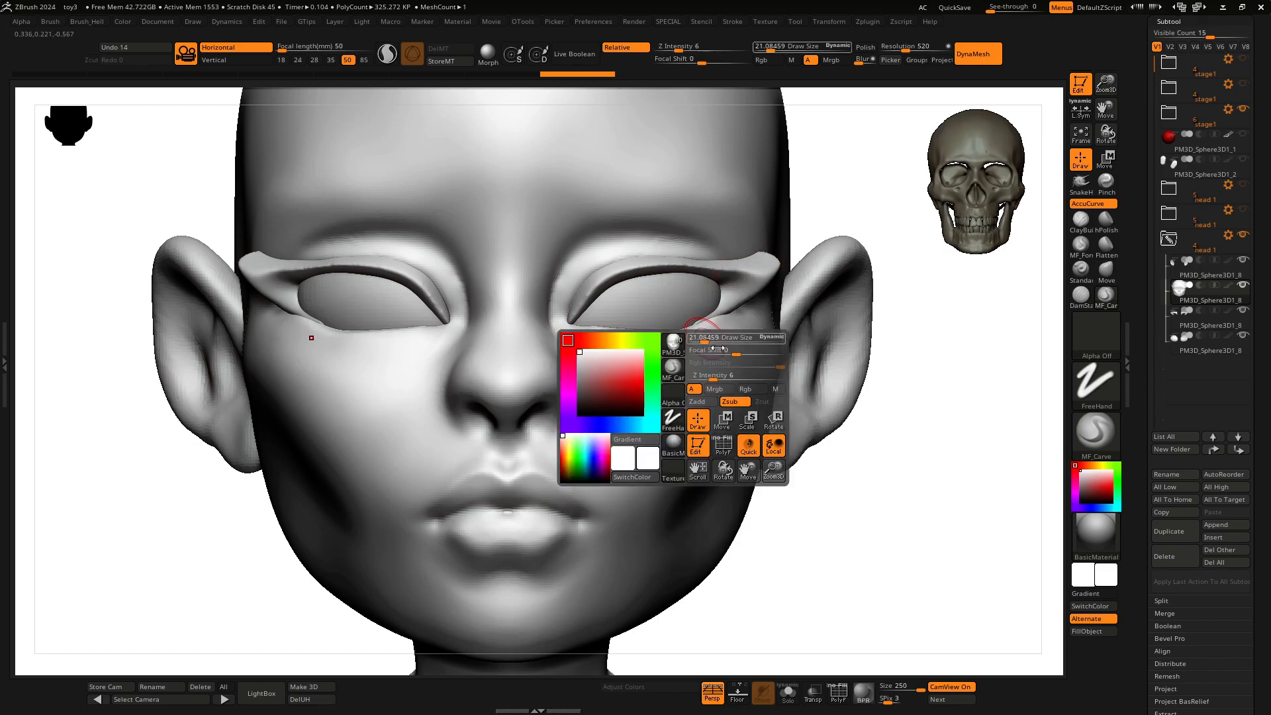
left_click(726, 378)
left_click_drag(600, 263, 569, 291)
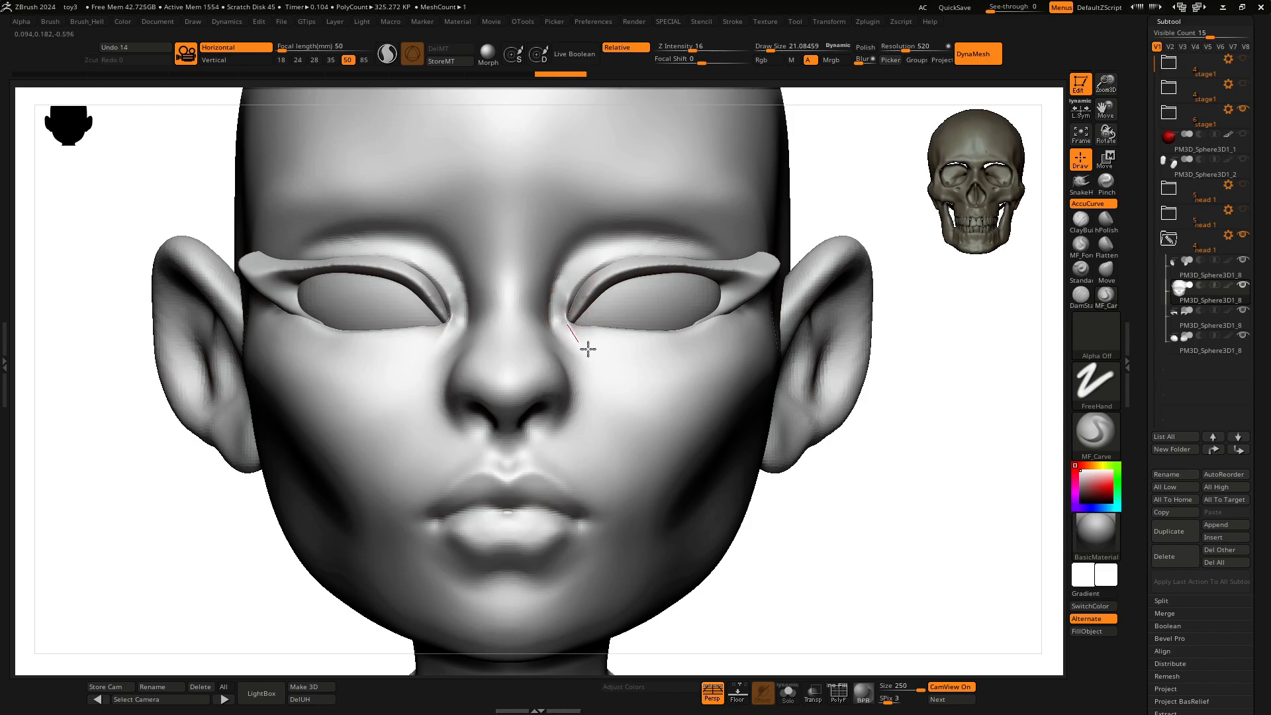
left_click_drag(923, 527, 824, 543)
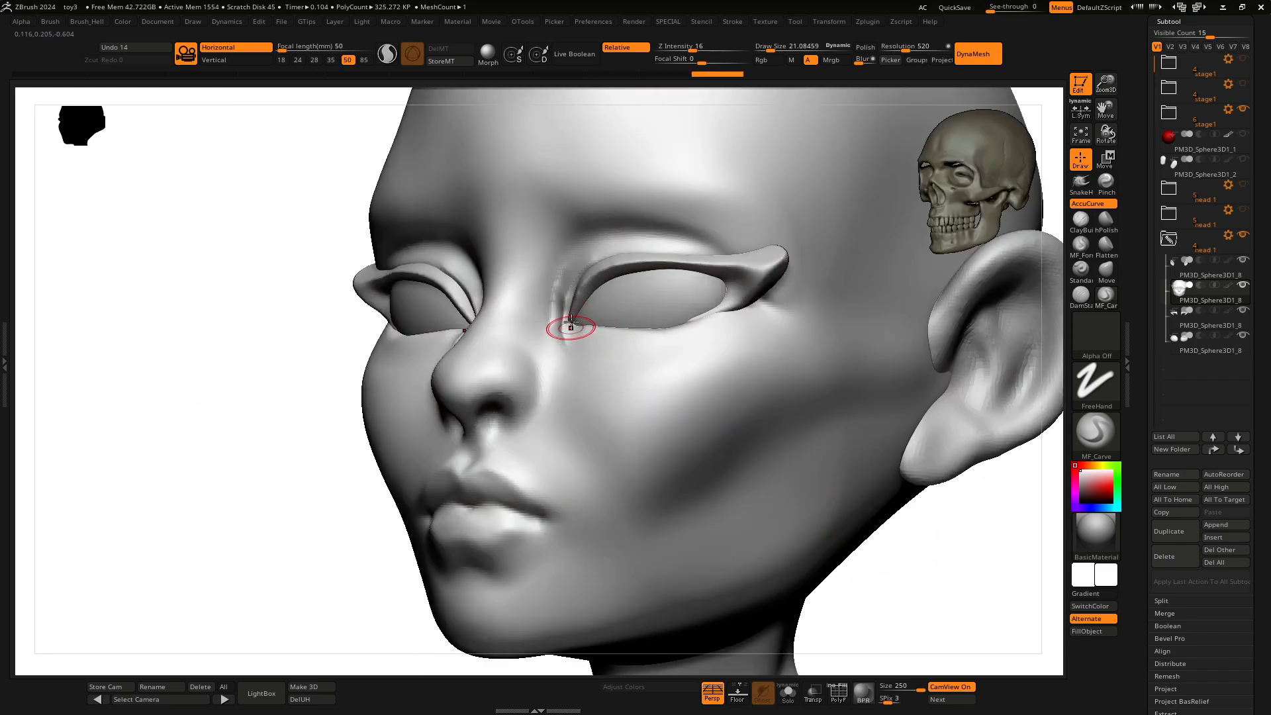
key("shift")
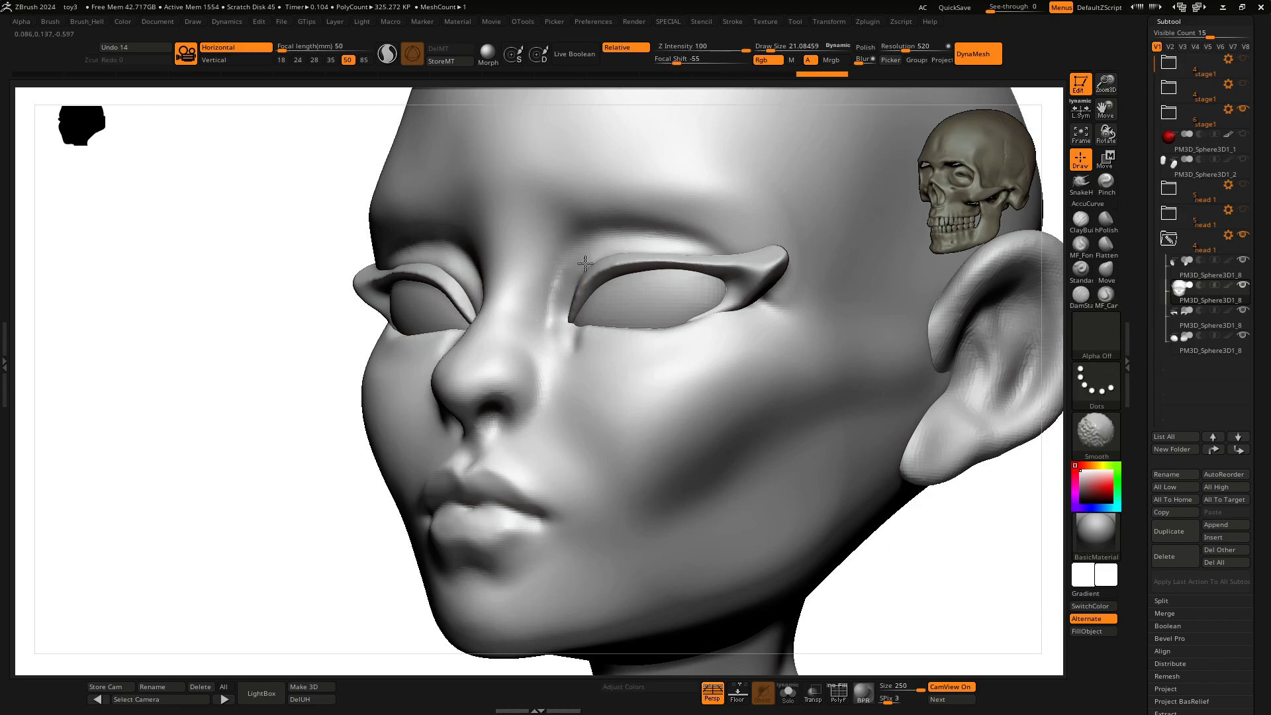
left_click_drag(335, 627, 608, 345, "shift")
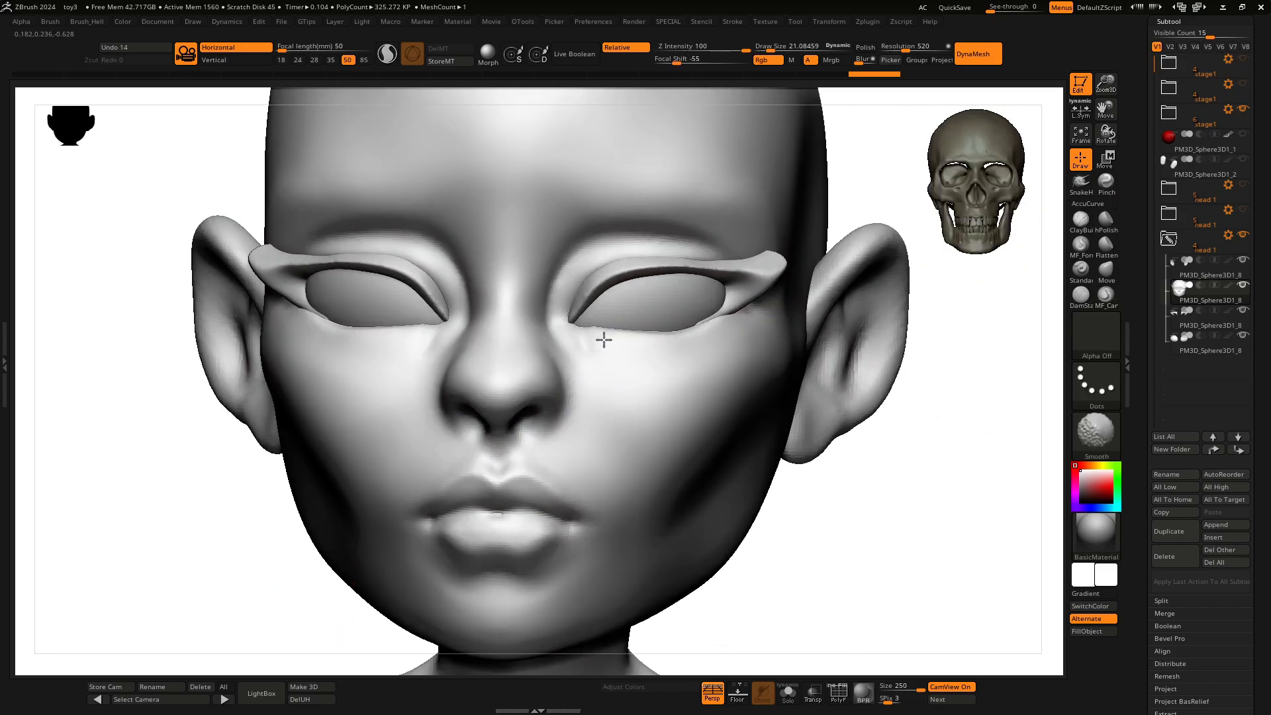
Step: Rework the skin below the eyes' inner corners and smooth above the upper eyelids at draw size about 39
mouse_move(840, 520)
left_mouse_down()
mouse_move(920, 519)
mouse_move(841, 456)
left_mouse_up()
key("b")
left_click(928, 473)
key("space")
mouse_move(573, 361)
left_mouse_down()
mouse_move(581, 344)
mouse_move(567, 316)
mouse_move(591, 371)
mouse_move(589, 355)
left_mouse_up()
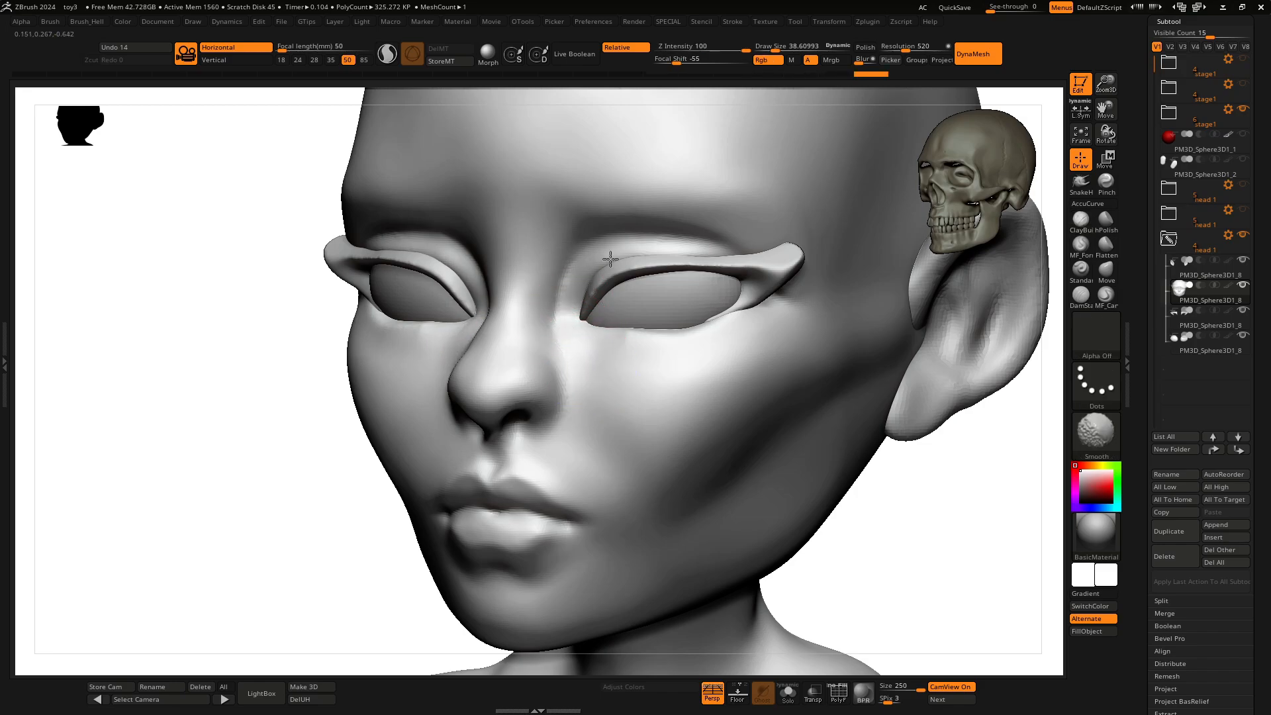
left_click_drag(610, 259, 603, 270, "shift")
left_click_drag(212, 523, 351, 535)
left_click_drag(621, 264, 619, 256, "shift")
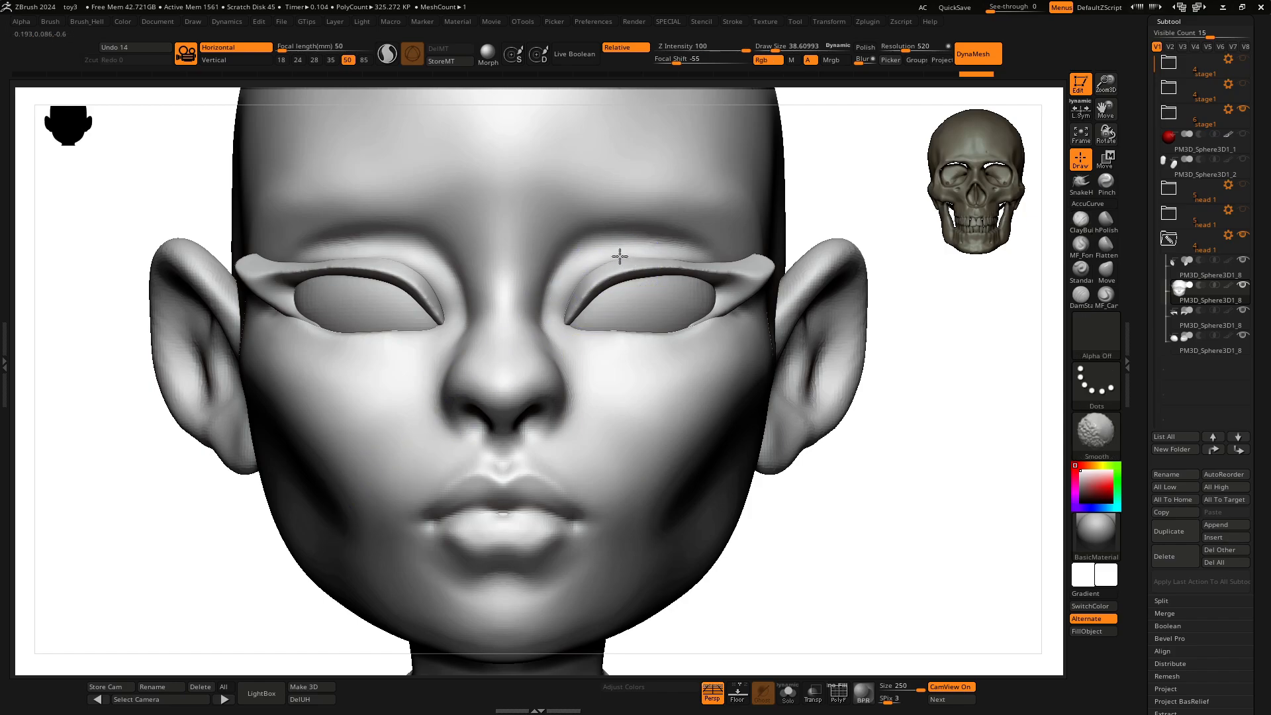
Step: Define the creases above the eyelids and beside the nose bridge with MF_Carve at draw size about 39, then smooth them
key("b")
left_click(776, 389)
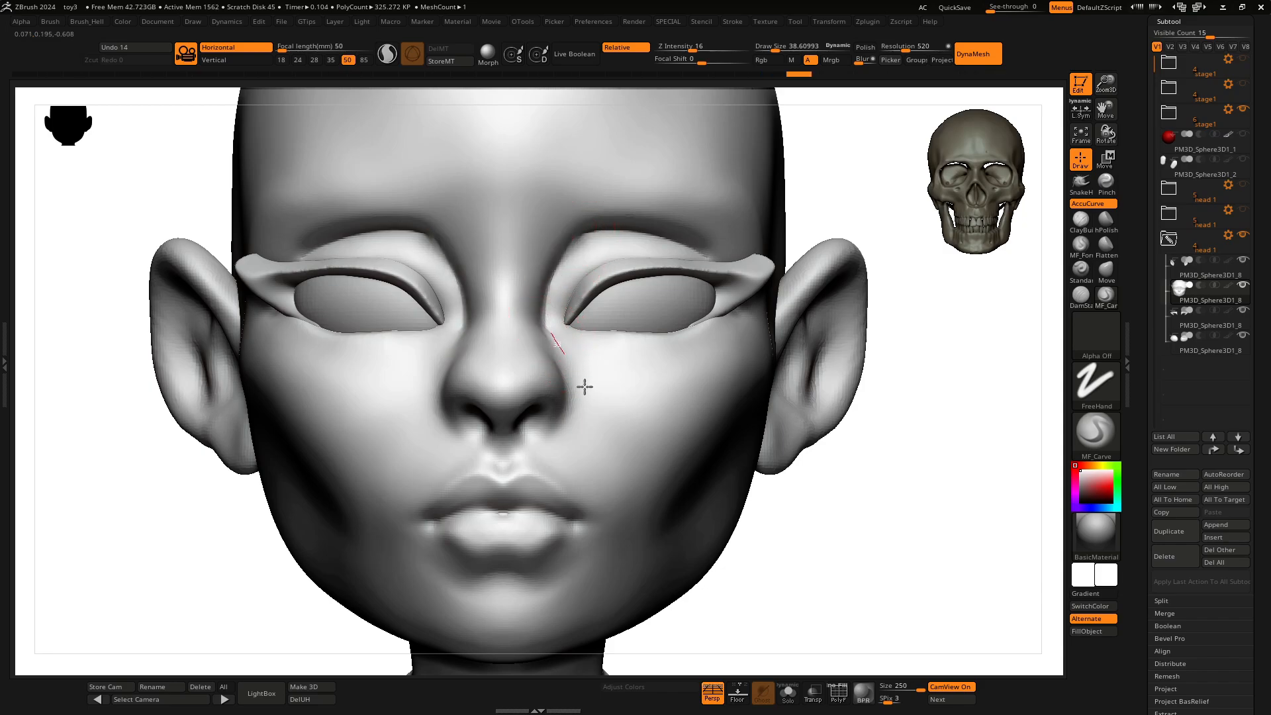
key("shift")
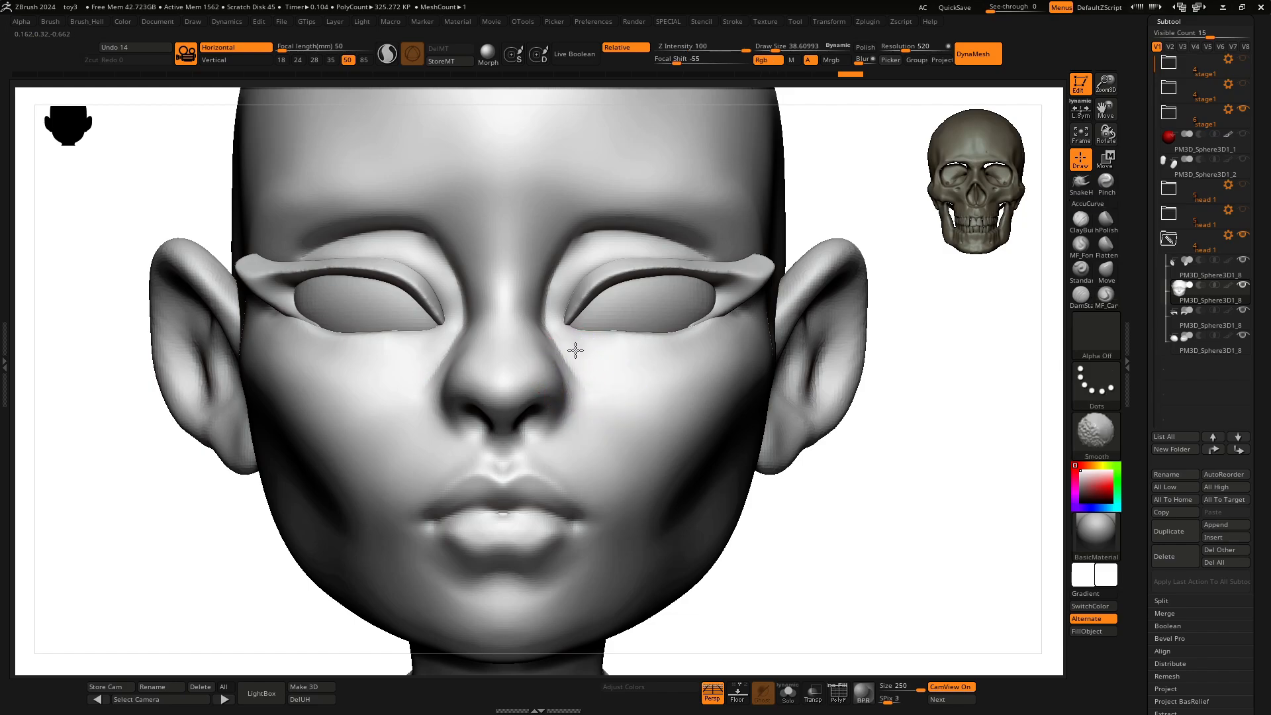
left_click_drag(593, 246, 676, 252, "shift")
Step: Save the project over the existing toy3 file
key("ctrl")
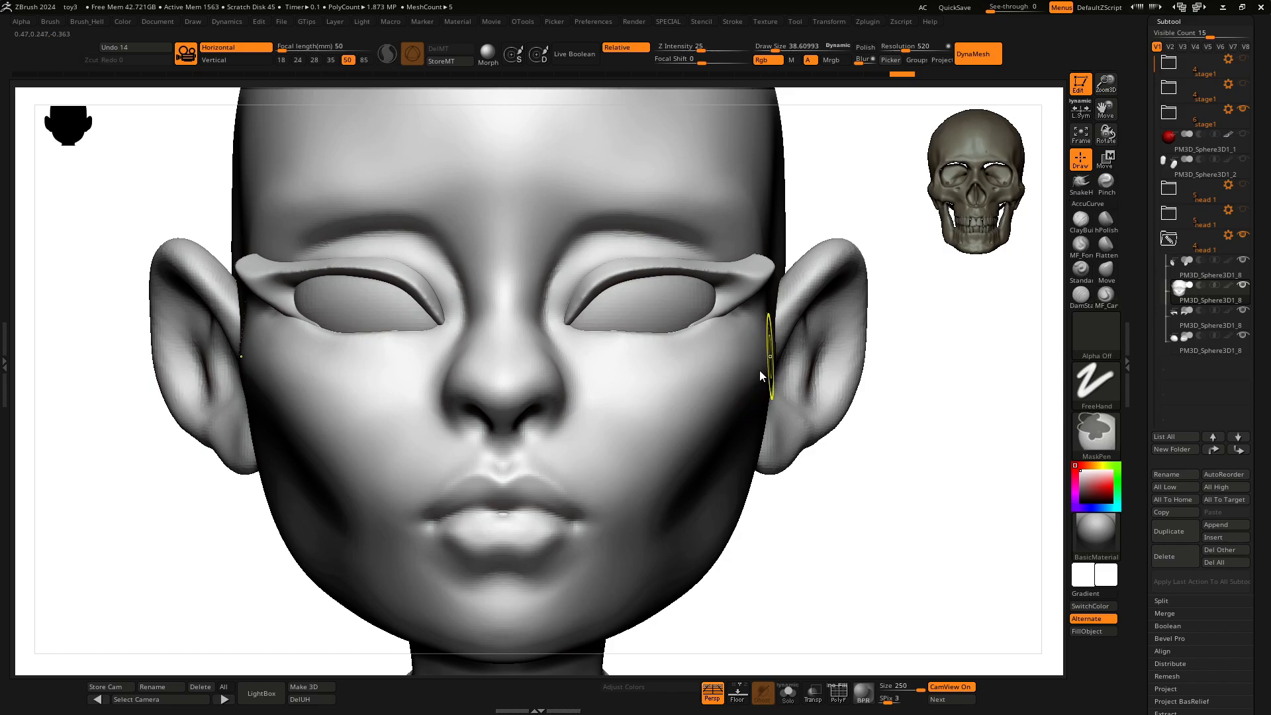
key("ctrl+s")
left_click(1155, 661)
left_click(661, 347)
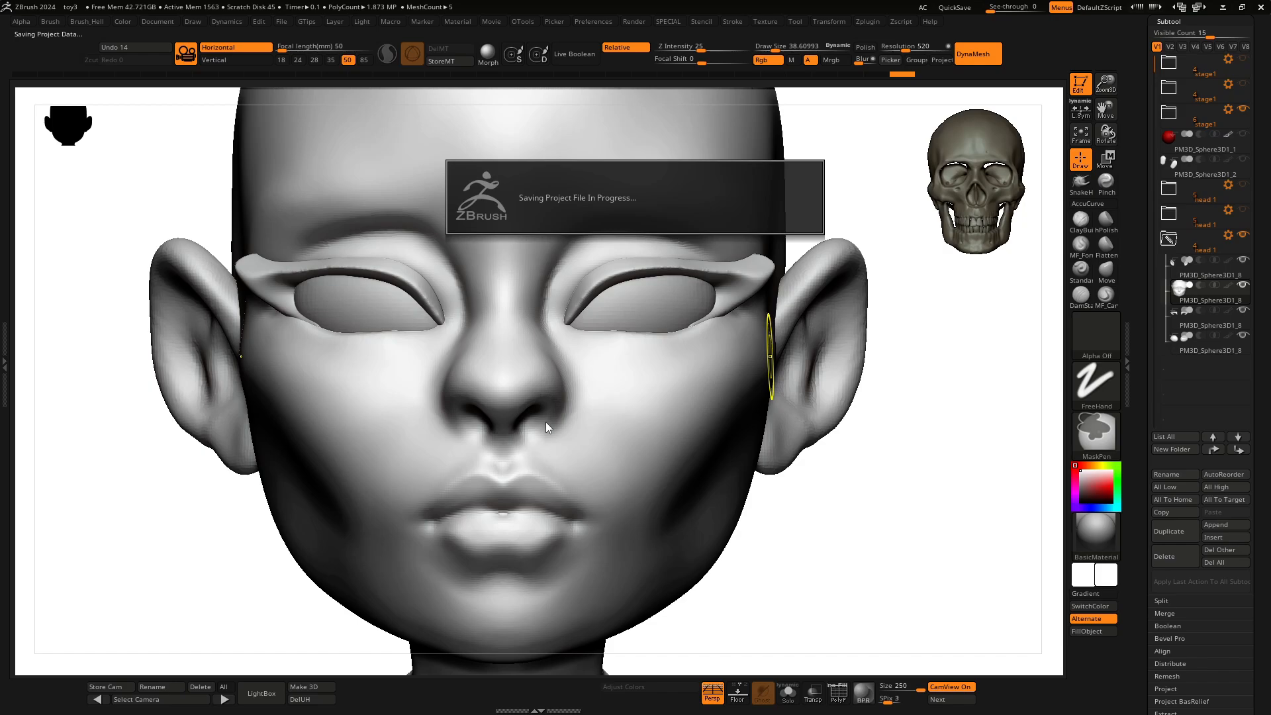
Step: Mask the upper lip and the skin around it with MaskPen, widening to draw size about 45, and invert the mask
mouse_move(844, 576)
left_mouse_down("alt")
mouse_move(891, 445)
mouse_move(933, 448)
mouse_move(735, 411)
left_mouse_up("alt")
key("space")
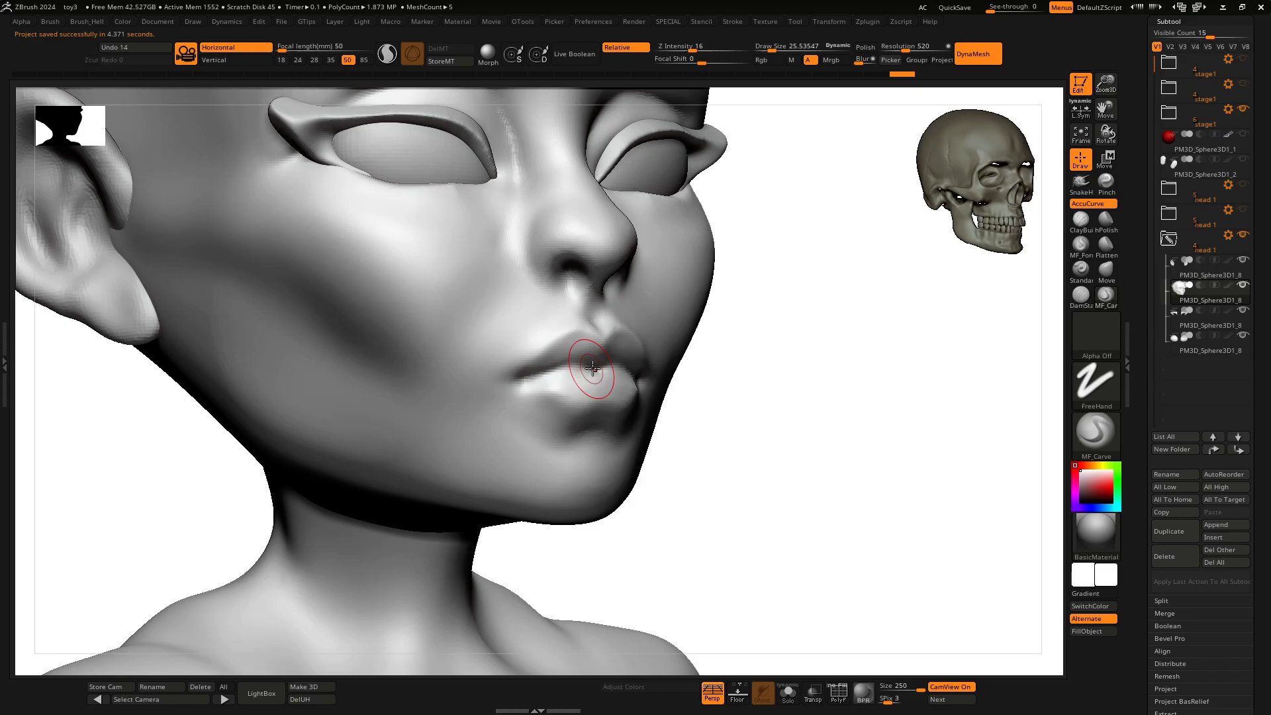
left_click_drag(803, 403, 669, 380, "shift")
left_click_drag(599, 333, 535, 354, "ctrl")
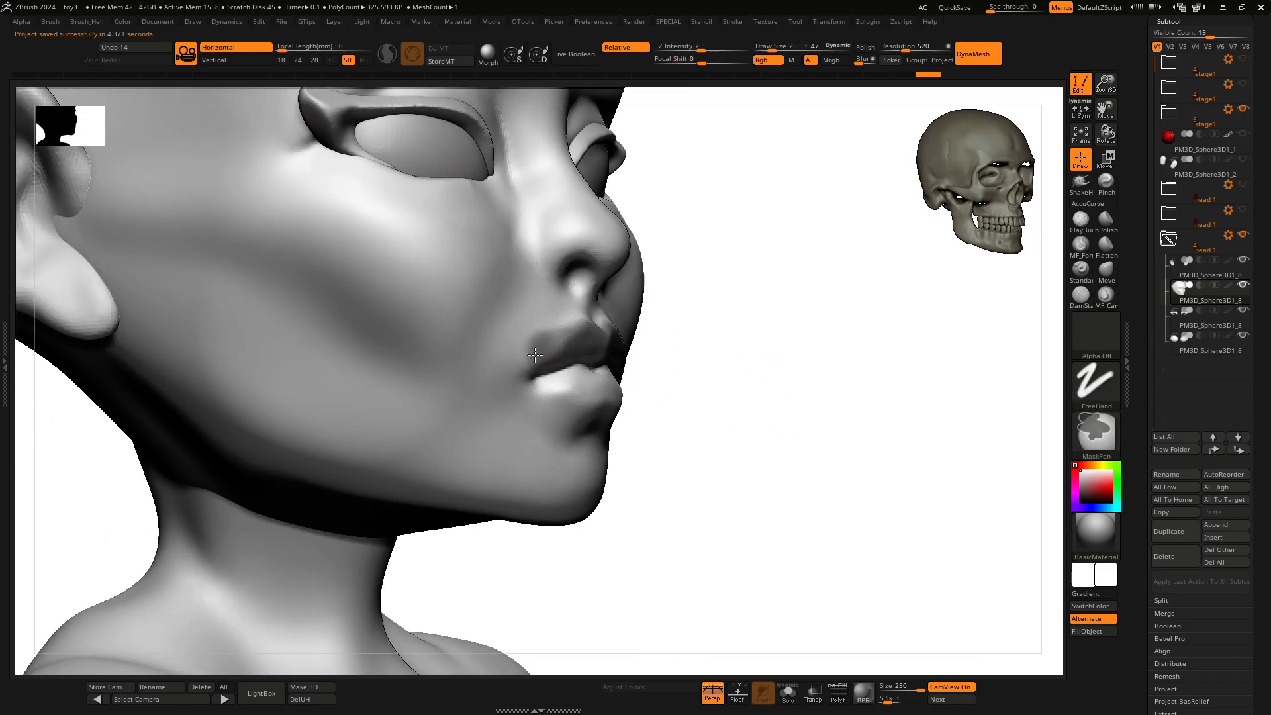
left_click_drag(778, 390, 689, 374)
mouse_move(604, 322)
left_mouse_down("ctrl")
mouse_move(525, 337)
mouse_move(468, 395)
left_mouse_up("ctrl")
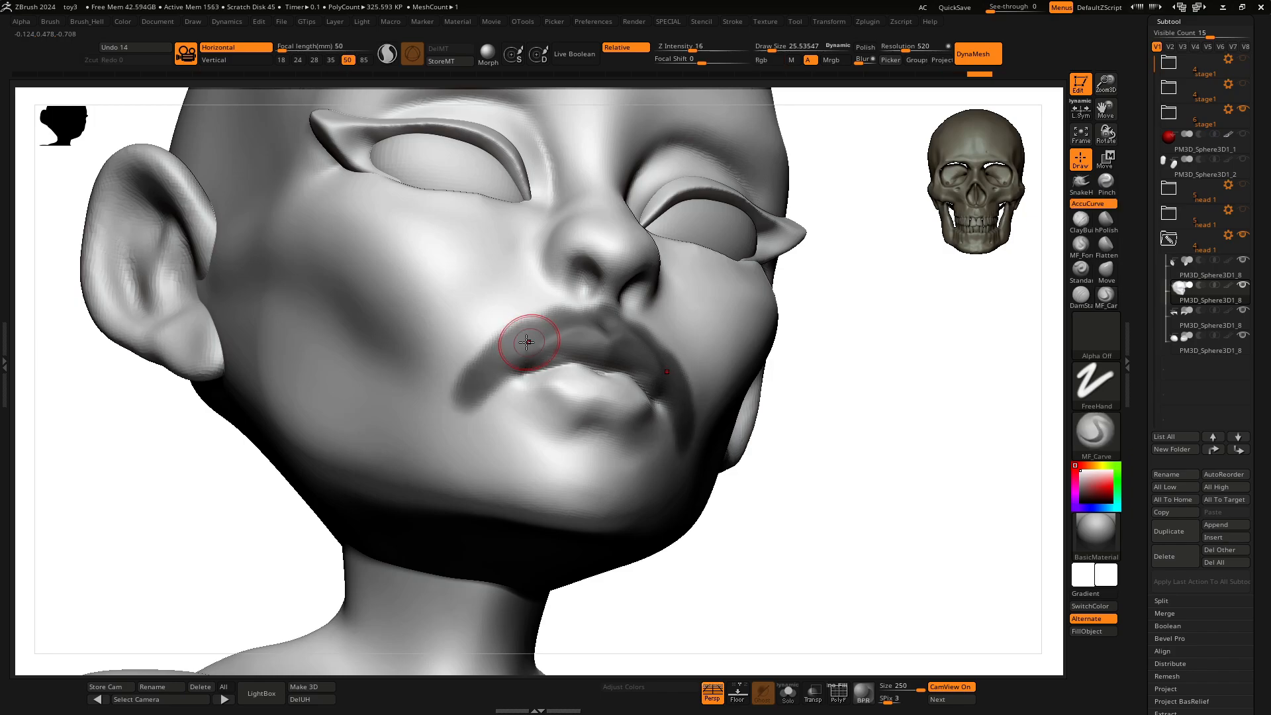
key("space")
mouse_move(527, 342)
left_mouse_down()
mouse_move(581, 328)
mouse_move(462, 361)
mouse_move(586, 324)
left_mouse_up()
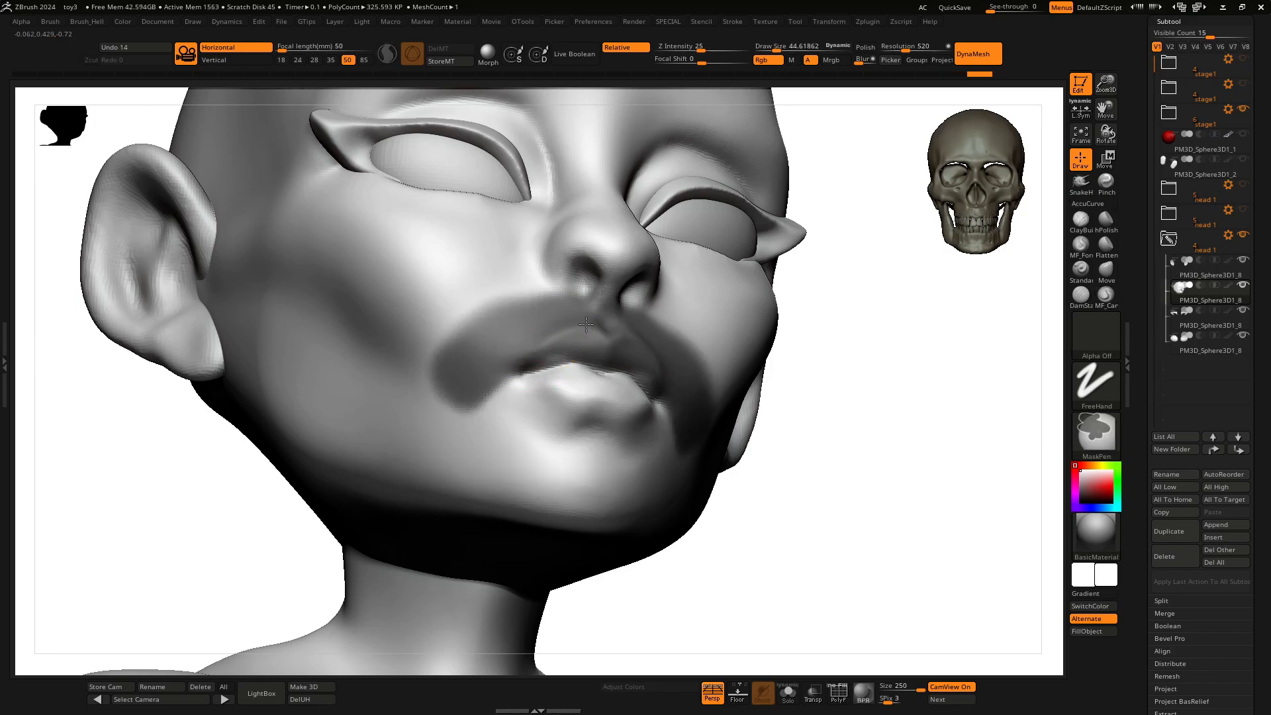
left_click(856, 368, "ctrl")
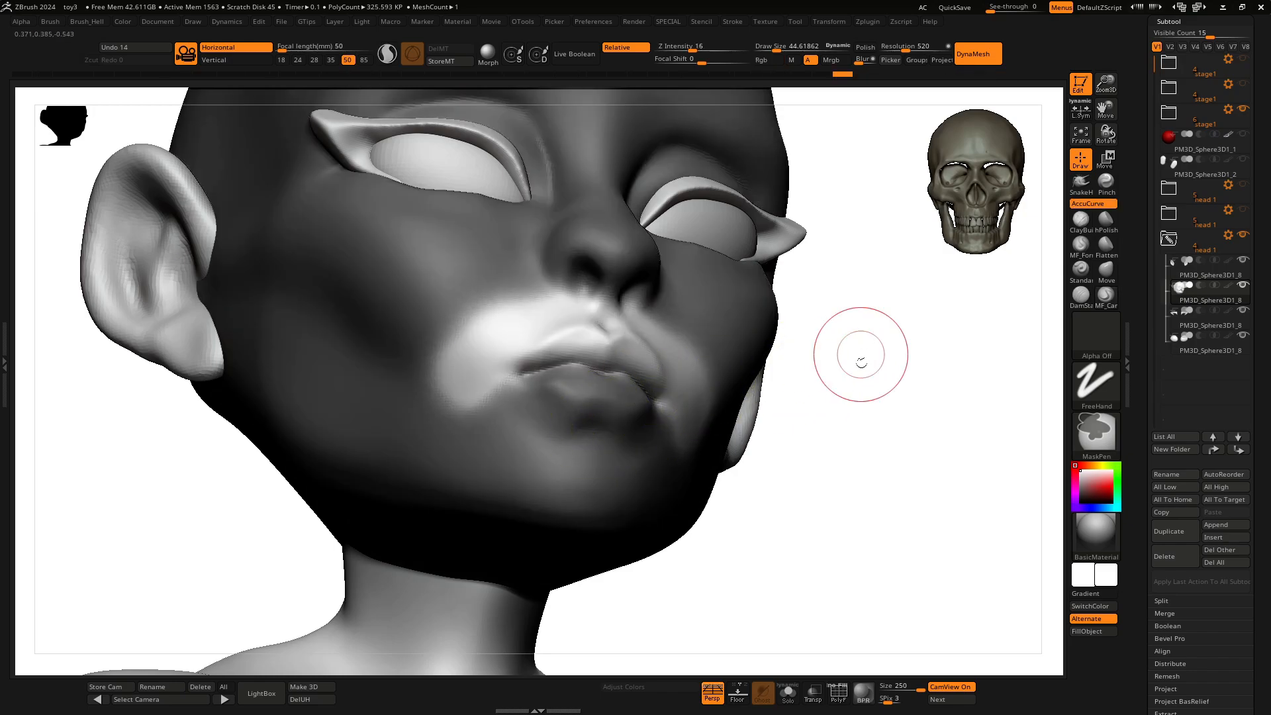
Step: Reshape the unmasked upper lip and mouth corners in profile with the Move brush at draw sizes of about 62 and 28
left_click_drag(861, 361, 866, 398, "shift")
key("space")
left_click(864, 407)
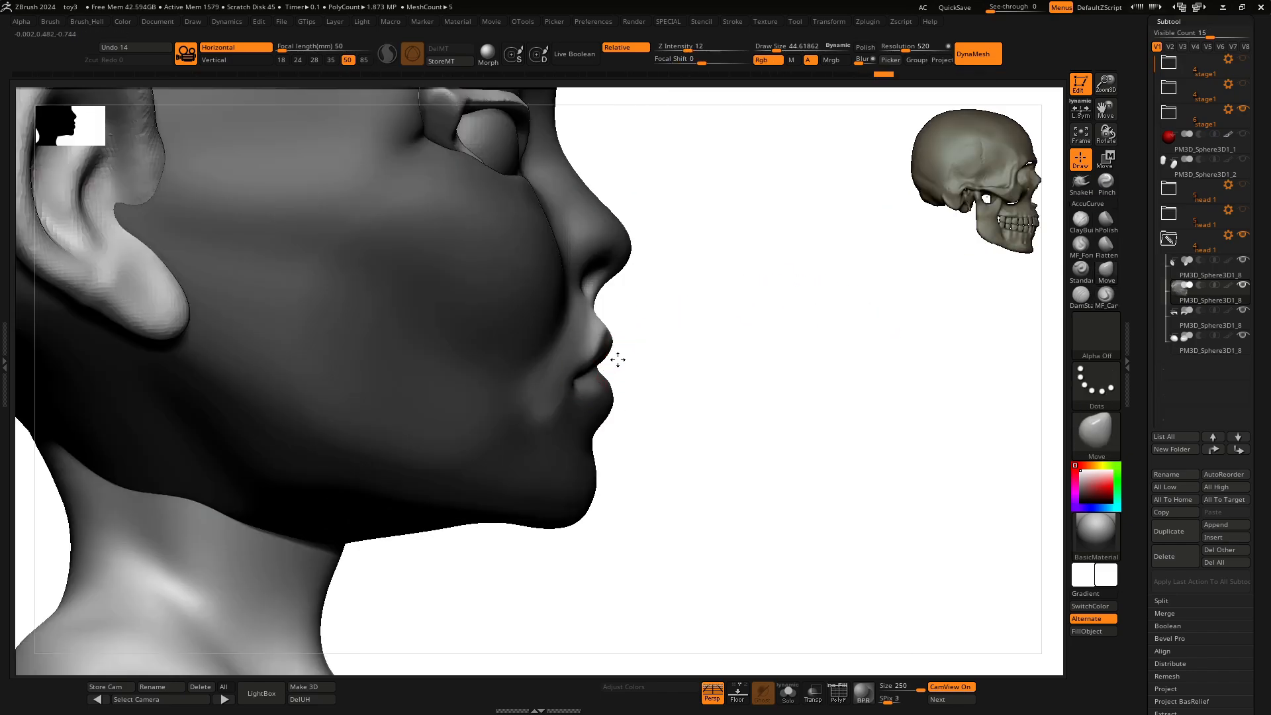
key("space")
key("space")
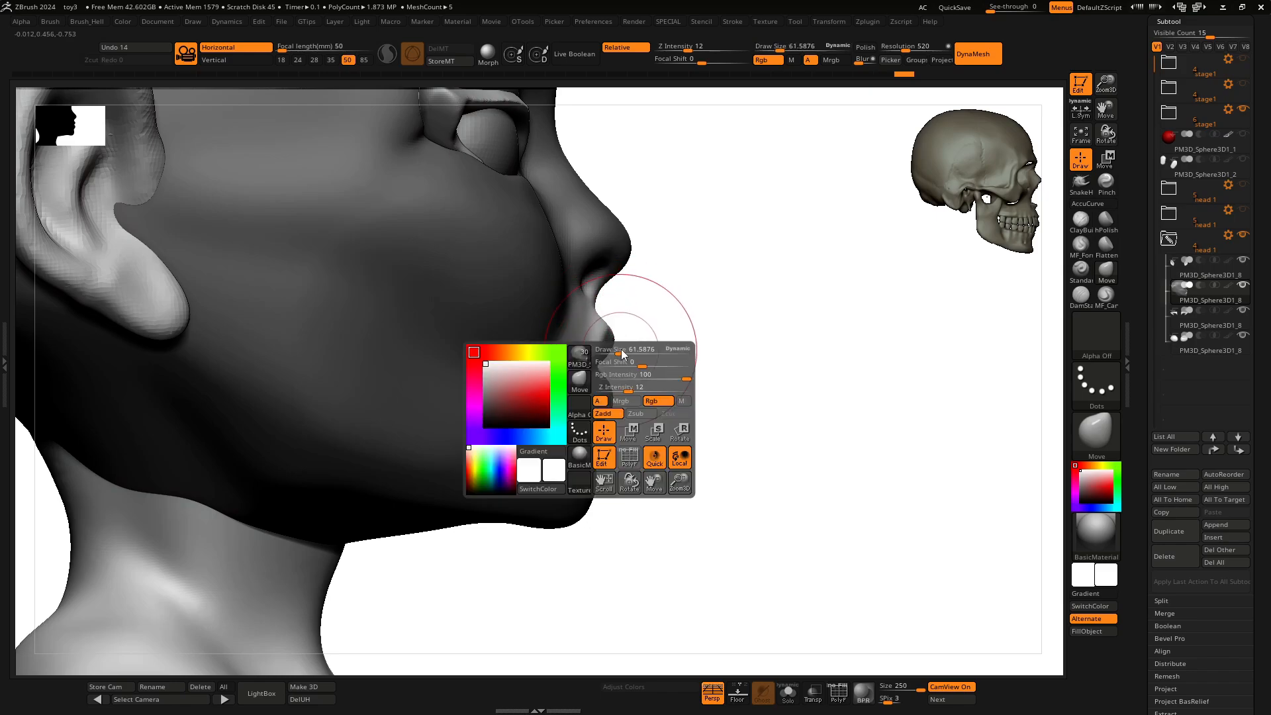
left_click(621, 353)
mouse_move(640, 363)
left_mouse_down()
mouse_move(621, 363)
mouse_move(607, 329)
mouse_move(592, 374)
mouse_move(493, 371)
left_mouse_up()
left_click_drag(520, 411, 612, 429)
key("space")
left_click(603, 381)
mouse_move(639, 364)
left_mouse_down()
mouse_move(613, 392)
mouse_move(550, 385)
left_mouse_up()
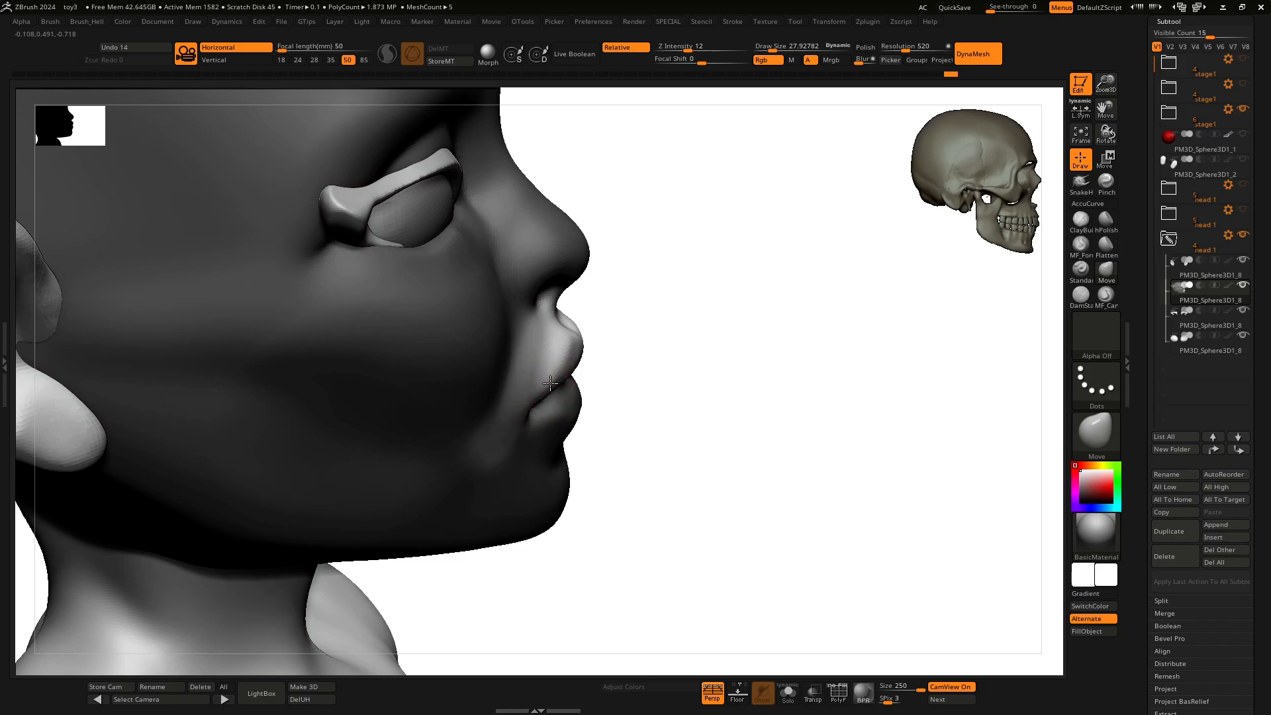
Step: Invert the mask and reshape the lower lip and chin in profile with the Move brush at draw sizes of about 77, 51 and 86
left_click_drag(691, 376, 606, 372)
mouse_move(877, 535)
left_mouse_down("alt")
mouse_move(700, 379)
mouse_move(661, 383)
left_mouse_up("alt")
left_click(795, 450, "ctrl")
key("space")
left_click_drag(456, 345, 467, 343)
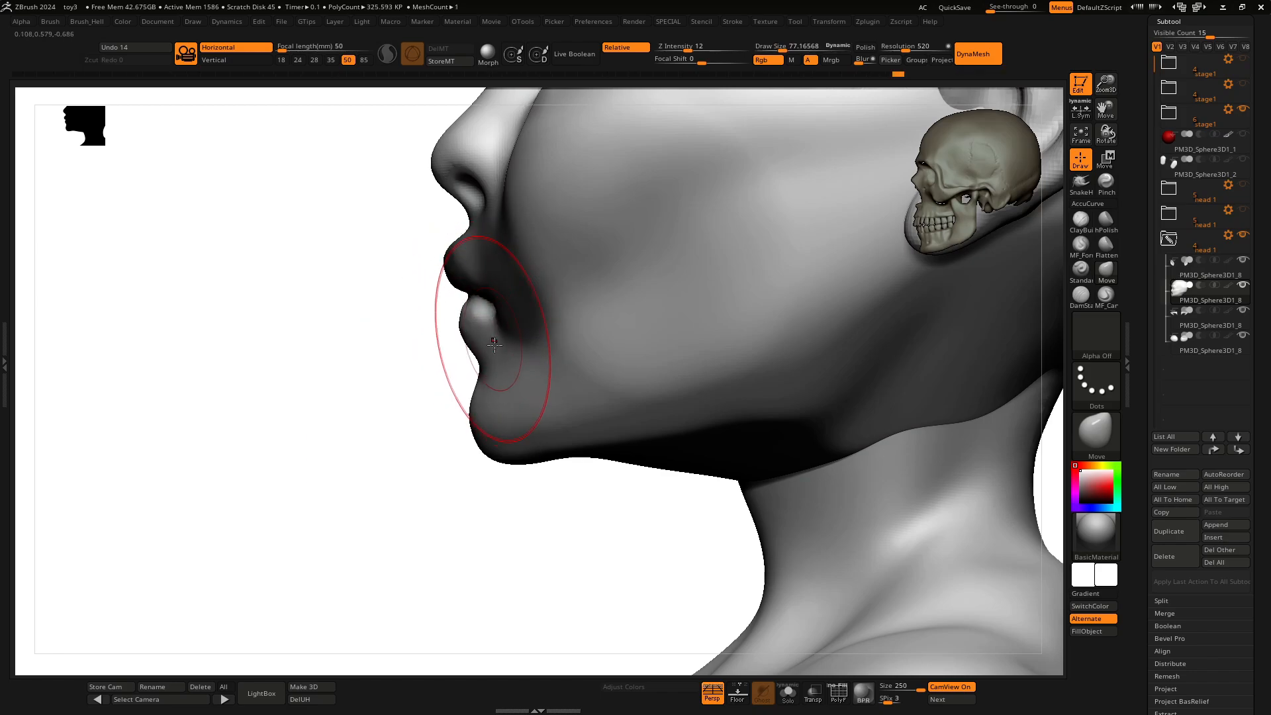
key("bracketleft")
key("space")
left_click_drag(493, 451, 510, 452)
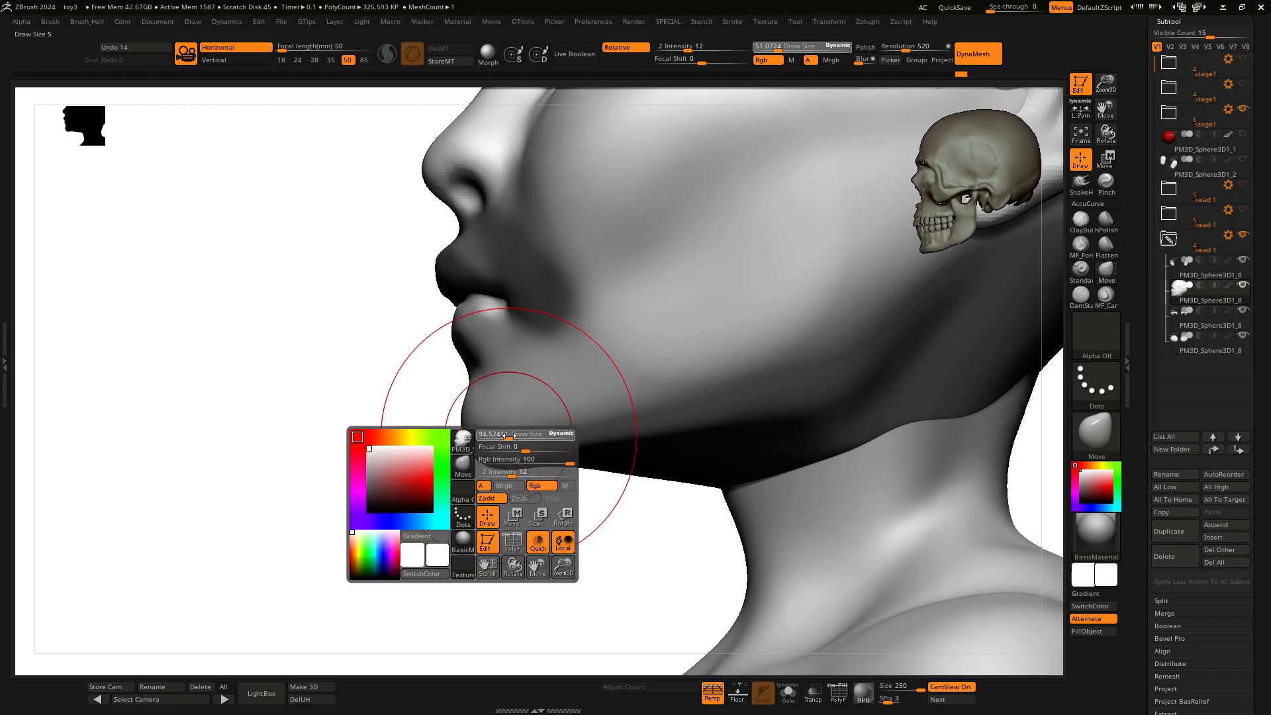
mouse_move(516, 537)
left_mouse_down()
mouse_move(434, 529)
mouse_move(612, 519)
left_mouse_up()
Step: Clear the mask and adjust the mouth corners from the front with the Move brush at draw size about 51
key("f")
key("f")
left_click_drag(760, 380, 752, 329, "ctrl")
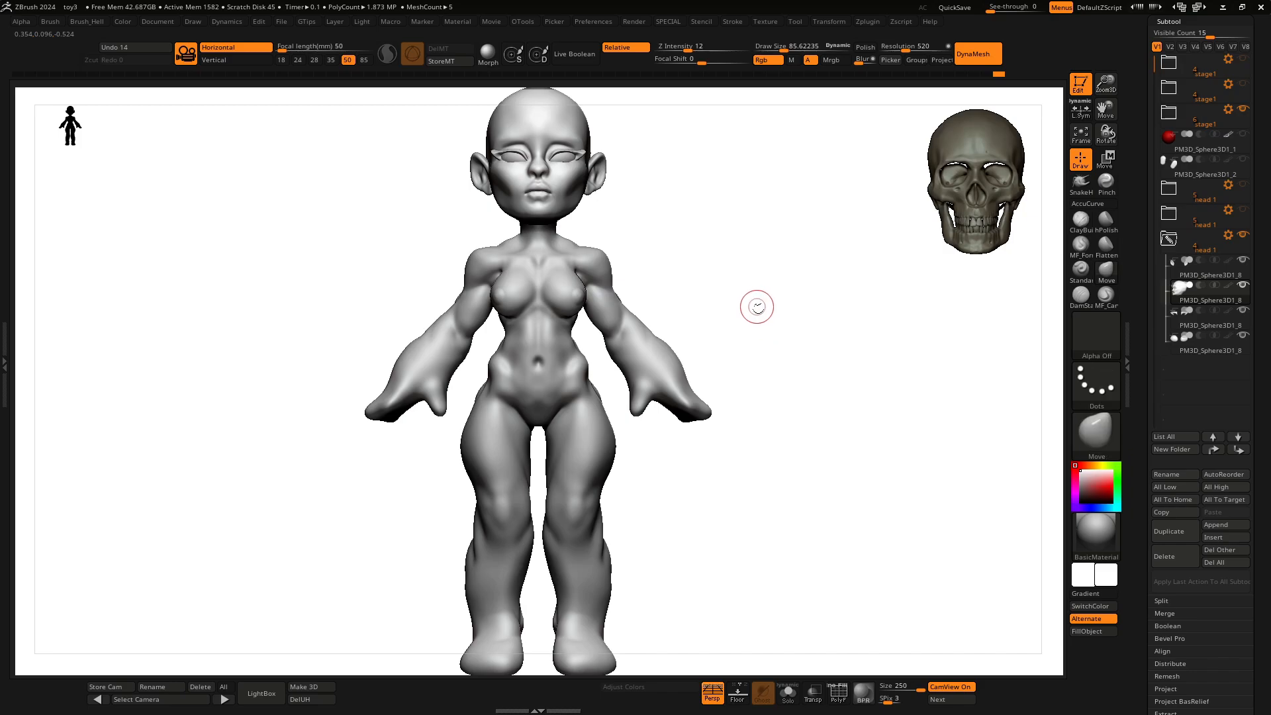
key("f")
left_click_drag(864, 475, 885, 233, "alt")
key("space")
left_click_drag(625, 346, 609, 347)
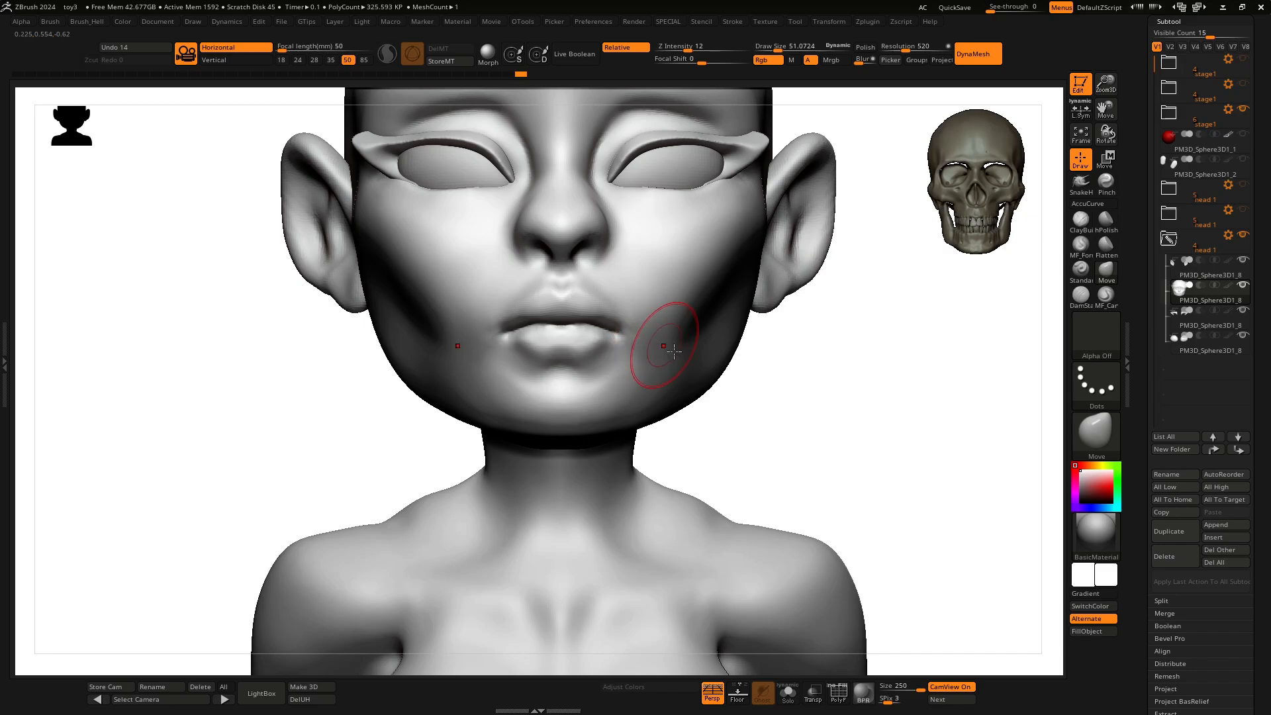
Step: Add volume to the cheeks beside the mouth corners with ClayBuildup at draw size about 33, then smooth it
key("b")
left_click(682, 376)
key("space")
left_click_drag(649, 357, 636, 350)
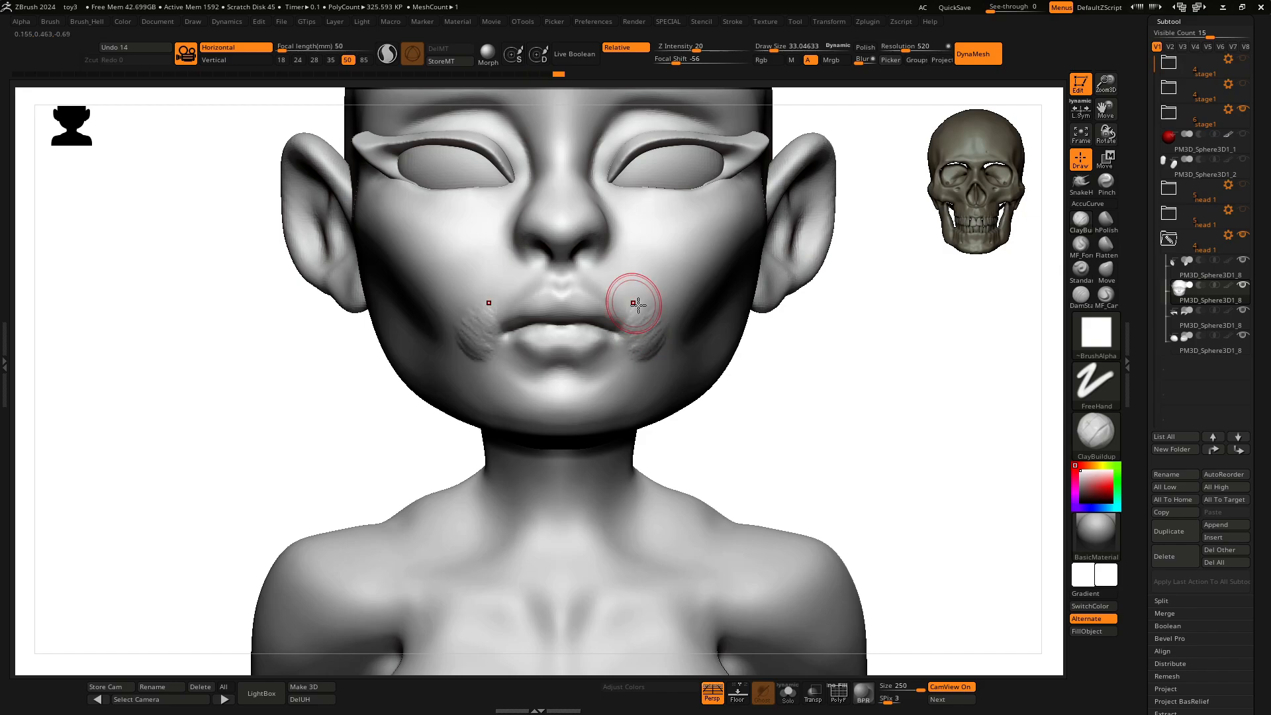
key("shift")
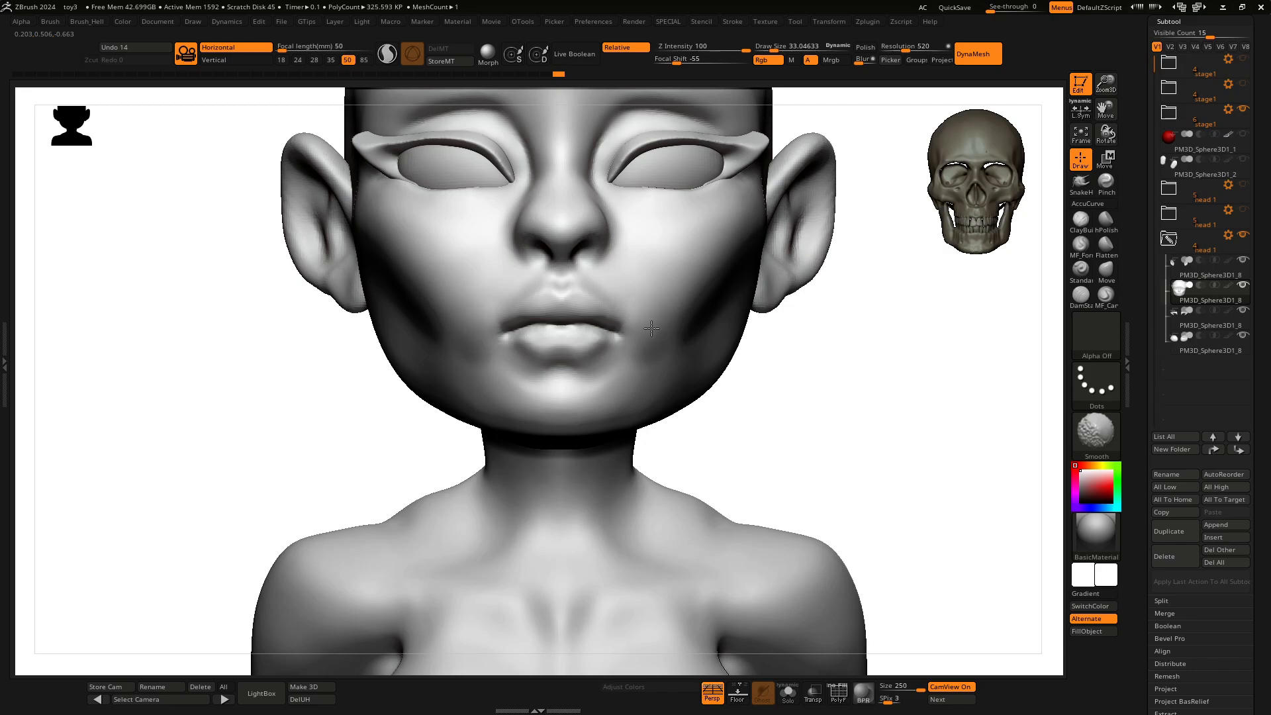
mouse_move(837, 320)
left_mouse_down()
mouse_move(814, 426)
mouse_move(847, 394)
mouse_move(834, 402)
left_mouse_up()
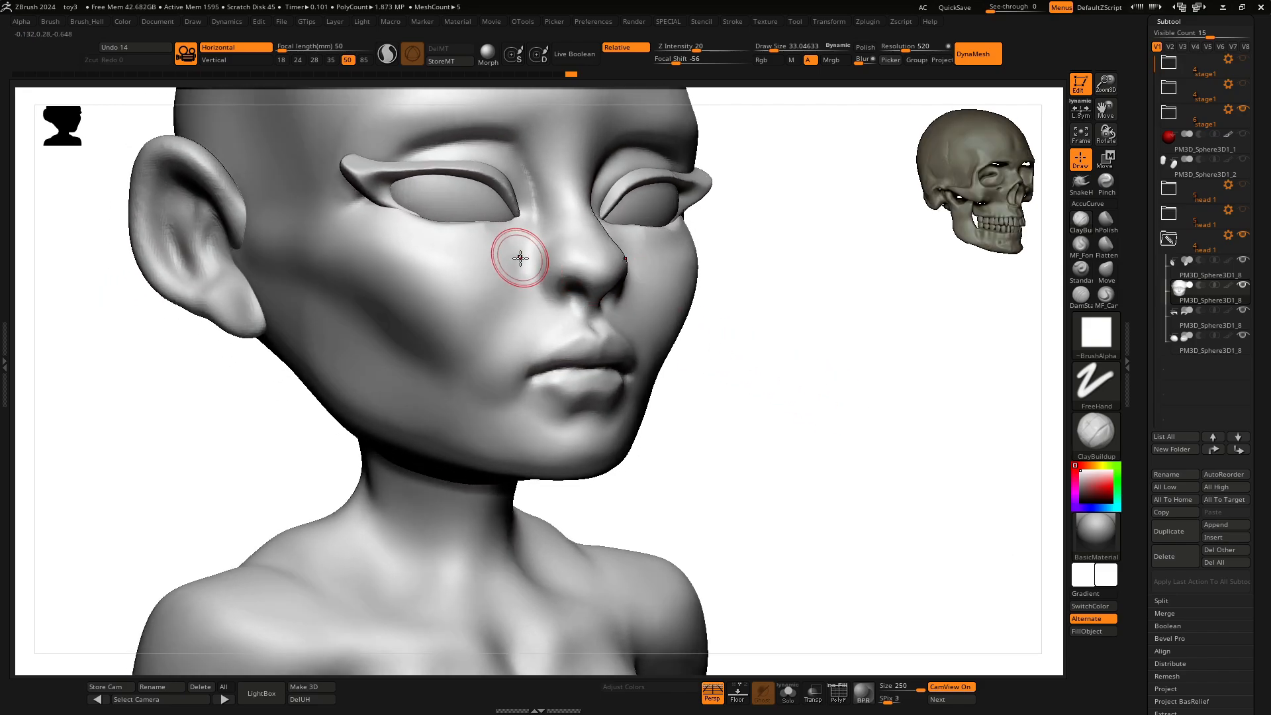
Step: Smooth the cheek, and refine the lower lip and nostrils with ClayBuildup at draw sizes of about 21 and 19
left_click_drag(500, 258, 485, 247, "shift")
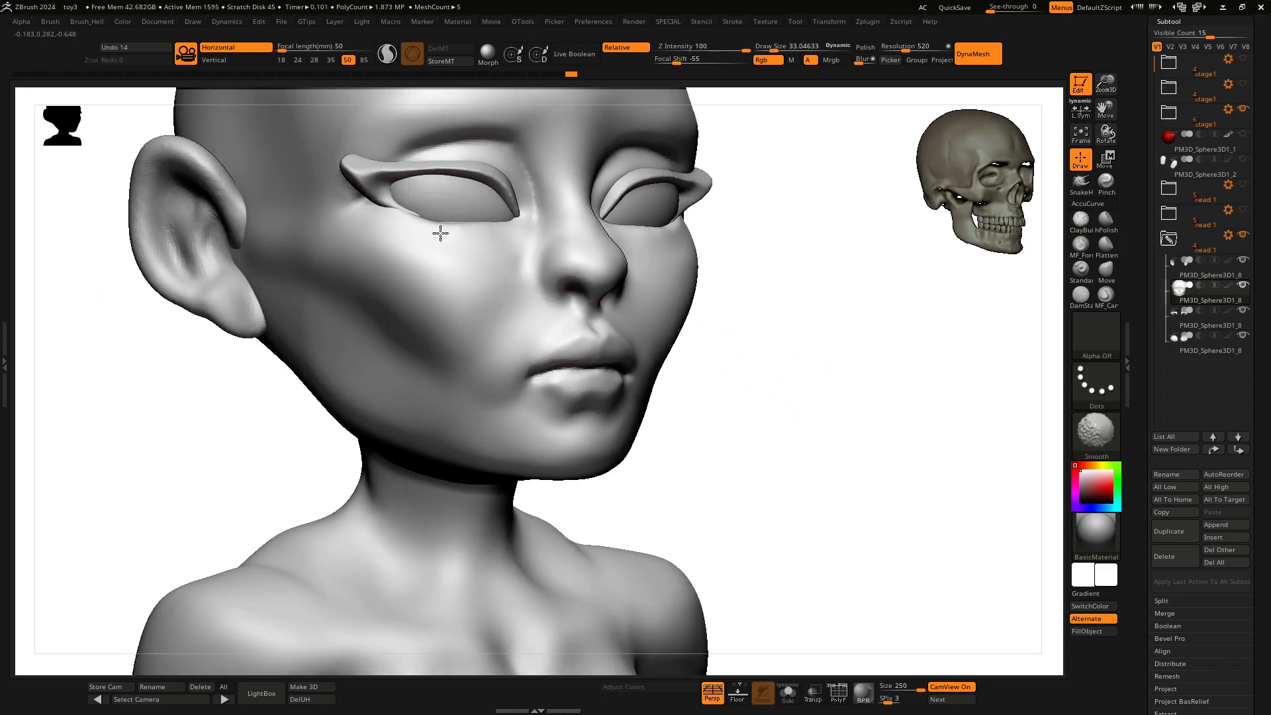
left_click_drag(715, 344, 843, 397)
left_click_drag(854, 472, 964, 276)
left_click_drag(1105, 83, 1089, 173)
mouse_move(781, 423)
left_mouse_down("alt")
mouse_move(817, 317)
mouse_move(798, 349)
left_mouse_up("alt")
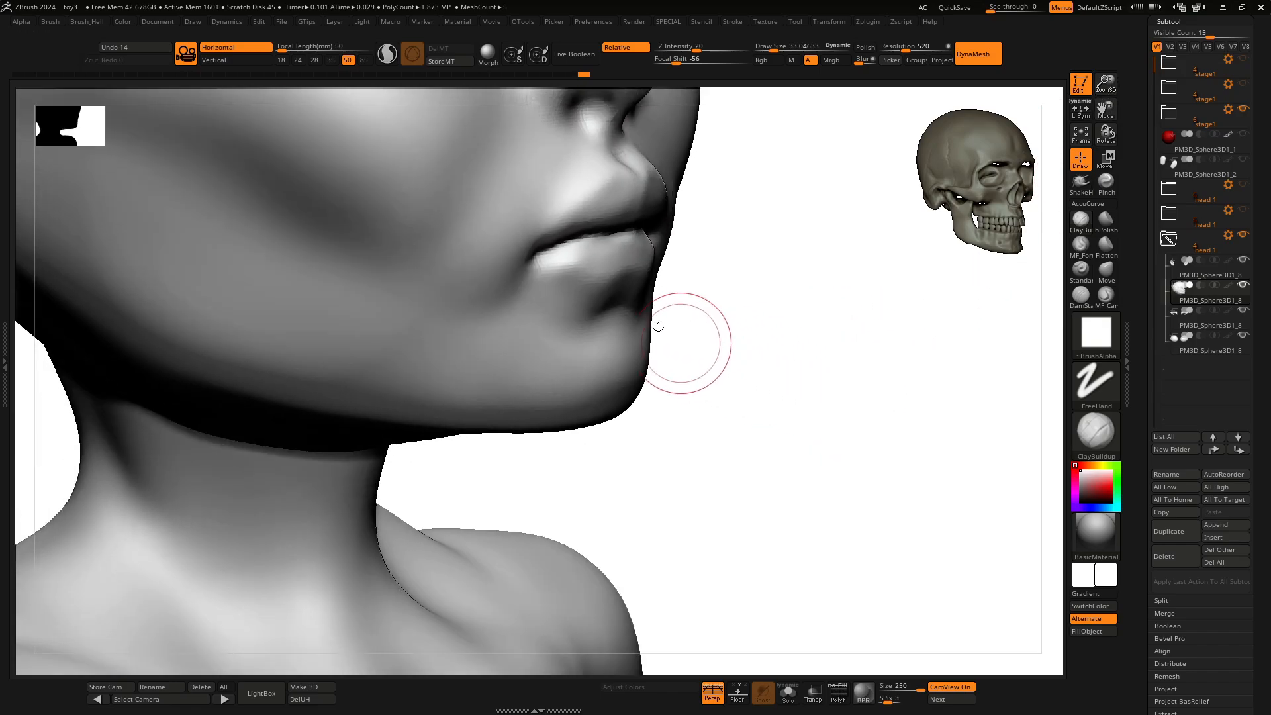
key("space")
mouse_move(611, 266)
left_mouse_down()
mouse_move(569, 271)
mouse_move(596, 259)
left_mouse_up()
left_click_drag(747, 293, 776, 390)
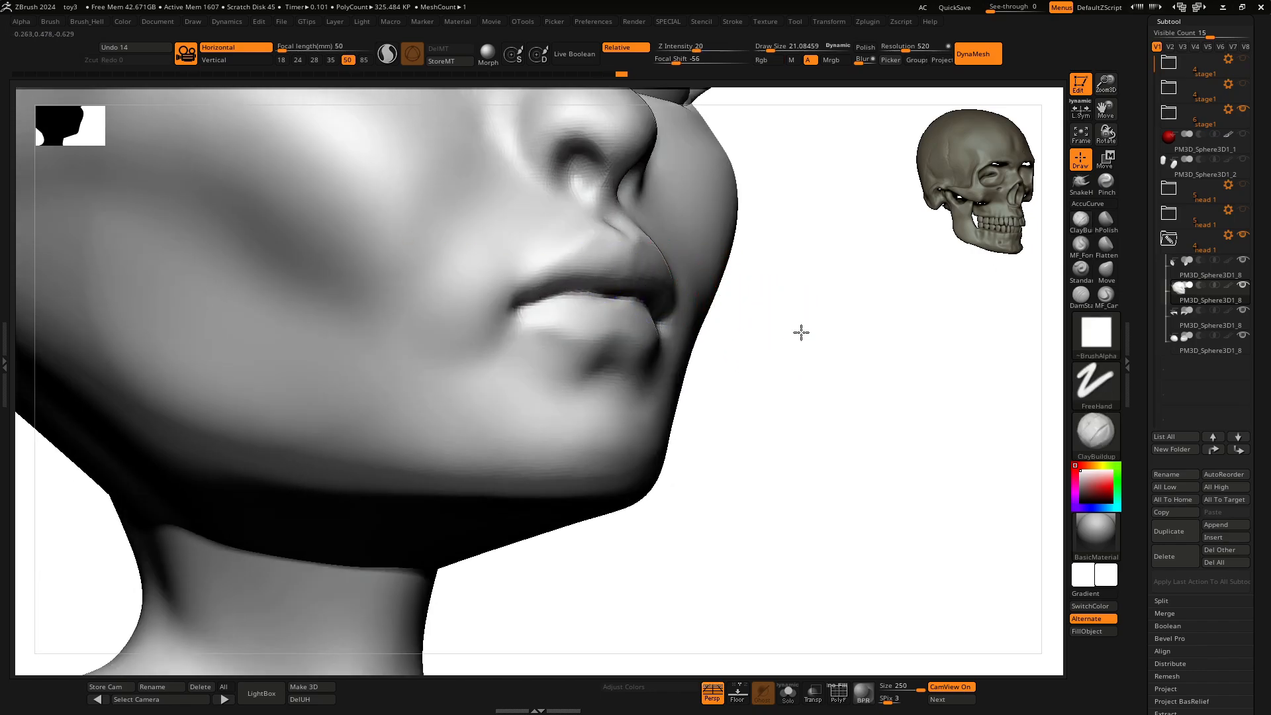
left_click_drag(800, 332, 775, 258)
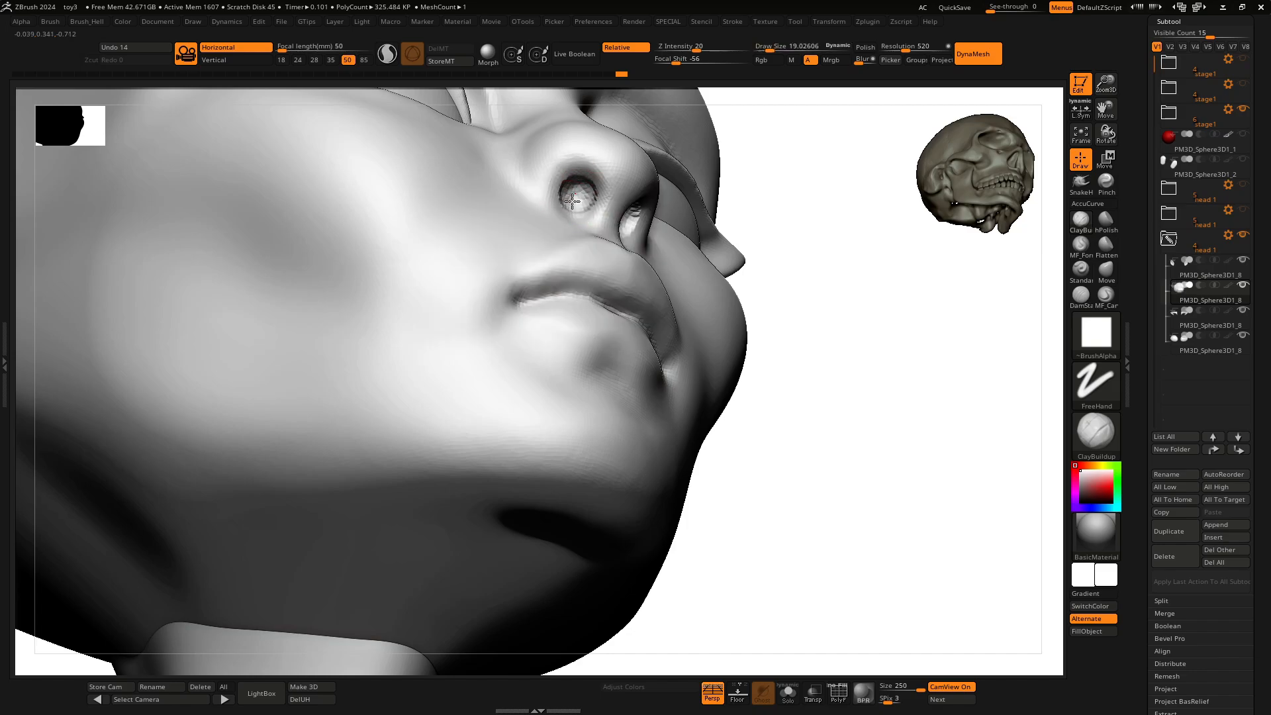
mouse_move(803, 250)
left_mouse_down("shift")
mouse_move(836, 367)
mouse_move(652, 363)
mouse_move(748, 292)
mouse_move(893, 222)
mouse_move(1012, 336)
left_mouse_up("shift")
key("f")
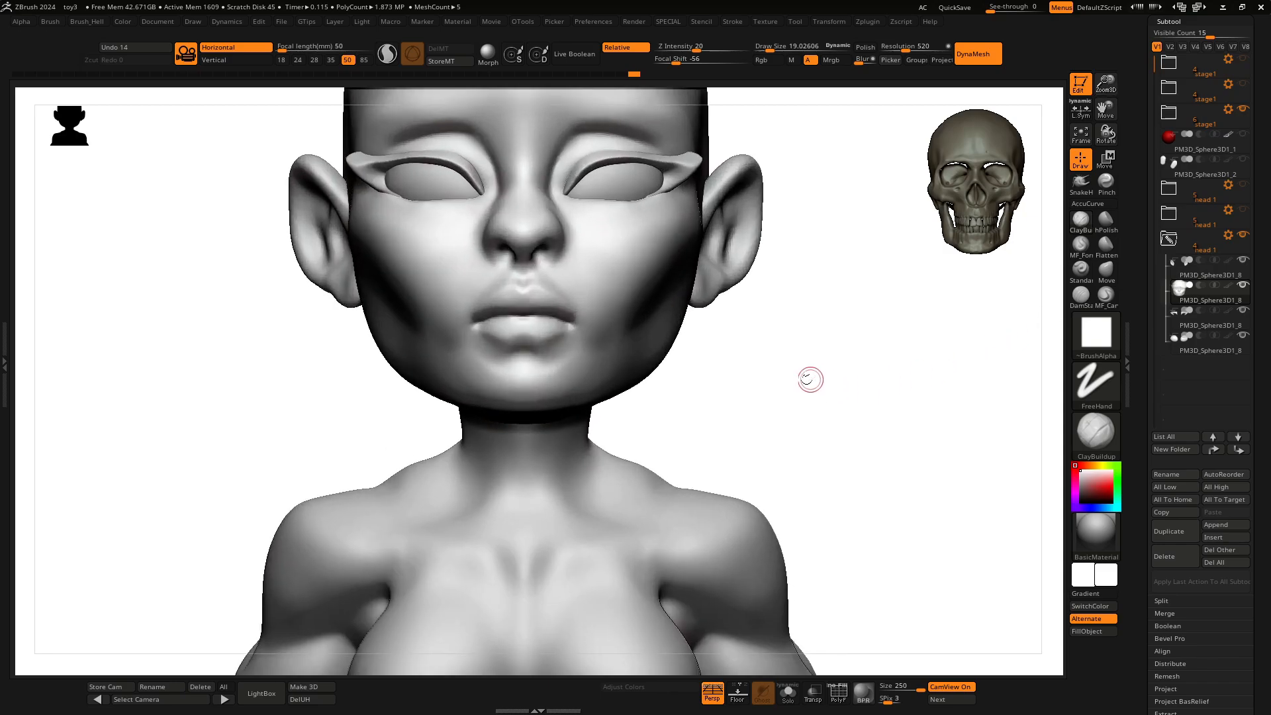
Step: Refine the forms around the mouth corners and lower lip with ClayBuildup, smoothing the transitions into the cheeks
left_click_drag(812, 379, 714, 323)
left_click_drag(599, 321, 591, 328, "shift")
left_click_drag(398, 482, 497, 457)
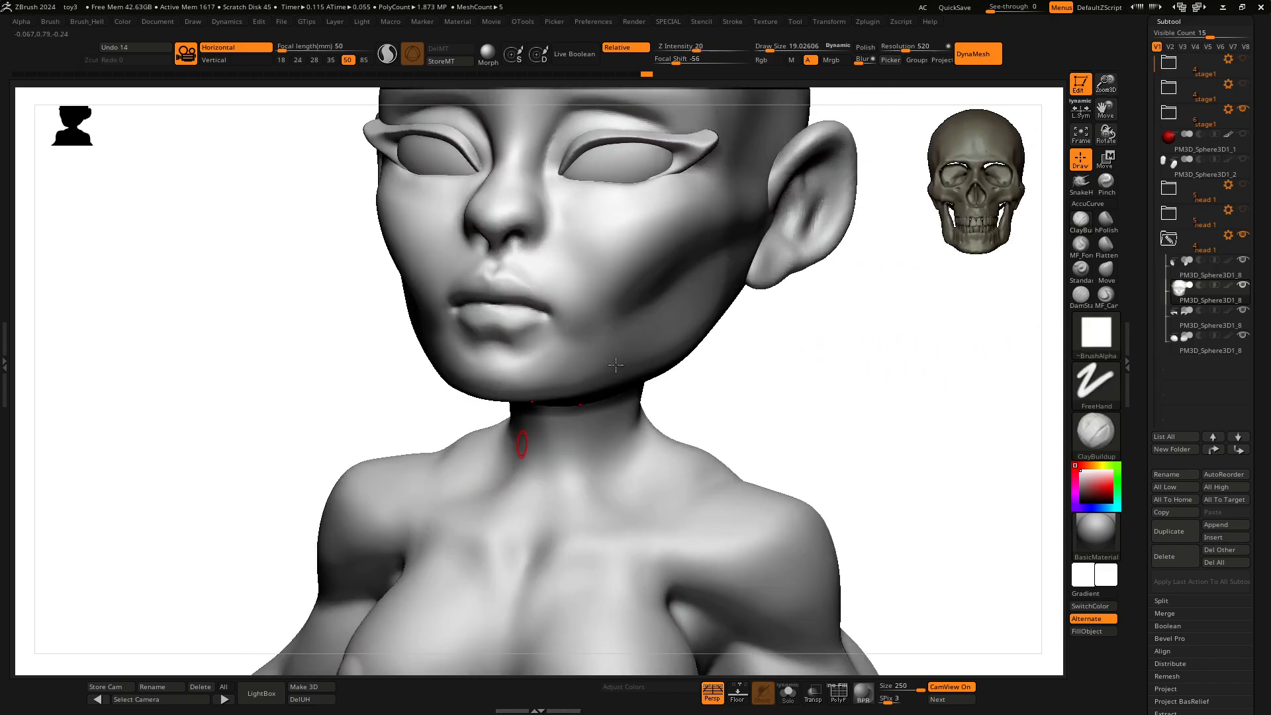
left_click_drag(820, 275, 905, 224, "shift")
mouse_move(878, 275)
left_mouse_down("alt")
mouse_move(847, 416)
mouse_move(920, 371)
mouse_move(831, 335)
mouse_move(743, 377)
left_mouse_up("alt")
key("space")
left_click_drag(525, 347, 483, 341)
key("space")
mouse_move(467, 284)
left_mouse_down("shift")
mouse_move(476, 323)
mouse_move(497, 269)
left_mouse_up("shift")
left_click_drag(960, 324, 911, 329)
key("f")
left_click_drag(808, 336, 800, 366, "alt")
left_click_drag(1102, 88, 1064, 256)
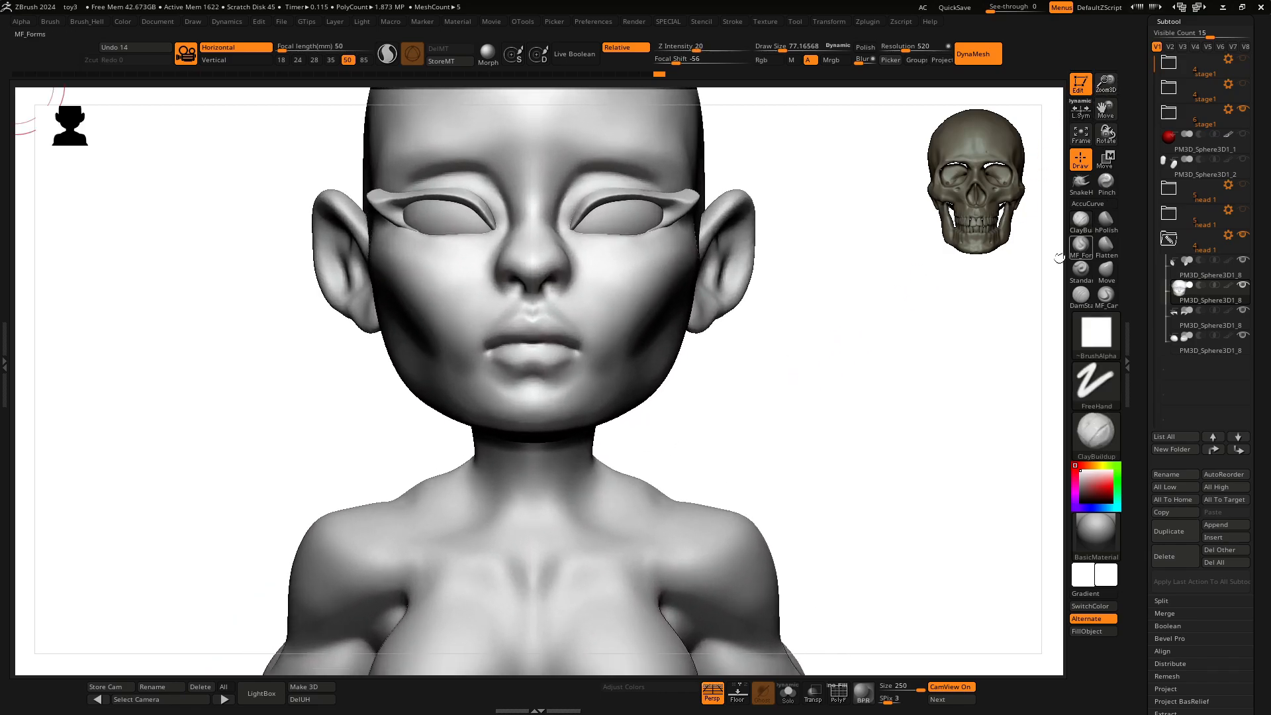
Step: Reshape the jawline and lower cheeks with the Move brush at draw sizes from about 77 to 104
key("b")
left_click(851, 400)
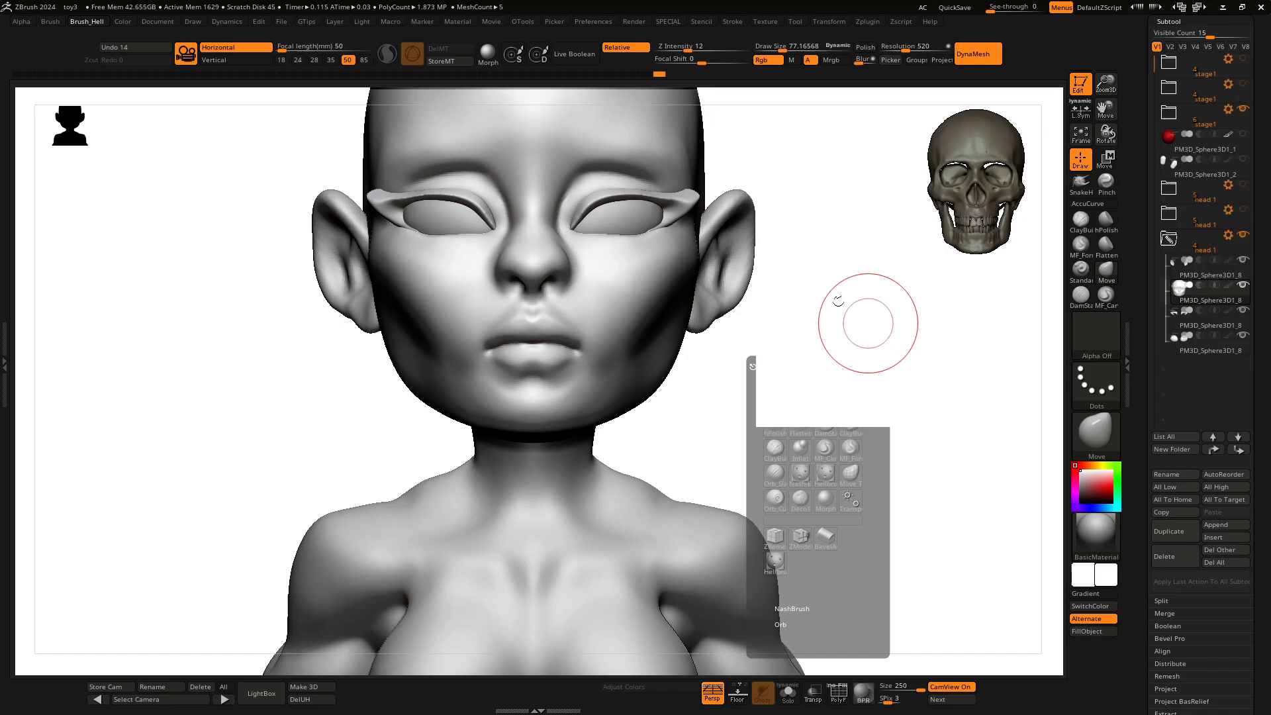
key("space")
mouse_move(632, 420)
left_mouse_down()
mouse_move(581, 398)
mouse_move(619, 402)
left_mouse_up()
key("space")
left_click_drag(627, 400, 678, 386)
key("space")
mouse_move(774, 411)
left_mouse_down()
mouse_move(695, 392)
mouse_move(732, 411)
mouse_move(695, 377)
mouse_move(661, 383)
mouse_move(681, 344)
left_mouse_up()
key("space")
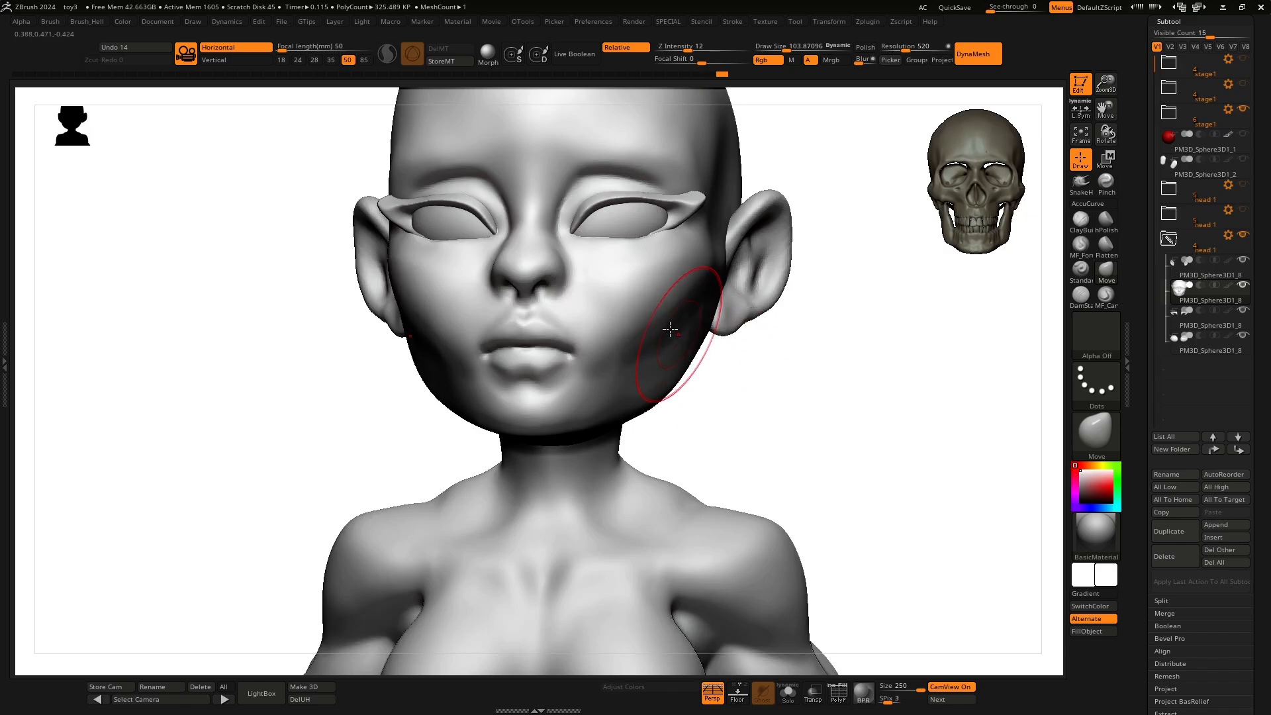
Step: Soften the cheek hollows between cheekbone and jaw with smoothing and Move strokes at draw size about 104
left_click_drag(786, 400, 668, 319, "shift")
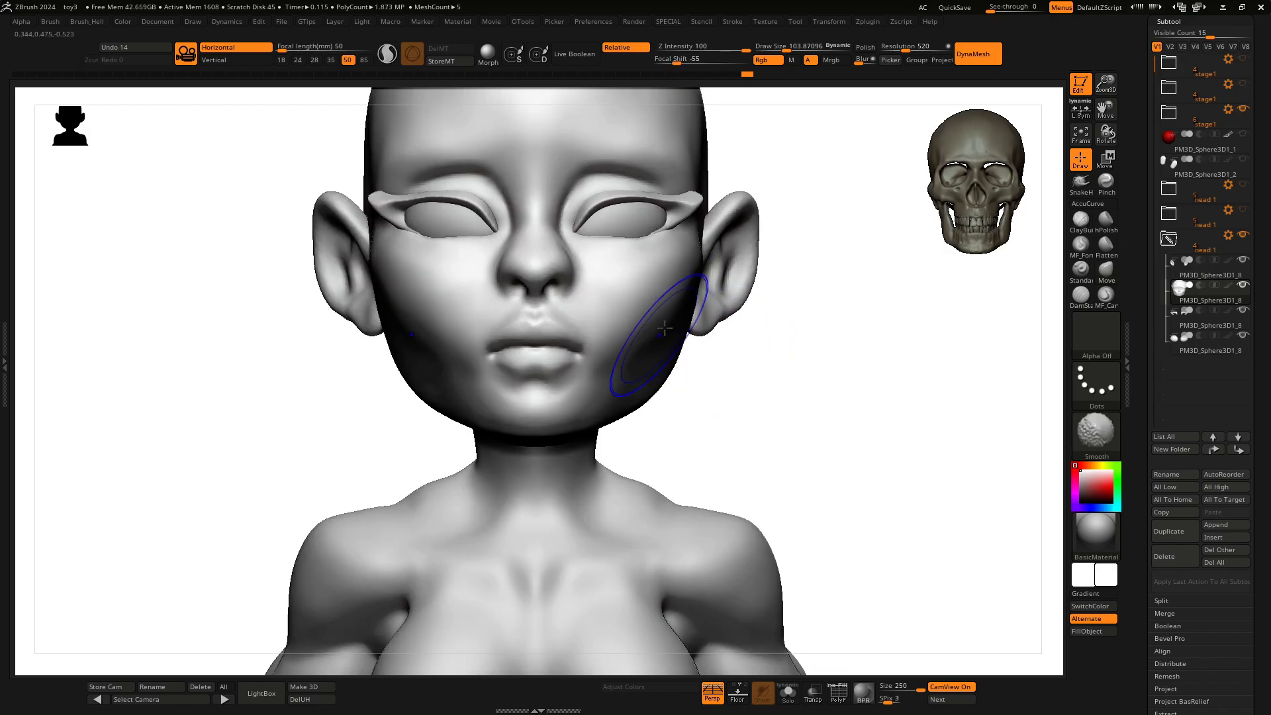
left_click_drag(740, 368, 658, 284)
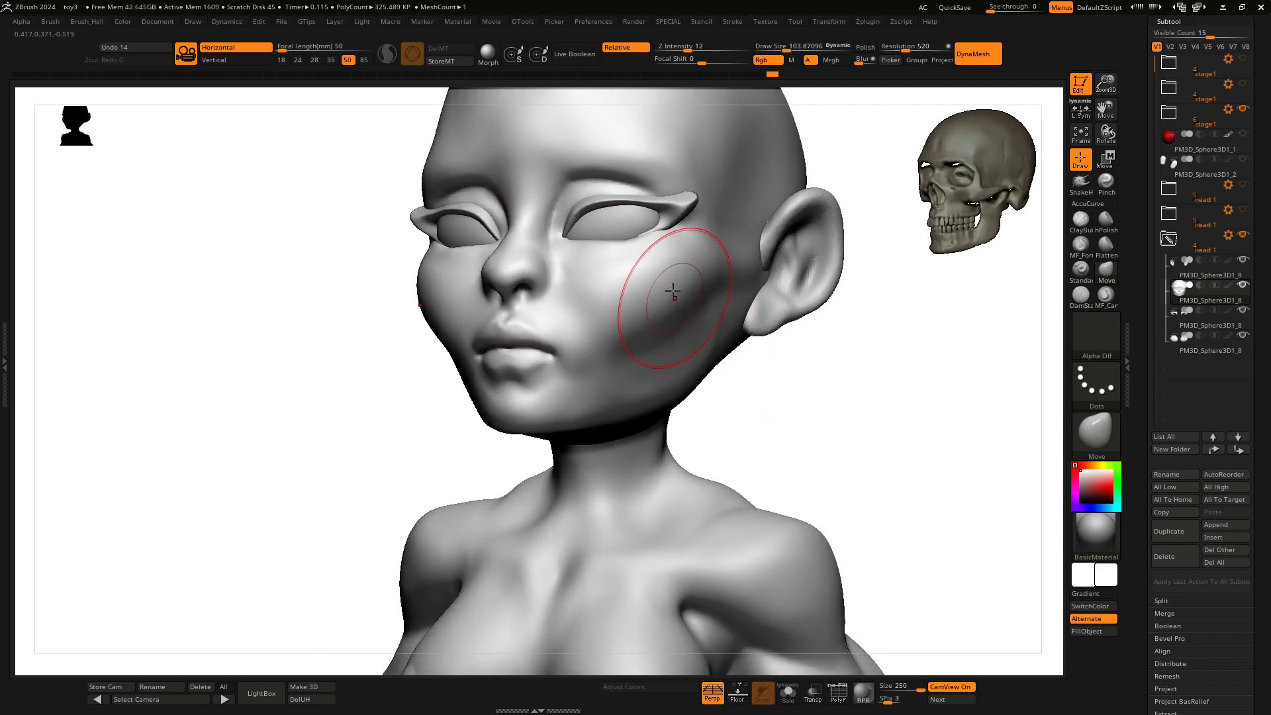
key("ctrl")
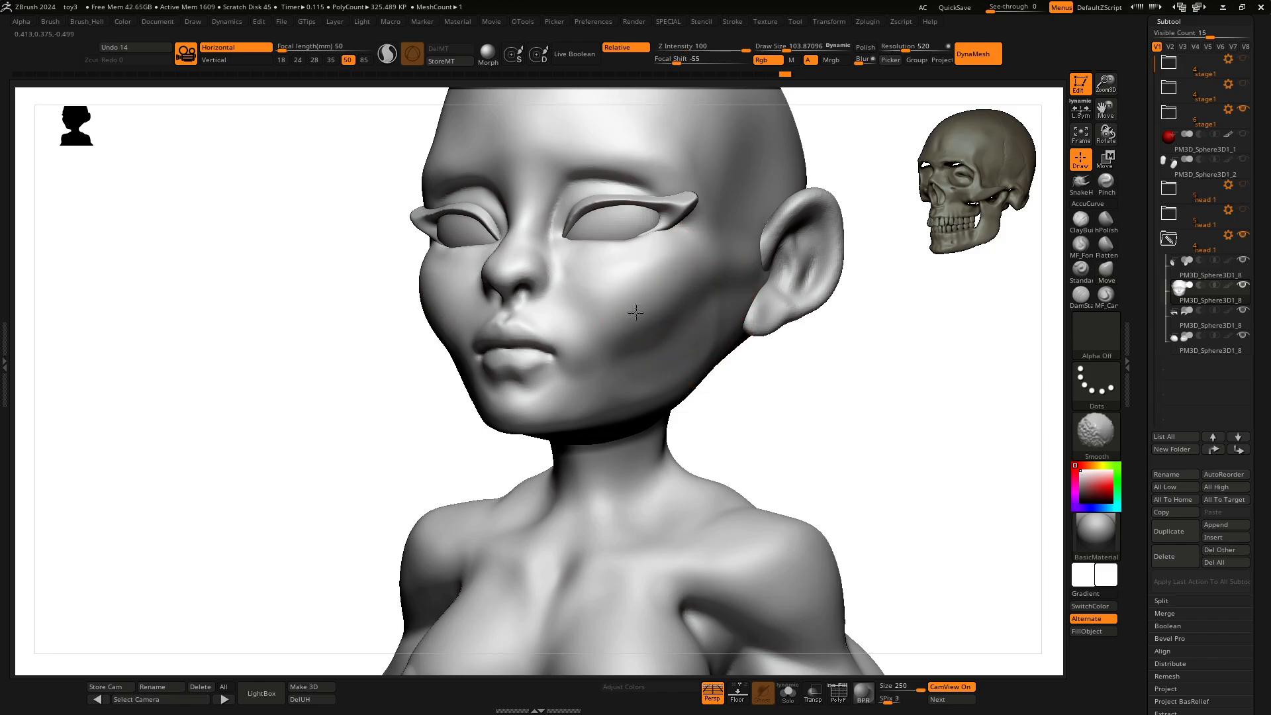
left_click_drag(800, 304, 803, 369, "shift")
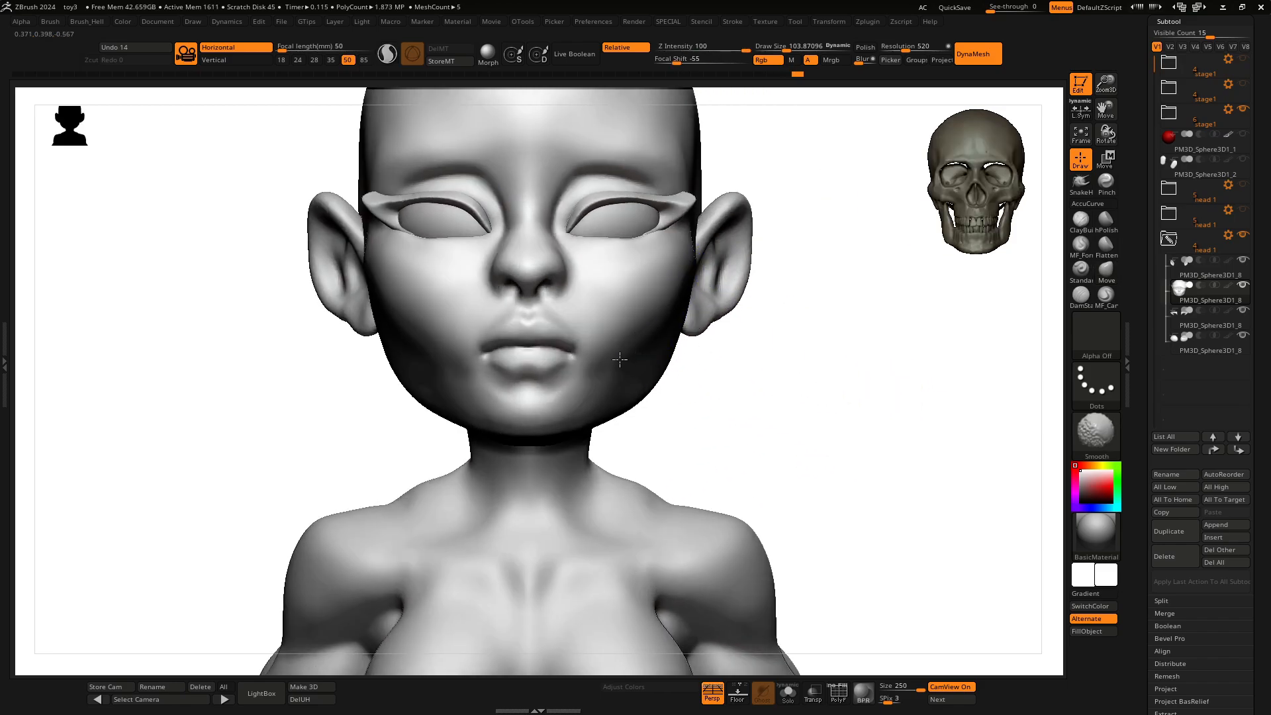
left_click_drag(785, 416, 787, 531, "alt")
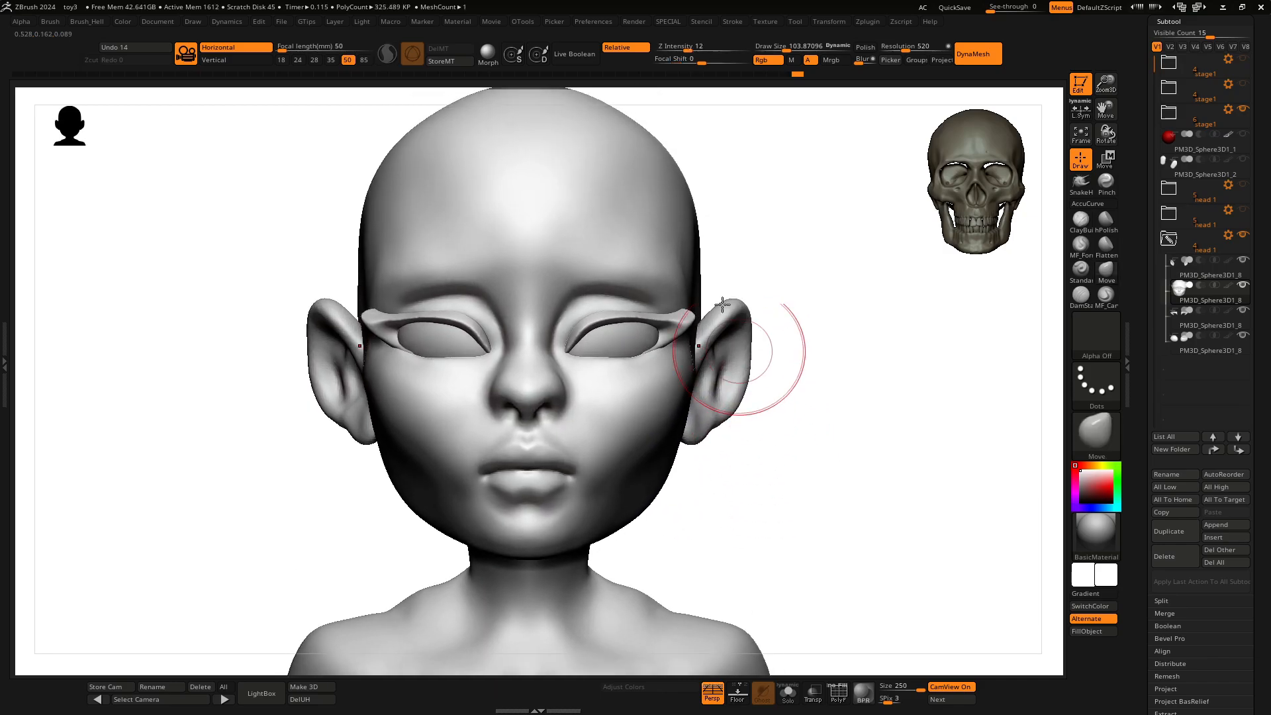
key("shift")
key("f")
key("f")
left_click_drag(756, 256, 685, 347, "alt")
left_click_drag(1105, 84, 1084, 238)
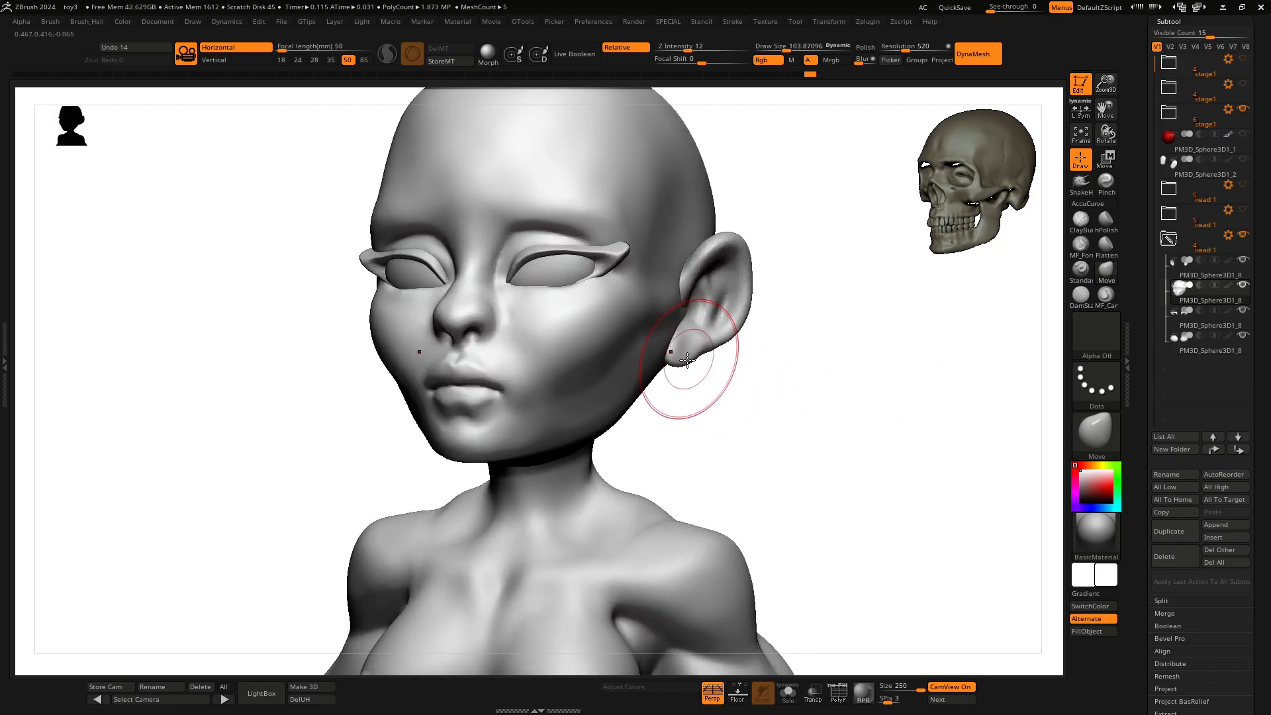
Step: Select the ears subtool and reshape the ears closer to the head with the Move brush at draw sizes of about 140 and 119
left_click_drag(727, 399, 680, 368)
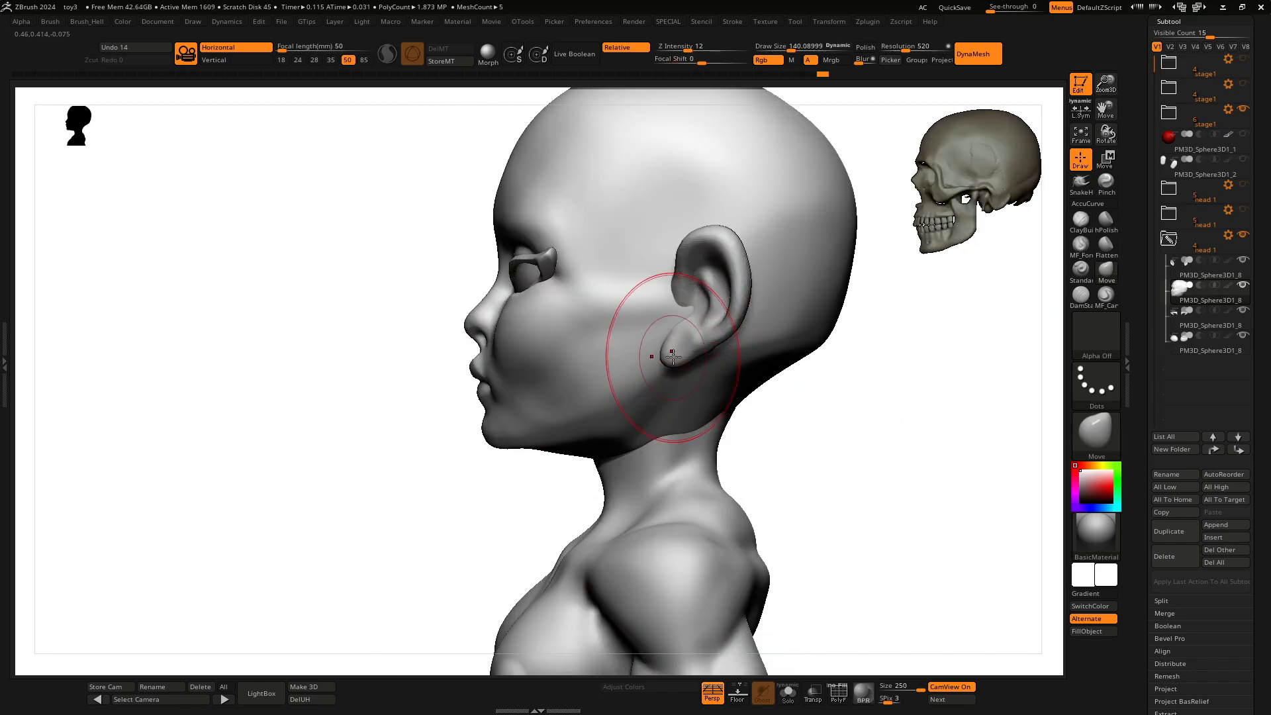
left_click(712, 247, "alt")
left_click_drag(853, 425, 937, 405)
mouse_move(826, 372)
left_mouse_down()
mouse_move(790, 372)
mouse_move(714, 332)
left_mouse_up()
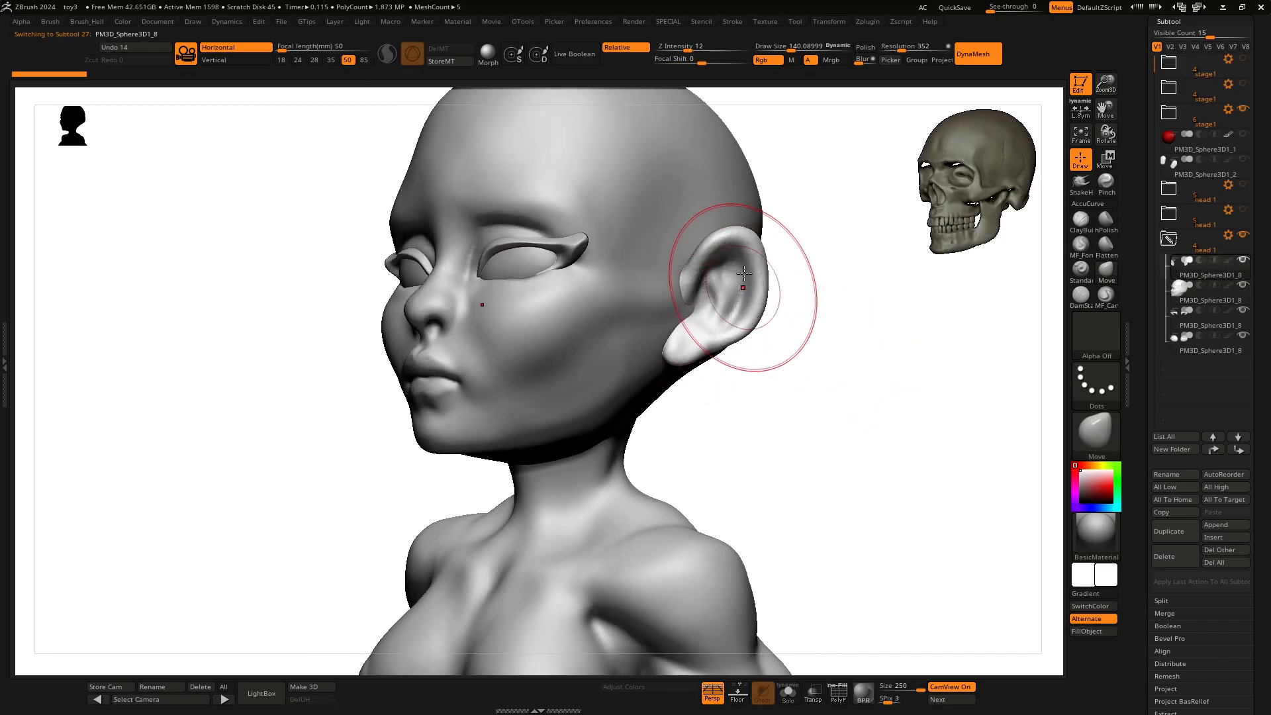
mouse_move(788, 319)
left_mouse_down()
mouse_move(822, 343)
mouse_move(743, 326)
left_mouse_up()
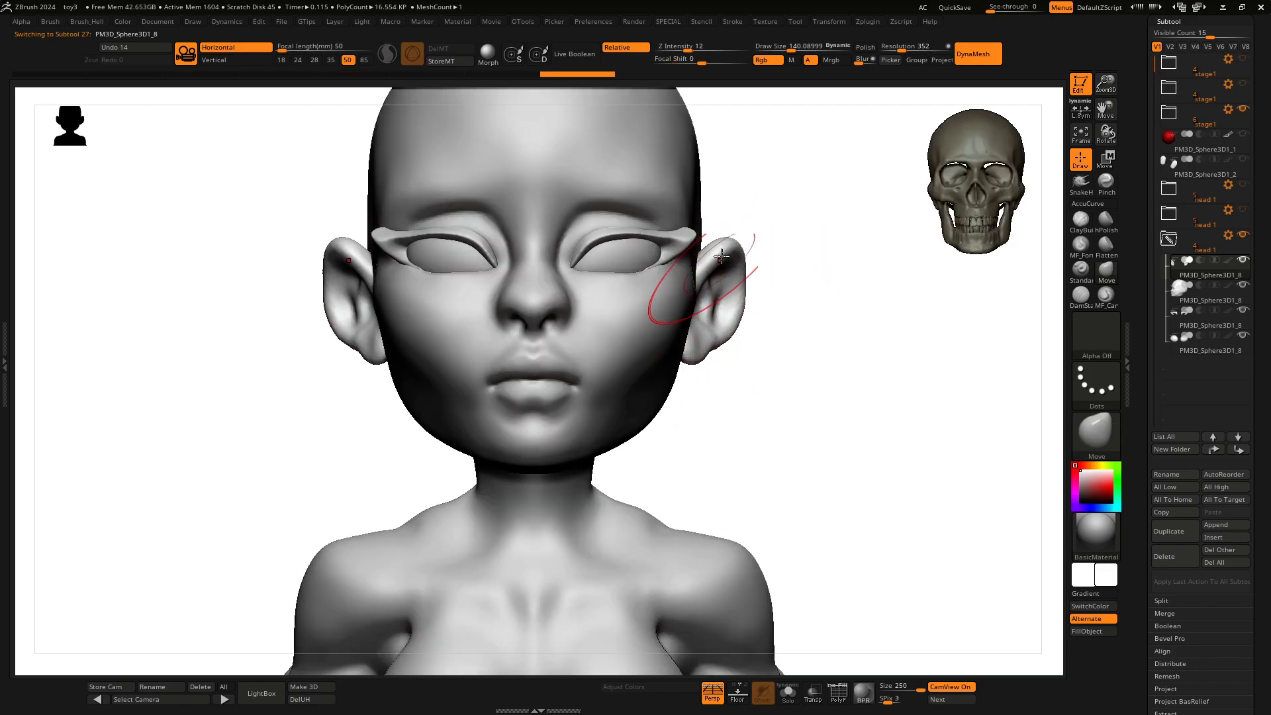
mouse_move(723, 256)
left_mouse_down()
mouse_move(723, 366)
mouse_move(638, 378)
mouse_move(665, 286)
mouse_move(673, 316)
mouse_move(659, 304)
left_mouse_up()
key("space")
mouse_move(619, 265)
left_mouse_down()
mouse_move(654, 284)
mouse_move(651, 256)
left_mouse_up()
mouse_move(647, 358)
left_mouse_down()
mouse_move(670, 336)
mouse_move(757, 400)
mouse_move(714, 306)
left_mouse_up()
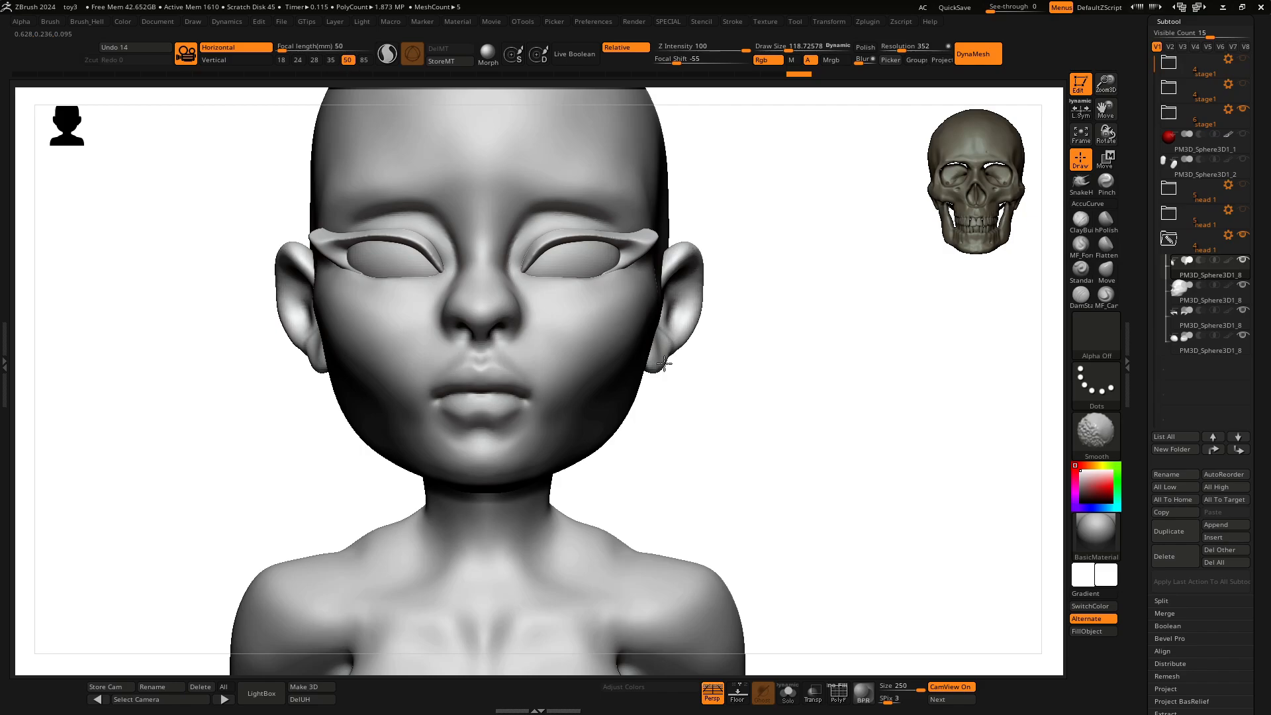
key("ctrl")
key("f")
key("f")
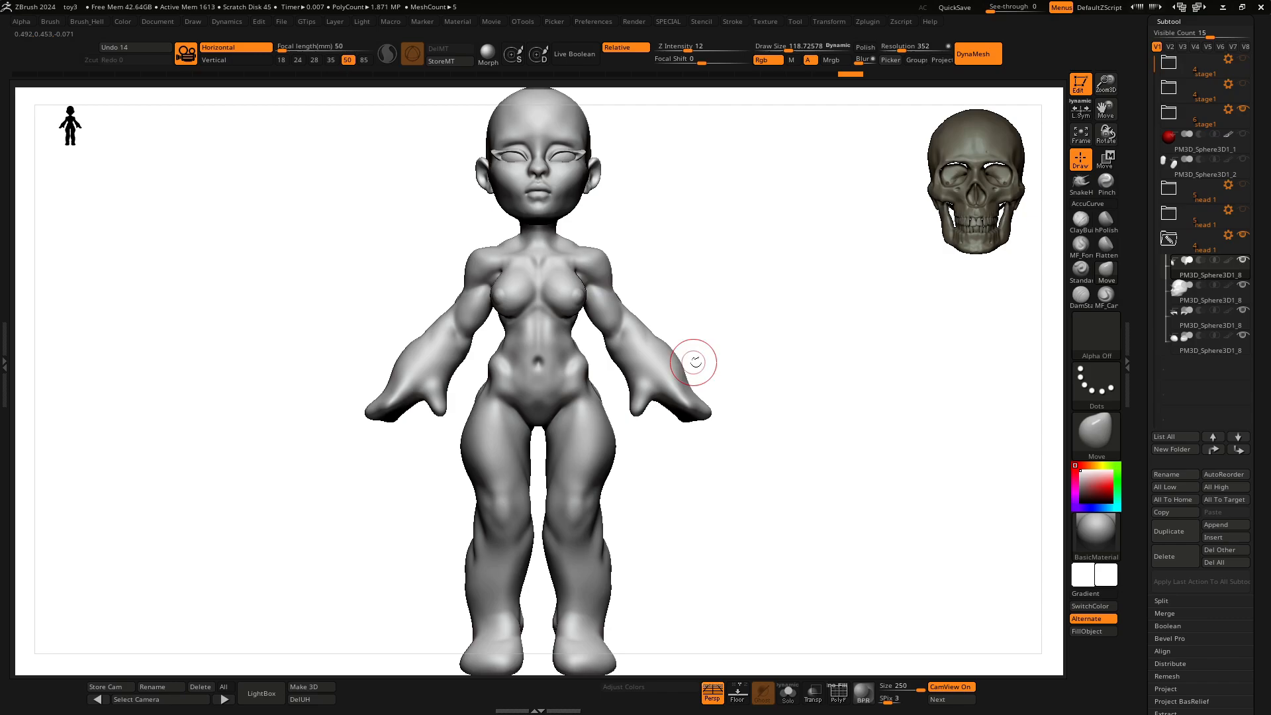
left_click_drag(721, 326, 781, 373)
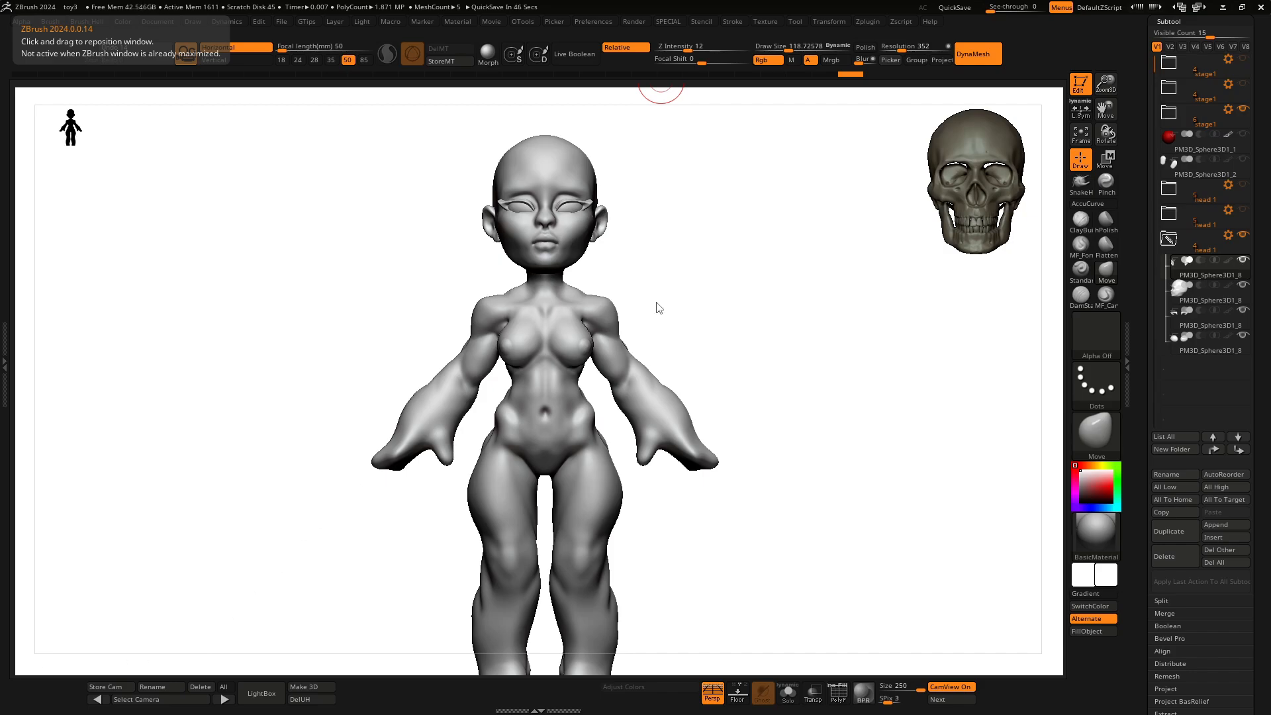
left_click(1216, 288)
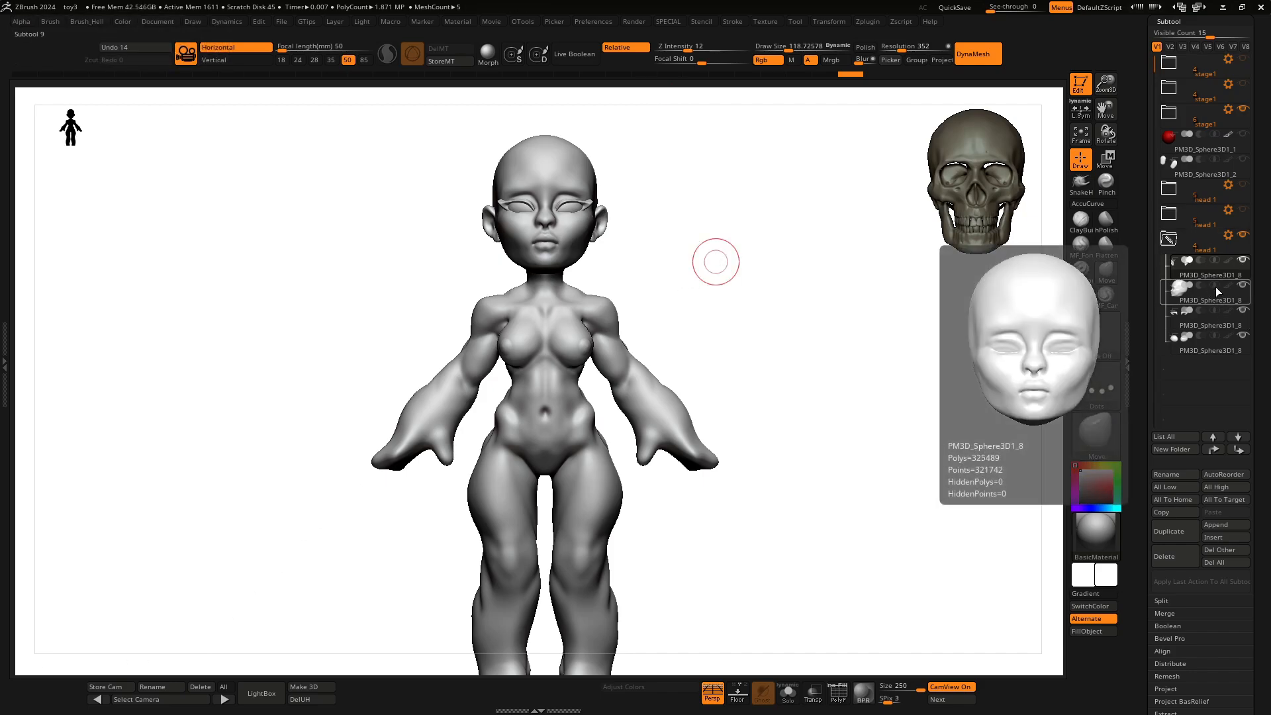
left_click_drag(862, 304, 879, 333, "alt")
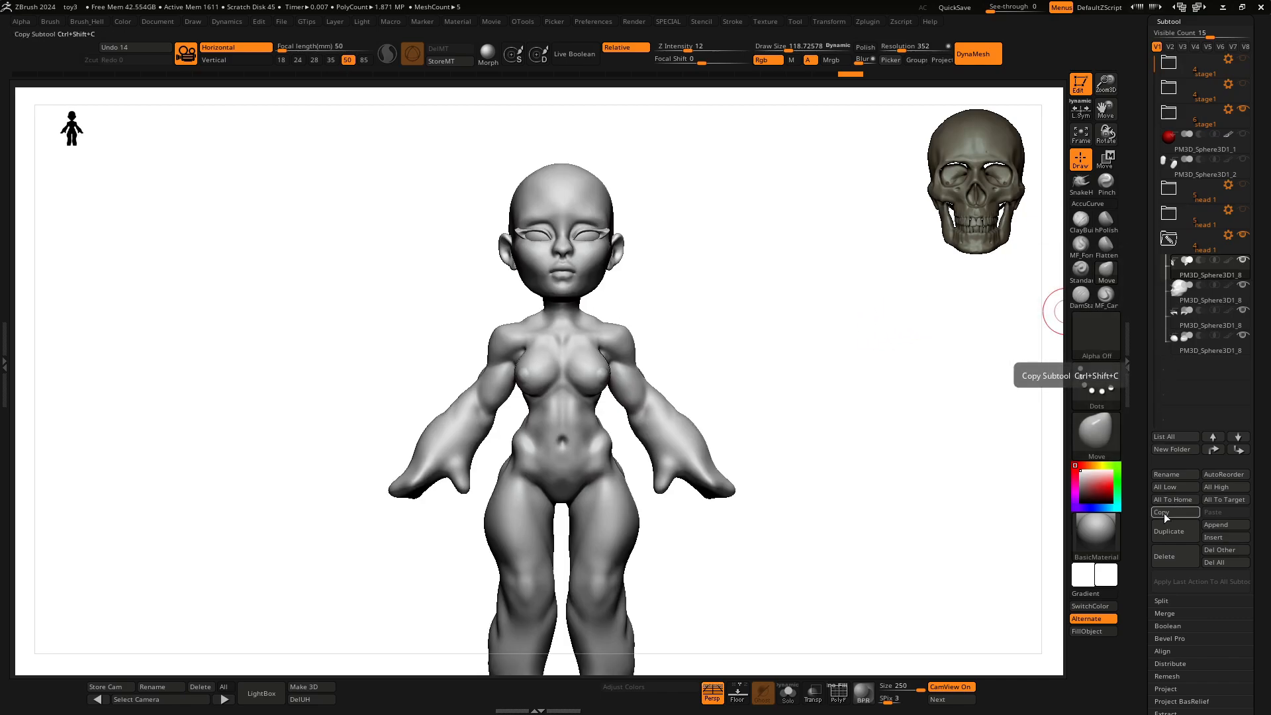
left_click(1175, 532)
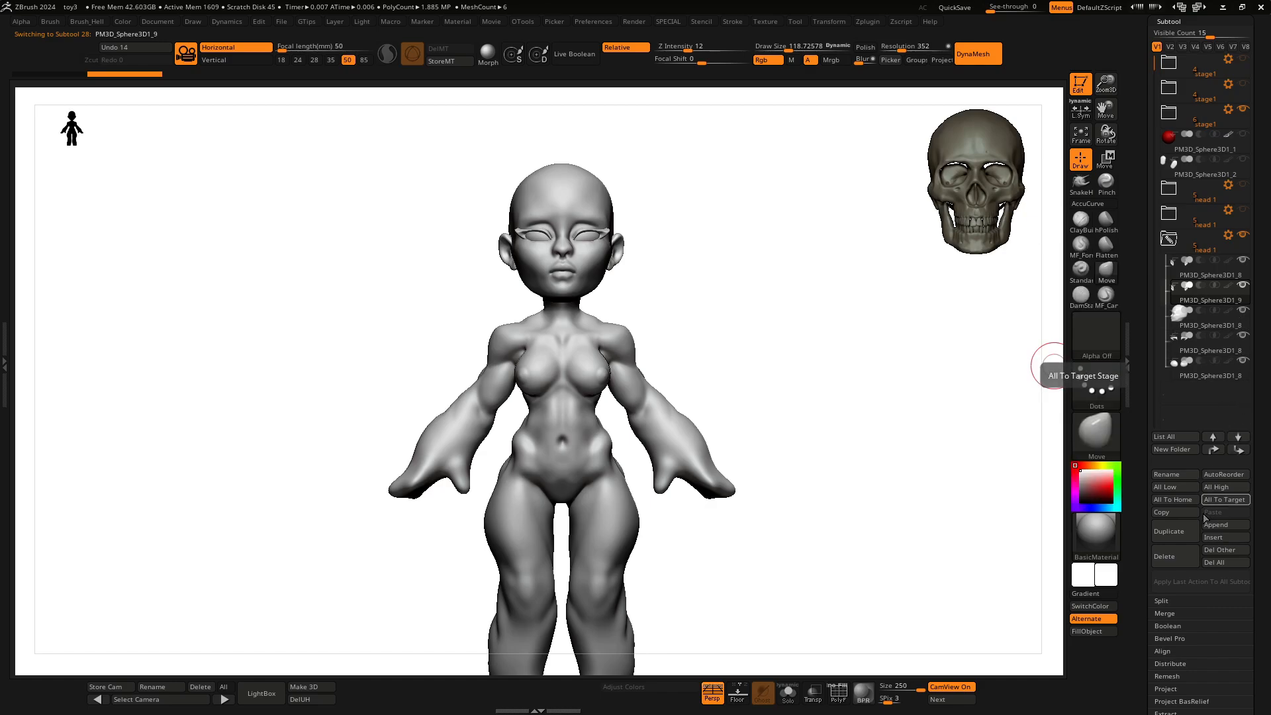
left_click(1184, 562)
left_click(1045, 585)
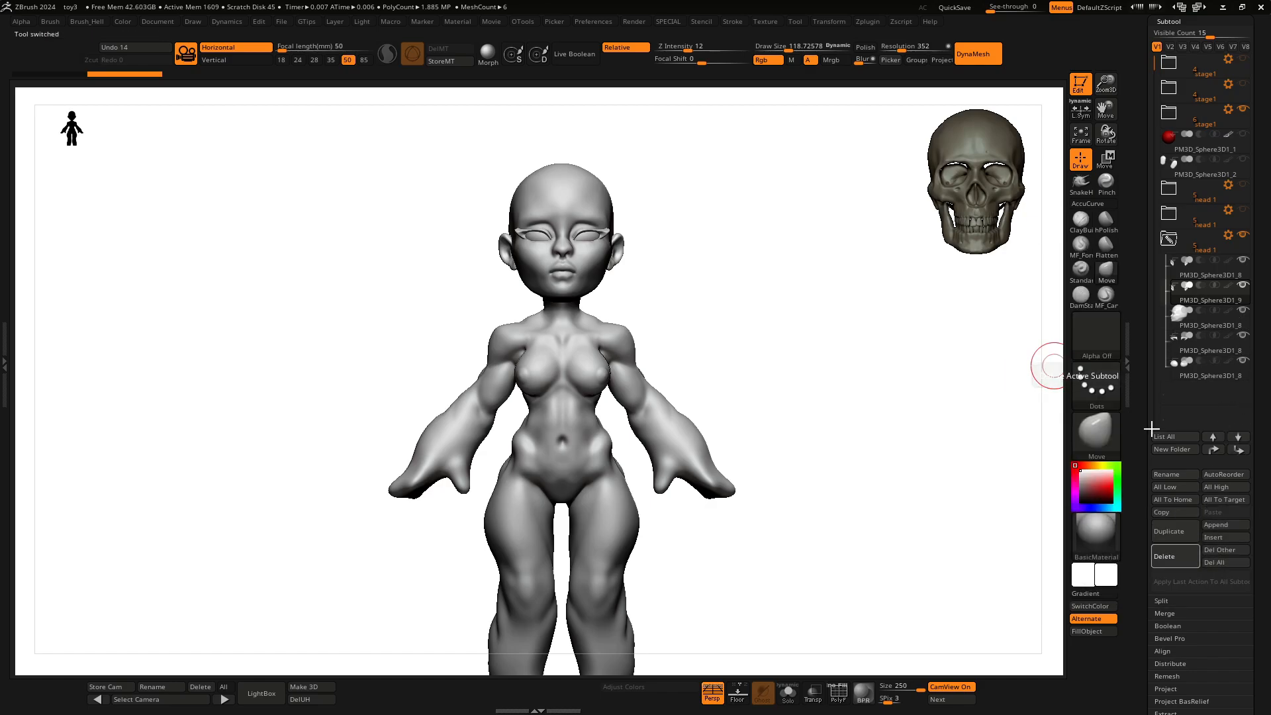
Step: Duplicate the head subtool, then centre the transform gizmo on the copy to enlarge it slightly and shift it back in profile
left_click(1180, 529)
key("b")
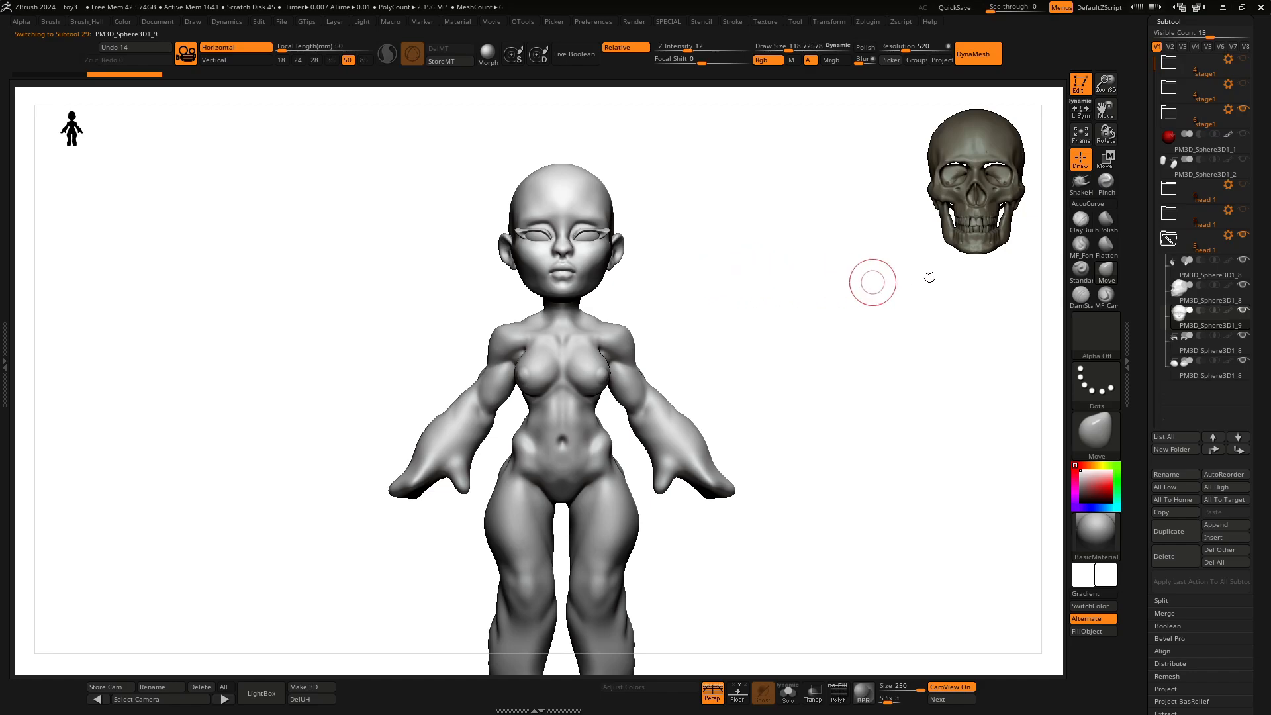
left_click(1106, 160)
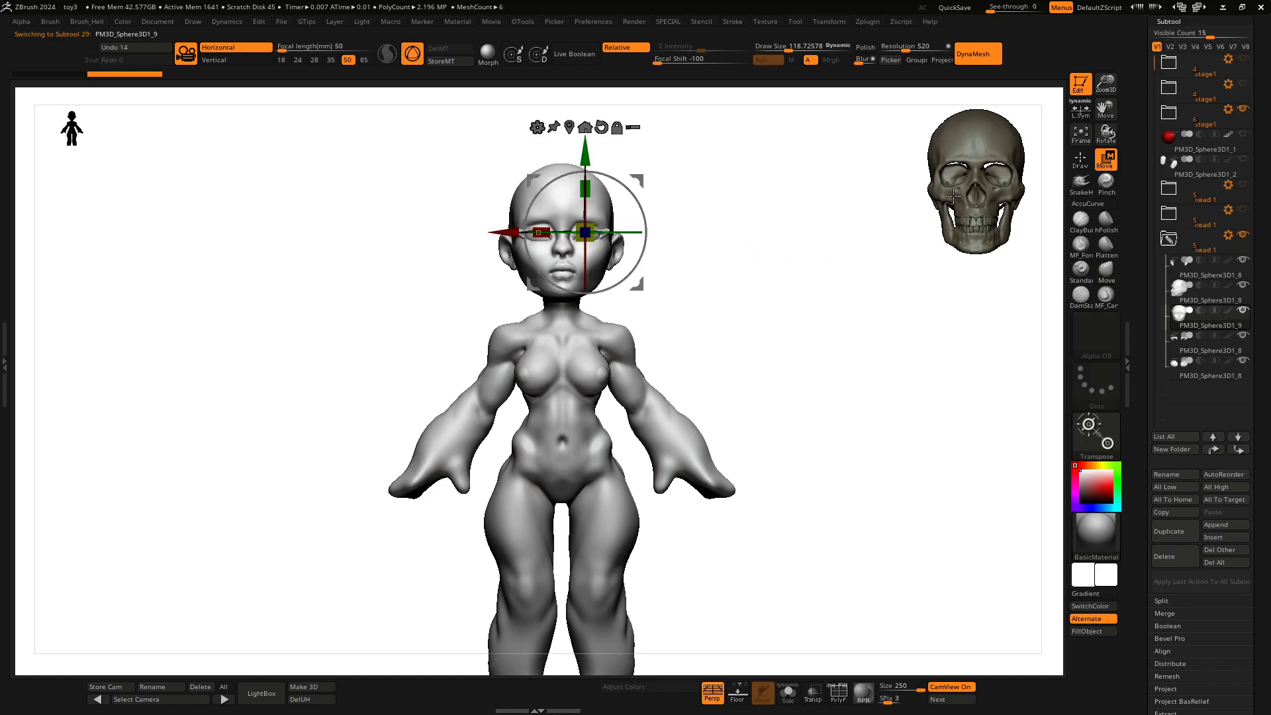
left_click(586, 129)
left_click_drag(564, 153, 565, 148)
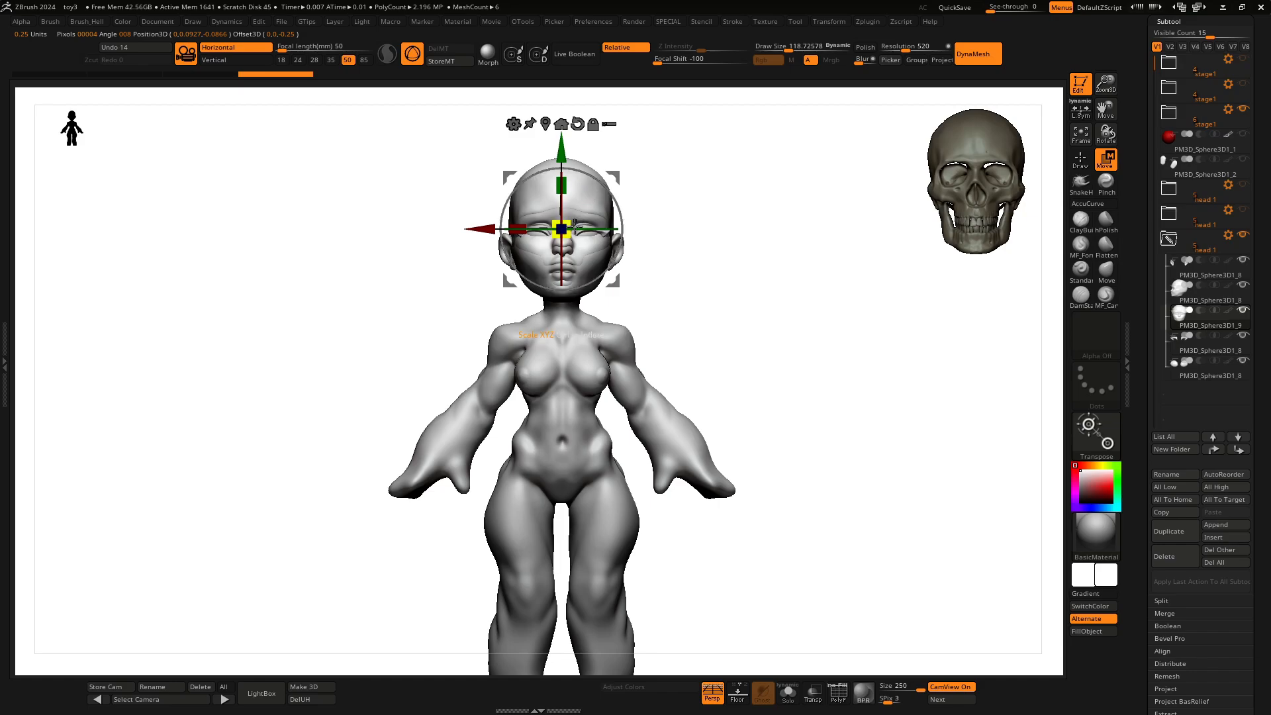
left_click_drag(517, 230, 512, 235)
left_click_drag(738, 263, 668, 248)
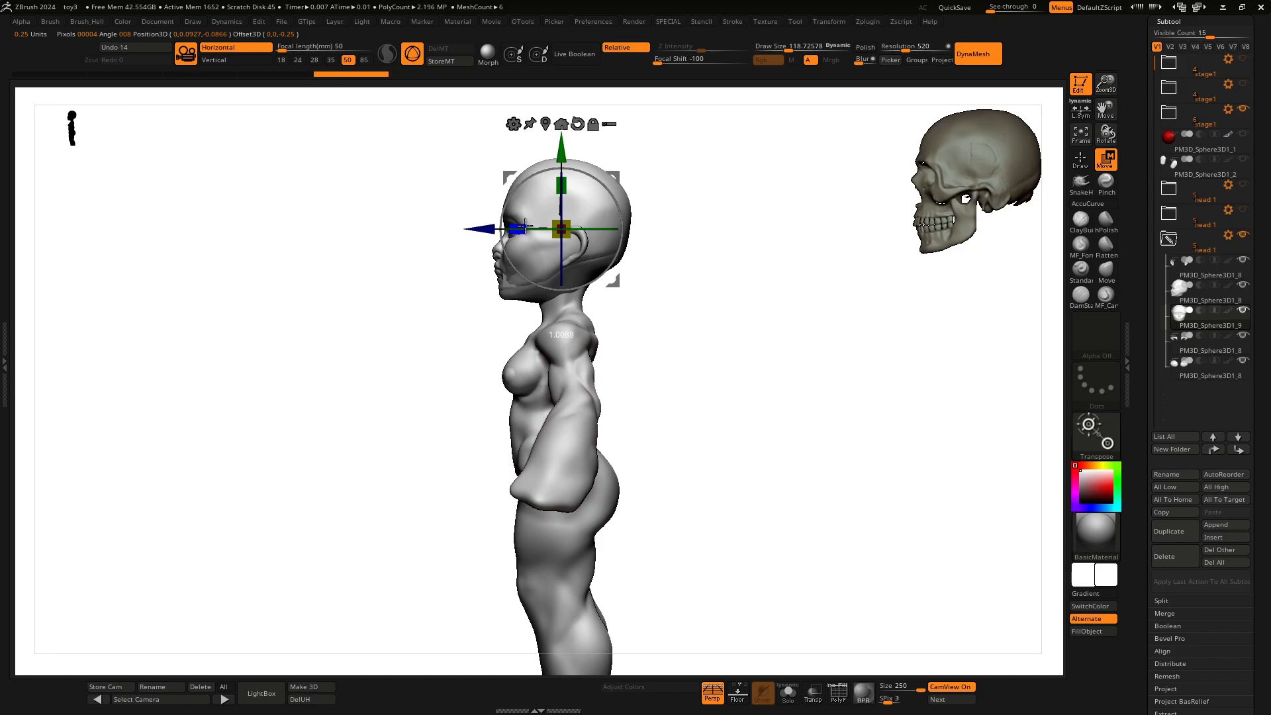
left_click_drag(481, 230, 519, 228)
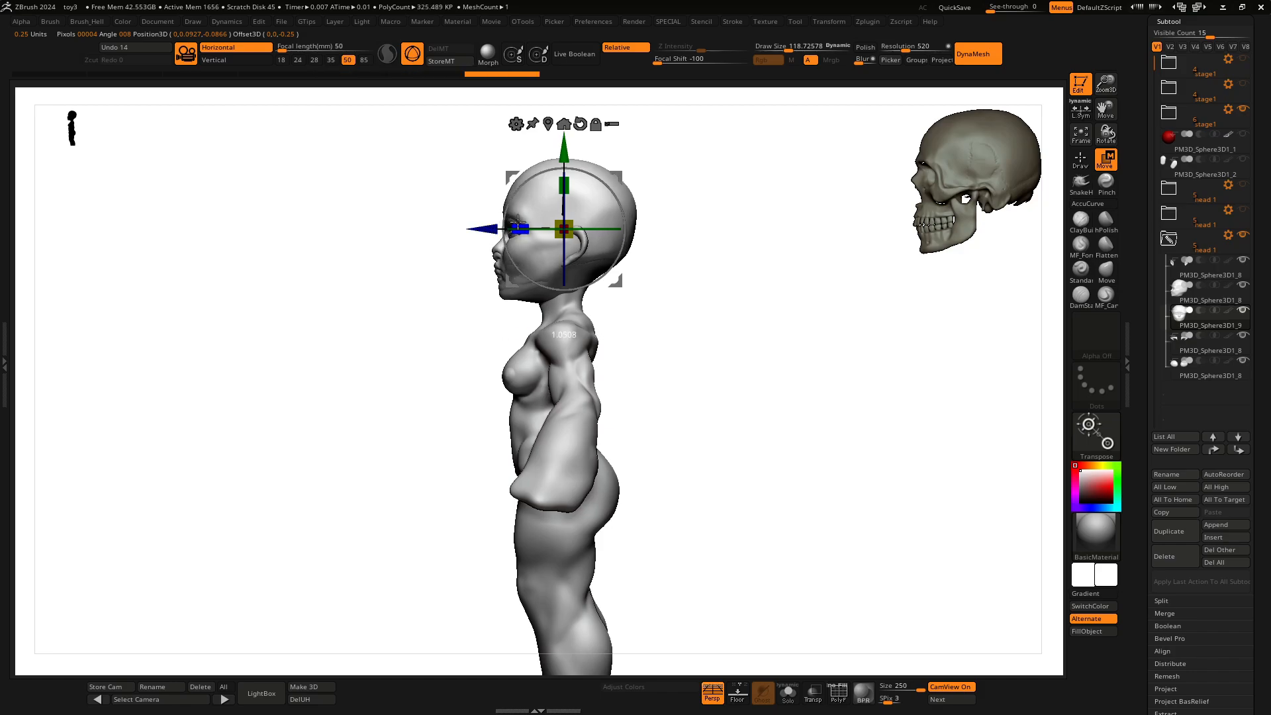
left_click_drag(733, 242, 778, 258)
Step: Push the duplicate's lower face and jaw inward around the original face with the Move brush at draw size about 119
key("b")
left_click(814, 297)
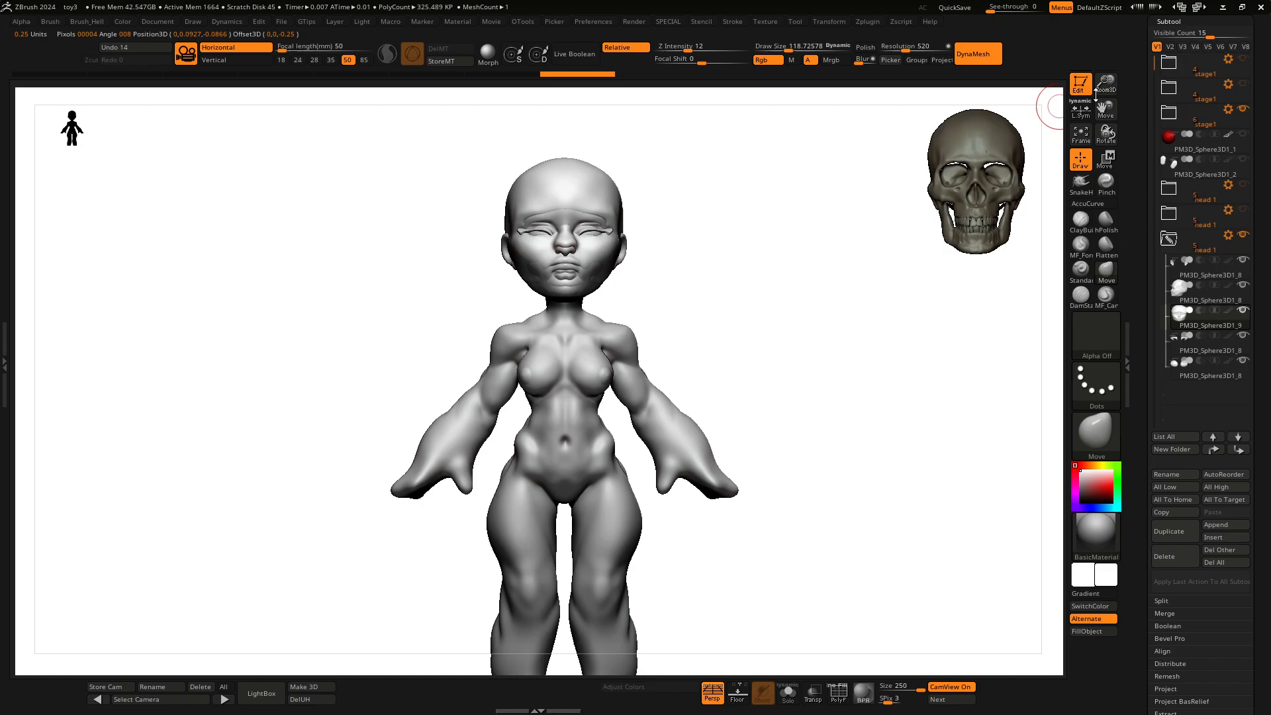
left_click_drag(897, 217, 809, 247, "alt")
mouse_move(612, 272)
left_mouse_down()
mouse_move(607, 286)
mouse_move(624, 261)
mouse_move(573, 346)
left_mouse_up()
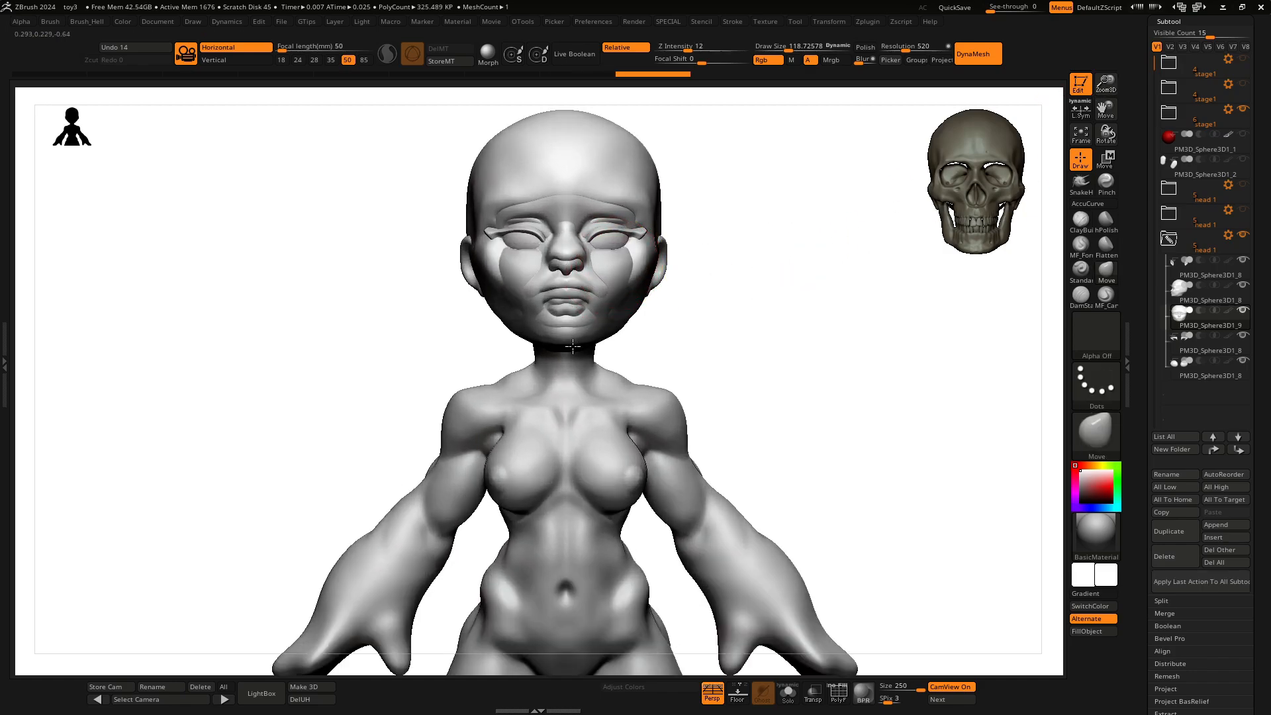
Step: Work back the duplicate's front with the ClayBuildup brush at draw size about 119 to uncover the original face up to the temples
key("b")
key("c")
key("b")
left_click_drag(568, 264, 568, 268)
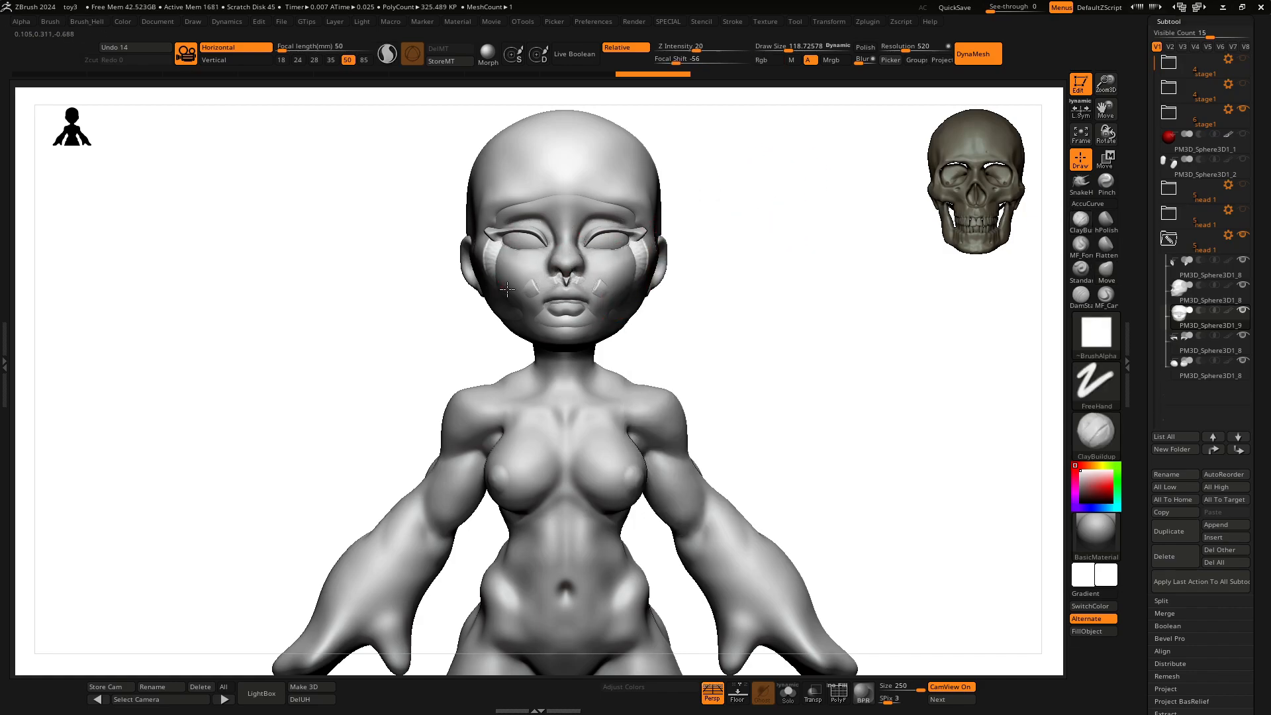
left_click_drag(636, 250, 640, 232)
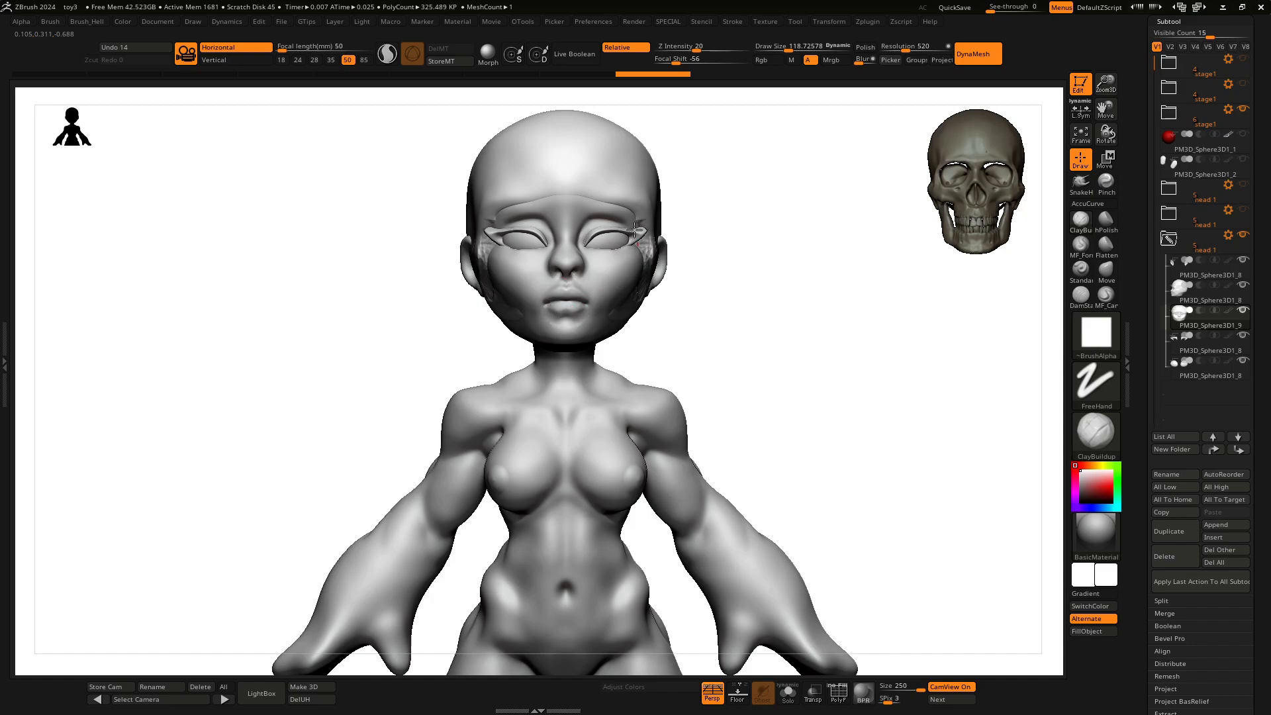
left_click_drag(748, 304, 664, 233)
left_click_drag(654, 304, 657, 263)
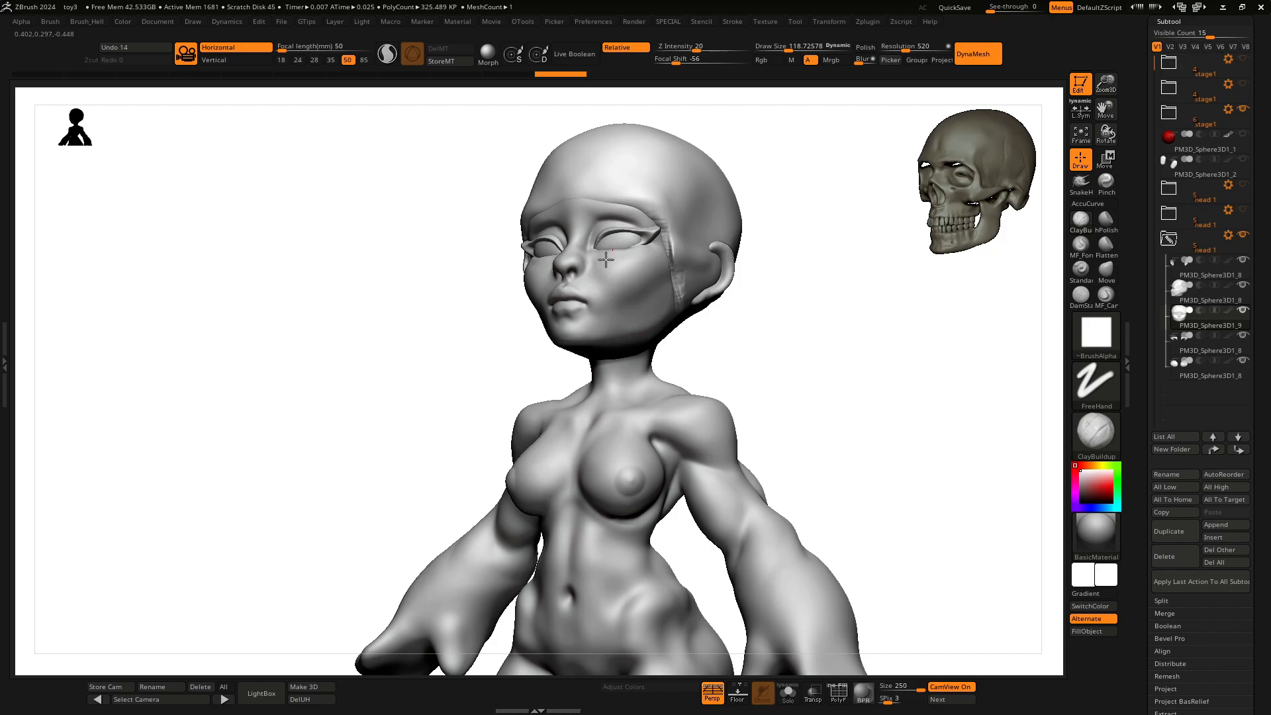
left_click_drag(797, 255, 920, 258)
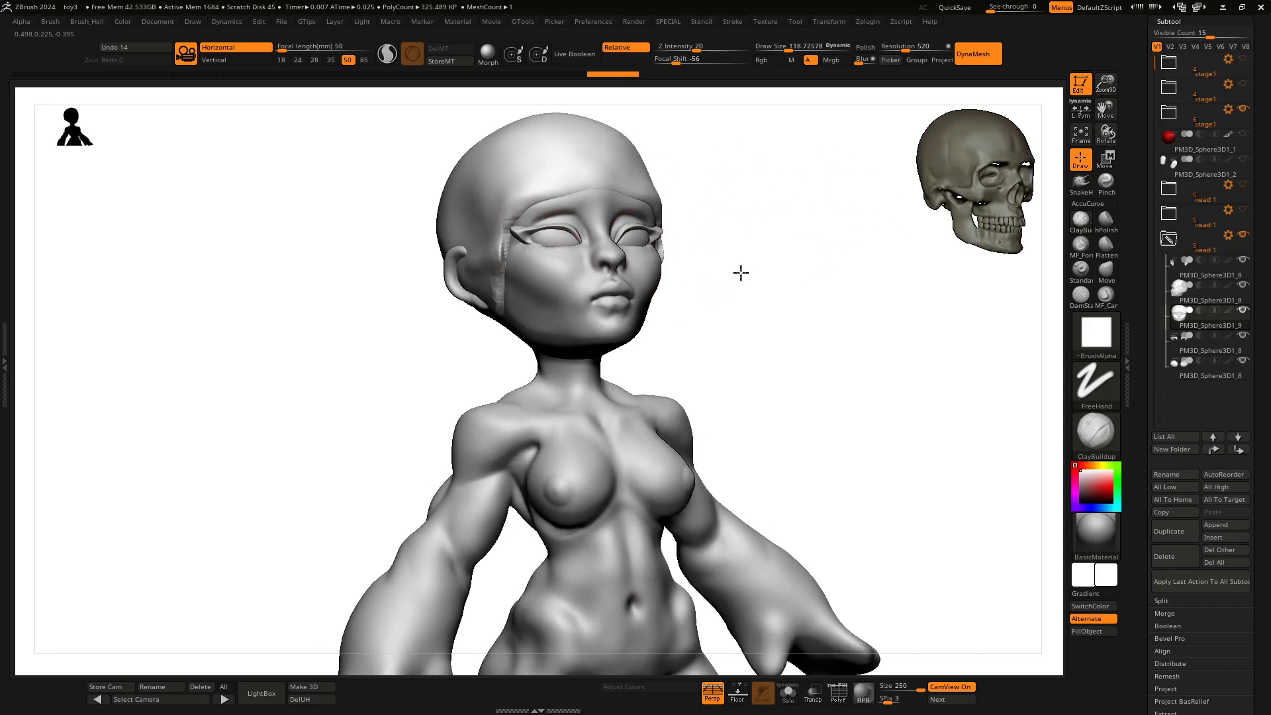
left_click_drag(740, 273, 701, 303, "shift")
Step: Remesh the duplicate head with DynaMesh, lowering its resolution to 200 and then to 120
key("space")
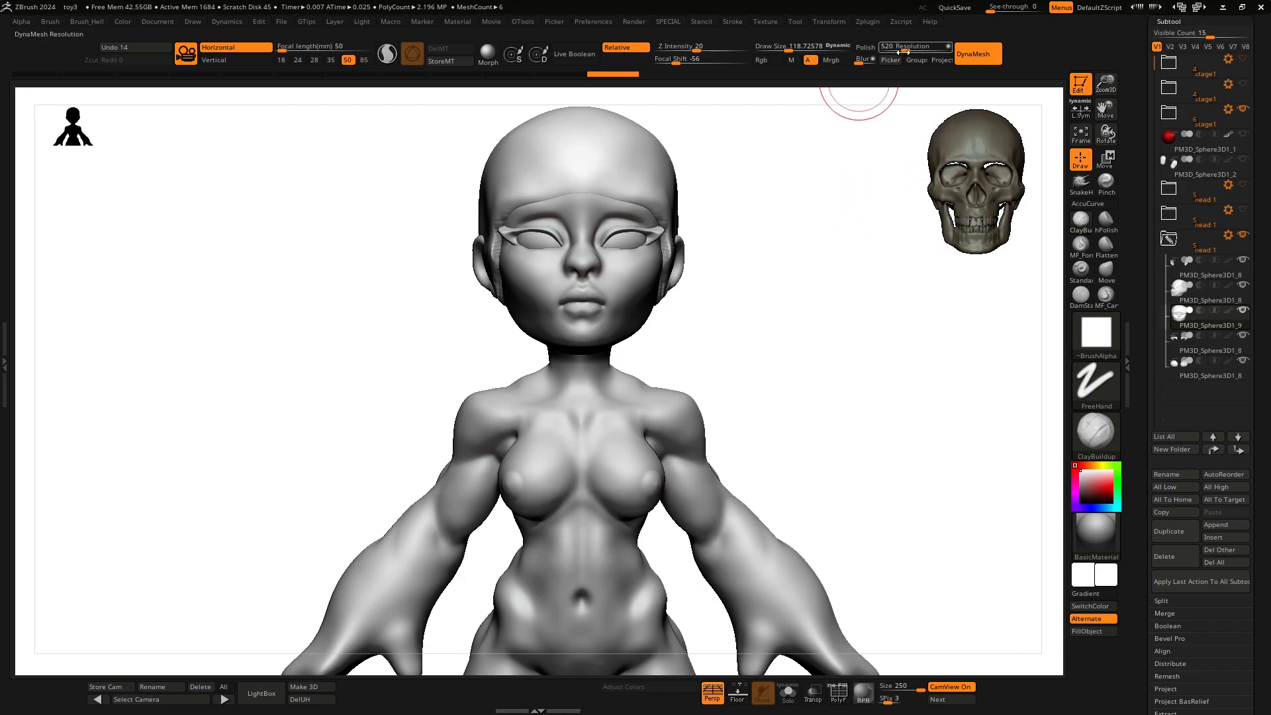
type("200")
key("Return")
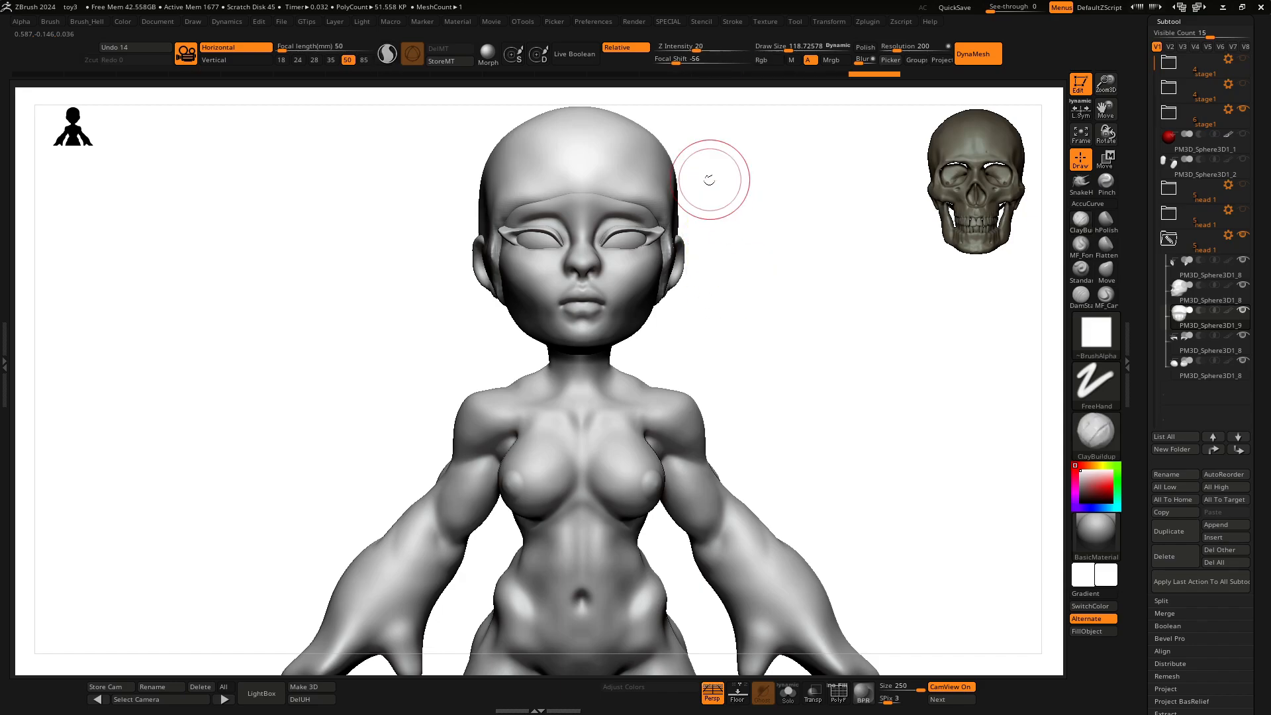
left_click(904, 48)
type("120")
key("Return")
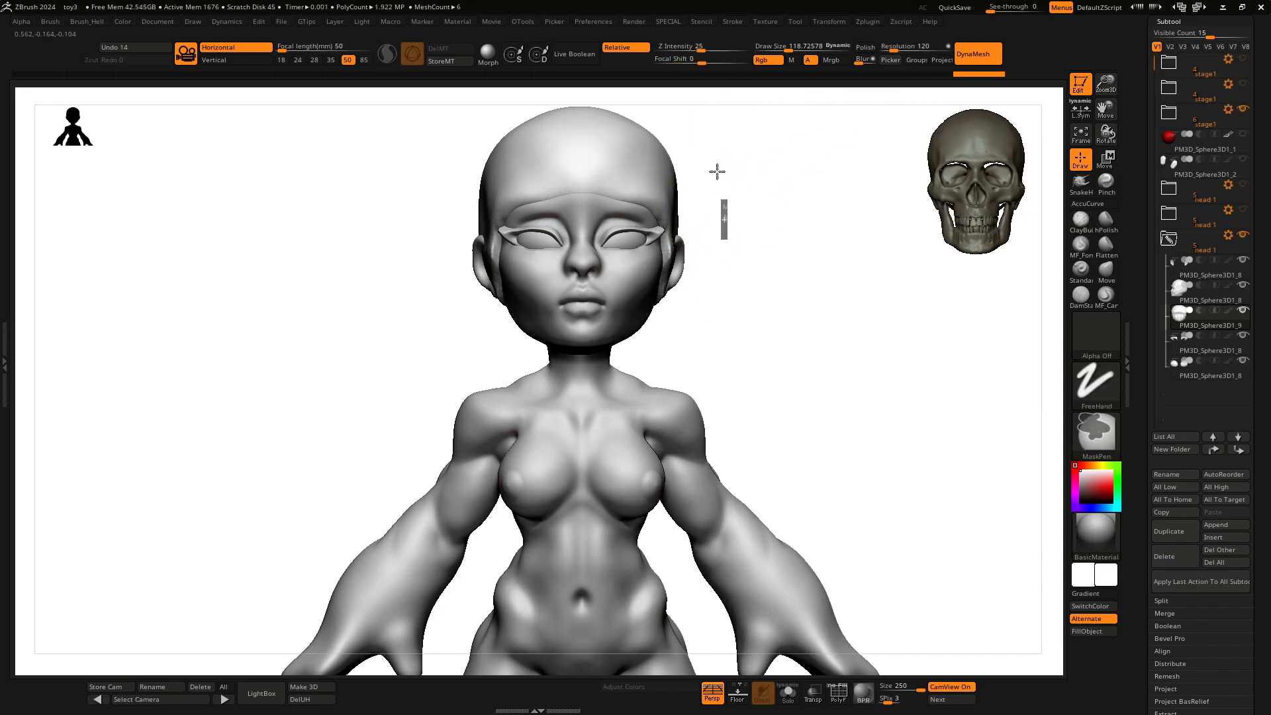
left_click_drag(734, 216, 740, 216)
Step: Pull the duplicate's brow edge down and forward into a fringe with the Move brush at draw size about 169
key("b")
key("m")
key("v")
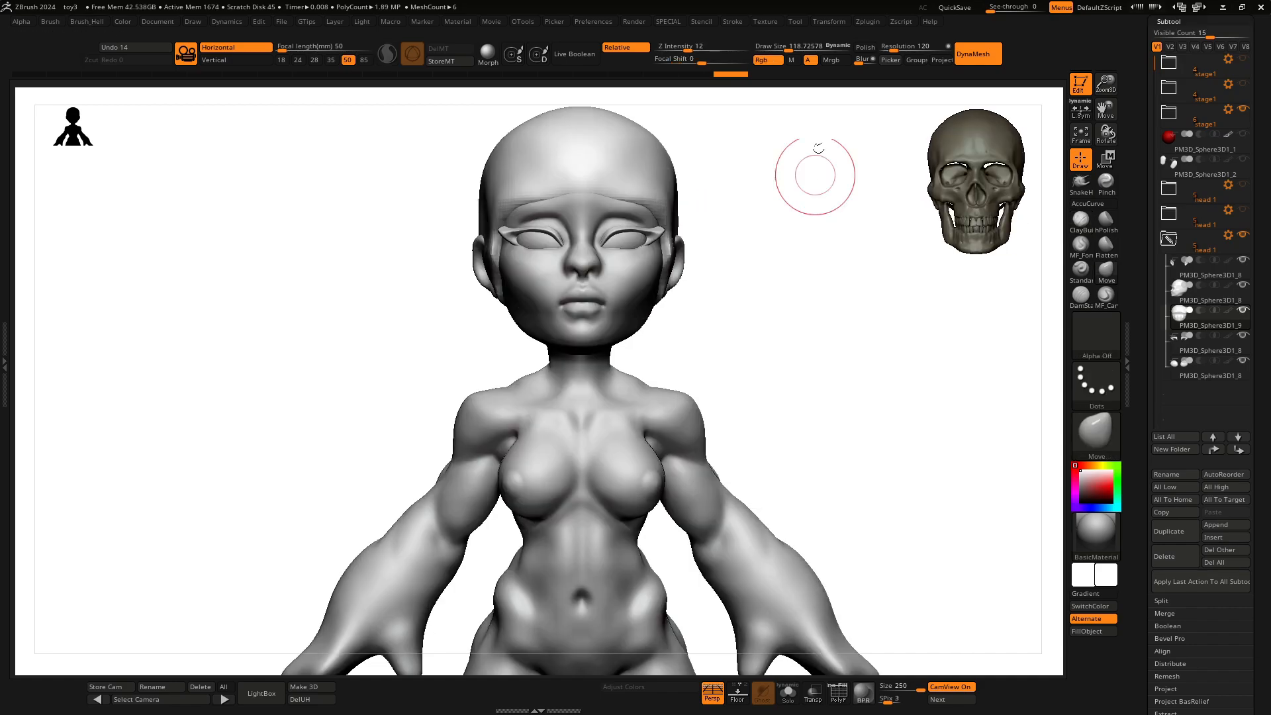
key("space")
left_click_drag(563, 191, 607, 156)
left_click_drag(748, 197, 677, 201)
left_click_drag(449, 257, 538, 289, "shift")
key("space")
left_click_drag(599, 246, 593, 246)
left_click_drag(549, 208, 550, 231)
left_click_drag(715, 221, 800, 234)
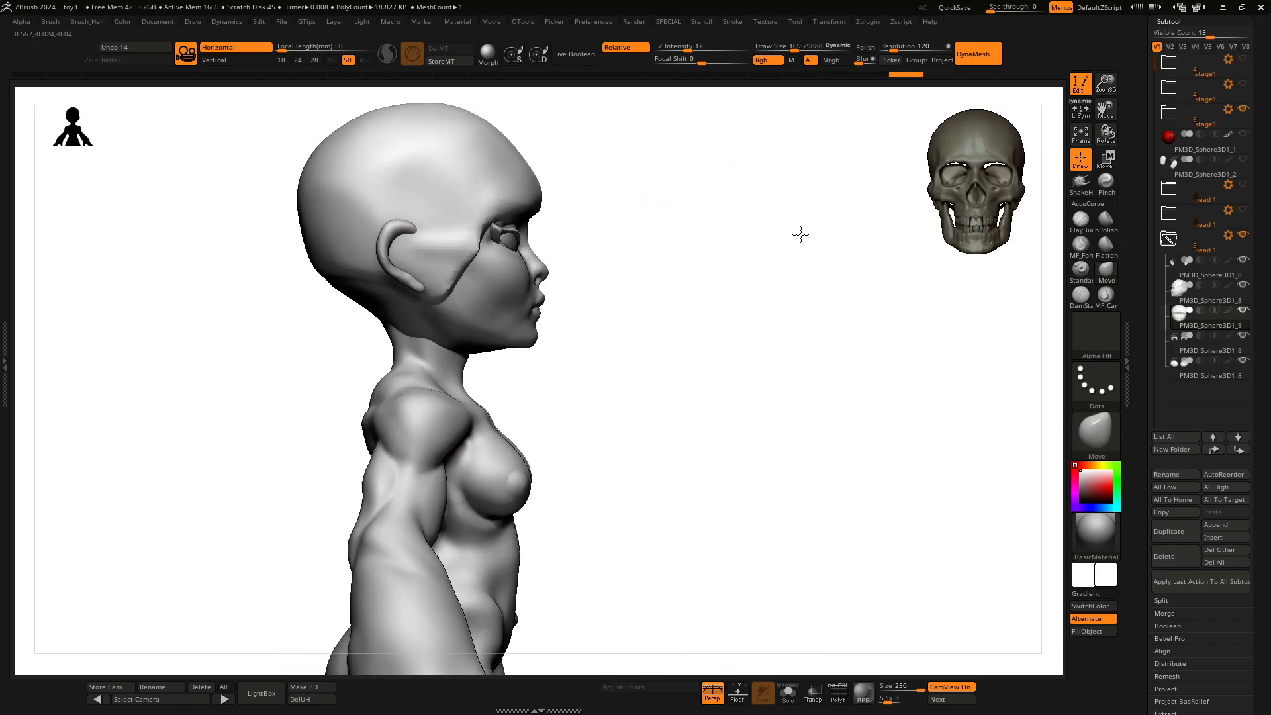
left_click_drag(667, 272, 682, 281, "alt")
key("f")
key("f")
left_click_drag(668, 207, 586, 337, "alt")
right_click_drag(713, 338, 563, 330)
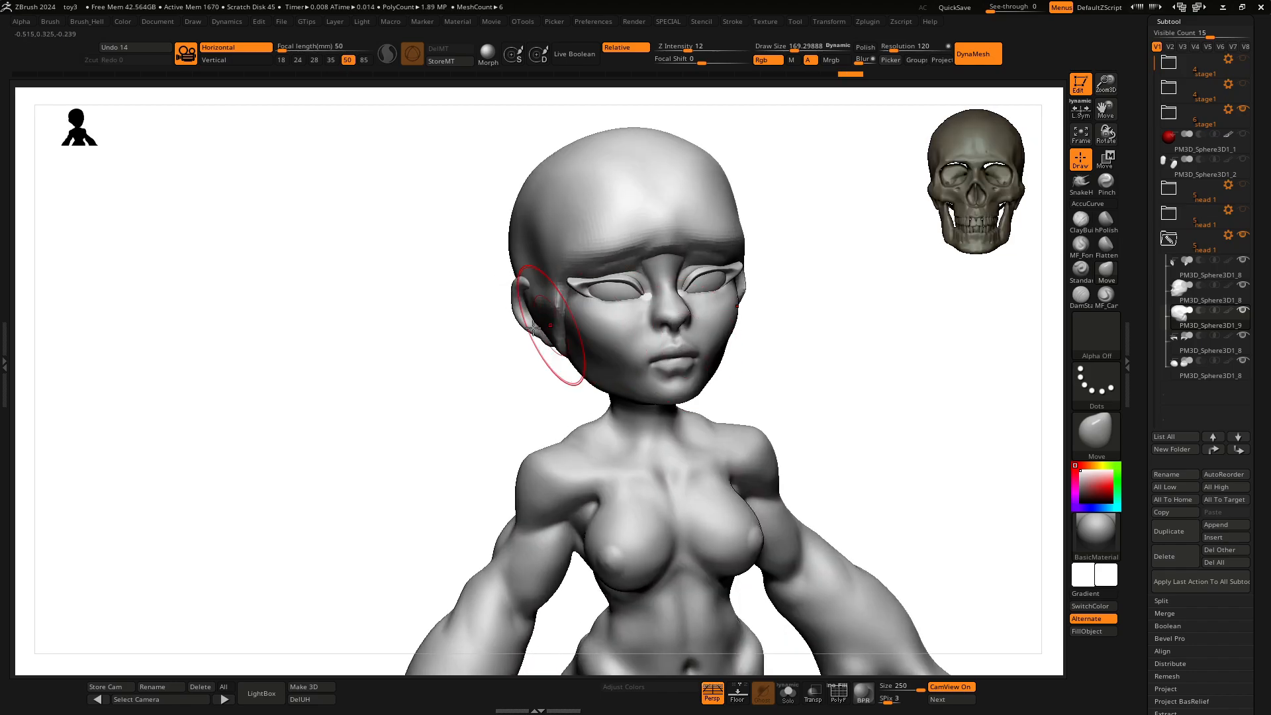
Step: Switch to the SnakeHook brush with a draw size of about 251
key("space")
left_click_drag(531, 329, 541, 329)
right_click_drag(539, 344, 491, 361)
key("space")
left_click(685, 296)
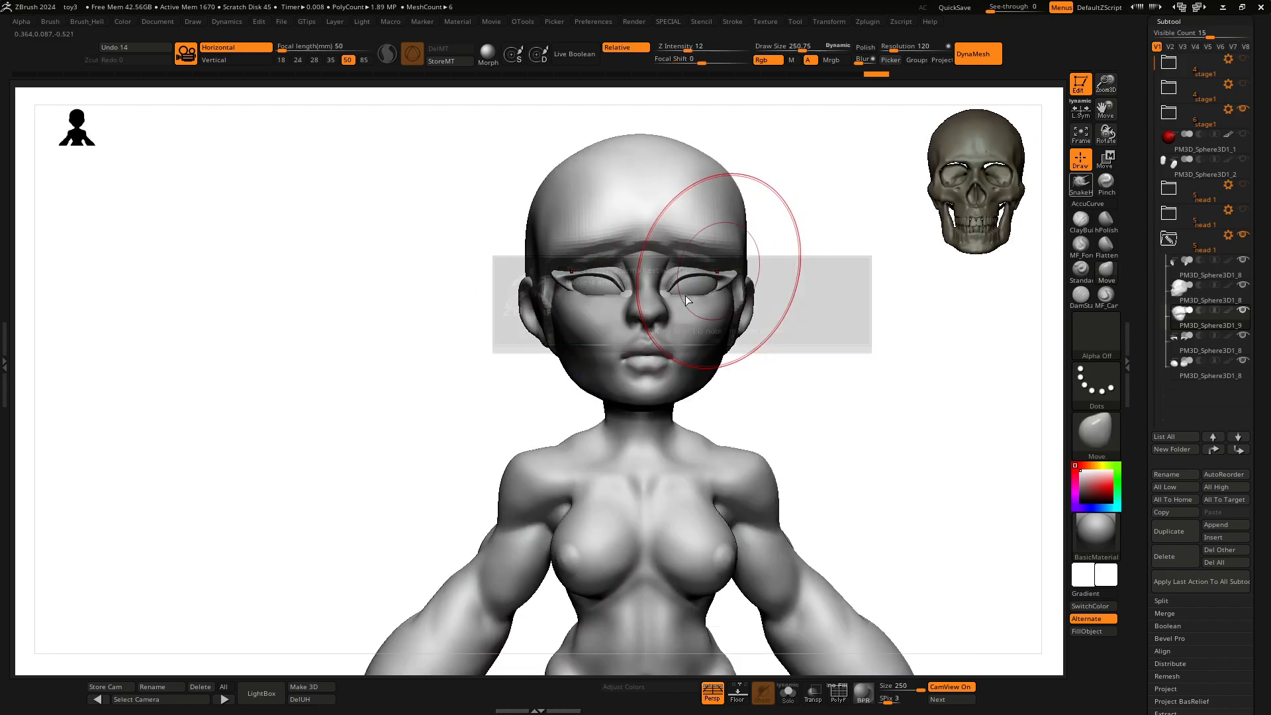
left_click(647, 336)
key("b")
key("s")
key("h")
mouse_move(793, 329)
right_mouse_down("alt")
mouse_move(714, 280)
mouse_move(662, 281)
right_mouse_up("alt")
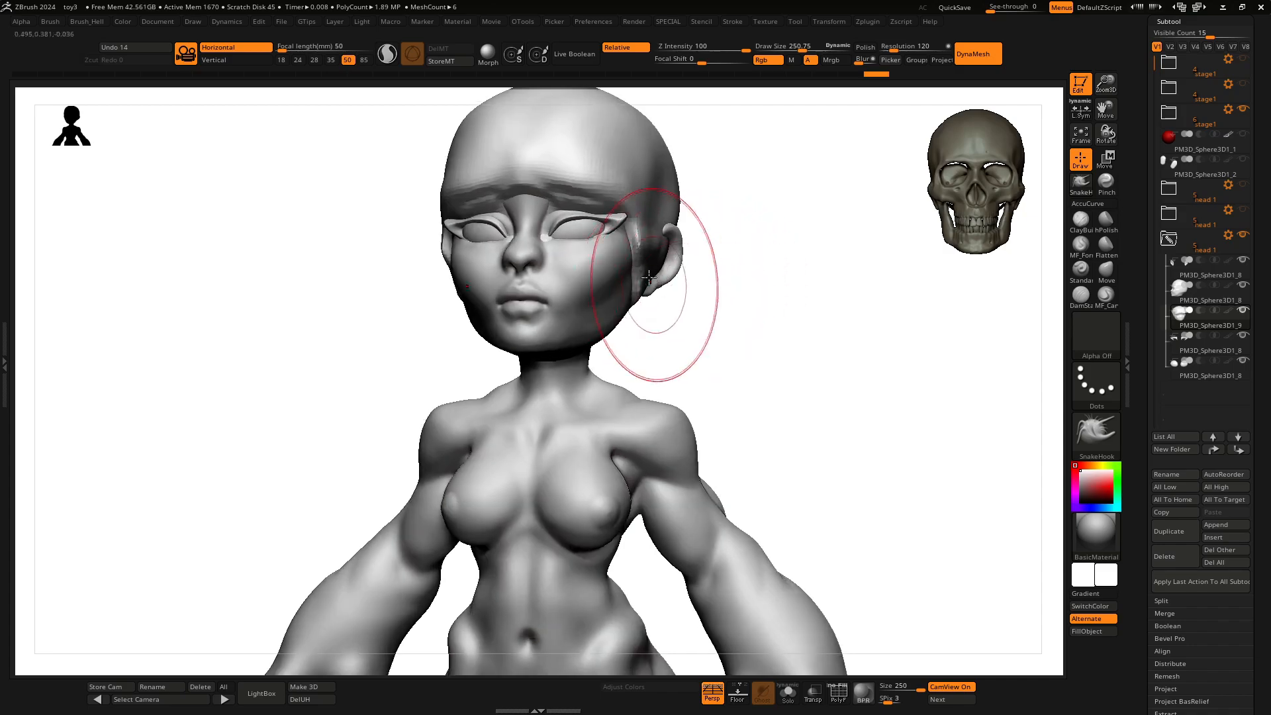
left_click_drag(654, 286, 660, 453)
right_click_drag(763, 330, 676, 335, "shift")
key("ctrl+z")
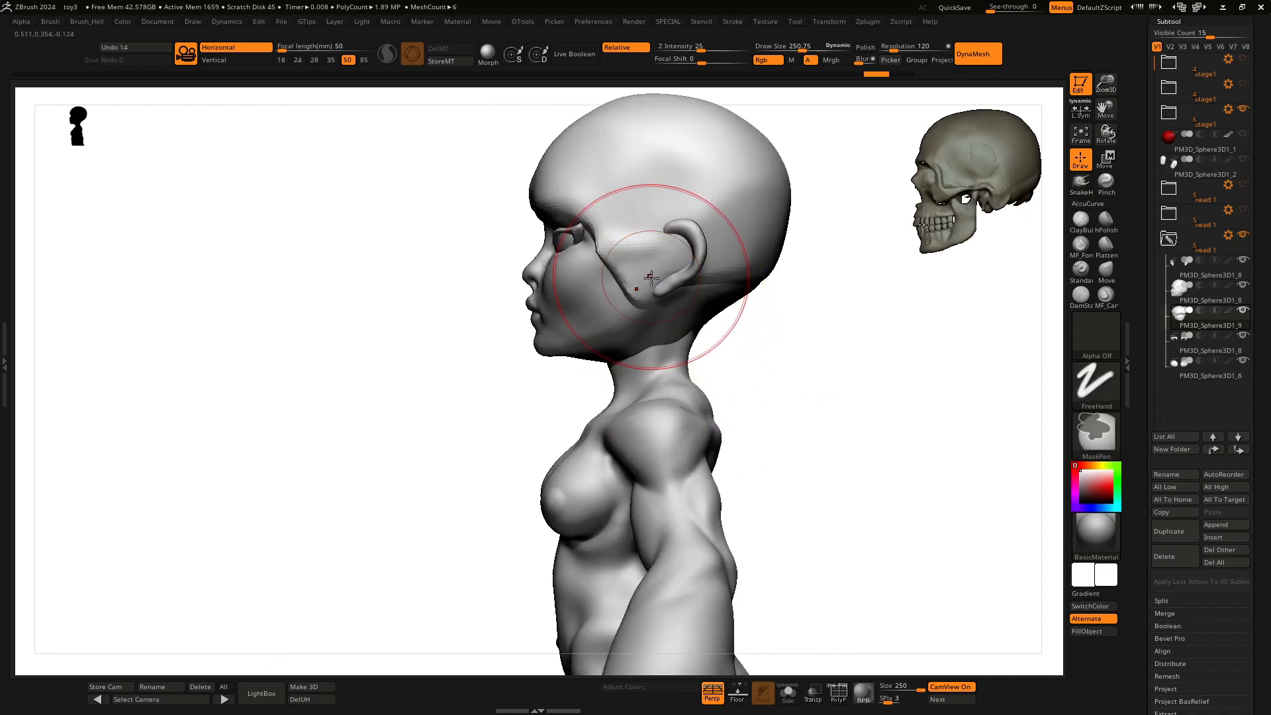
Step: Pull a long lock down from each temple to the chest in profile and draw the back hair down with SnakeHook
left_click_drag(640, 274, 572, 468)
left_click_drag(697, 286, 720, 338)
left_click_drag(764, 268, 782, 316)
mouse_move(820, 350)
right_mouse_down("alt")
mouse_move(745, 340)
mouse_move(814, 249)
right_mouse_up("alt")
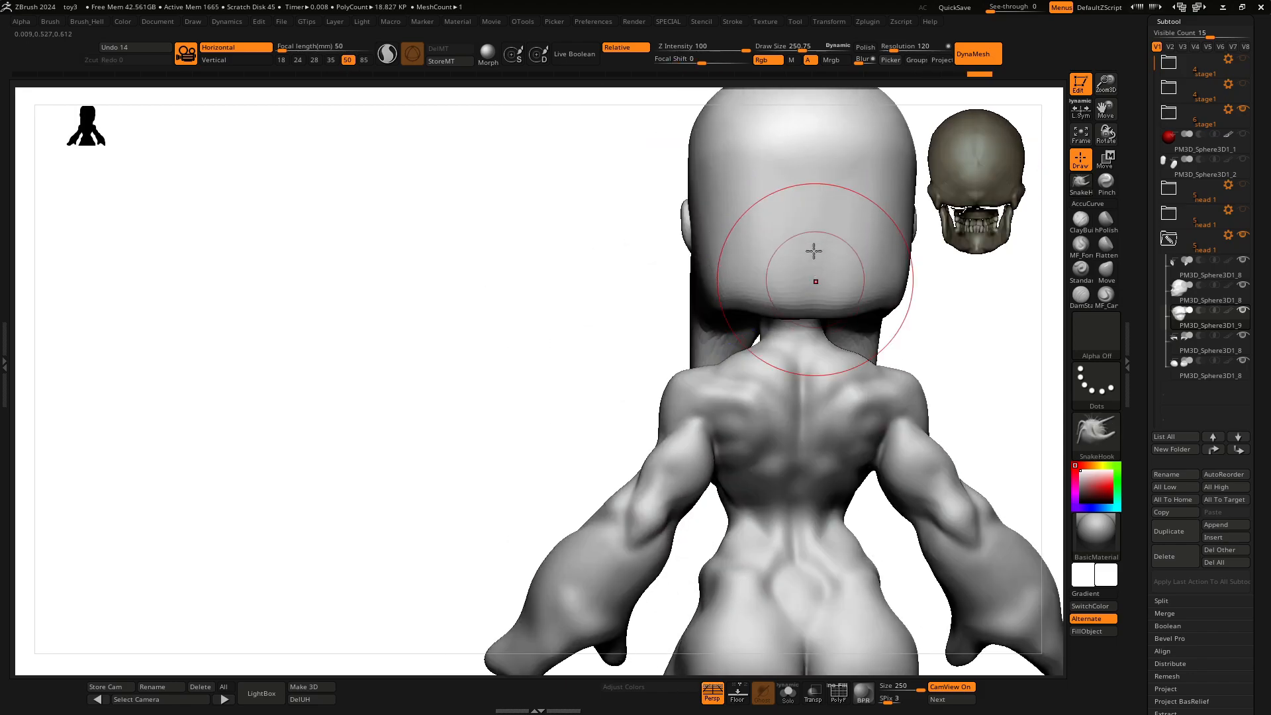
Step: Fill out the lower back and sides of the hair with SnakeHook, then smooth the back and the long side locks
right_click_drag(649, 339, 699, 324)
left_click_drag(700, 324, 743, 337)
right_click_drag(788, 338, 721, 328)
mouse_move(718, 327)
left_mouse_down()
mouse_move(740, 292)
mouse_move(717, 247)
left_mouse_up()
right_click_drag(738, 244, 801, 237)
left_click_drag(717, 268, 711, 305, "shift")
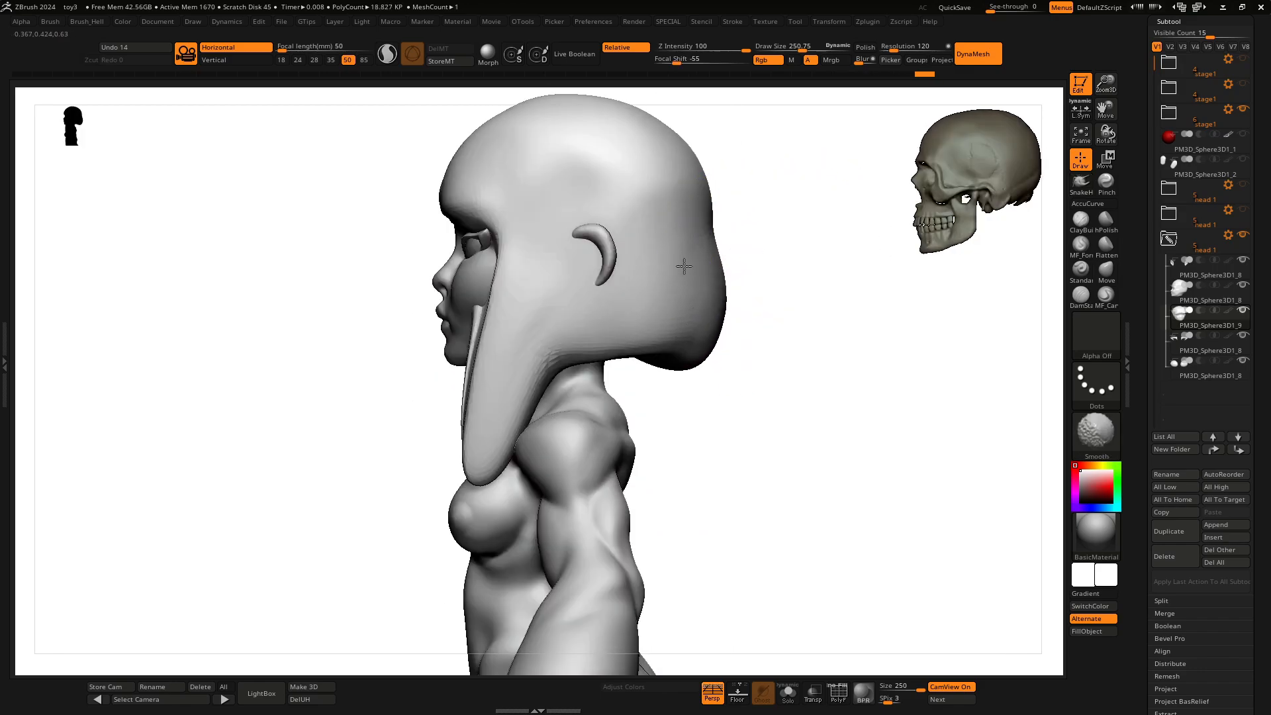
mouse_move(562, 354)
right_mouse_down()
mouse_move(801, 360)
mouse_move(760, 358)
mouse_move(741, 333)
right_mouse_up()
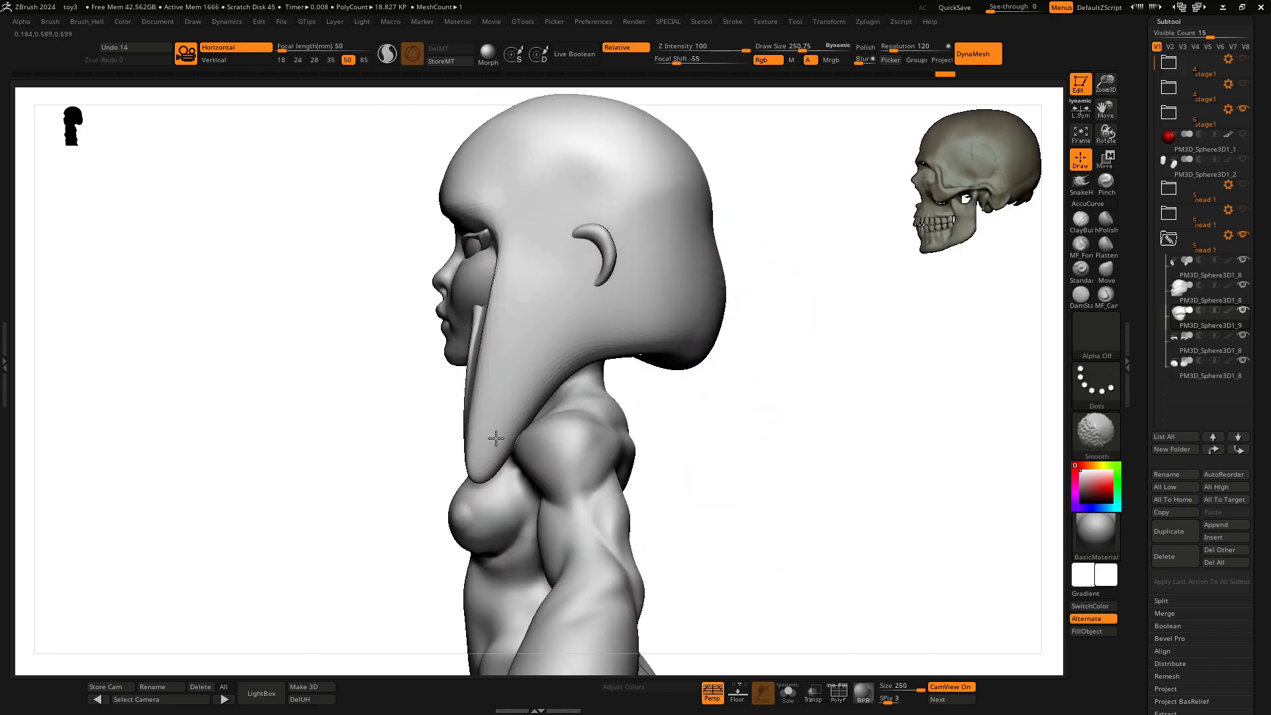
left_click_drag(485, 449, 490, 433, "shift")
Step: Raise the crown of the hair from the front with SnakeHook at draw size about 322
mouse_move(491, 432)
right_mouse_down()
mouse_move(765, 368)
mouse_move(816, 338)
right_mouse_up()
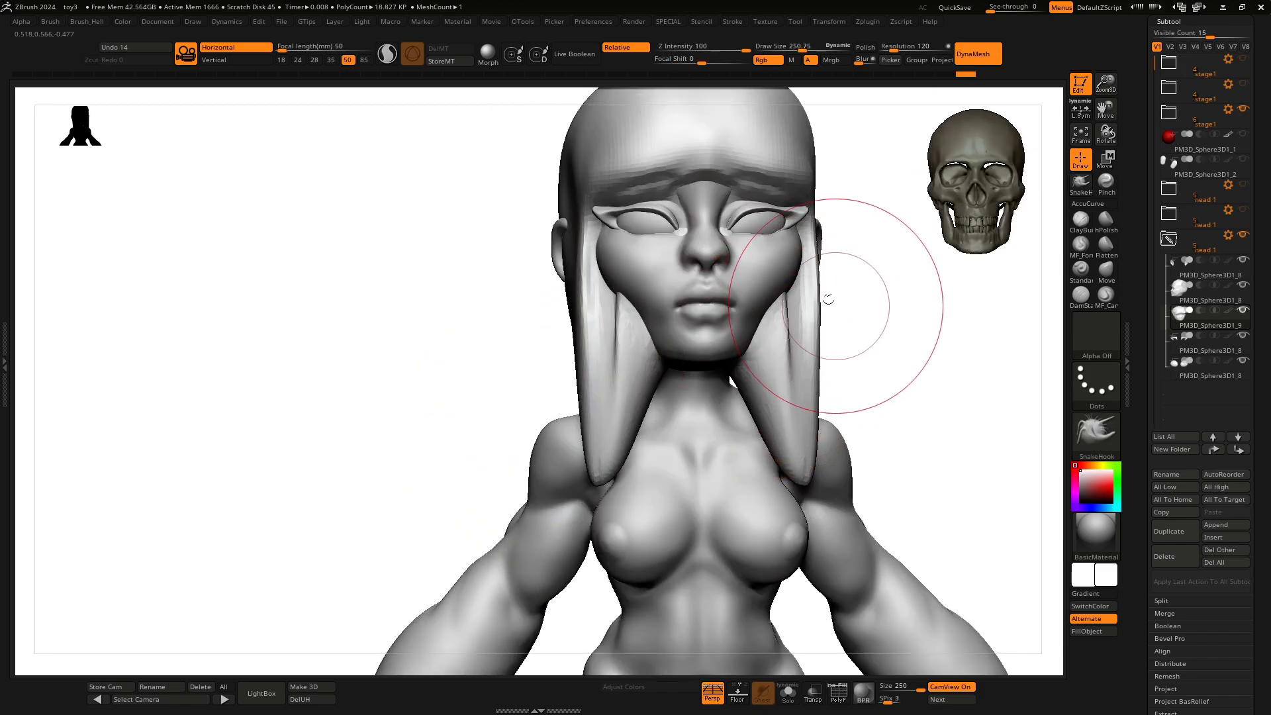
right_click_drag(864, 283, 736, 324)
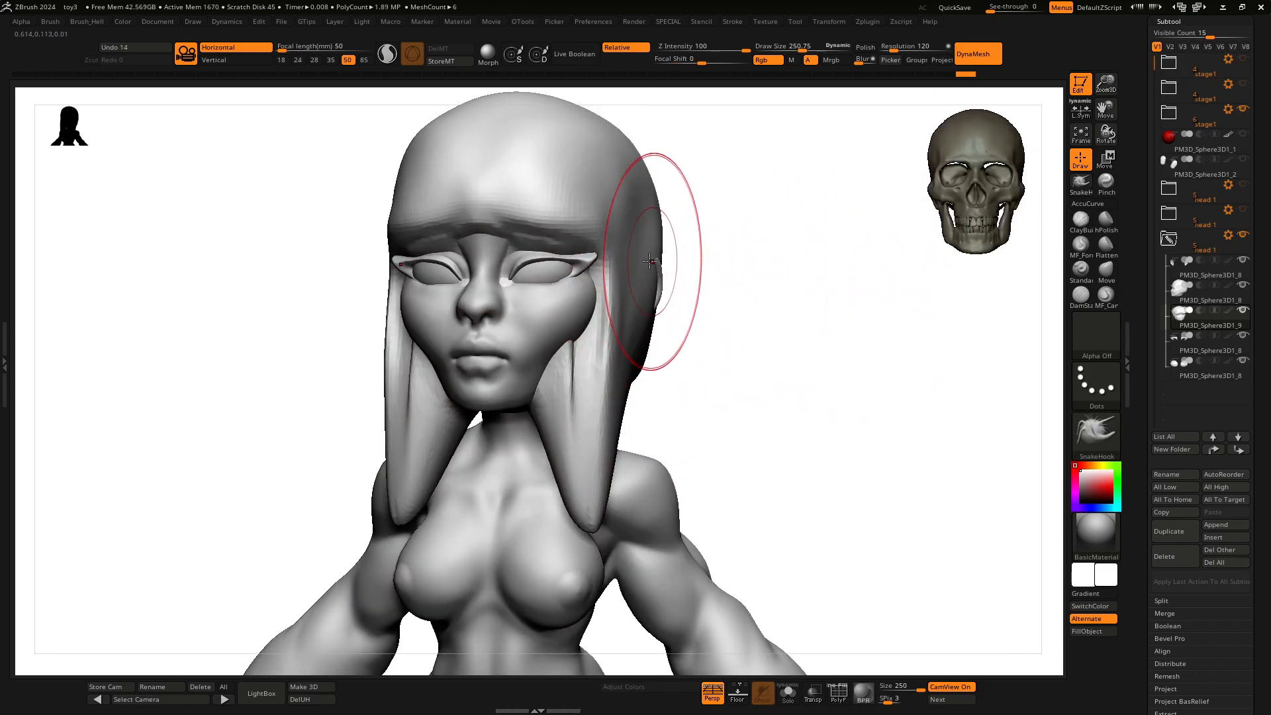
right_click_drag(640, 269, 724, 295, "shift")
key("f")
key("f")
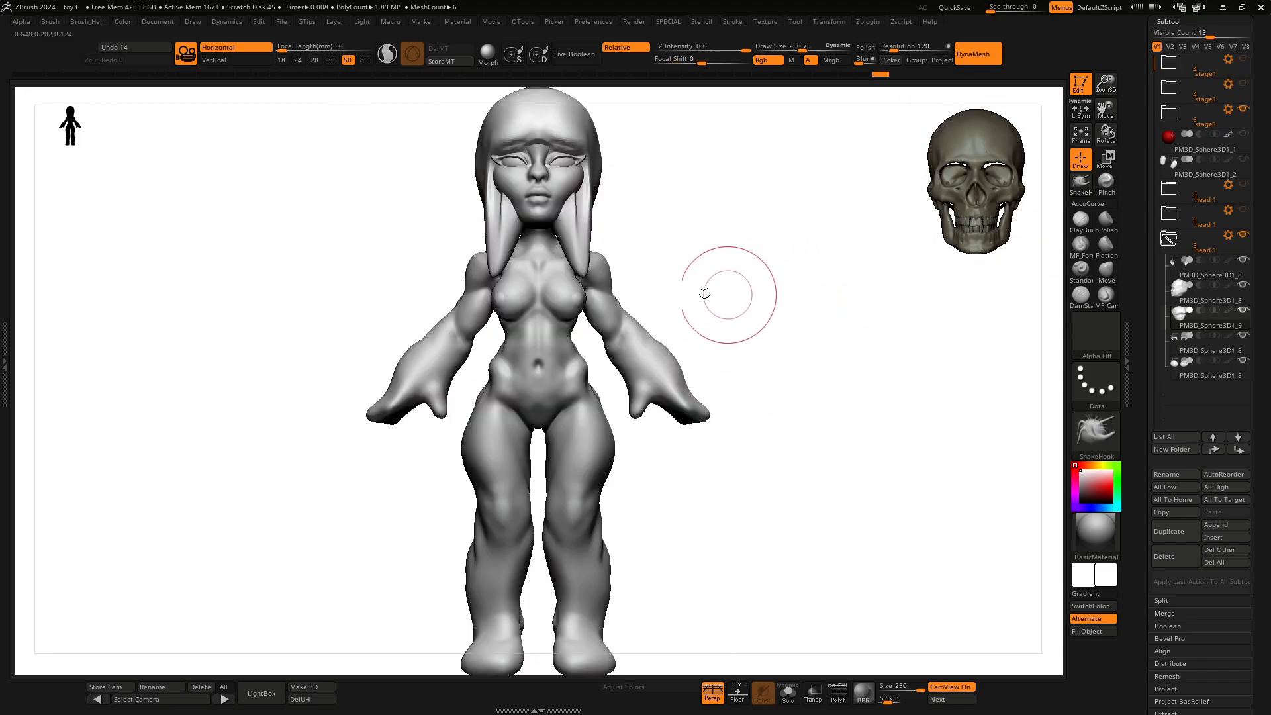
key("f")
right_click_drag(889, 201, 812, 227, "ctrl")
right_click_drag(708, 238, 715, 292, "alt")
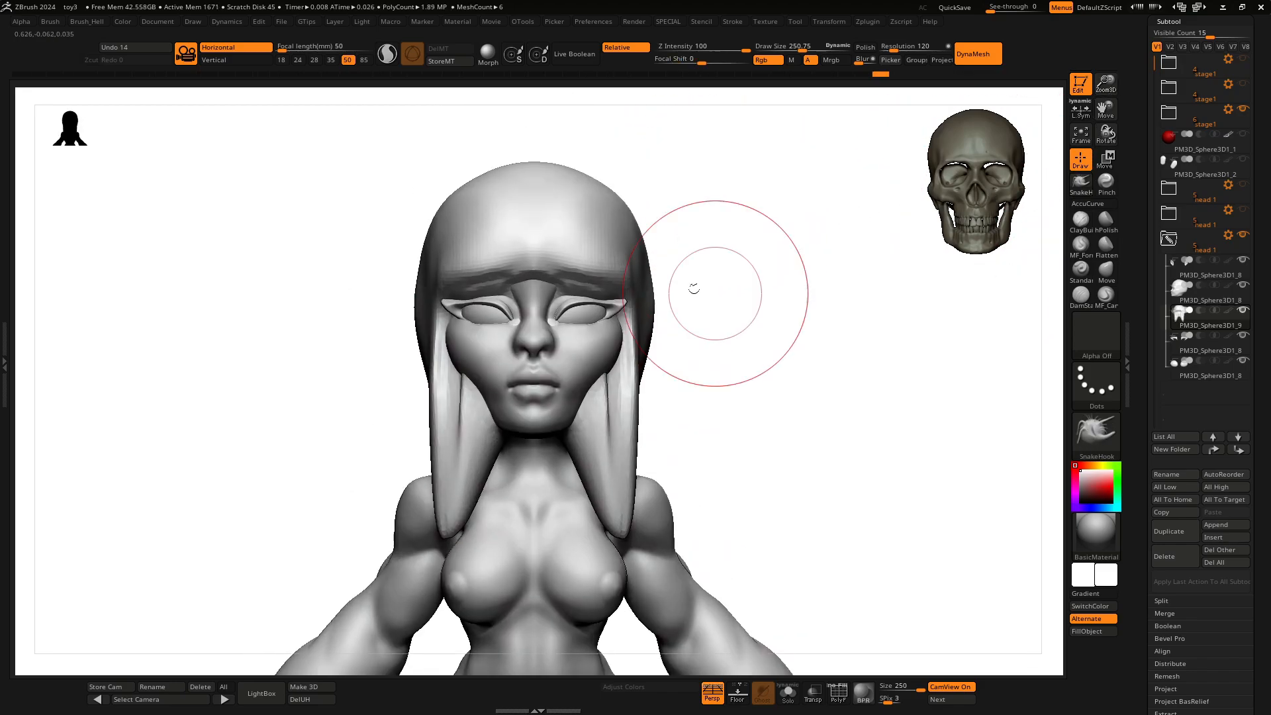
key("space")
left_click_drag(675, 290, 682, 290)
mouse_move(554, 187)
left_mouse_down()
mouse_move(556, 171)
mouse_move(606, 174)
left_mouse_up()
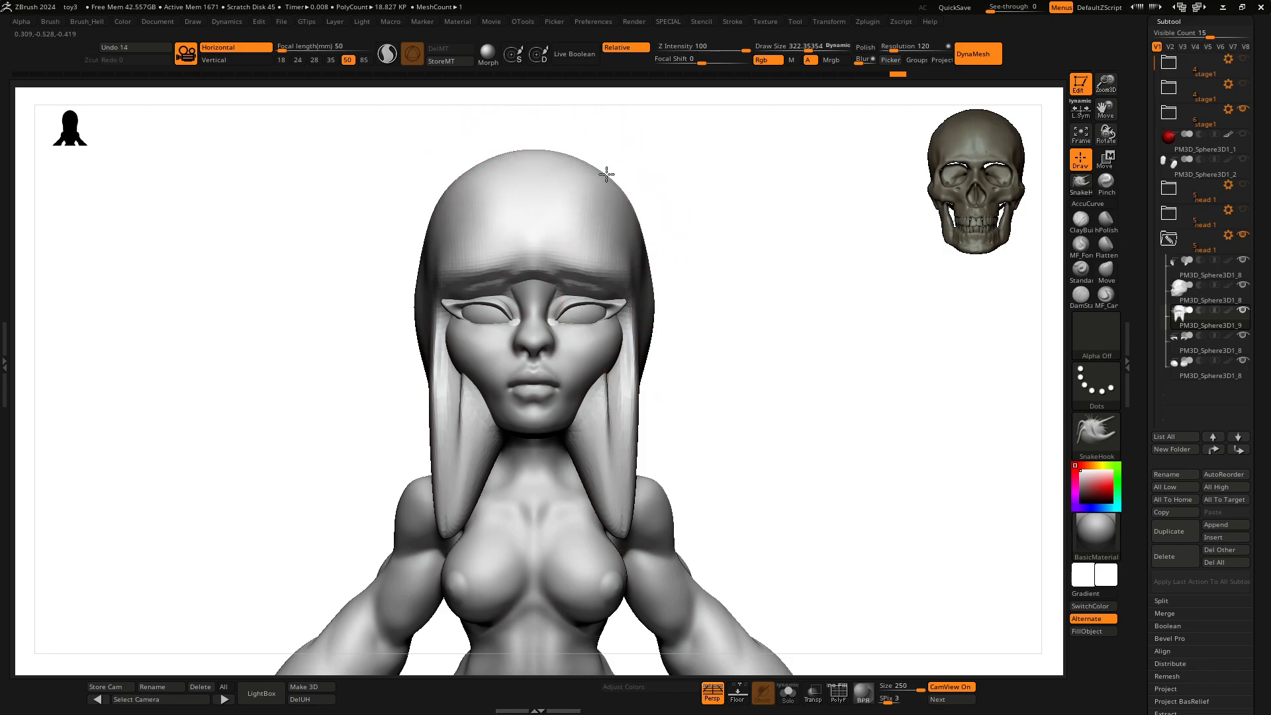
right_click_drag(669, 272, 681, 220, "alt")
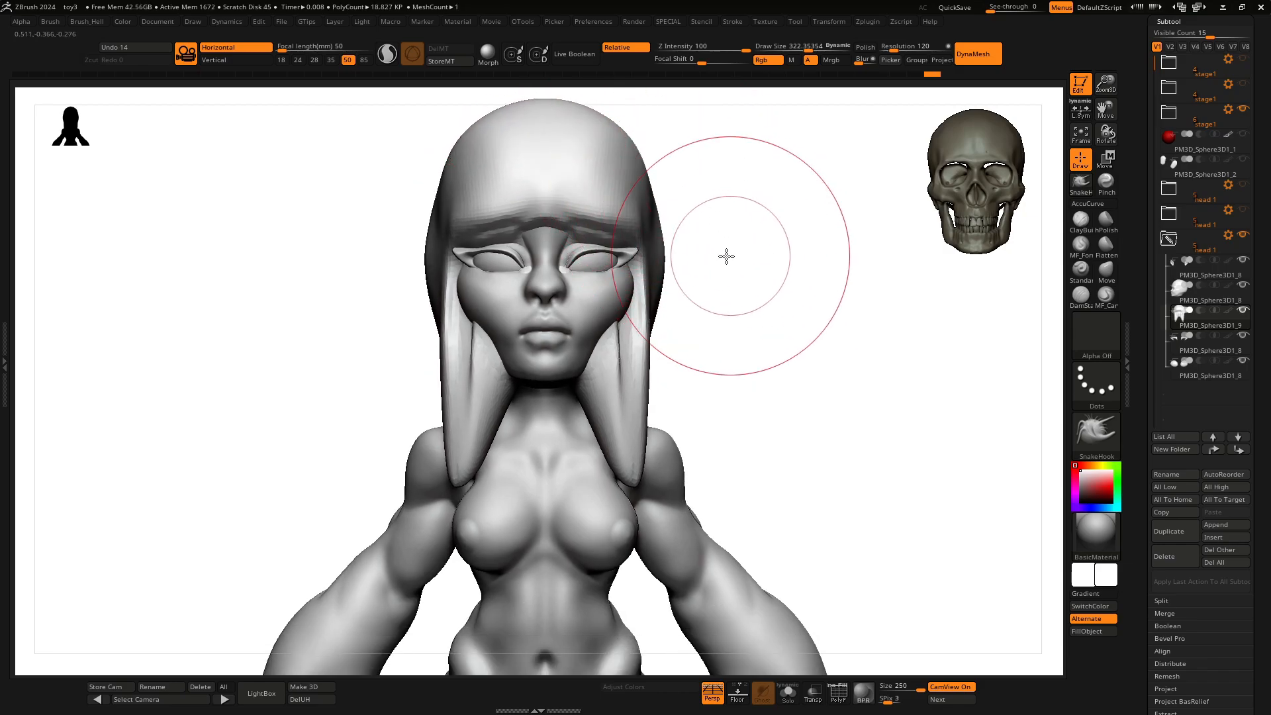
Step: Carve grooves between the fringe and side hair and along the side locks with DamStandard at draw size about 151
right_click_drag(726, 256, 510, 407)
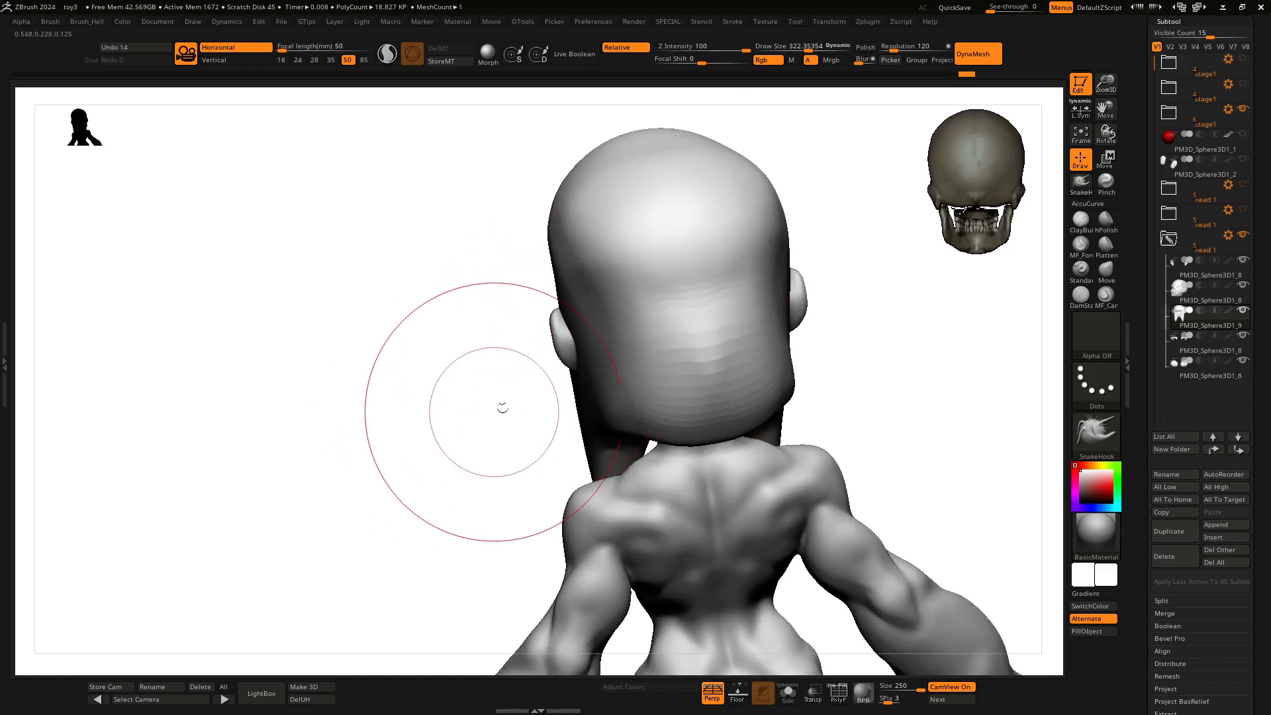
right_click_drag(503, 406, 598, 387)
key("space")
left_click_drag(594, 397, 580, 397)
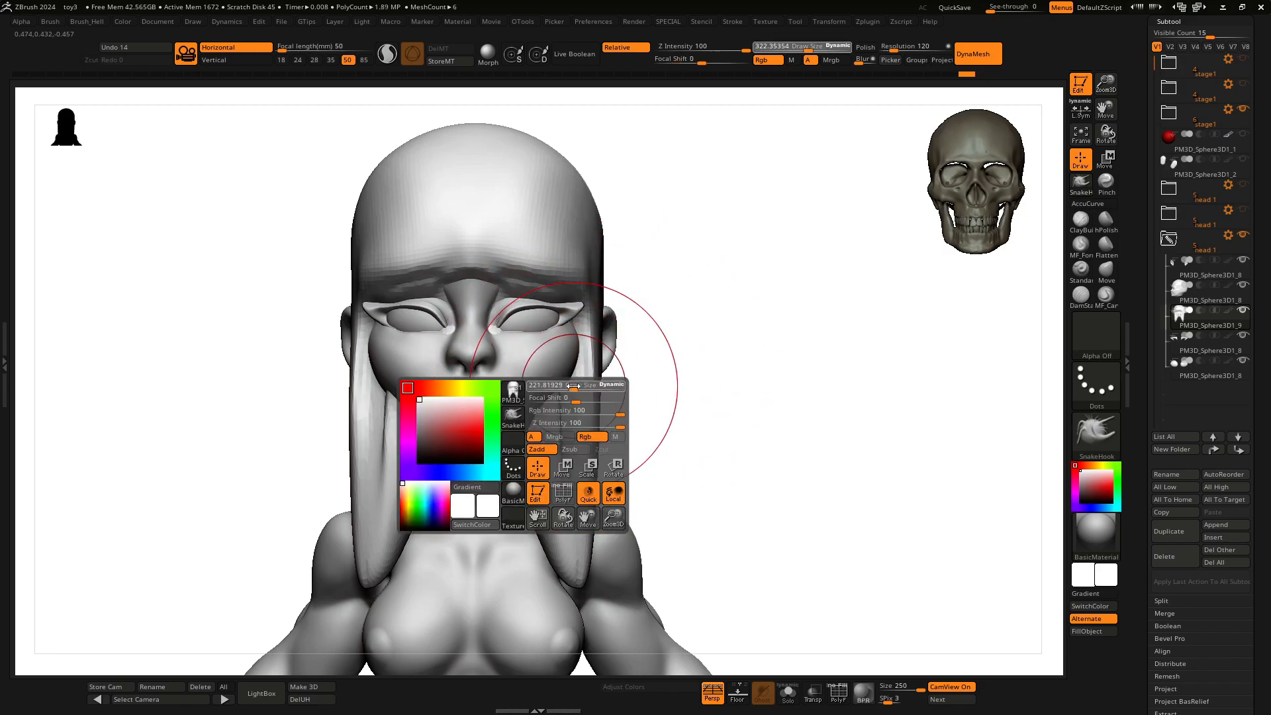
key("grave")
left_click(695, 355)
right_click_drag(695, 307, 792, 276, "alt")
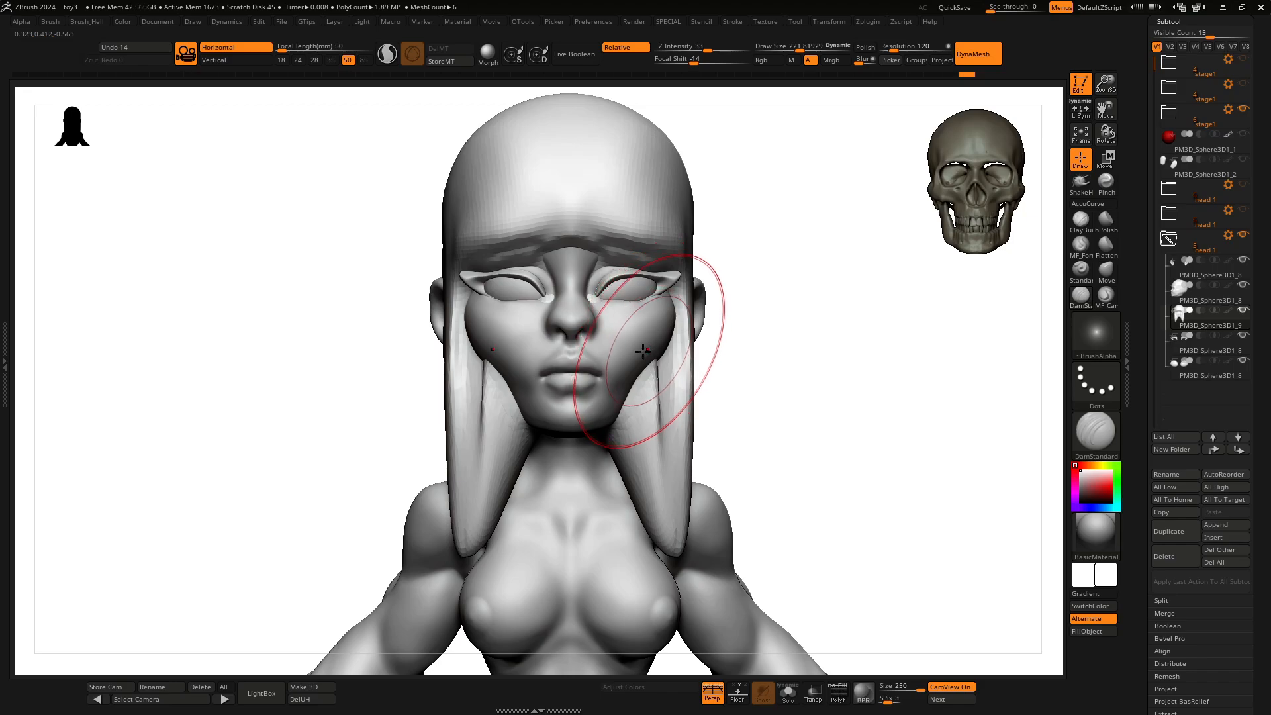
key("space")
right_click_drag(770, 291, 854, 380, "alt")
left_click_drag(528, 196, 550, 352)
right_click_drag(853, 301, 792, 331)
right_click_drag(800, 375, 771, 206, "alt")
left_click_drag(676, 282, 663, 354)
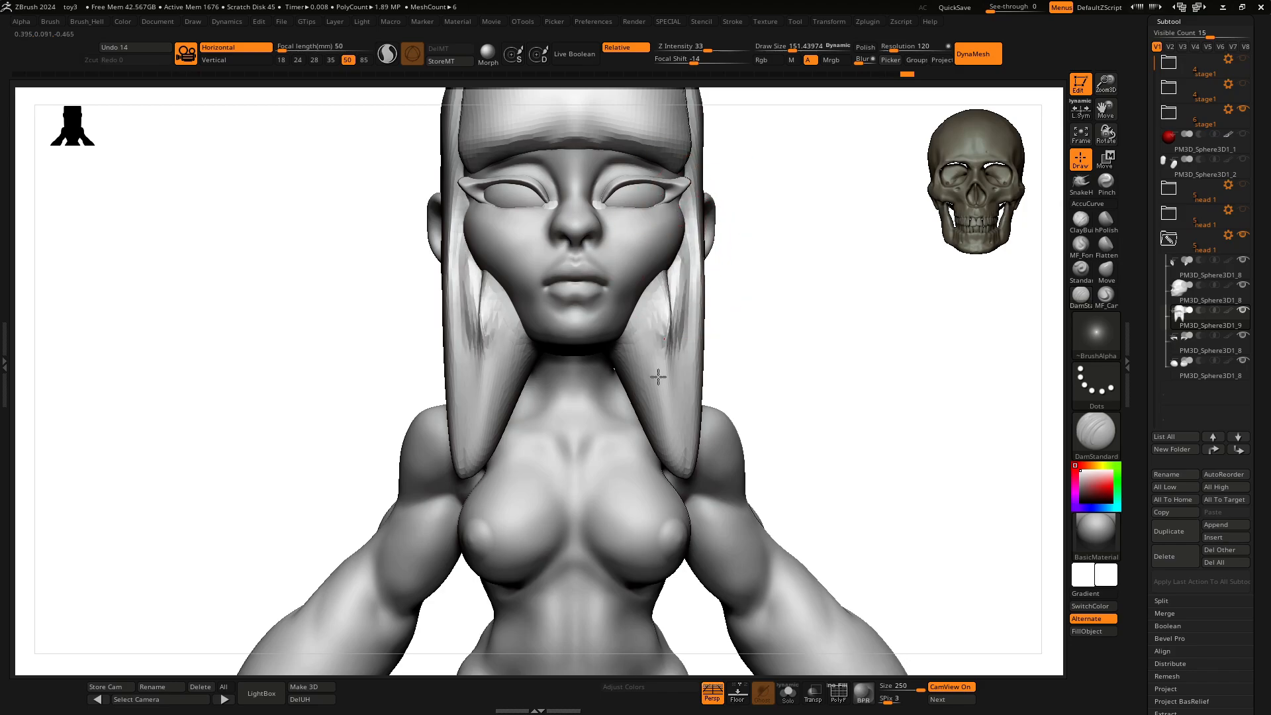
Step: Remesh the hair with DynaMesh and smooth the grooves on the side locks below the cheeks
left_click_drag(797, 370, 766, 360, "ctrl")
left_click_drag(674, 285, 667, 334, "shift")
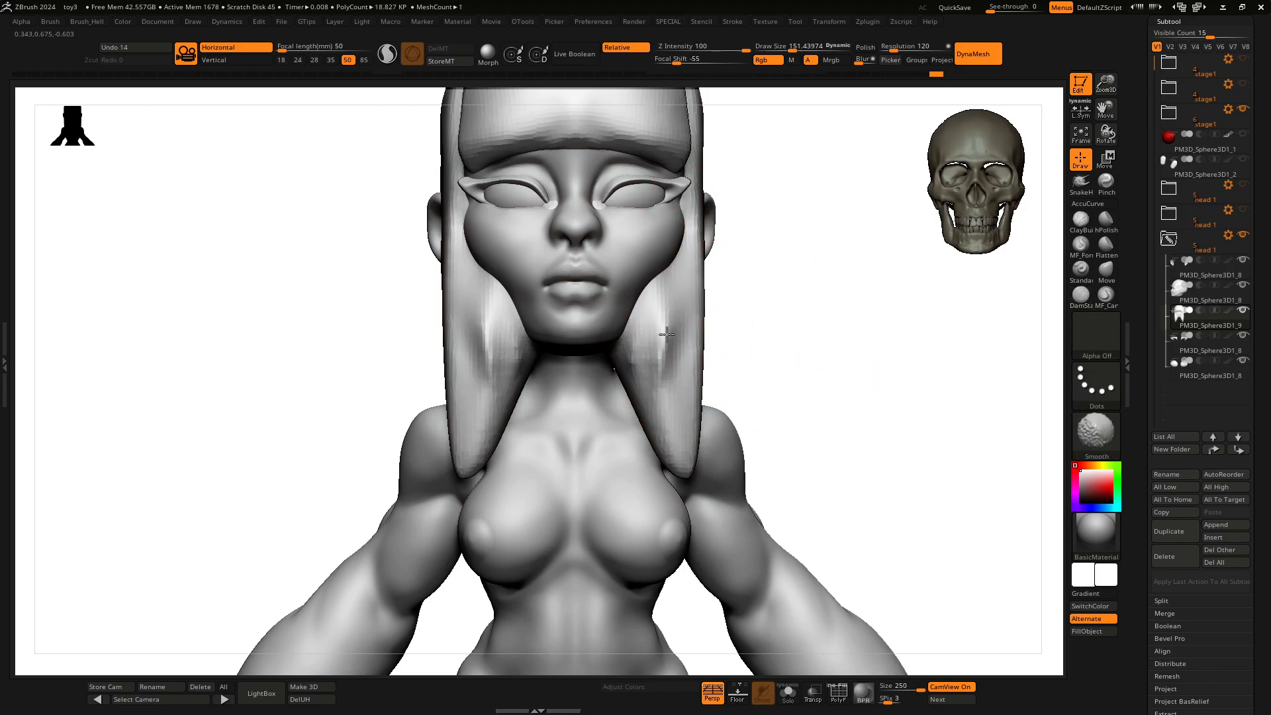
mouse_move(680, 340)
right_mouse_down()
mouse_move(732, 307)
mouse_move(772, 312)
mouse_move(773, 289)
mouse_move(762, 338)
right_mouse_up()
Step: Widen the side locks outward and clear them from the cheeks with the Move brush at draw sizes of about 243 and 266
key("b")
left_click(817, 311)
key("space")
left_click_drag(696, 283, 706, 284)
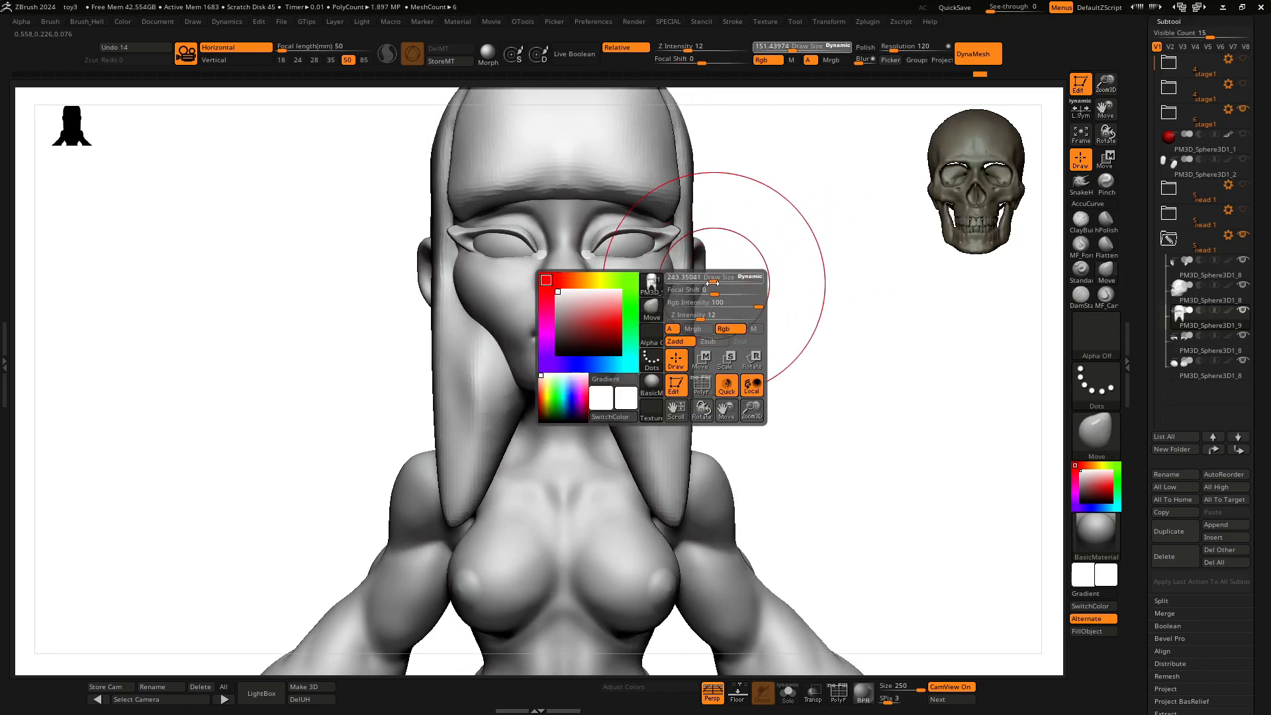
left_click_drag(682, 344, 712, 347)
left_click_drag(692, 284, 711, 284)
left_click_drag(687, 352, 711, 344)
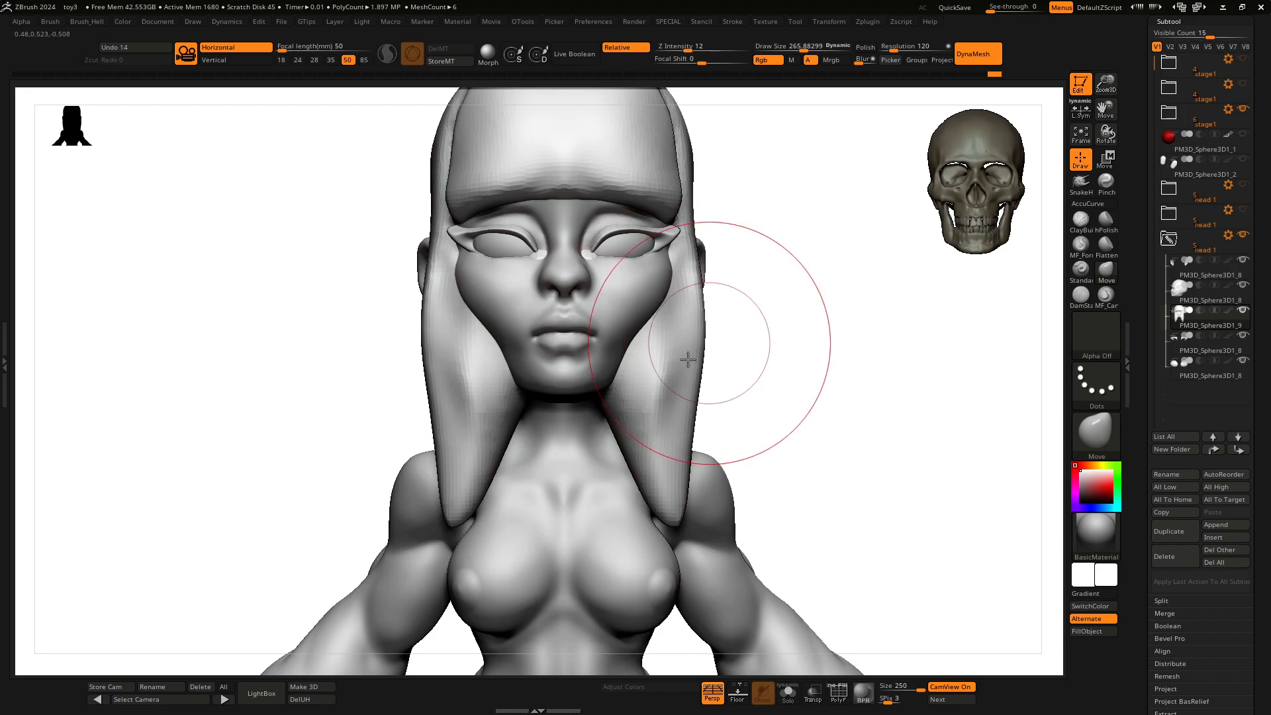
left_click_drag(688, 390, 701, 391)
right_click_drag(786, 383, 664, 364)
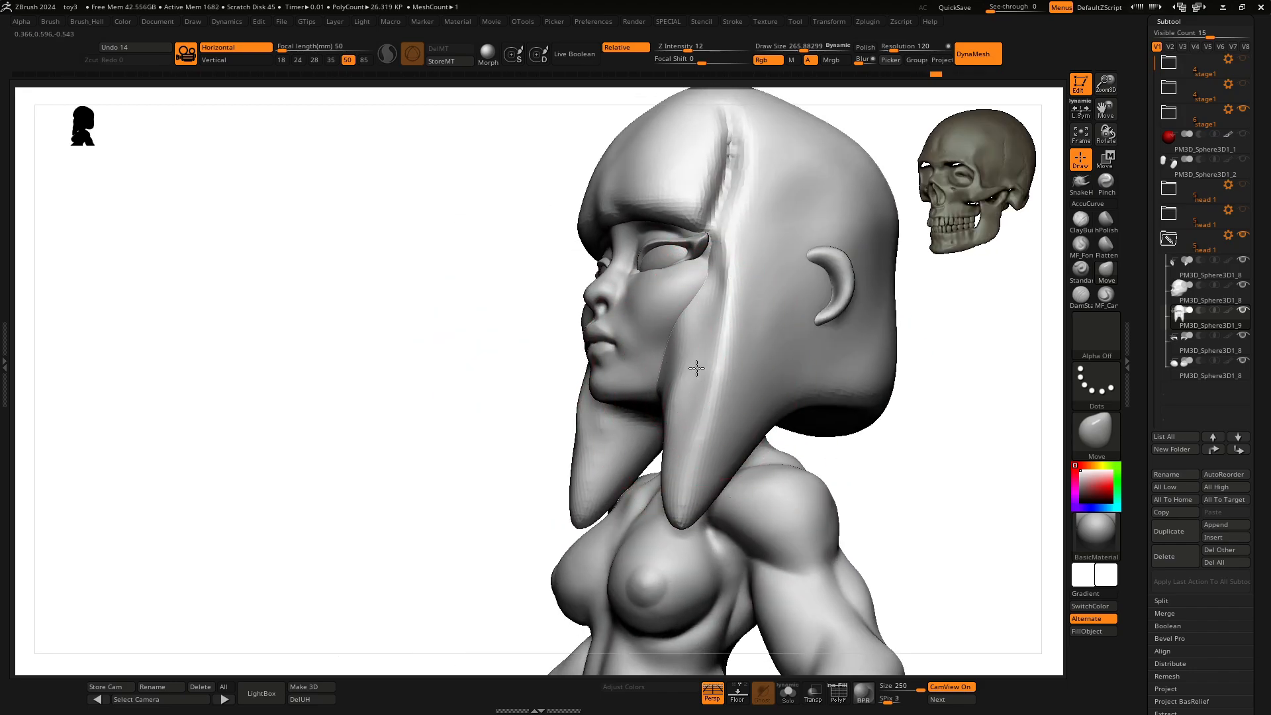
mouse_move(931, 501)
right_mouse_down()
mouse_move(556, 497)
mouse_move(585, 363)
mouse_move(519, 505)
mouse_move(653, 377)
right_mouse_up()
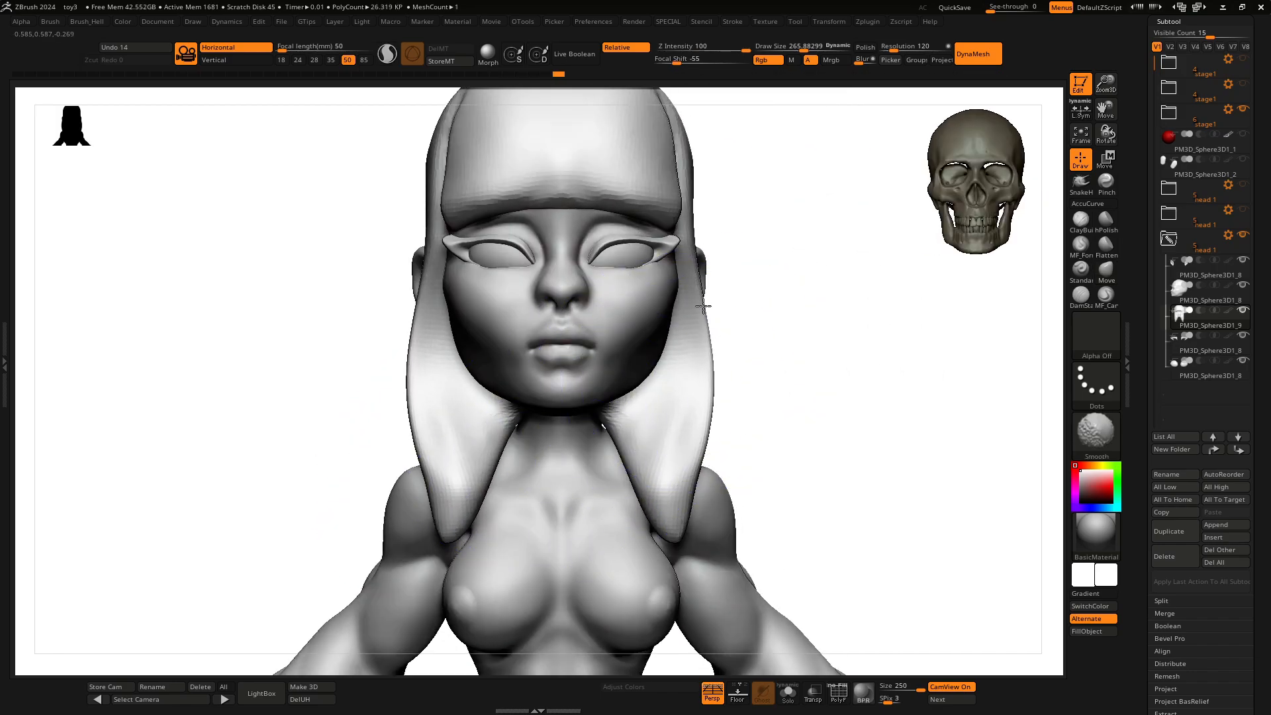
Step: Smooth the outer side hair and the crown, remeshing the hair with DynaMesh after each smoothing pass
left_click_drag(702, 306, 698, 150, "shift")
left_click_drag(773, 340, 803, 346, "ctrl")
right_click_drag(796, 296, 798, 452, "alt")
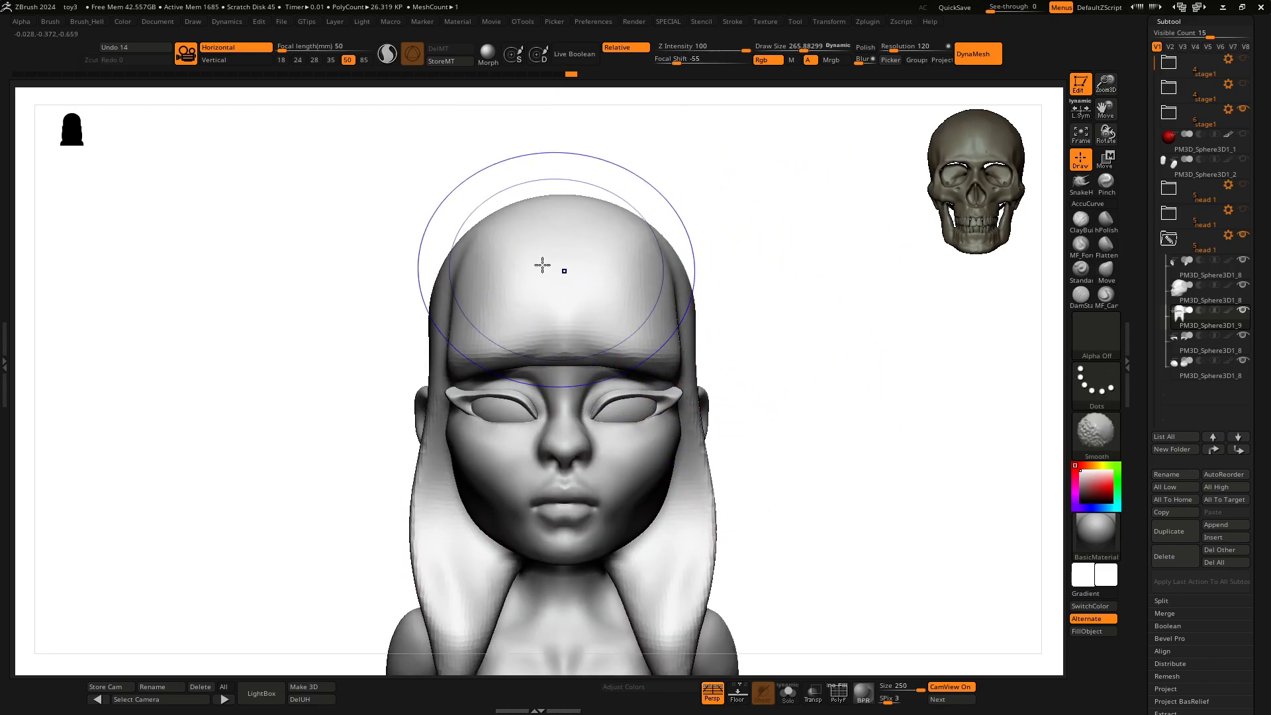
left_click_drag(758, 391, 812, 450, "ctrl")
mouse_move(787, 344)
right_mouse_down("alt")
mouse_move(797, 247)
mouse_move(794, 259)
right_mouse_up("alt")
Step: Flatten the crown and fringe of the hair with the hPolish brush at draw size about 266
key("b")
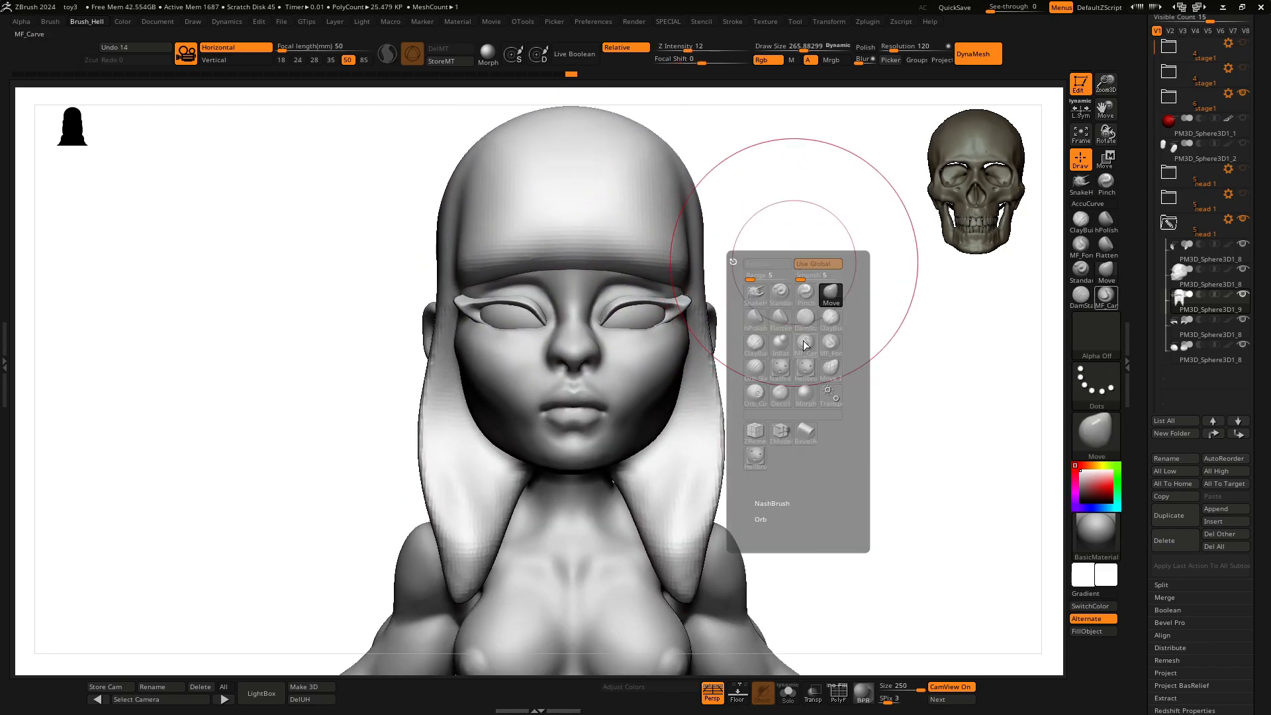
left_click(754, 319)
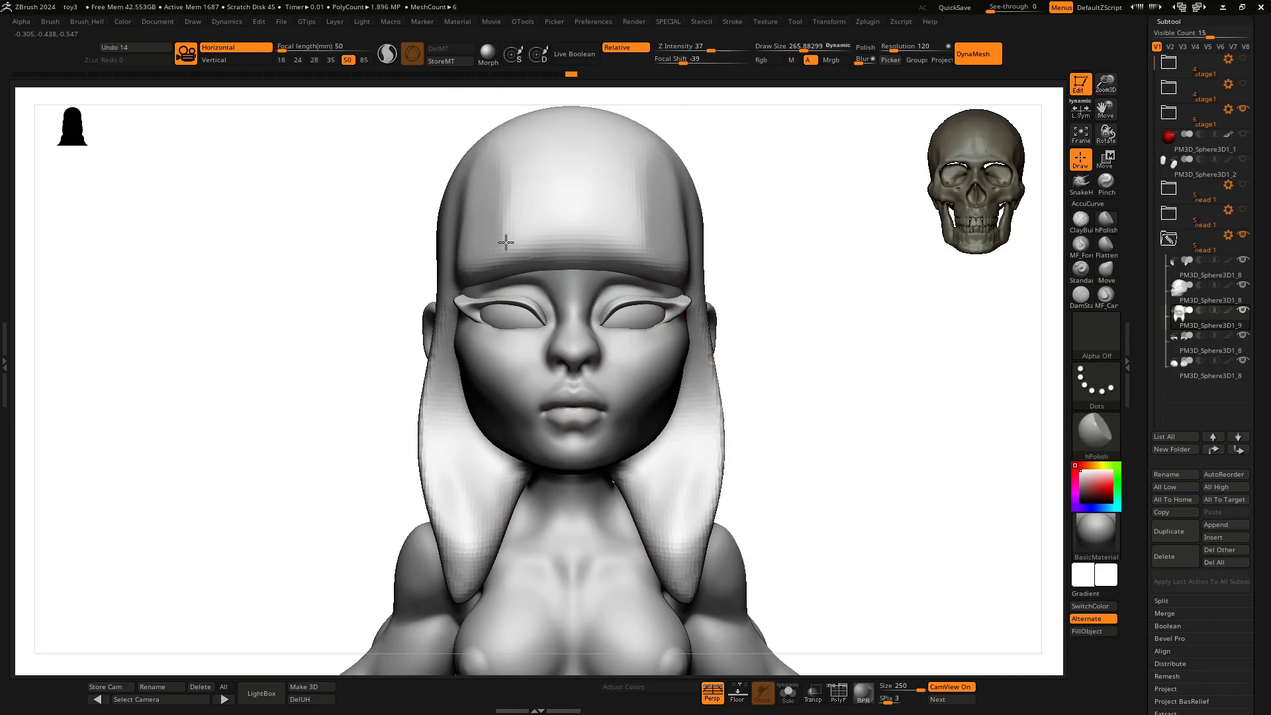
right_click_drag(539, 228, 724, 241)
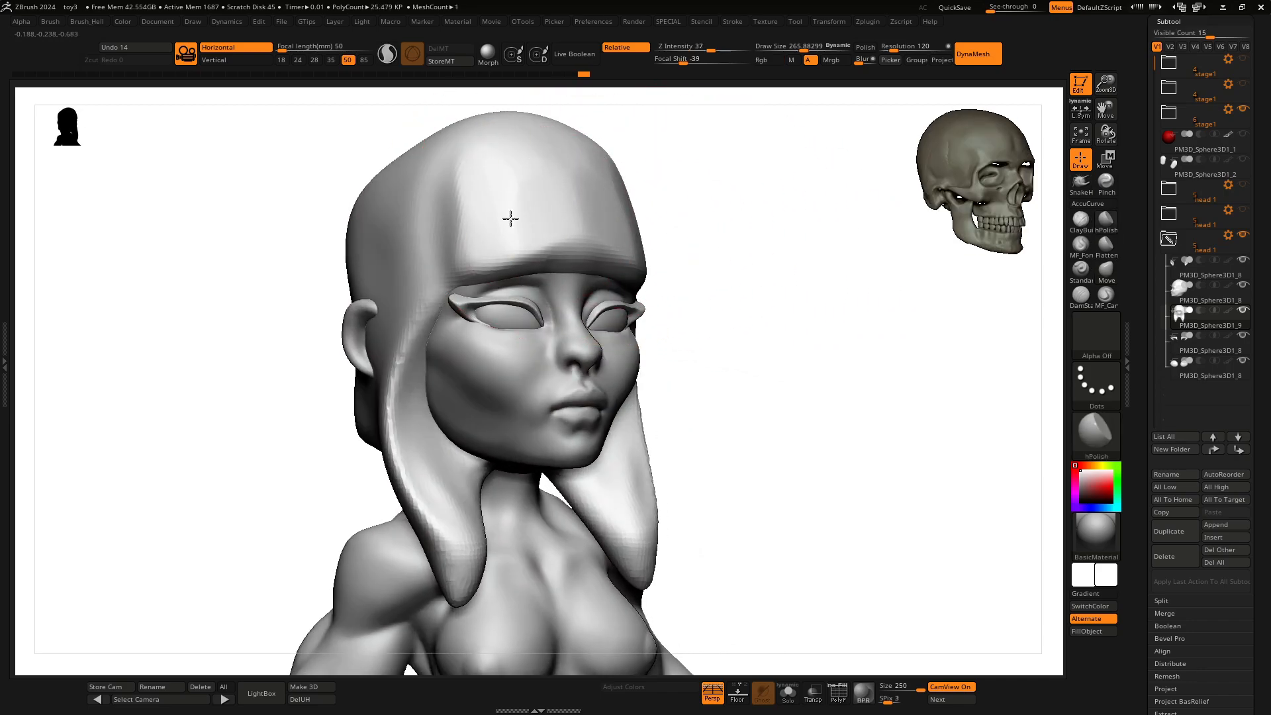
right_click_drag(598, 244, 498, 252)
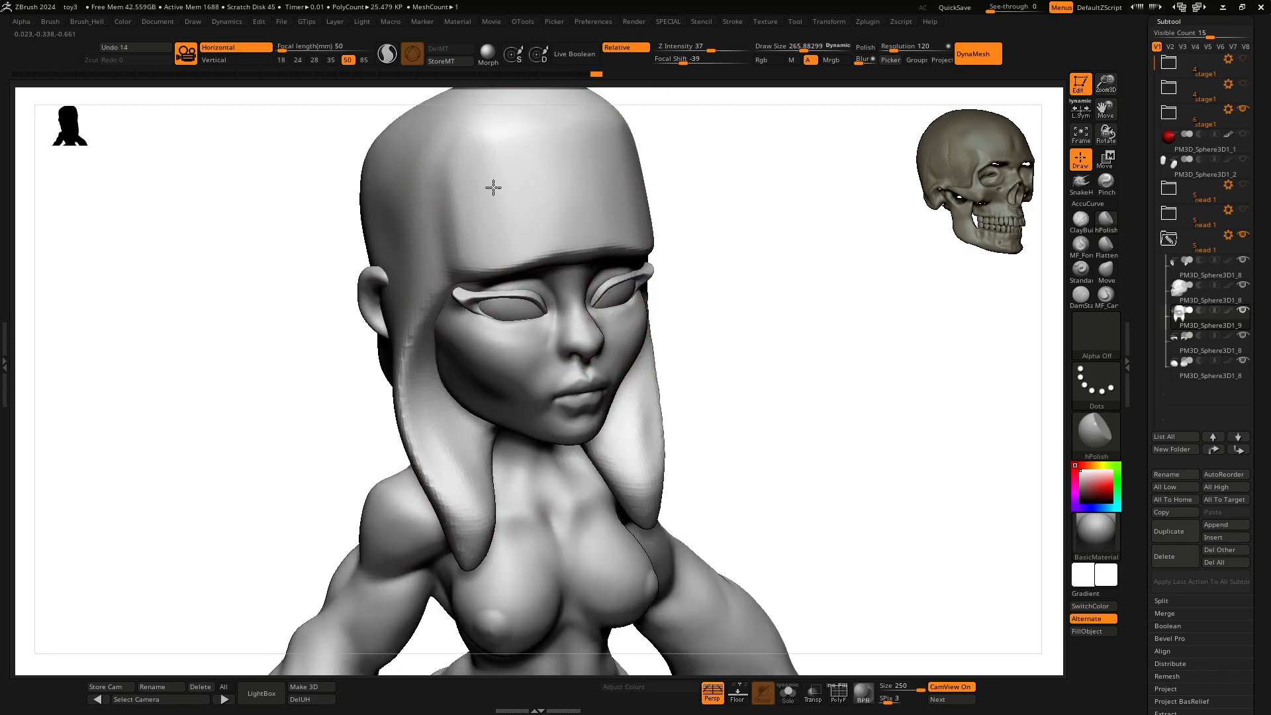
right_click_drag(700, 209, 645, 174, "shift")
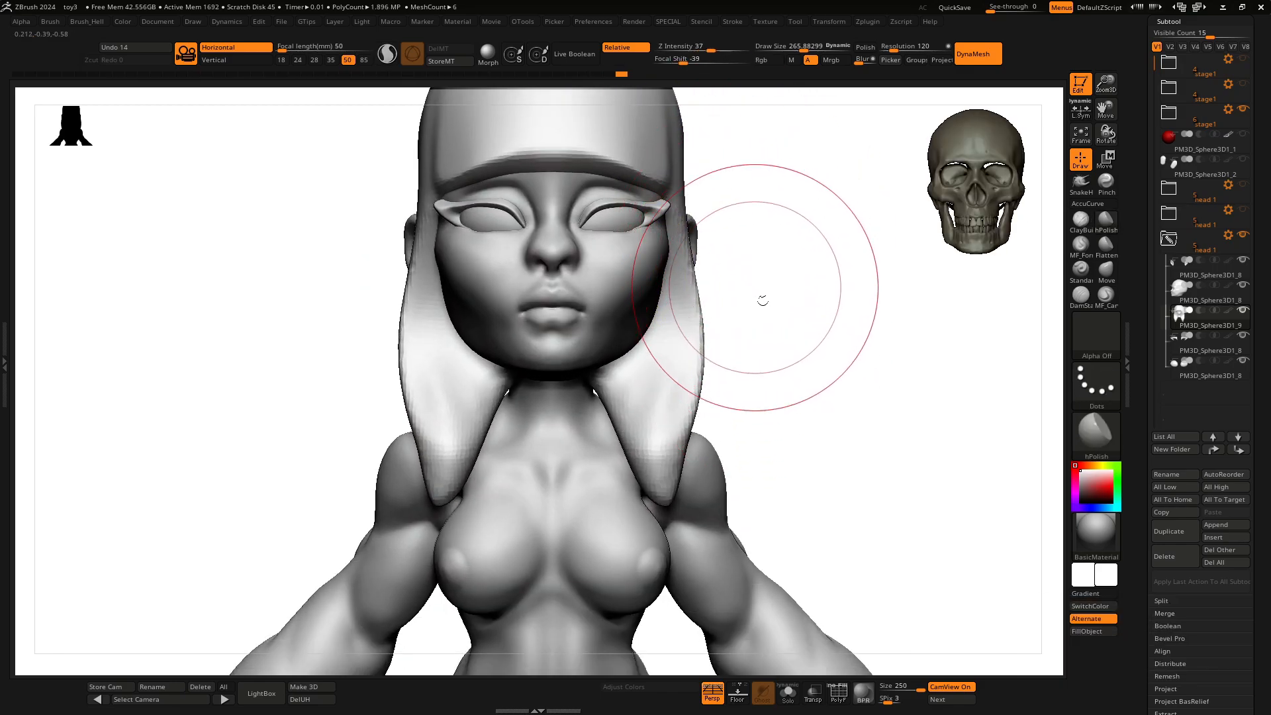
right_click_drag(760, 298, 763, 265)
Step: Pull the underside of the back hair down over the nape with the Move brush at draw size about 266
right_click_drag(856, 298, 736, 338)
key("b")
key("m")
key("v")
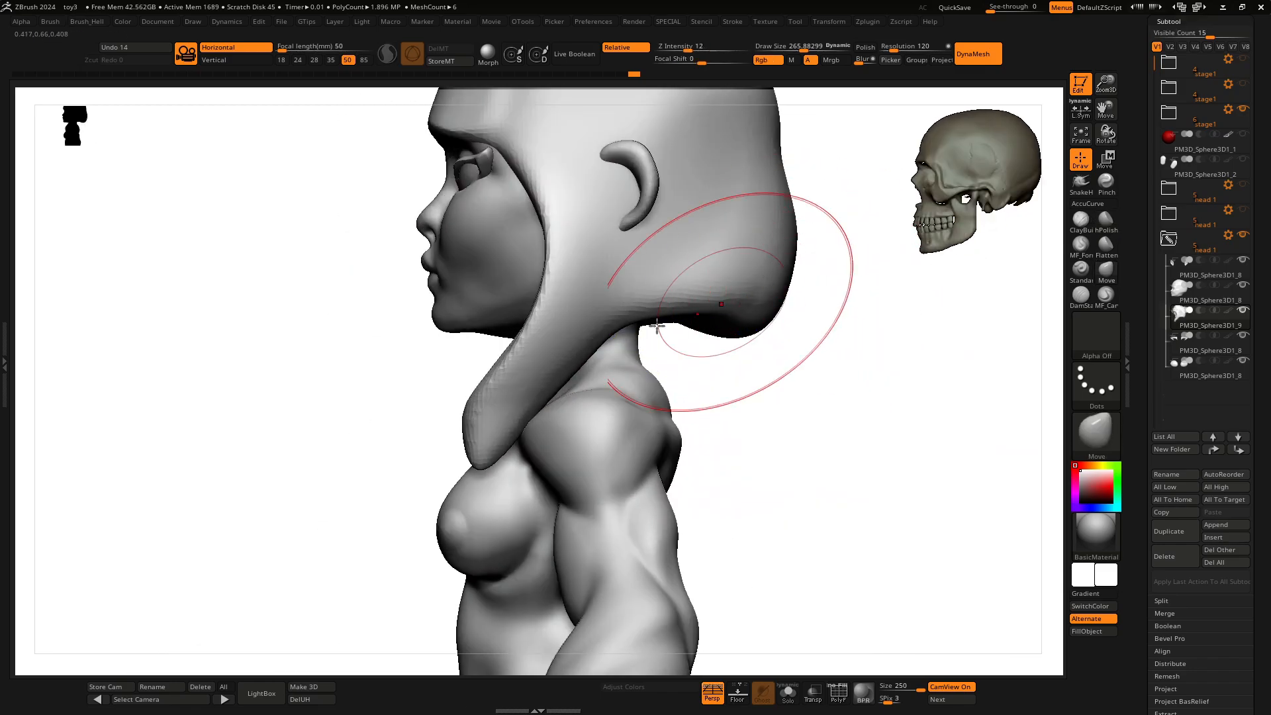
left_click_drag(645, 389, 706, 632)
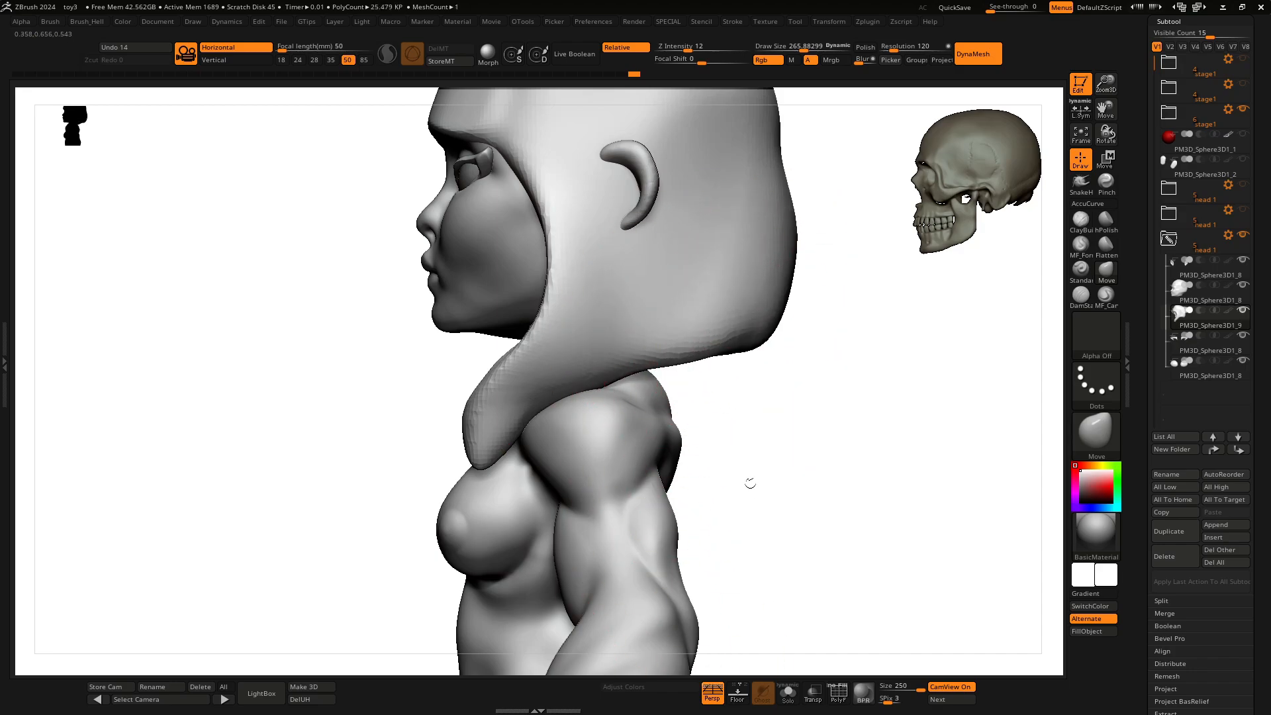
left_click_drag(1105, 83, 1024, 170)
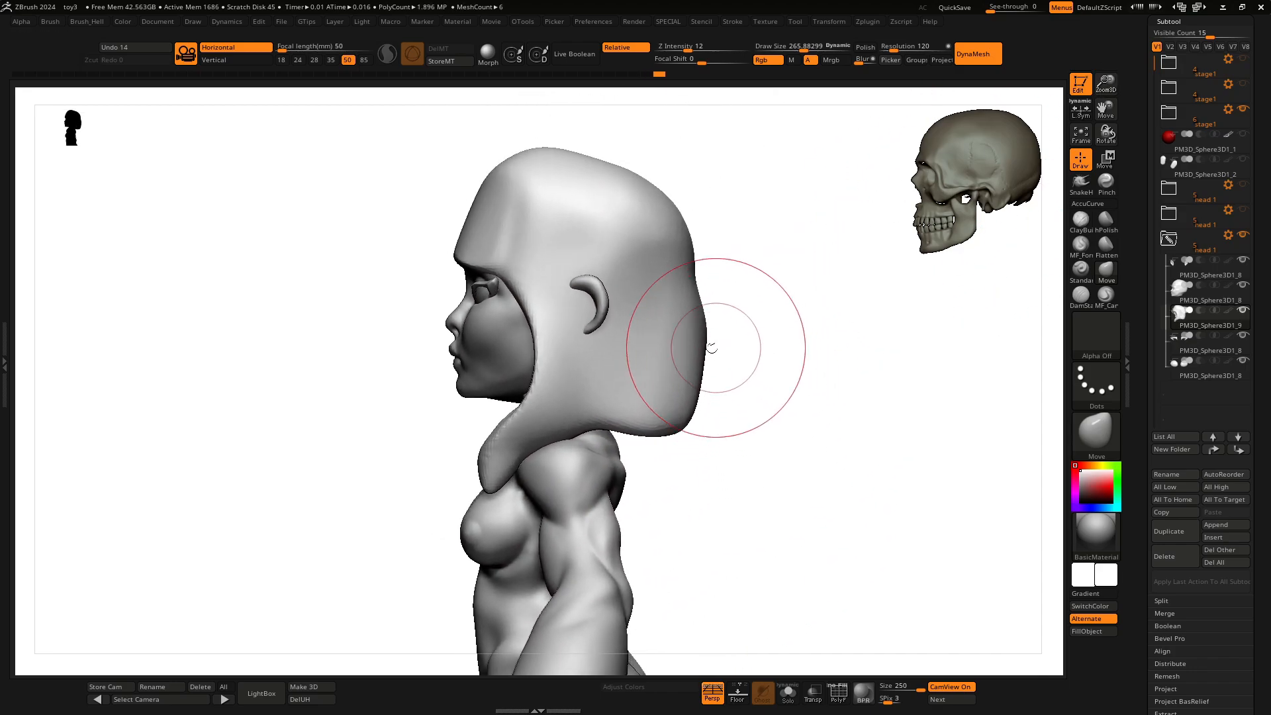
Step: Lower the crown and lengthen the back hair toward the shoulders with the Move brush at draw size about 366
key("space")
left_click_drag(689, 318, 685, 319)
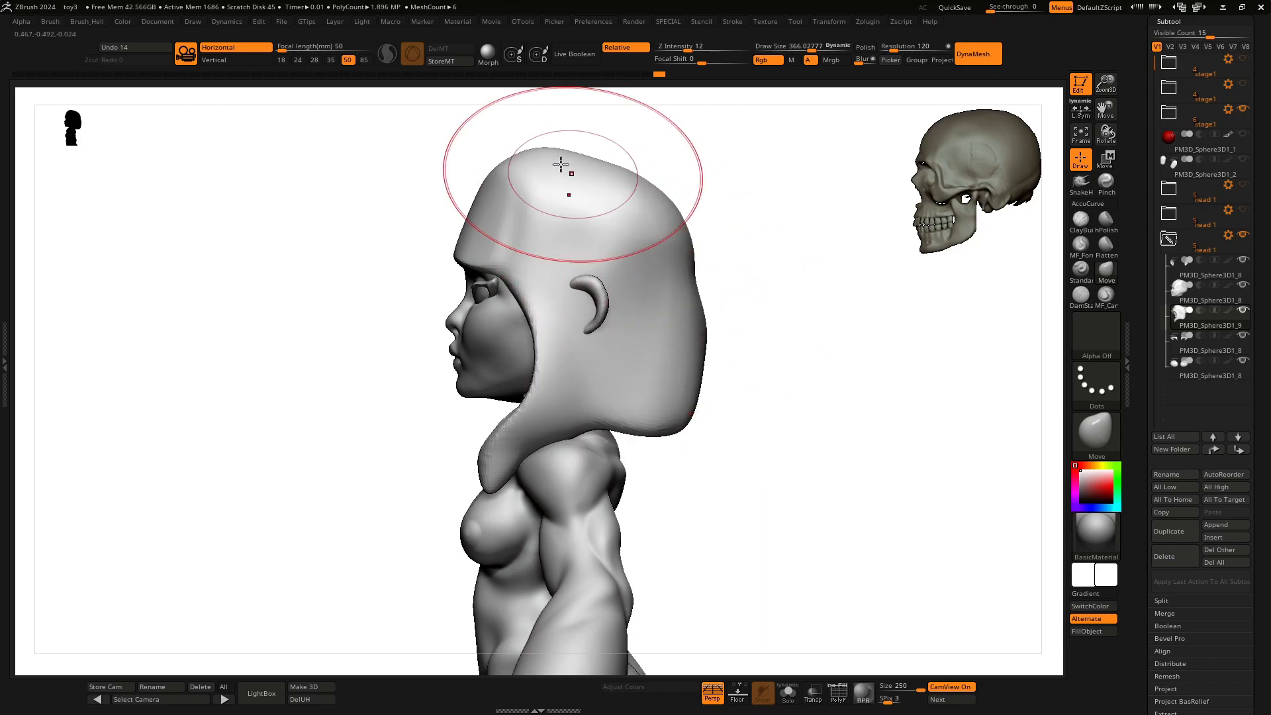
mouse_move(560, 166)
left_mouse_down()
mouse_move(557, 190)
mouse_move(587, 193)
left_mouse_up()
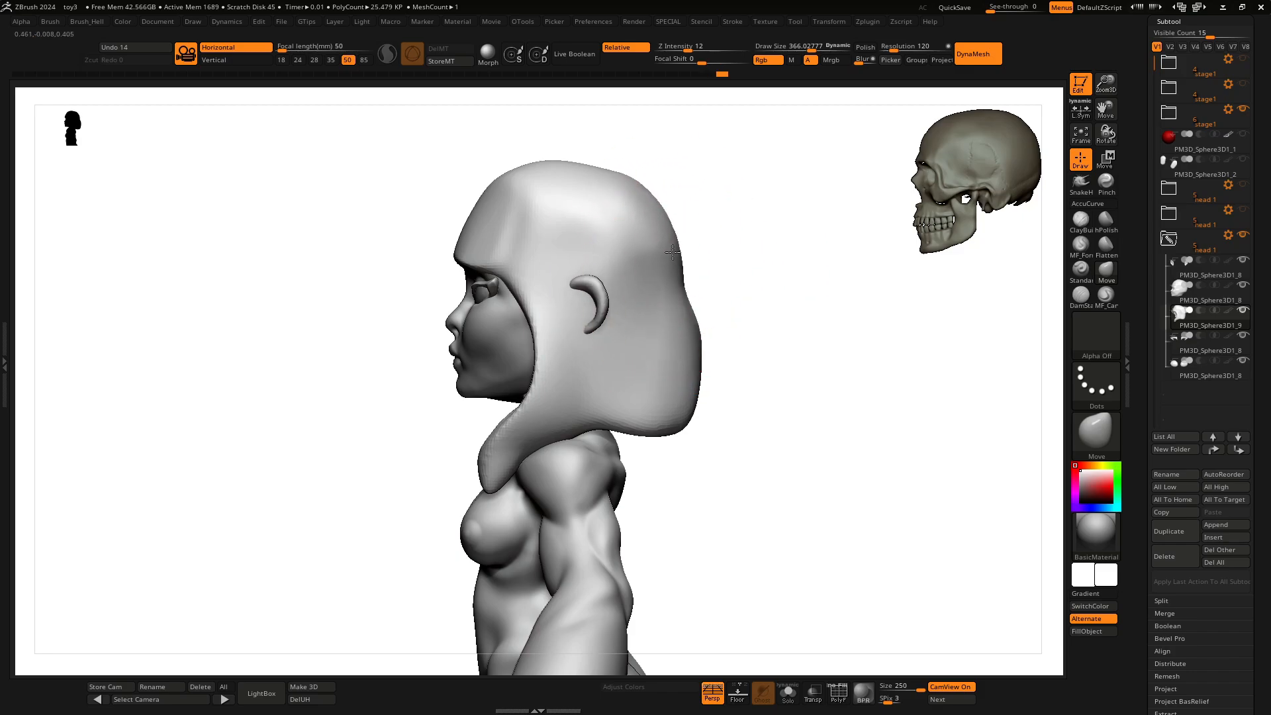
mouse_move(668, 432)
left_mouse_down()
mouse_move(621, 452)
mouse_move(655, 463)
left_mouse_up()
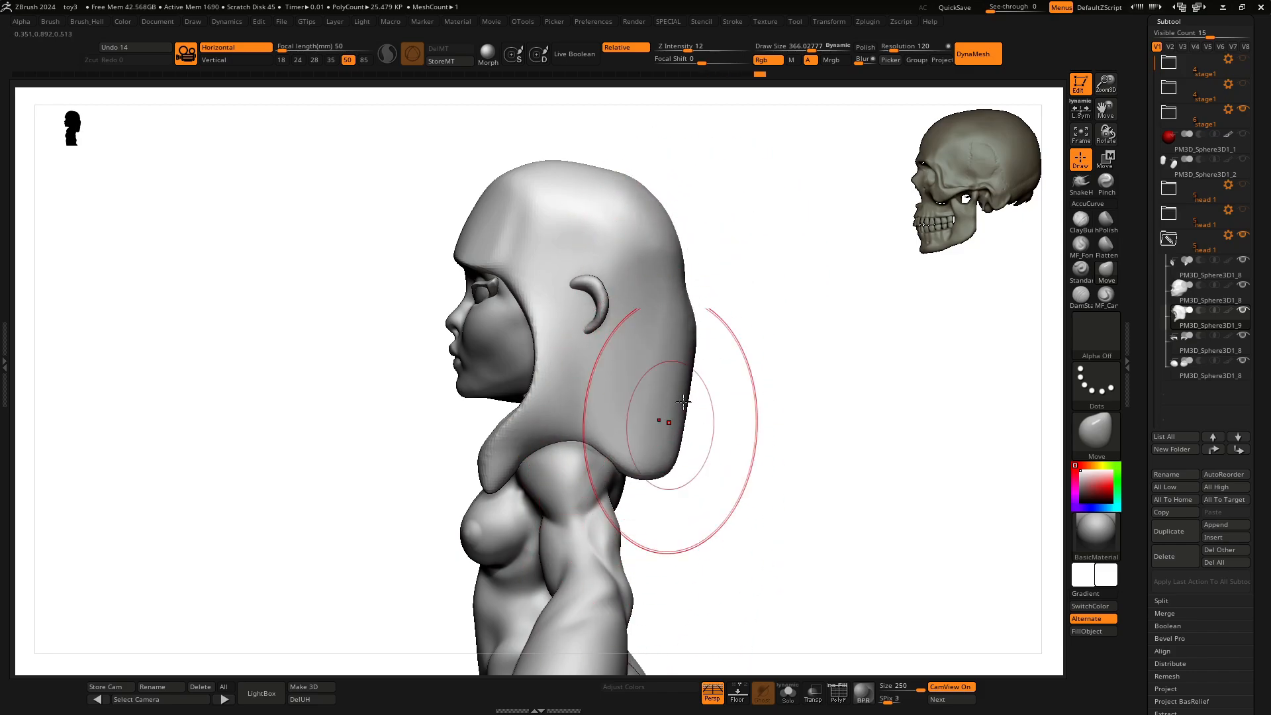
left_click_drag(751, 400, 771, 442, "shift")
Step: Reshape the sides of the back hair with the Move brush and flatten them with hPolish at draw size about 366
left_click_drag(871, 418, 751, 372, "alt")
left_click_drag(865, 374, 802, 361)
key("space")
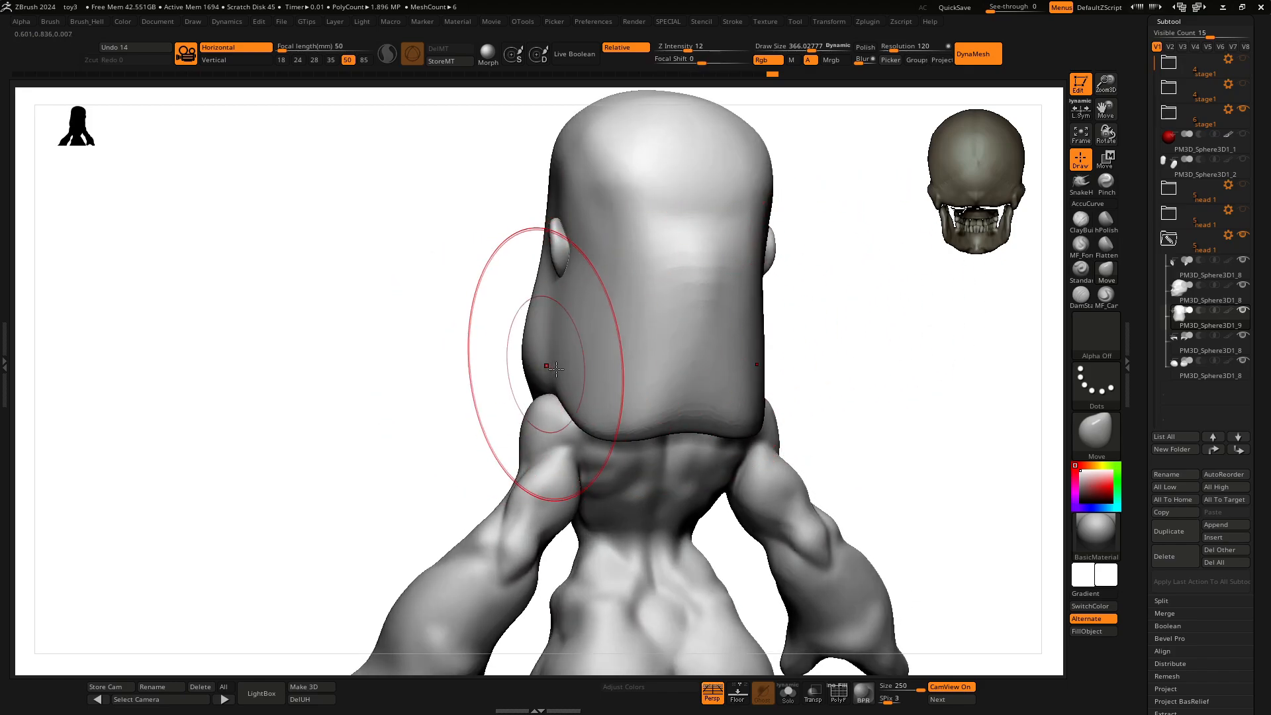
mouse_move(537, 364)
left_mouse_down()
mouse_move(519, 397)
mouse_move(879, 340)
mouse_move(758, 331)
mouse_move(702, 298)
mouse_move(768, 278)
mouse_move(638, 346)
left_mouse_up()
key("space")
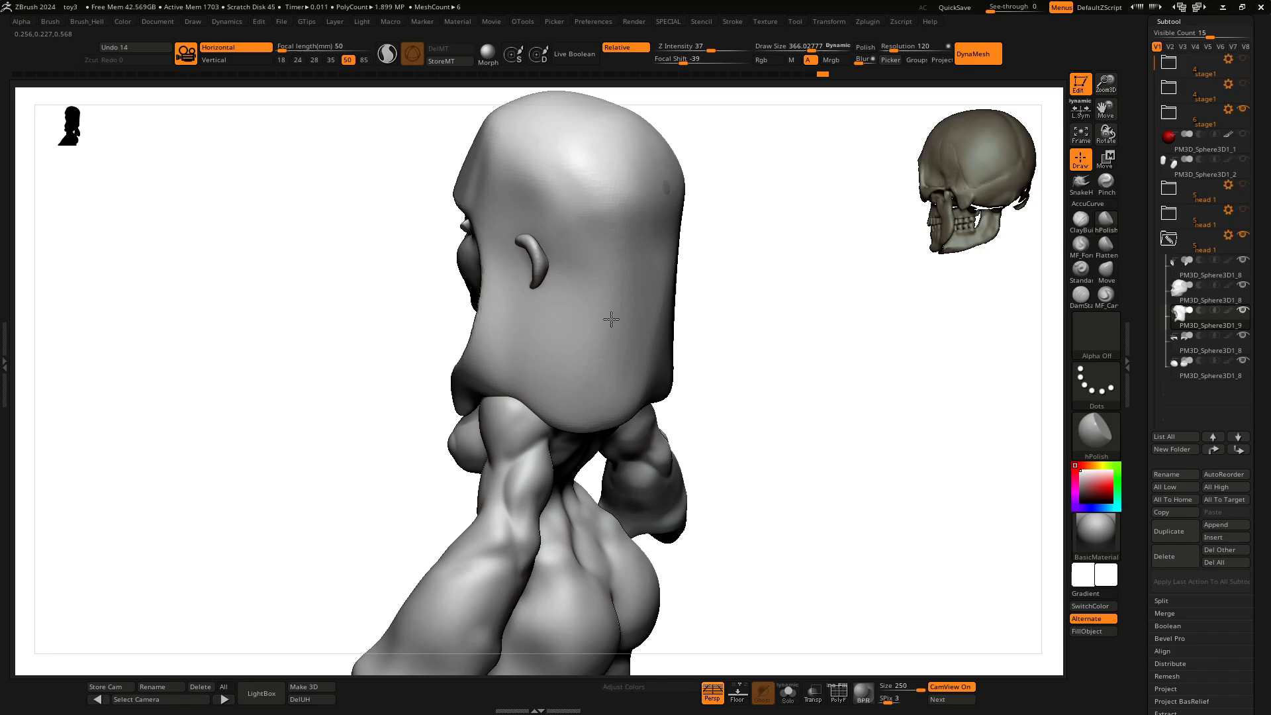
key("space")
left_click(756, 319)
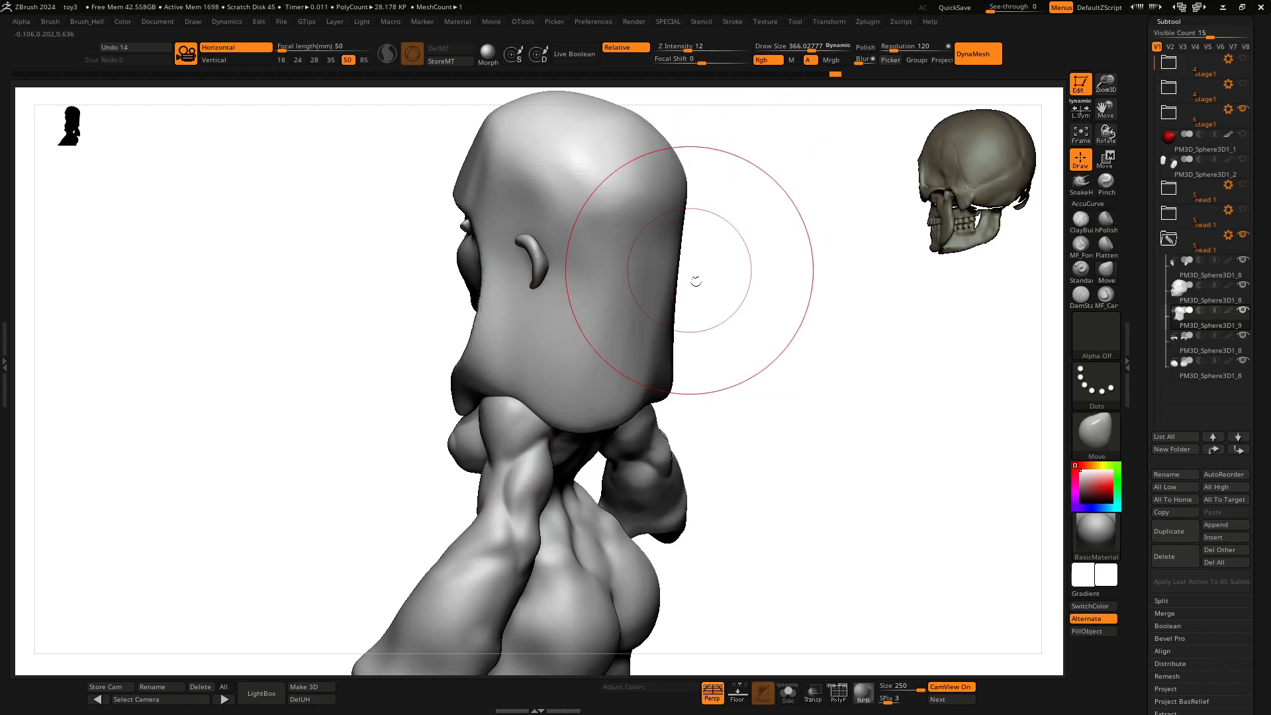
Step: Flare the lower back hair outward over the shoulders with the Move brush at draw size about 366
left_click_drag(696, 281, 629, 284)
left_click_drag(684, 406, 761, 387)
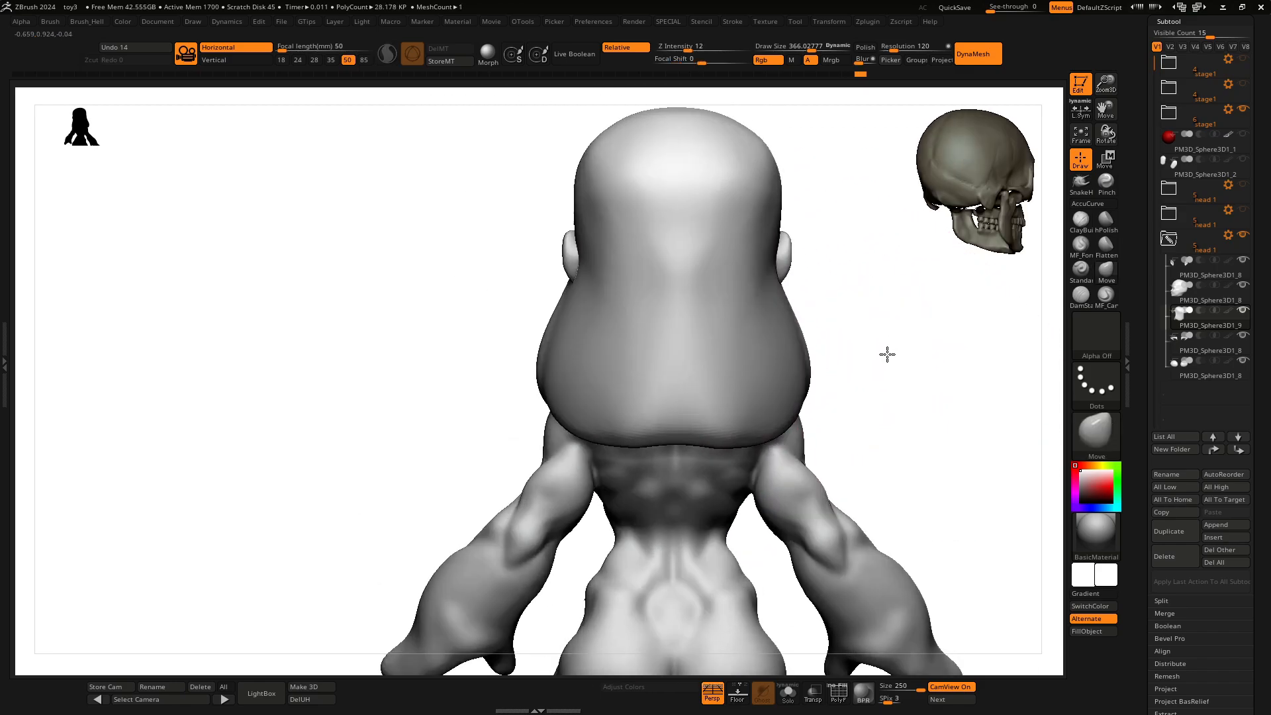
left_click_drag(886, 354, 472, 382)
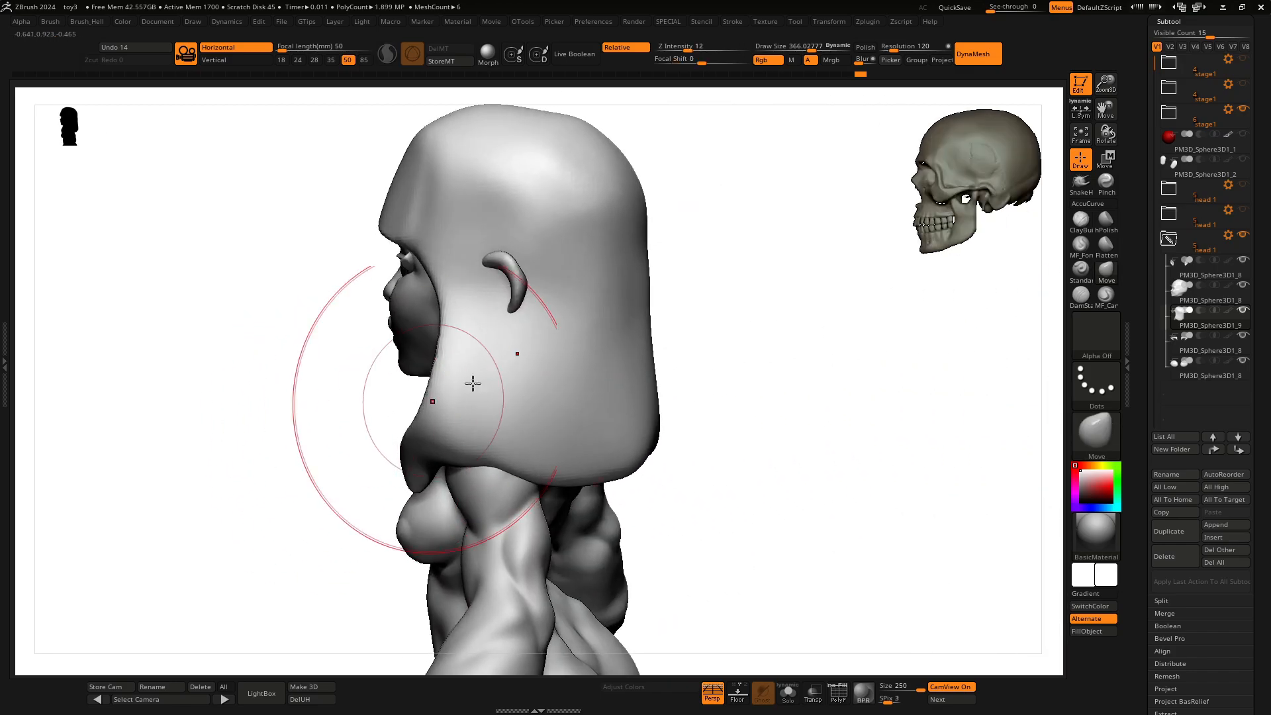
Step: Carve grooves from the ear down to the hair's lower edge with DamStandard at draw size about 77
key("b")
left_click(677, 375)
key("space")
left_click_drag(537, 319, 505, 319)
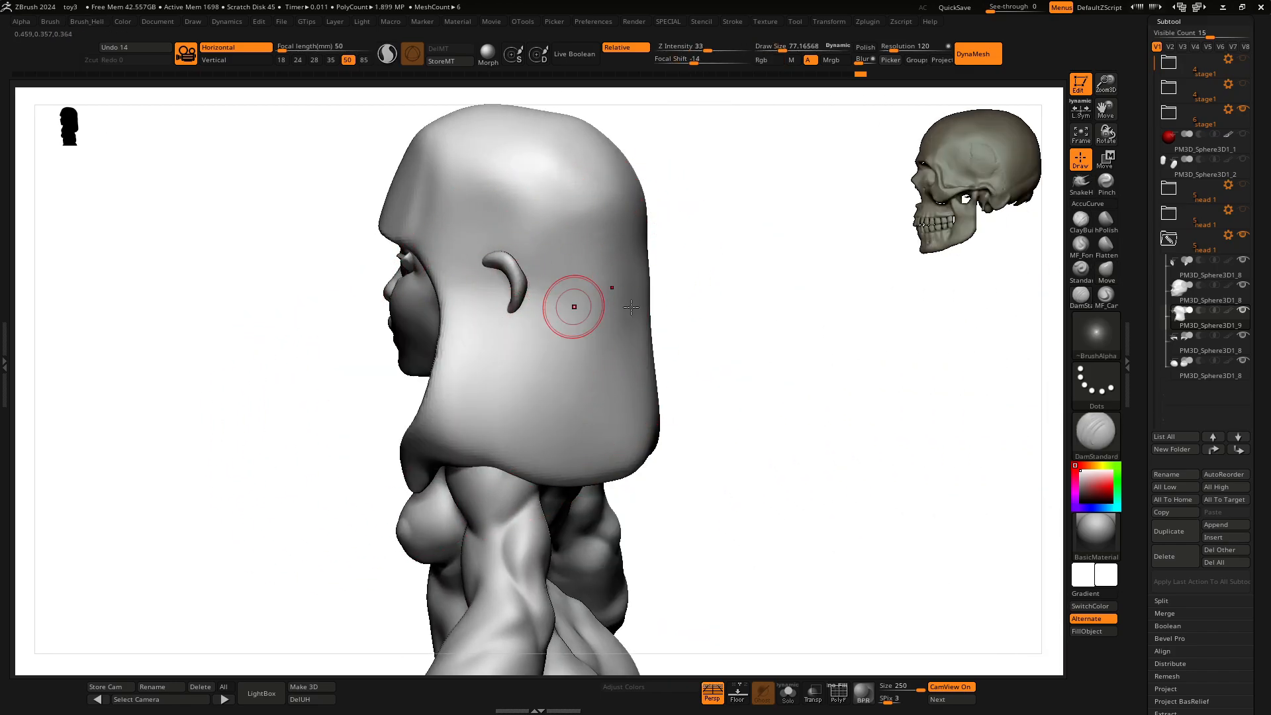
right_click_drag(630, 306, 730, 224)
left_click_drag(735, 356, 728, 226)
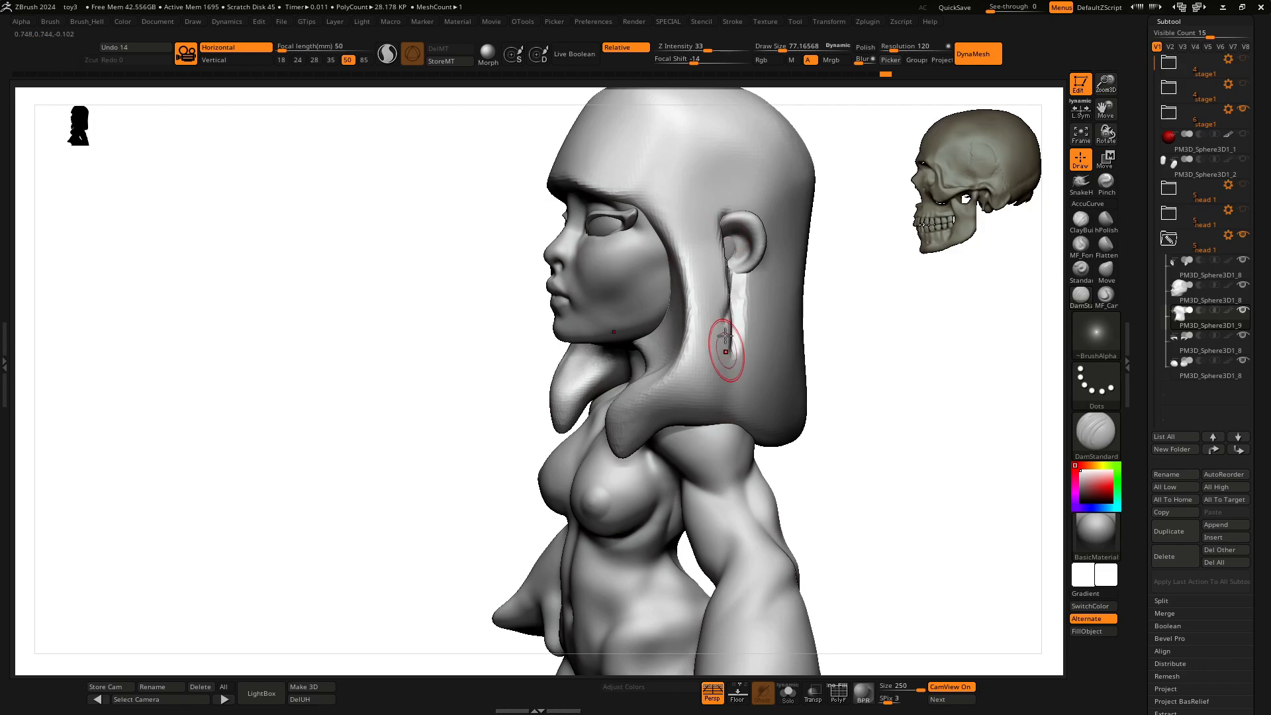
mouse_move(722, 393)
right_mouse_down()
mouse_move(879, 358)
mouse_move(723, 336)
right_mouse_up()
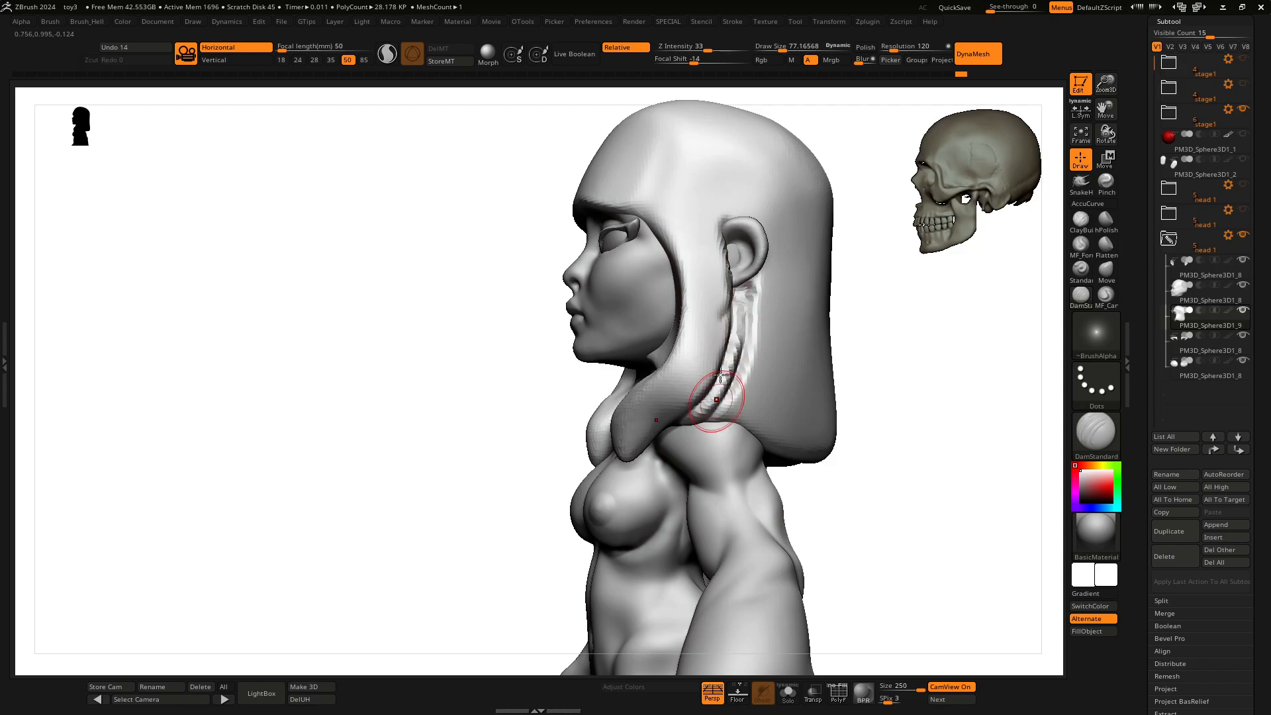
right_click_drag(700, 403, 737, 284)
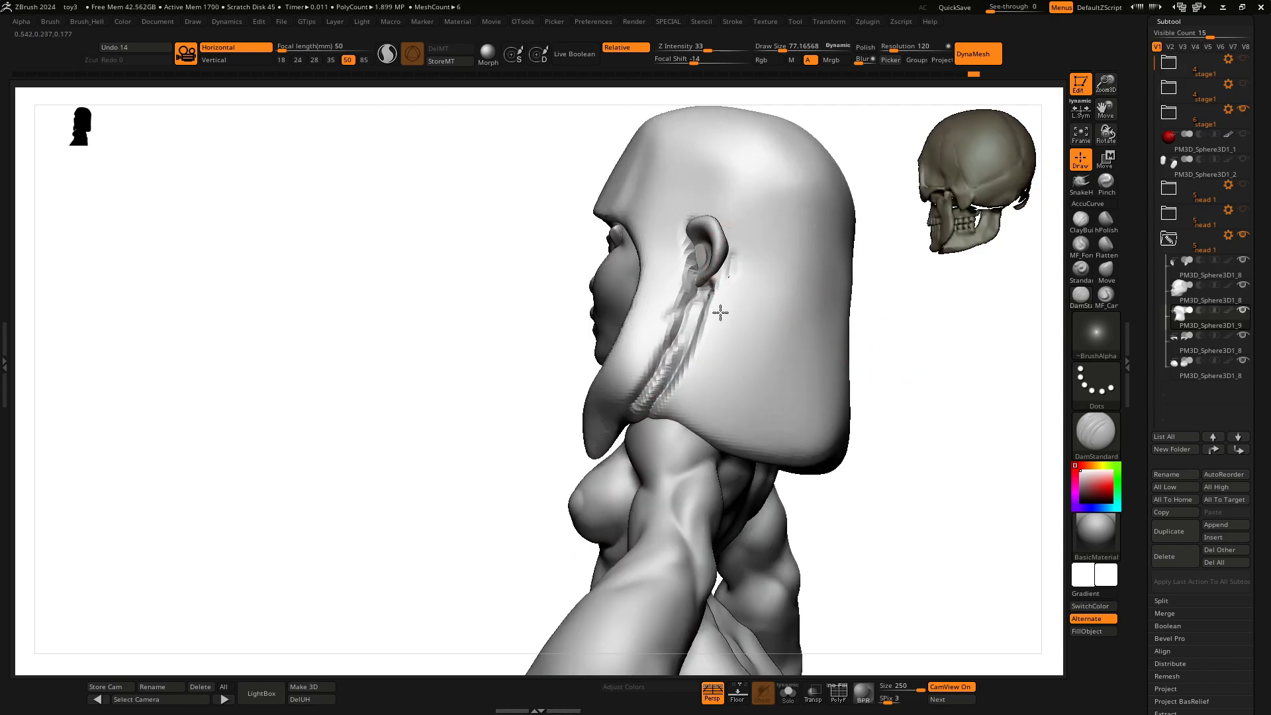
right_click_drag(852, 352, 669, 351)
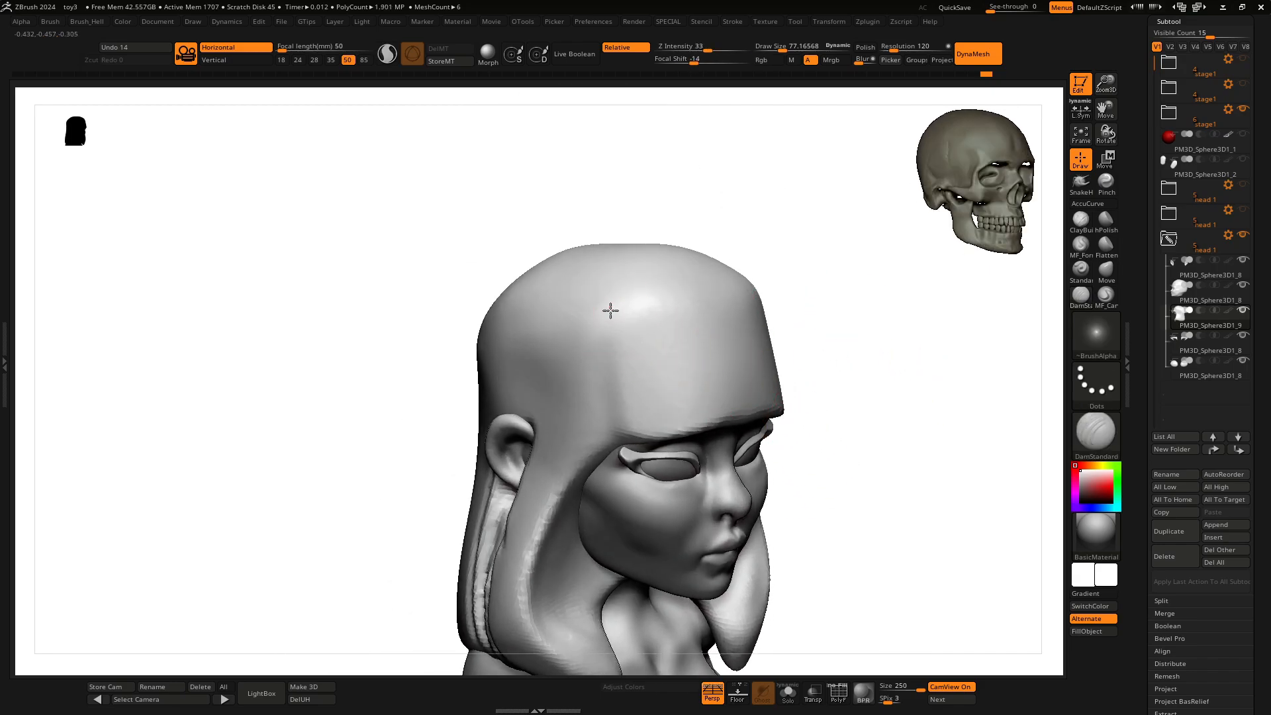
Step: Carve the boundary between the fringe and side hair and a centre groove in the fringe with DamStandard
right_click_drag(674, 275, 746, 311)
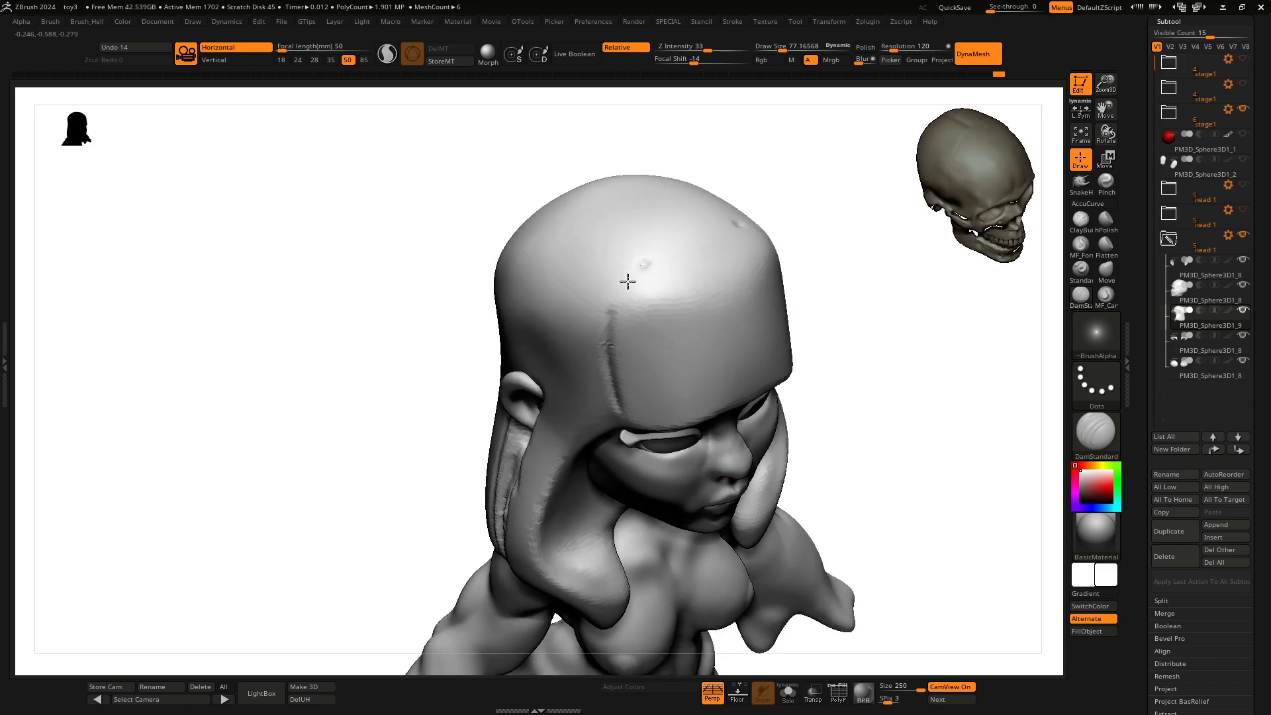
right_click_drag(673, 415, 706, 311)
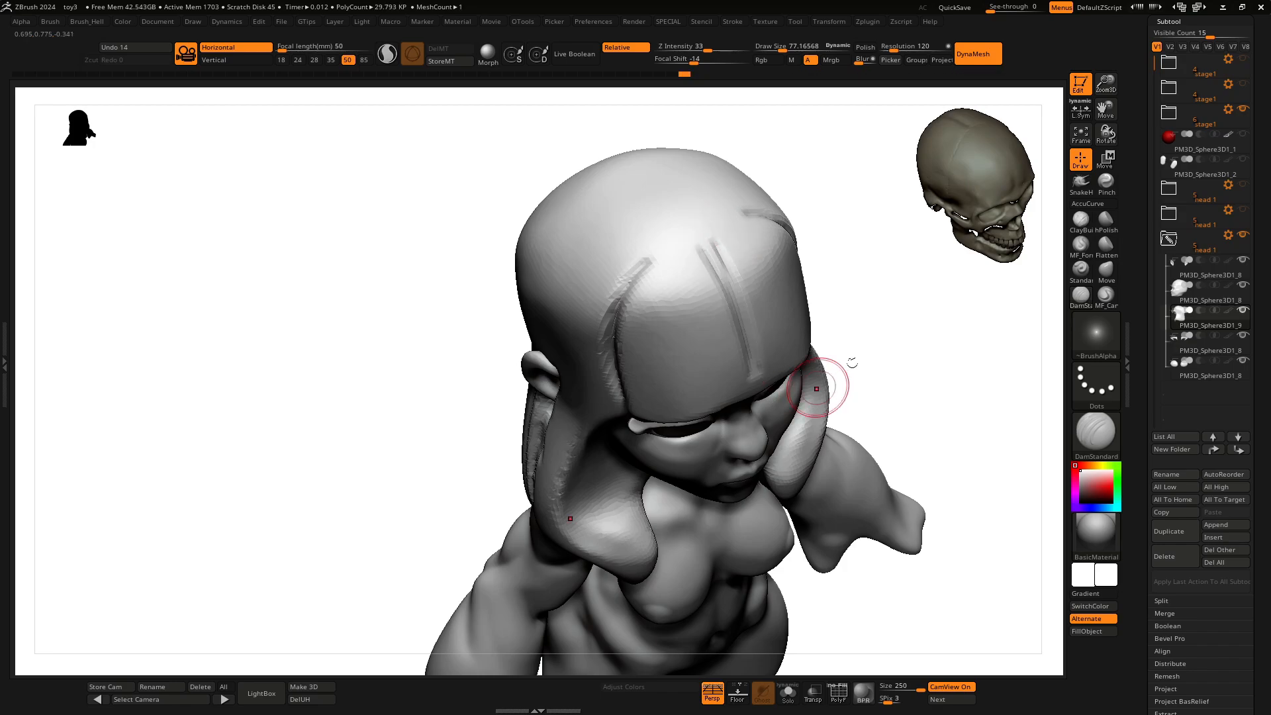
mouse_move(852, 363)
right_mouse_down()
mouse_move(936, 318)
mouse_move(840, 349)
mouse_move(821, 334)
right_mouse_up()
mouse_move(621, 245)
left_mouse_down("shift")
mouse_move(638, 315)
mouse_move(618, 221)
left_mouse_up("shift")
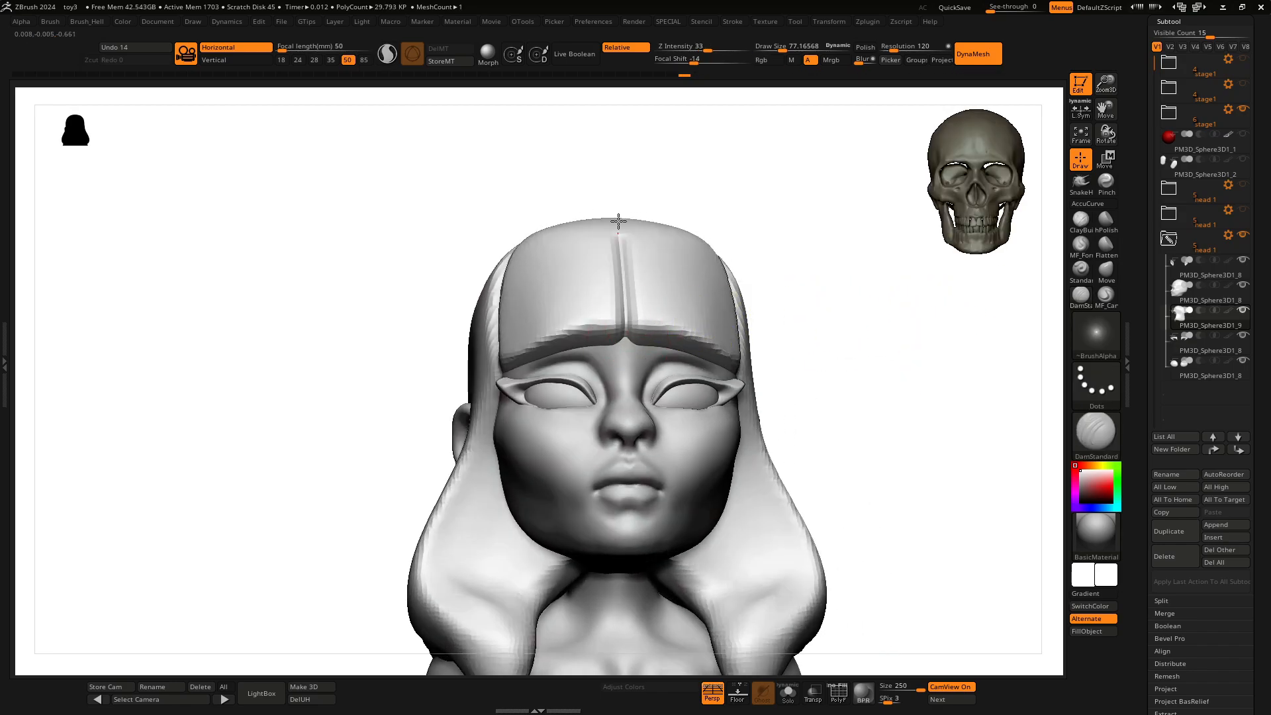
Step: Divide the fringe into several vertical strands with DamStandard strokes at draw size about 77
right_click_drag(685, 188, 632, 210)
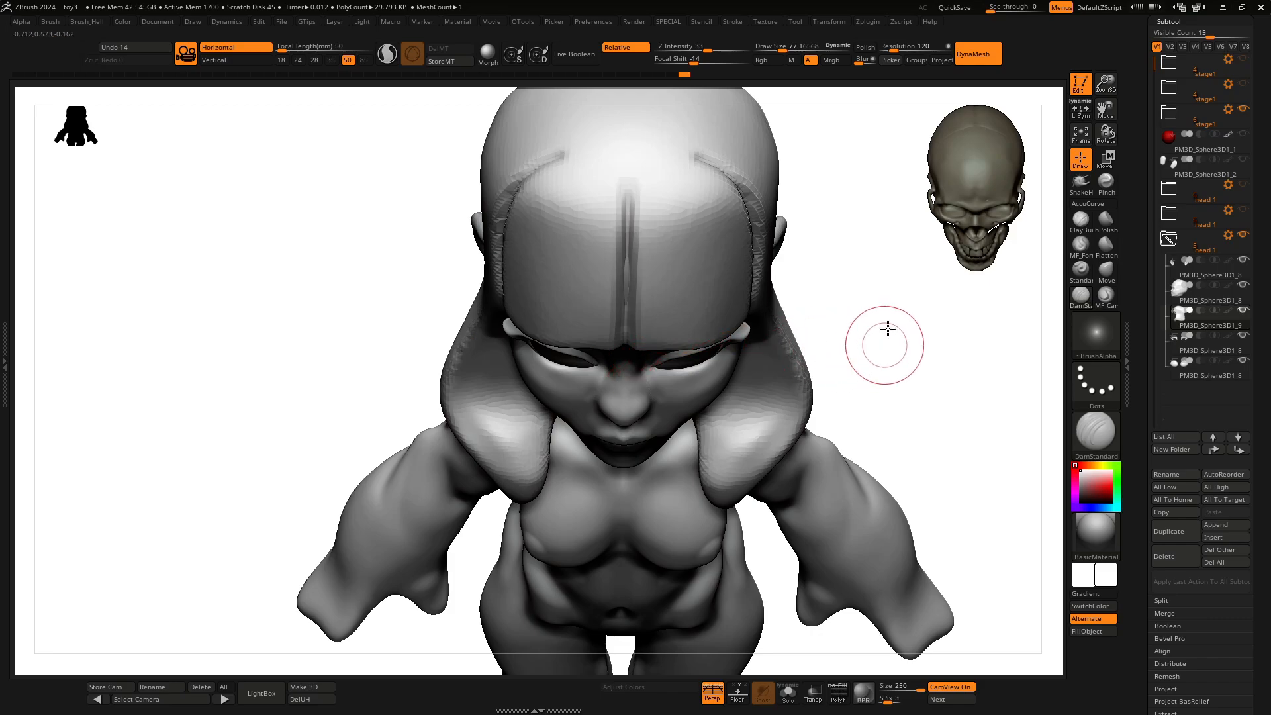
right_click_drag(887, 329, 609, 191)
left_click_drag(572, 179, 626, 344)
right_click_drag(828, 350, 832, 308, "shift")
right_click_drag(893, 352, 898, 321, "alt")
right_click_drag(898, 322, 909, 339, "ctrl")
right_click_drag(842, 382, 813, 270, "alt")
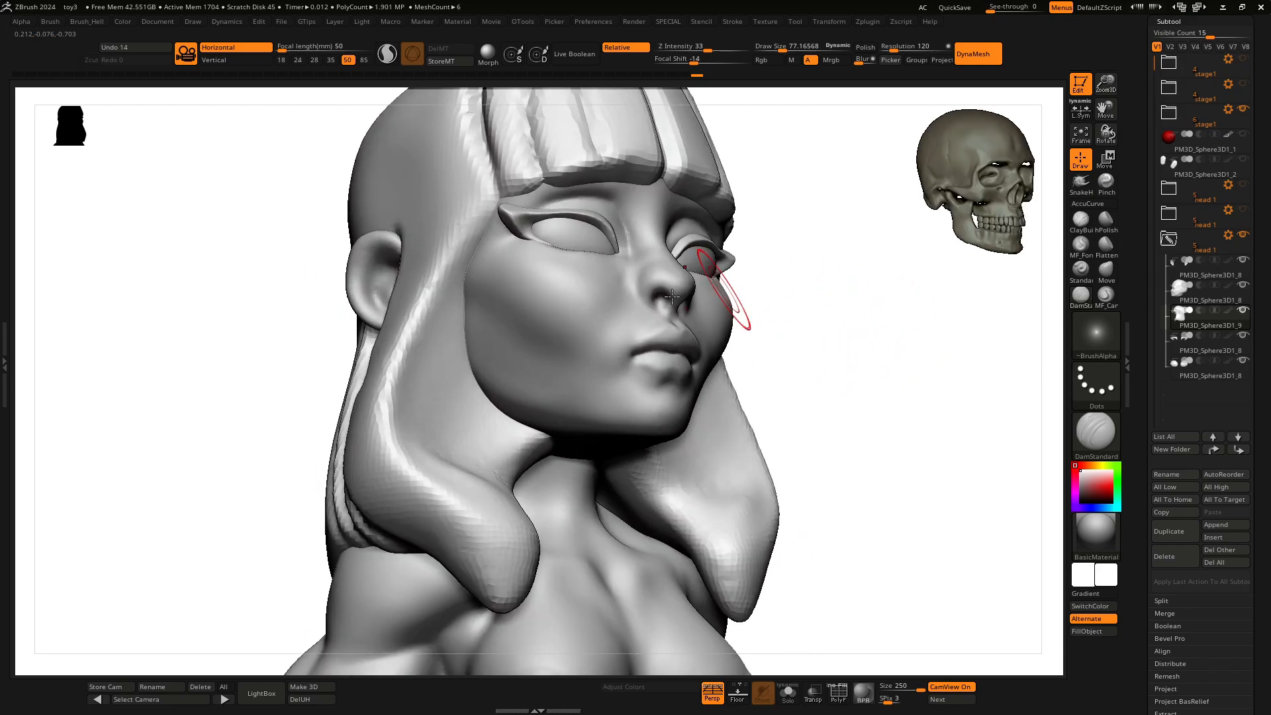
Step: Carve strand grooves into the inner faces of the side locks with DamStandard at draw sizes of about 77 and 129
left_click_drag(445, 315, 435, 447)
right_click_drag(857, 298, 831, 255)
mouse_move(826, 398)
right_mouse_down("alt")
mouse_move(823, 323)
mouse_move(772, 233)
right_mouse_up("alt")
key("space")
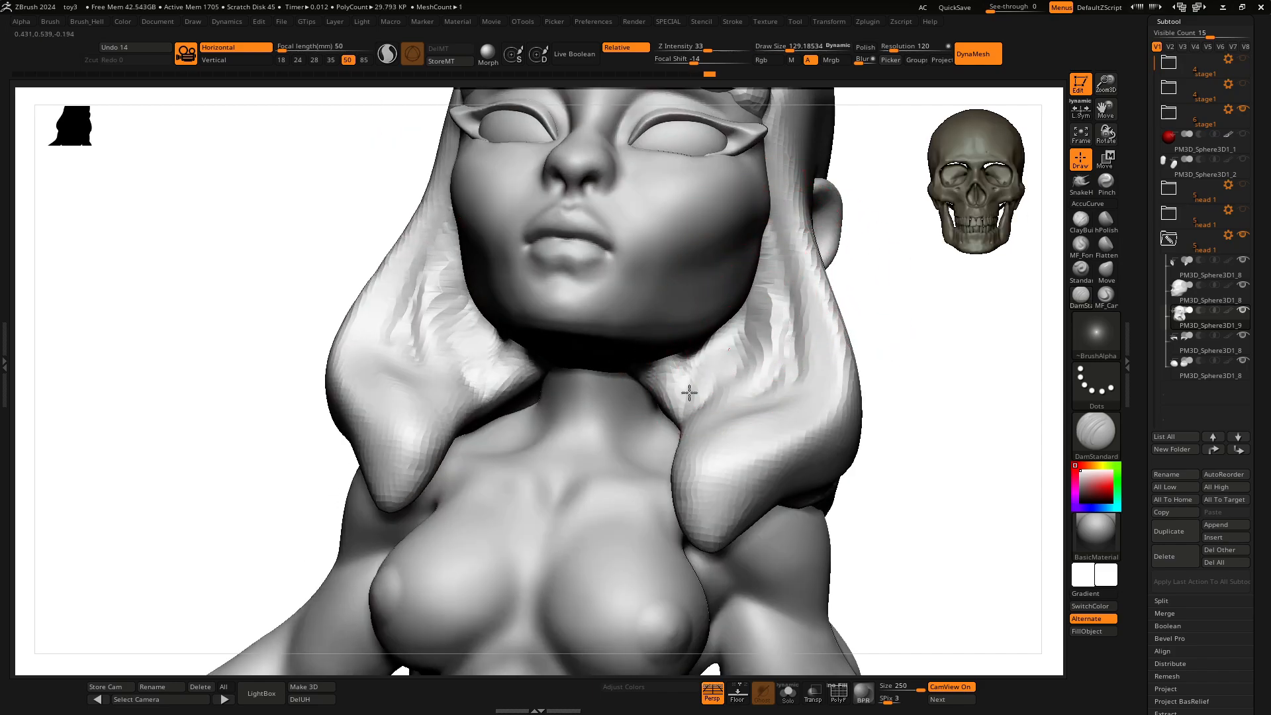
left_click_drag(786, 386, 756, 295, "shift")
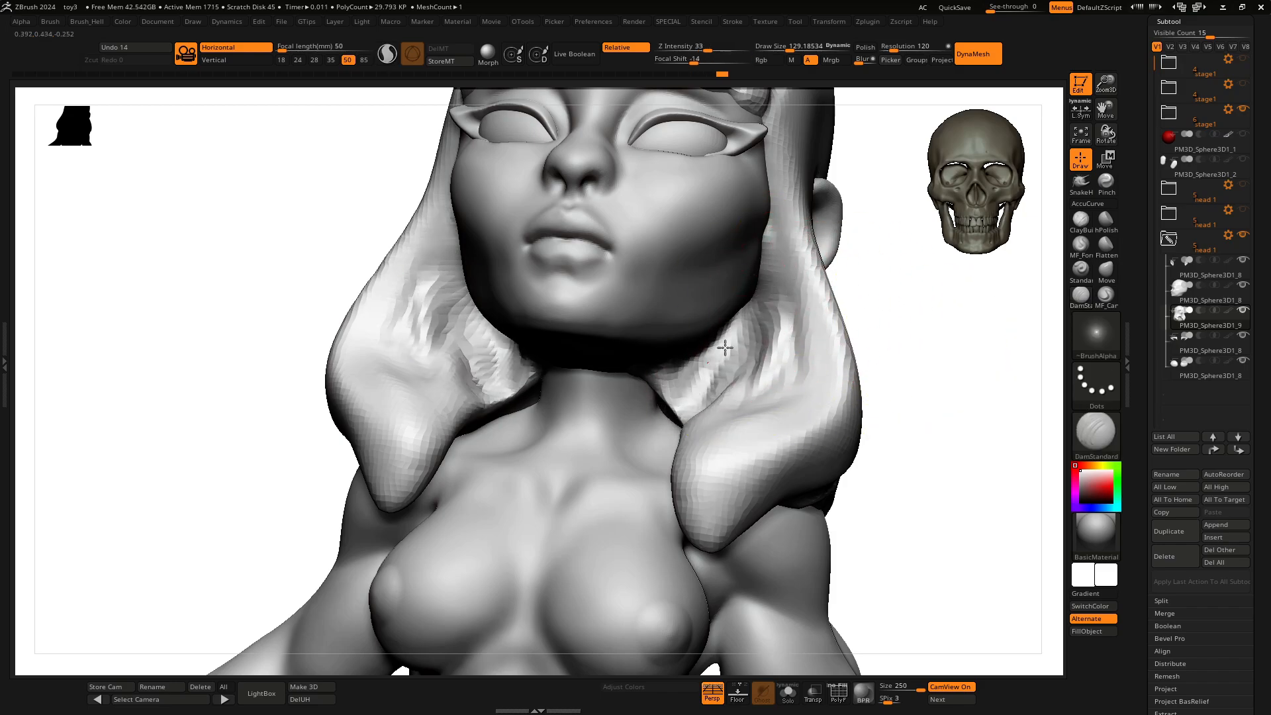
mouse_move(911, 322)
left_mouse_down()
mouse_move(902, 270)
mouse_move(924, 291)
left_mouse_up()
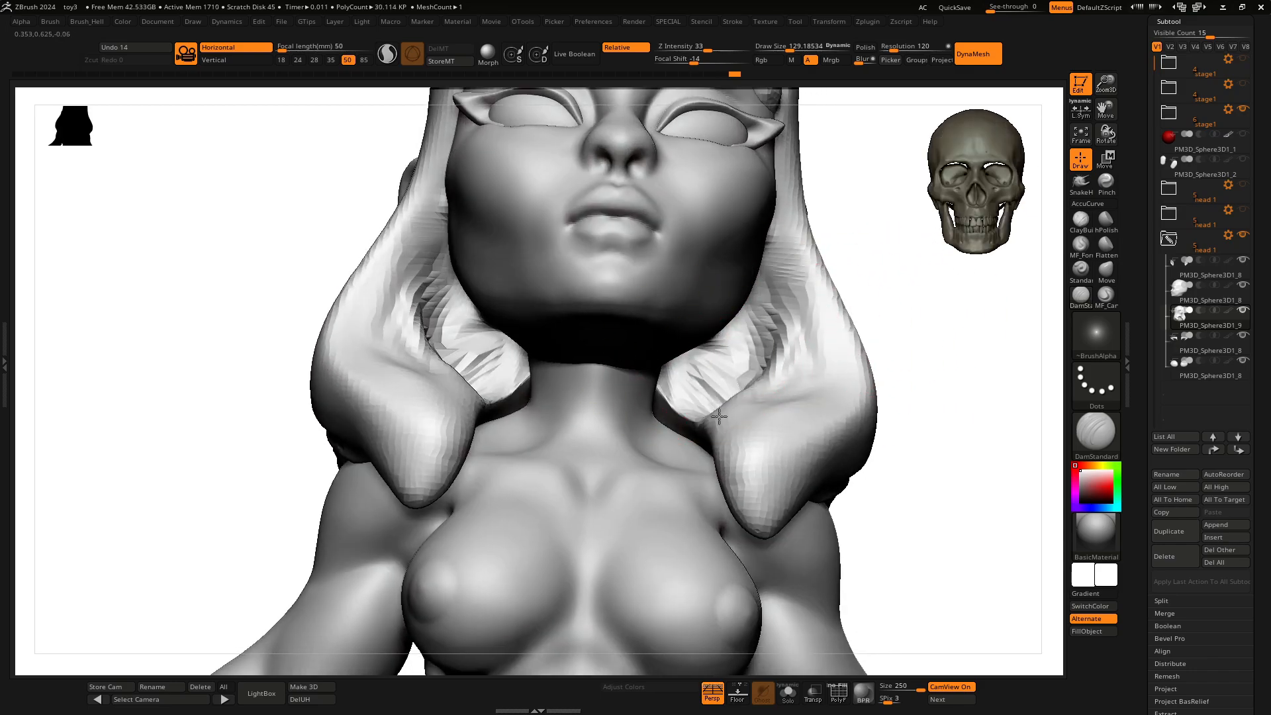
Step: Smooth the inner side locks beside the neck and remesh the hair with DynaMesh
mouse_move(719, 416)
left_mouse_down("shift")
mouse_move(822, 326)
mouse_move(662, 421)
left_mouse_up("shift")
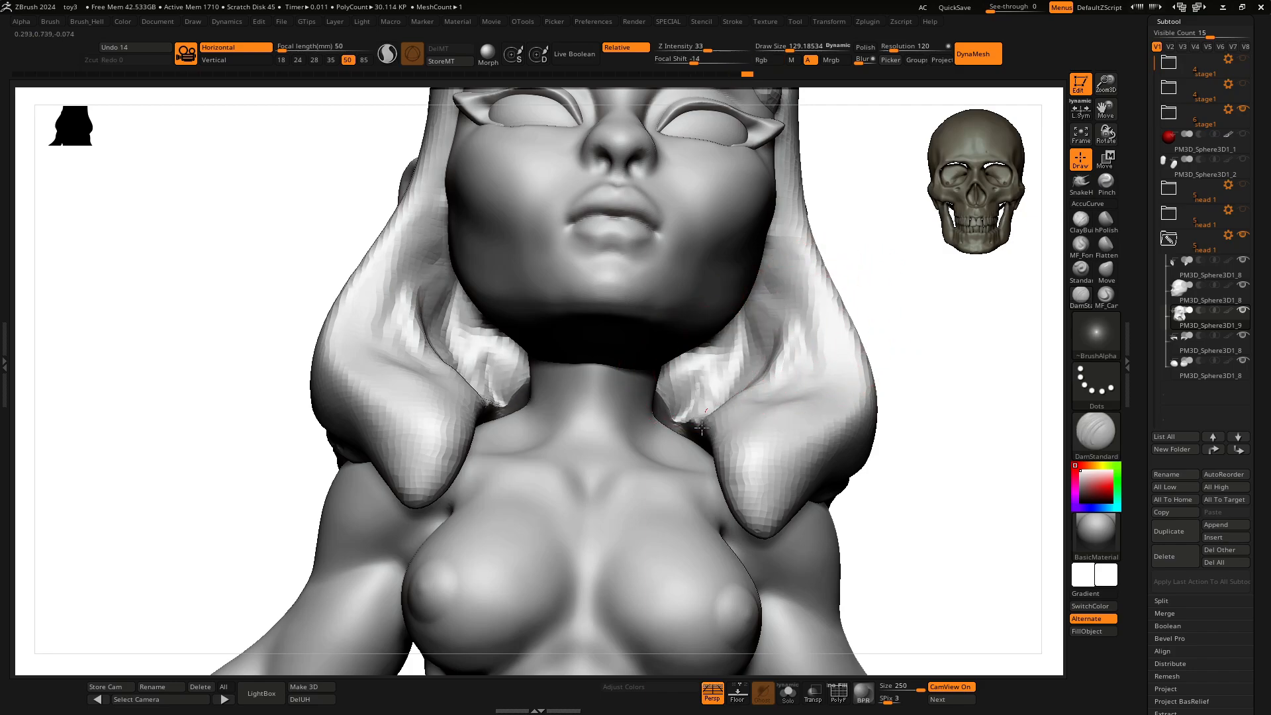
mouse_move(921, 370)
left_mouse_down("ctrl")
mouse_move(906, 324)
mouse_move(876, 301)
left_mouse_up("ctrl")
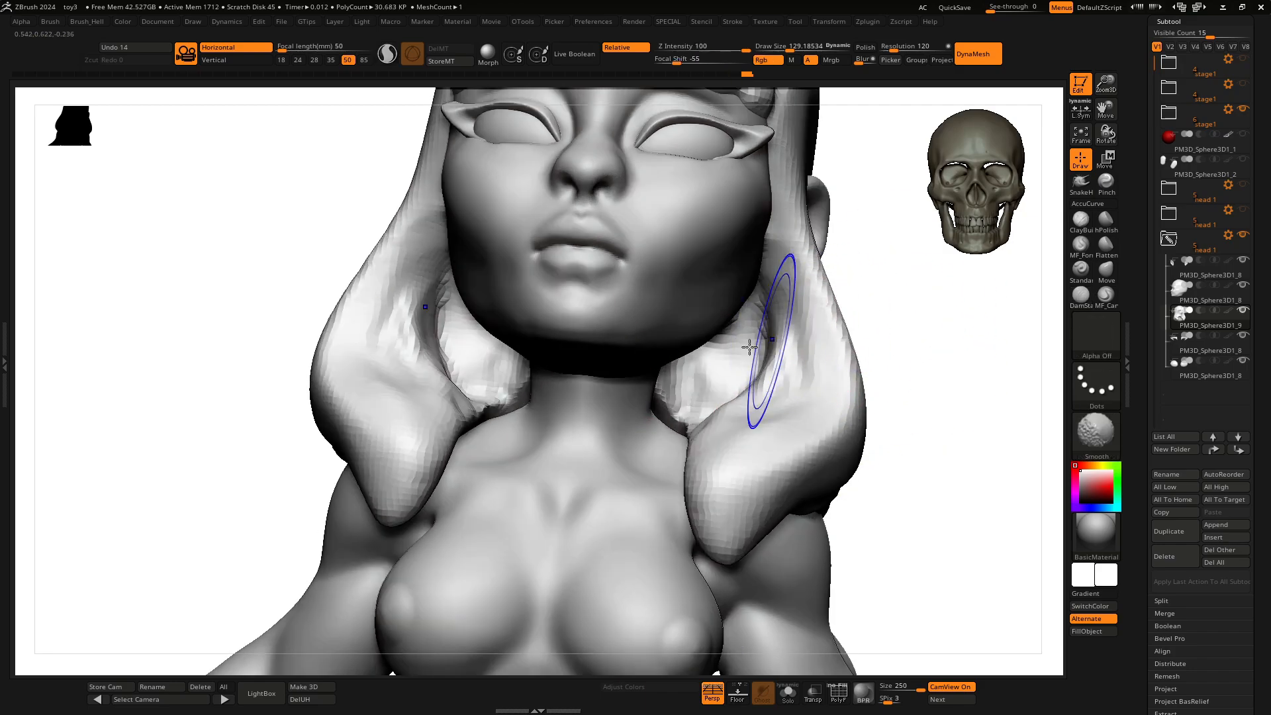
left_click_drag(719, 361, 663, 384, "shift")
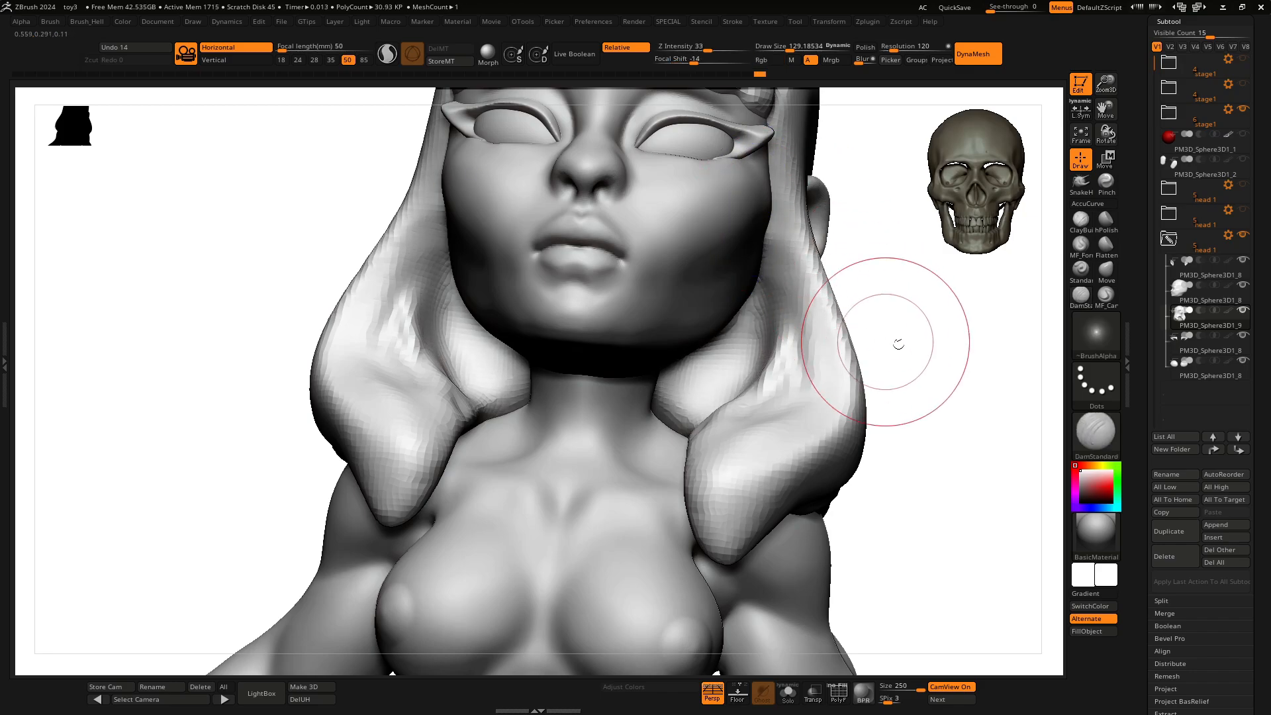
Step: Carve long strand grooves into the back hair, side locks and fringe edge with DamStandard at draw size about 129
key("f")
left_click_drag(782, 321, 733, 319)
left_click_drag(754, 296, 589, 262, "alt")
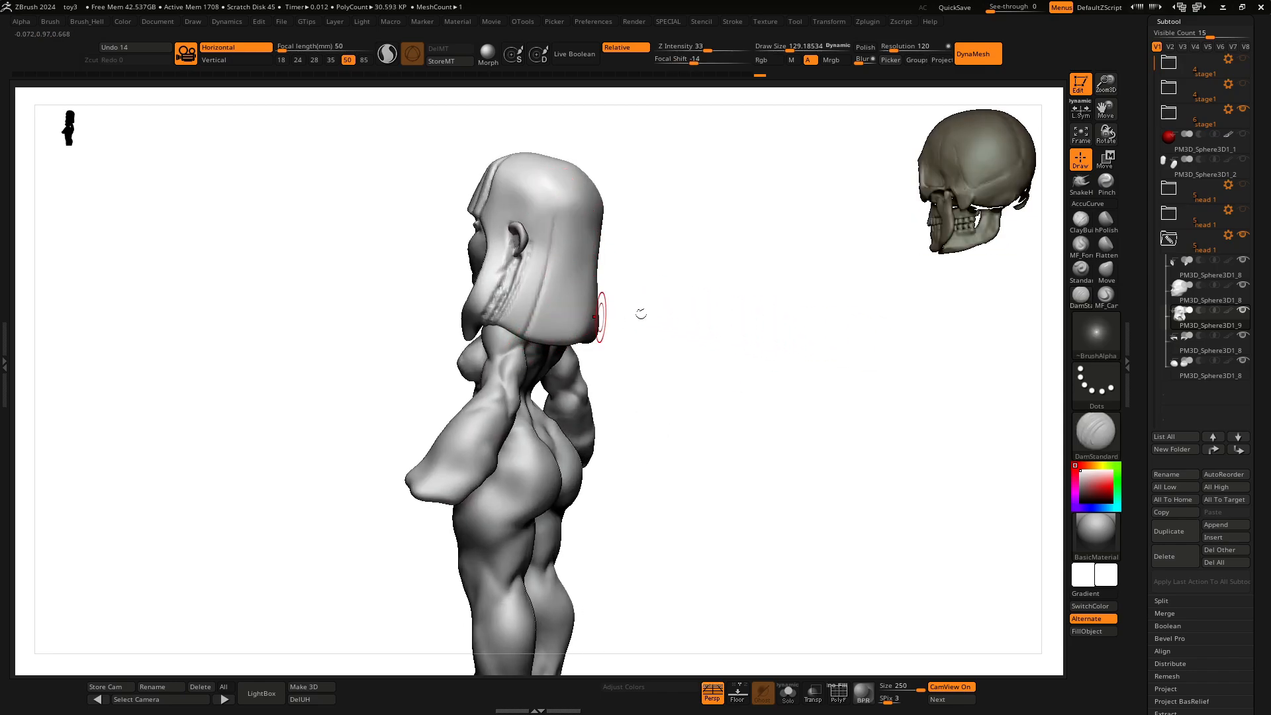
left_click_drag(601, 316, 583, 235)
left_click_drag(589, 353, 569, 229)
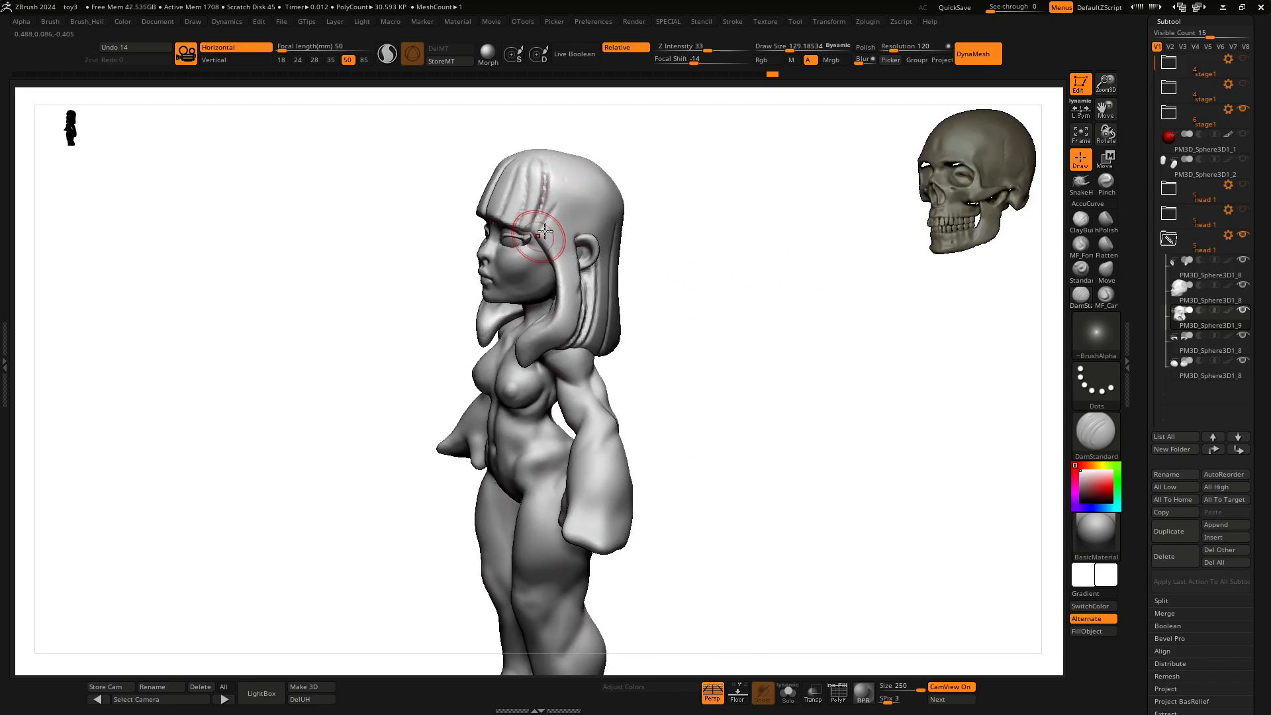
mouse_move(546, 173)
left_mouse_down()
mouse_move(538, 222)
mouse_move(553, 261)
left_mouse_up()
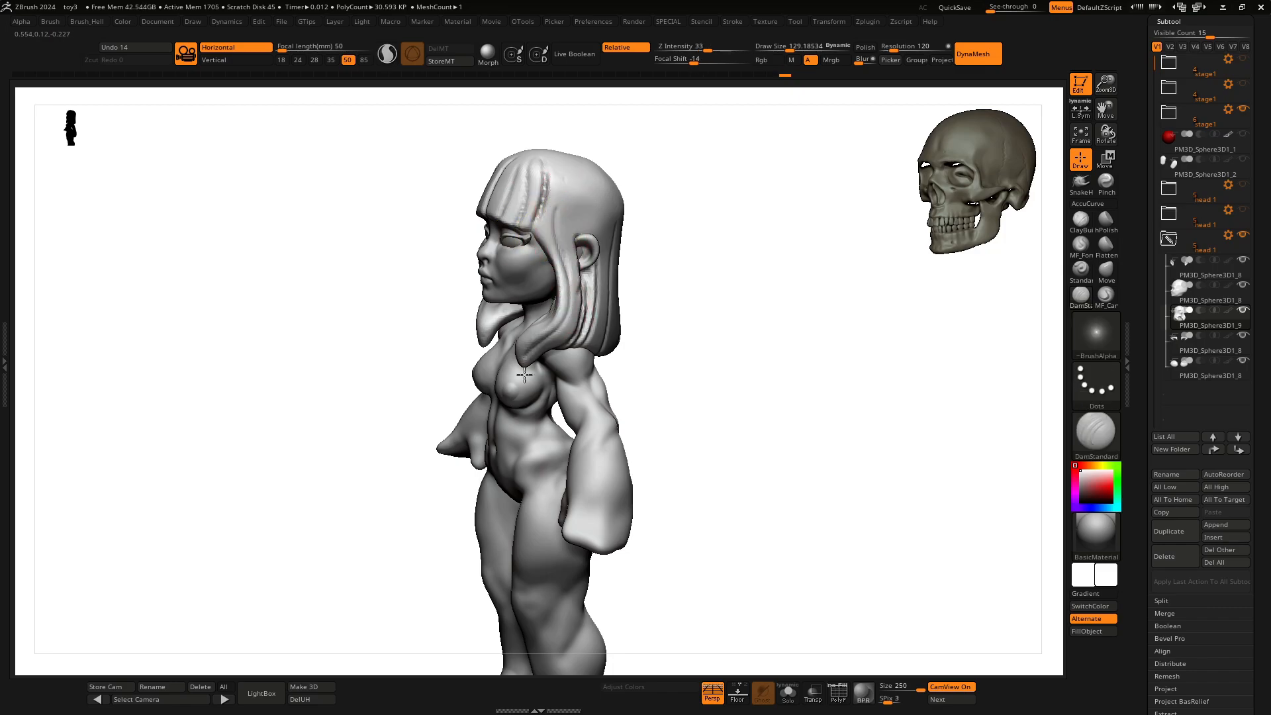
Step: Carve further long strand grooves into the side and back hair with DamStandard at draw size about 129
left_click_drag(660, 303, 689, 286)
left_click_drag(555, 315, 545, 340)
left_click_drag(610, 312, 589, 327)
left_click_drag(531, 280, 514, 319)
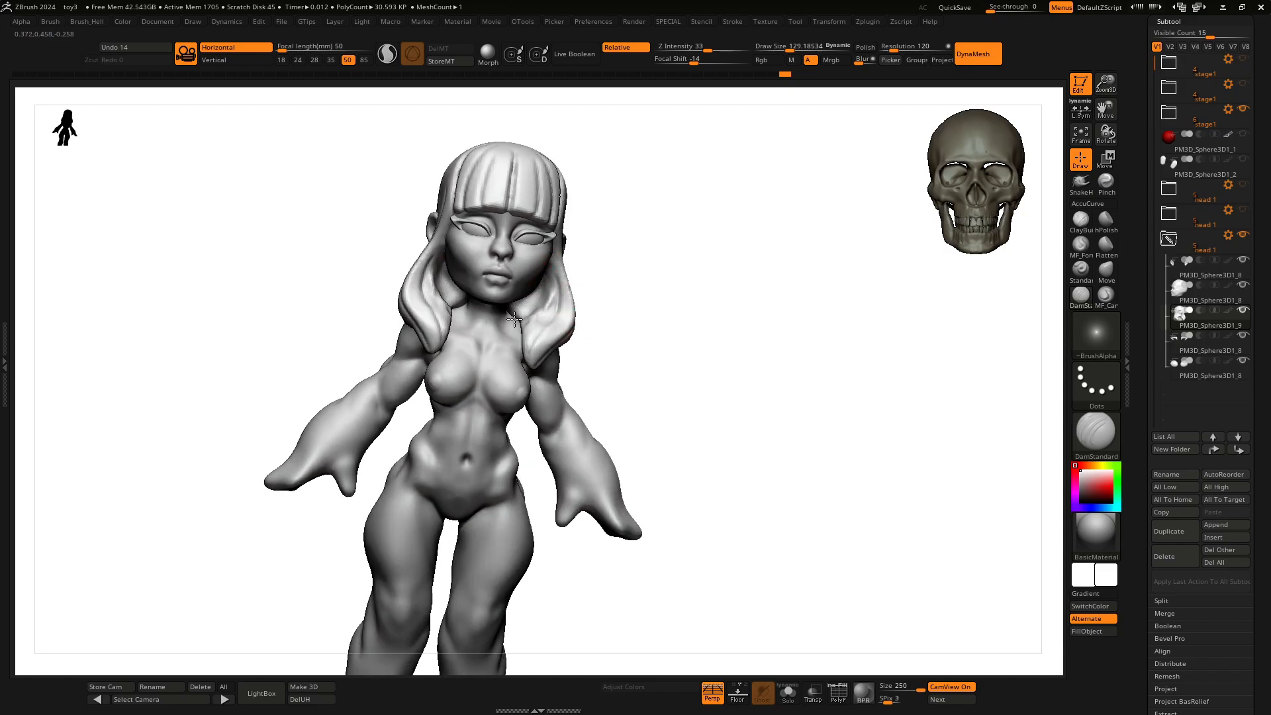
left_click_drag(622, 301, 564, 235)
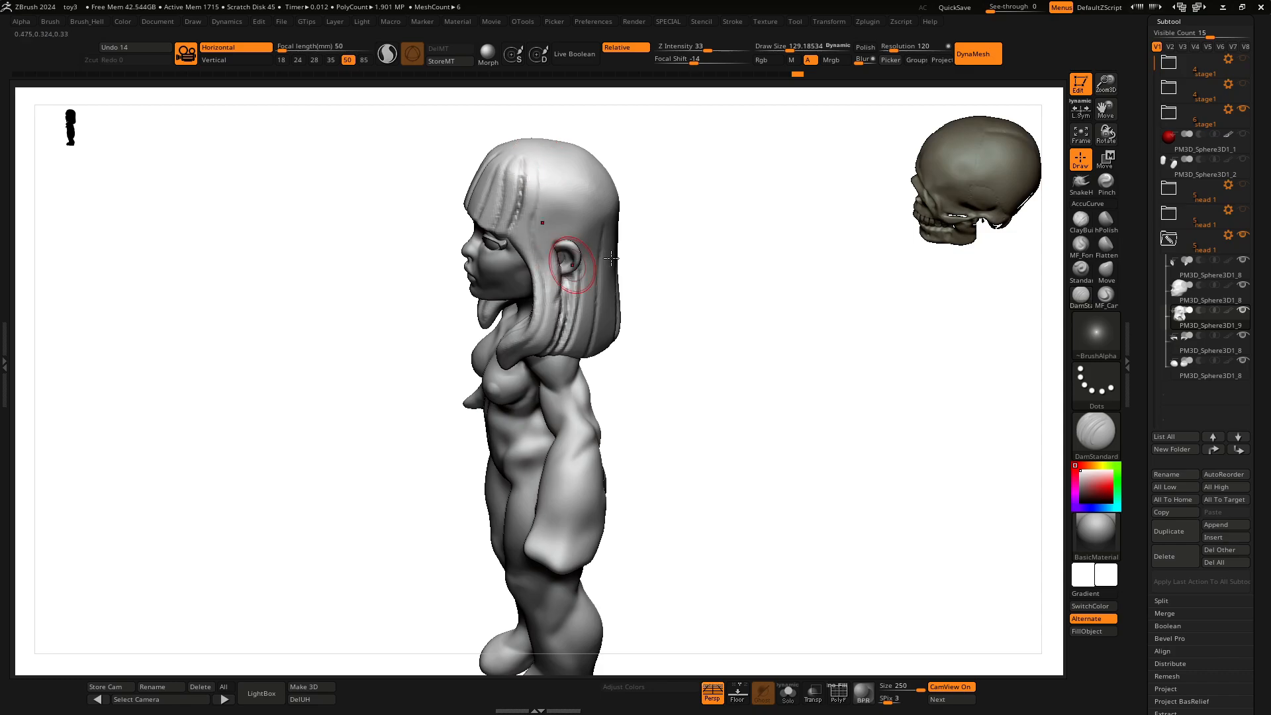
left_click_drag(610, 257, 556, 184)
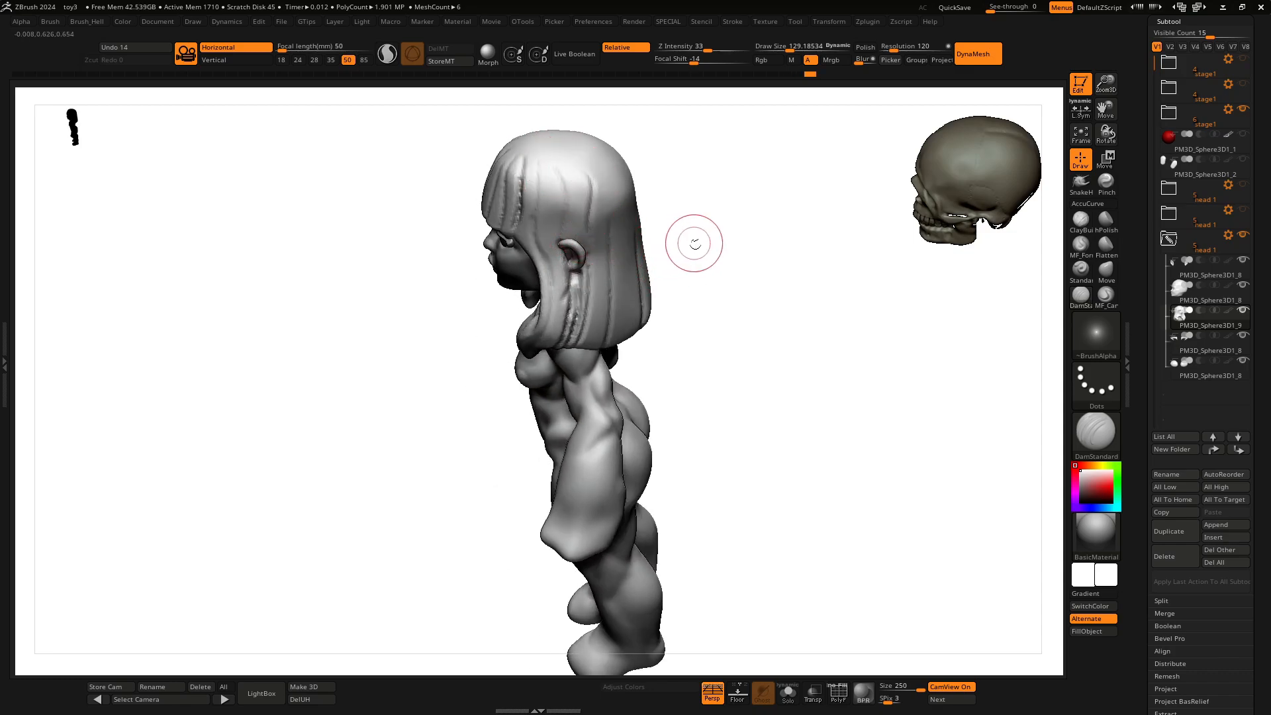
left_click_drag(694, 244, 609, 157)
left_click_drag(730, 265, 635, 154)
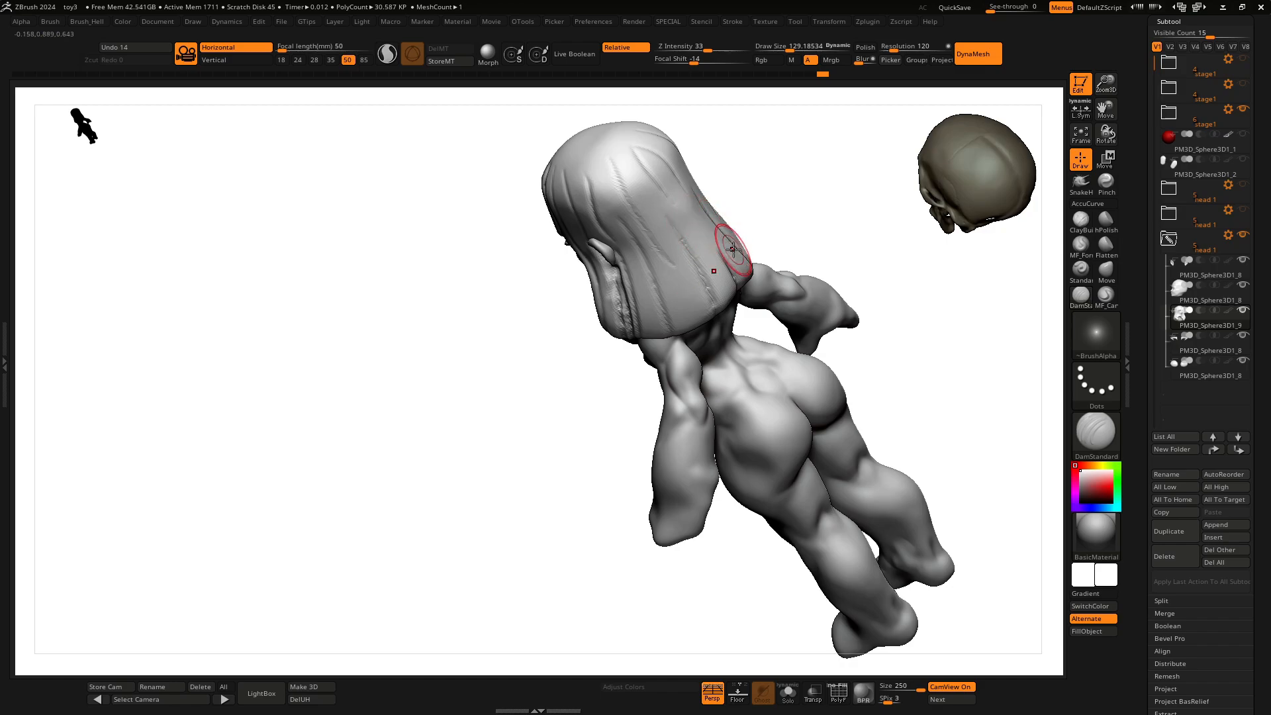
mouse_move(736, 259)
left_mouse_down()
mouse_move(791, 212)
mouse_move(663, 246)
left_mouse_up()
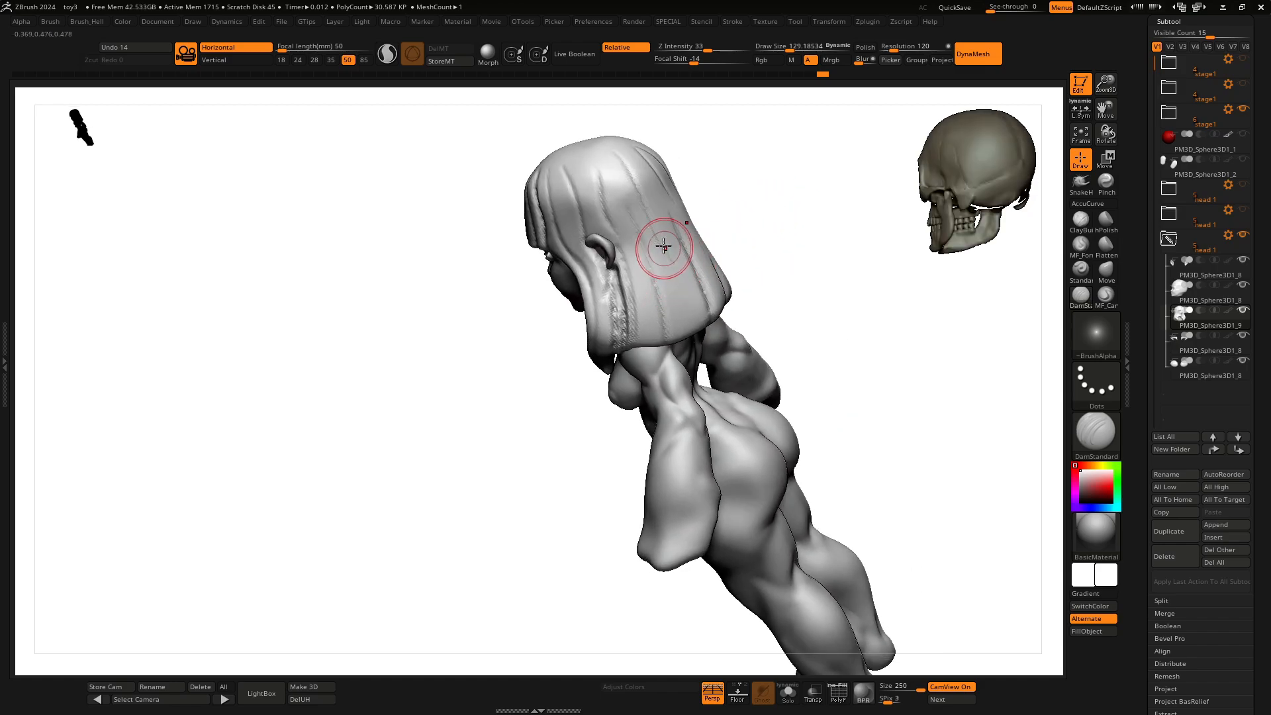
left_click_drag(663, 342, 771, 312)
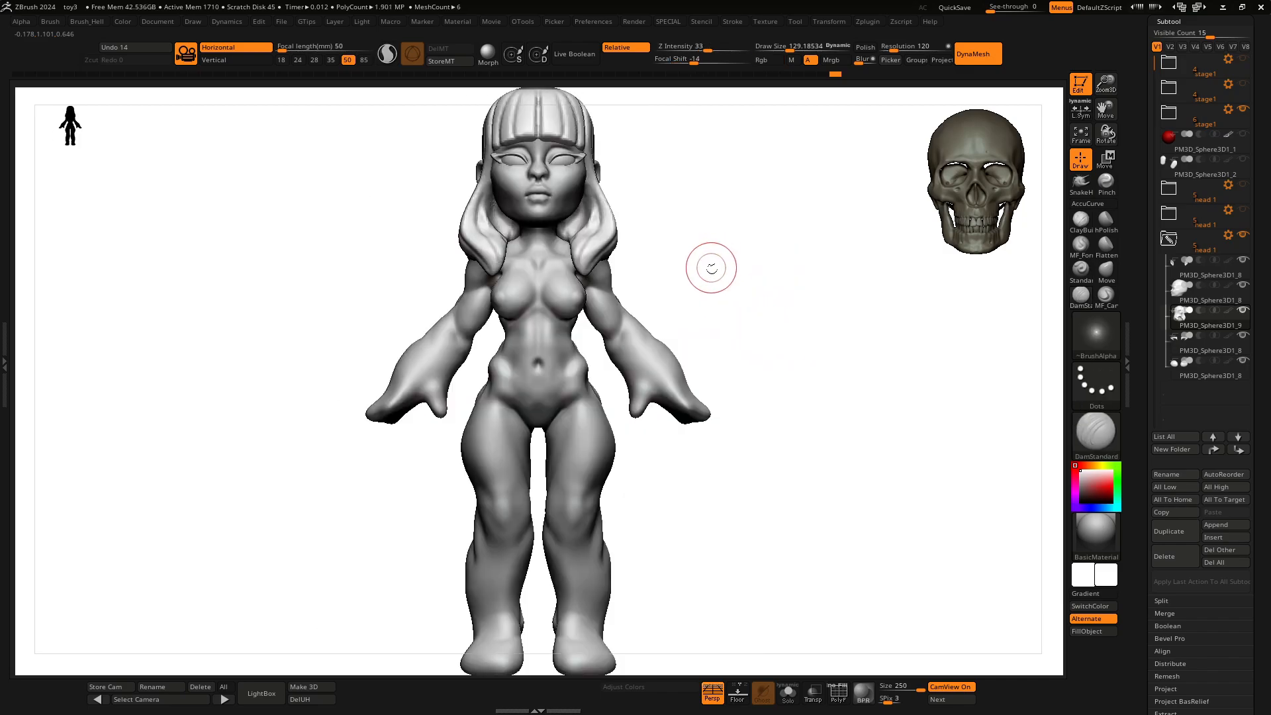
Step: Save the project as toy3.ZPR in the toy2 folder, replacing the existing file
mouse_move(712, 267)
left_mouse_down()
mouse_move(706, 295)
mouse_move(781, 299)
mouse_move(684, 304)
mouse_move(760, 296)
mouse_move(781, 306)
mouse_move(728, 321)
left_mouse_up()
key("f")
key("f")
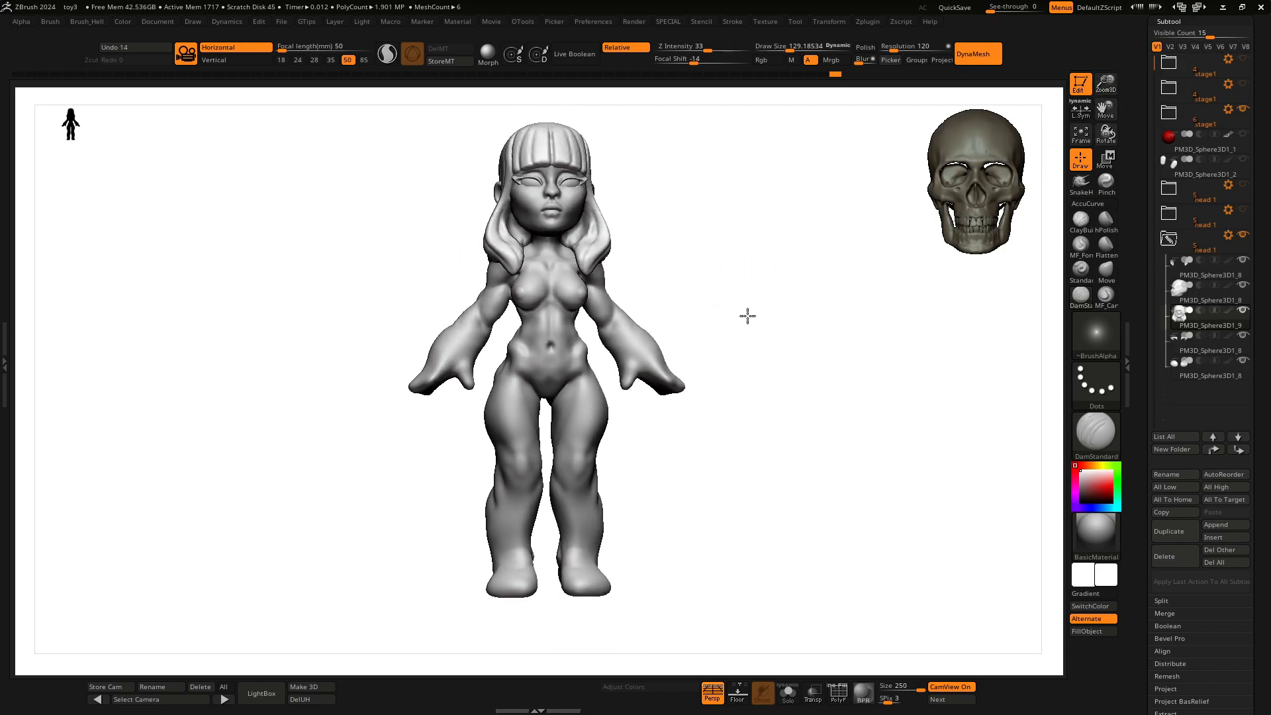
mouse_move(746, 314)
left_mouse_down()
mouse_move(791, 318)
mouse_move(746, 343)
mouse_move(820, 331)
mouse_move(724, 333)
mouse_move(853, 332)
mouse_move(796, 340)
left_mouse_up()
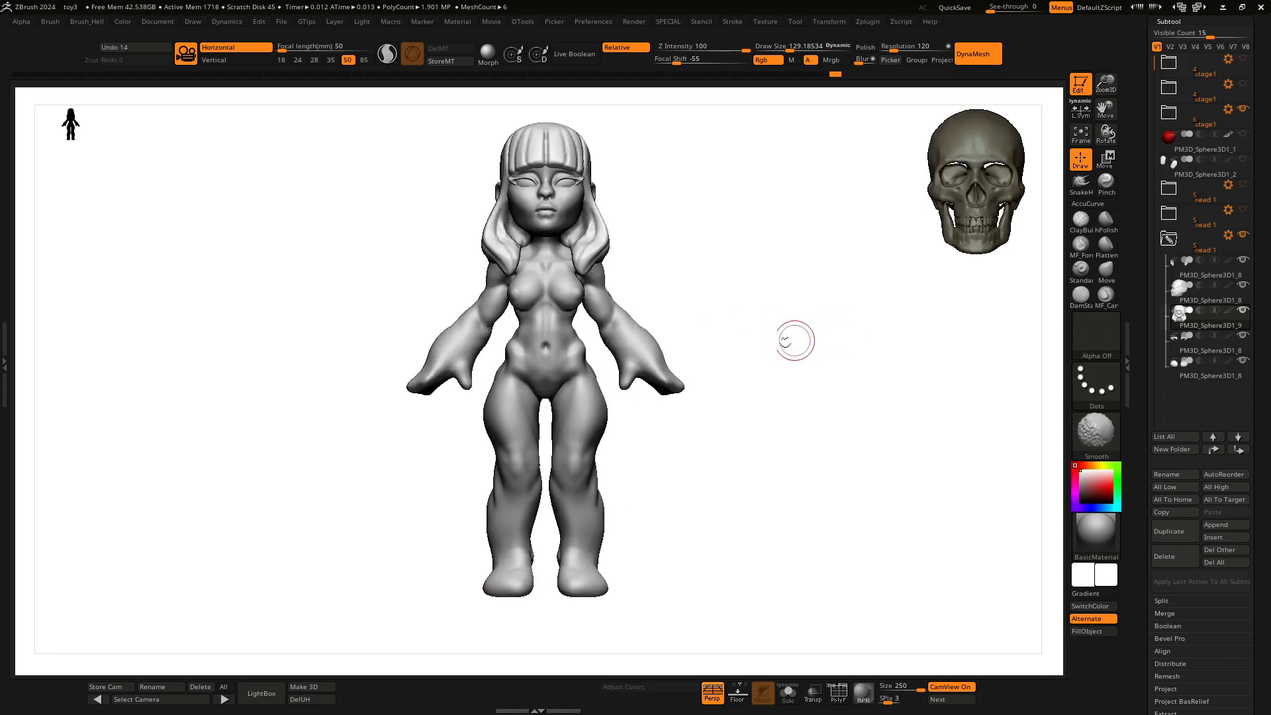
left_click_drag(1110, 85, 1103, 157)
left_click_drag(816, 332, 818, 419, "alt")
key("ctrl+s")
left_click(1150, 661)
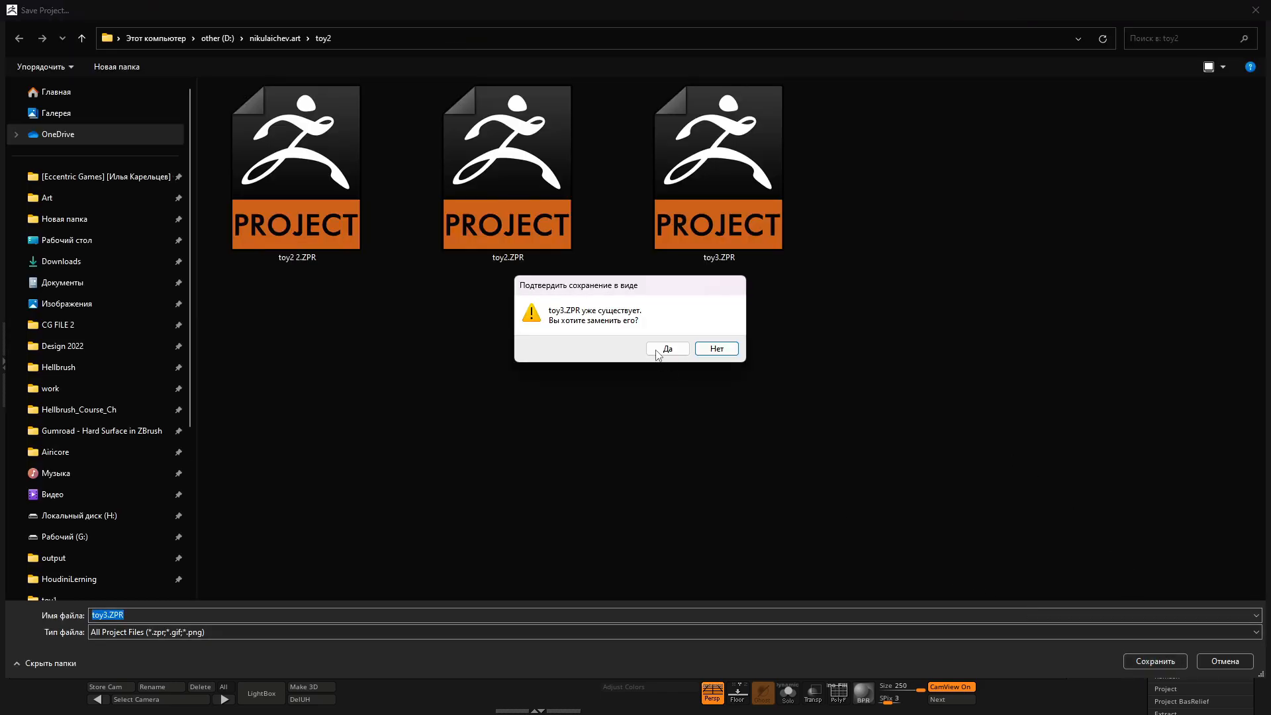
left_click(657, 348)
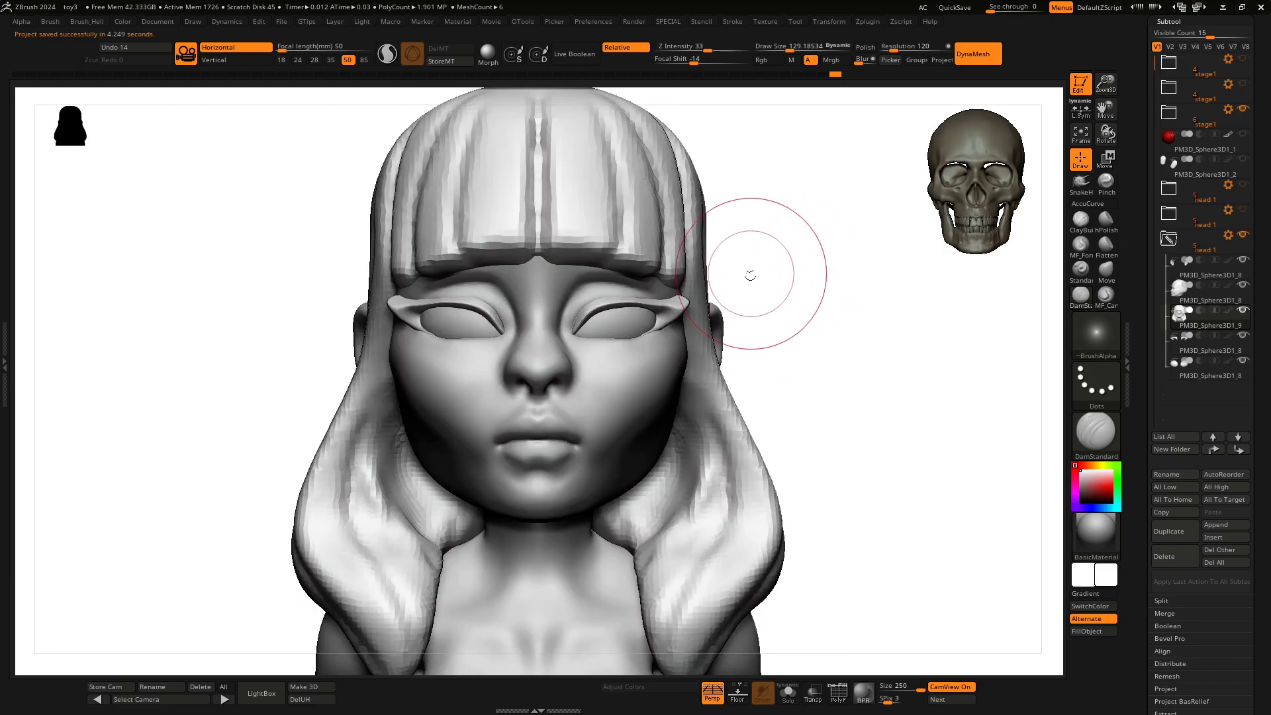
Step: Remesh the hair with DynaMesh at resolution 408 and polish its surface
key("f")
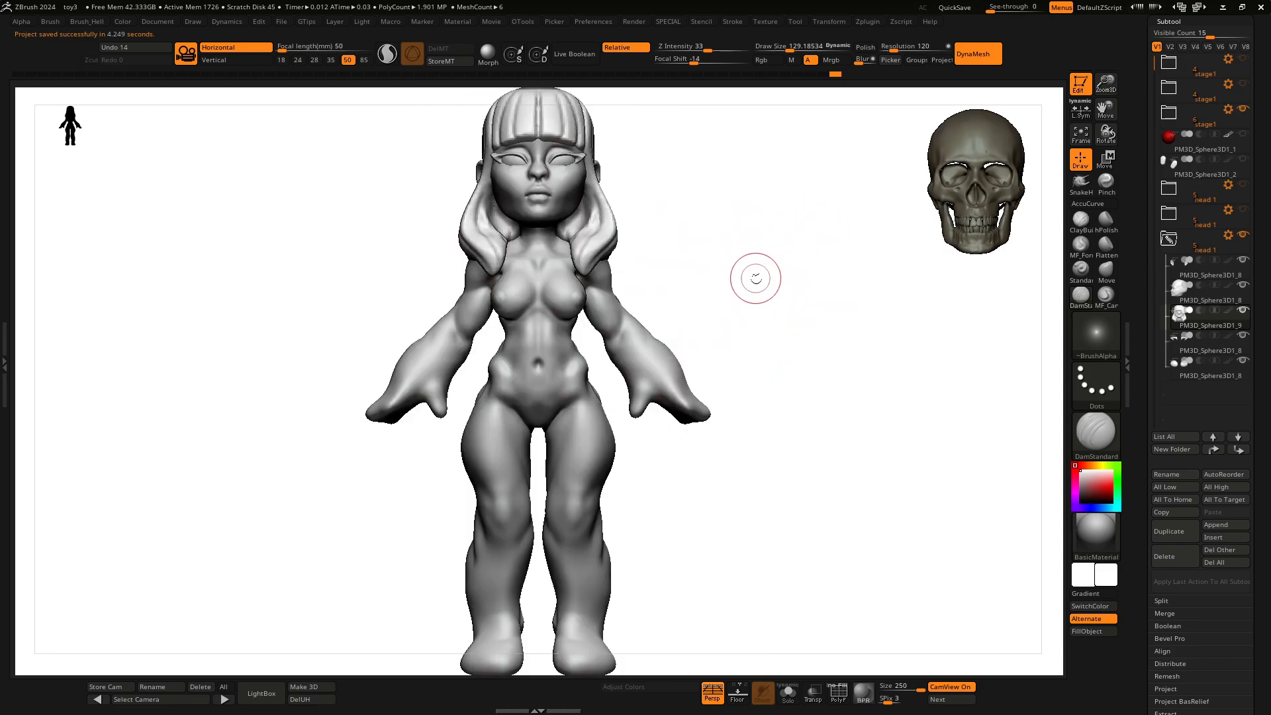
left_click_drag(731, 227, 739, 269, "alt")
left_click_drag(1106, 82, 1092, 198)
left_click_drag(812, 223, 806, 355, "alt")
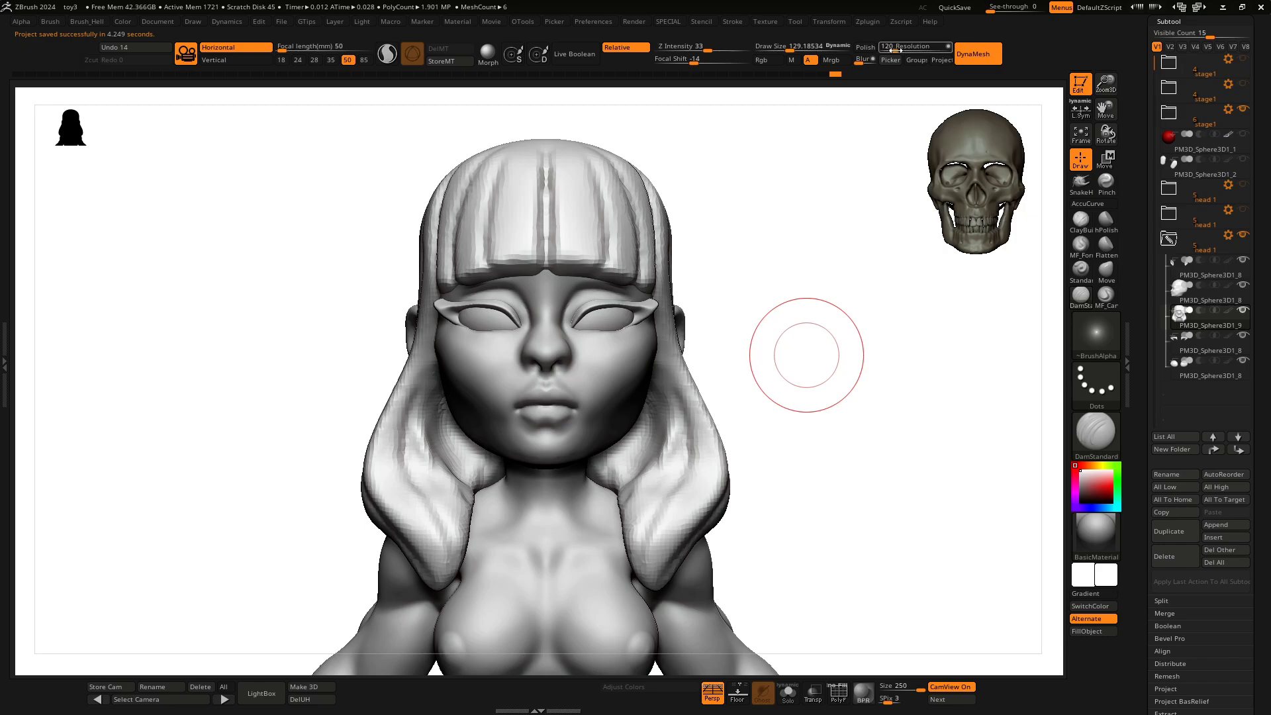
key("shift")
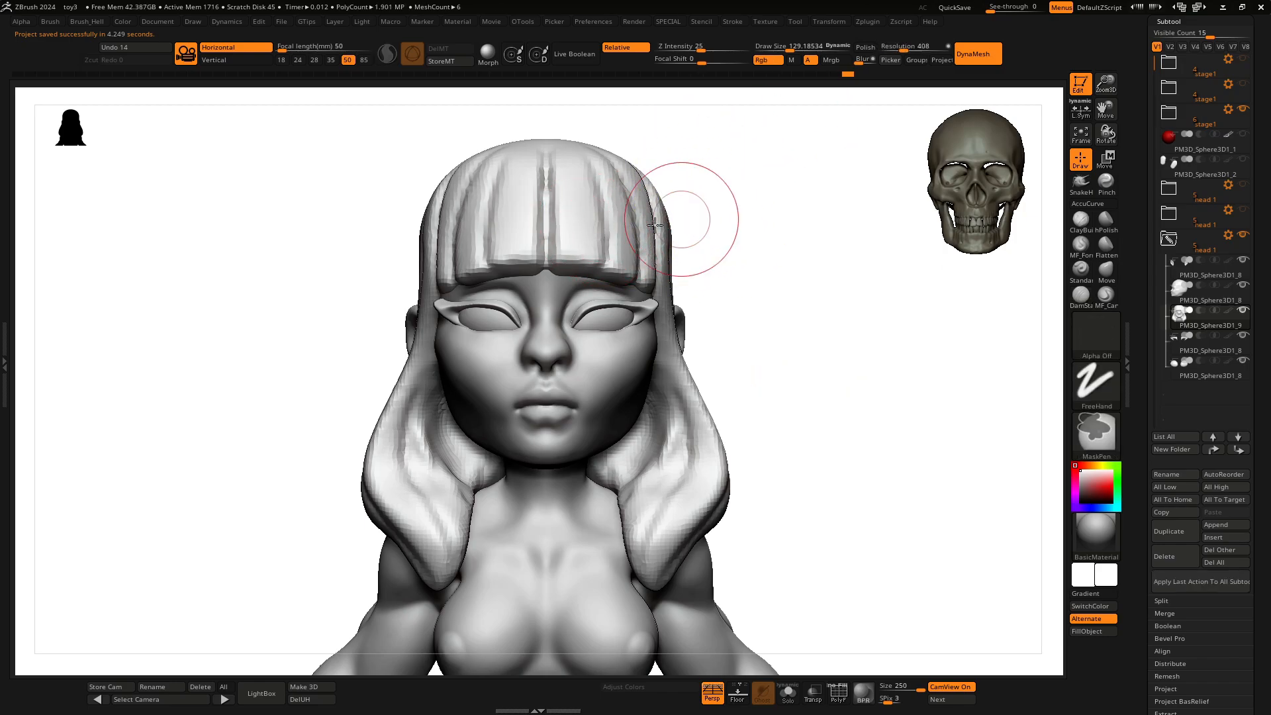
left_click_drag(730, 191, 740, 238, "ctrl")
key("space")
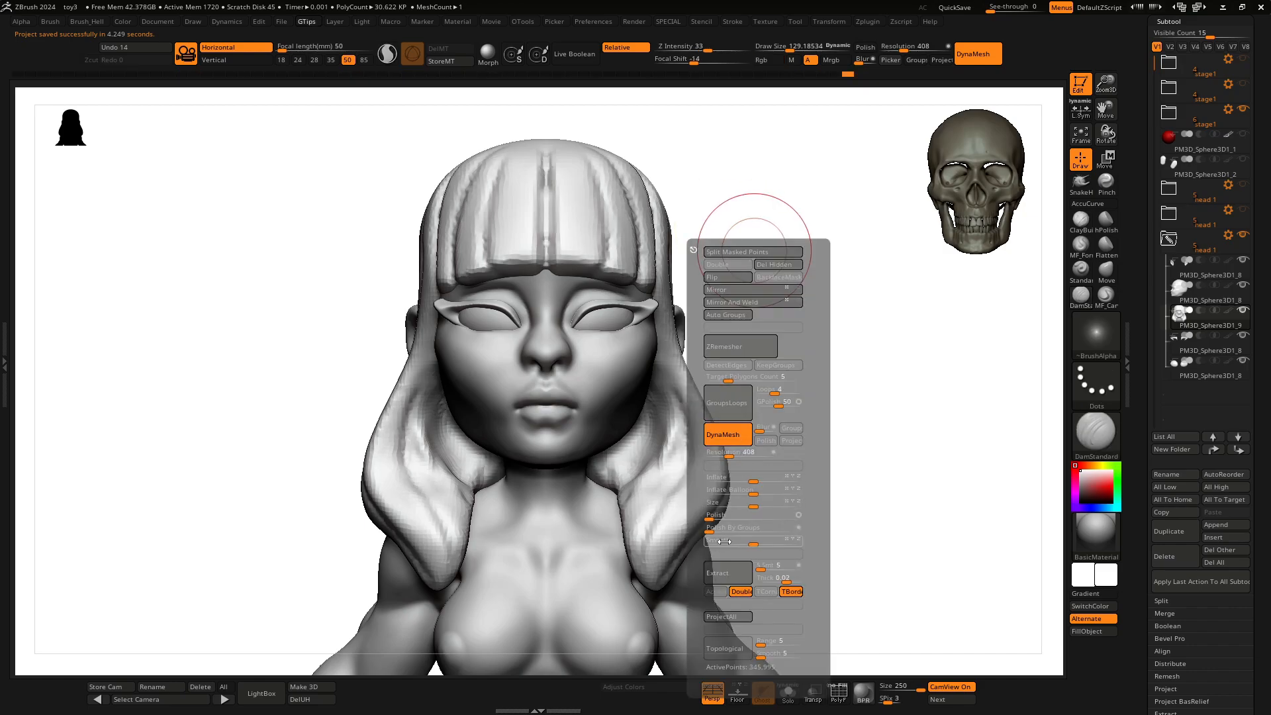
left_click_drag(714, 515, 767, 514)
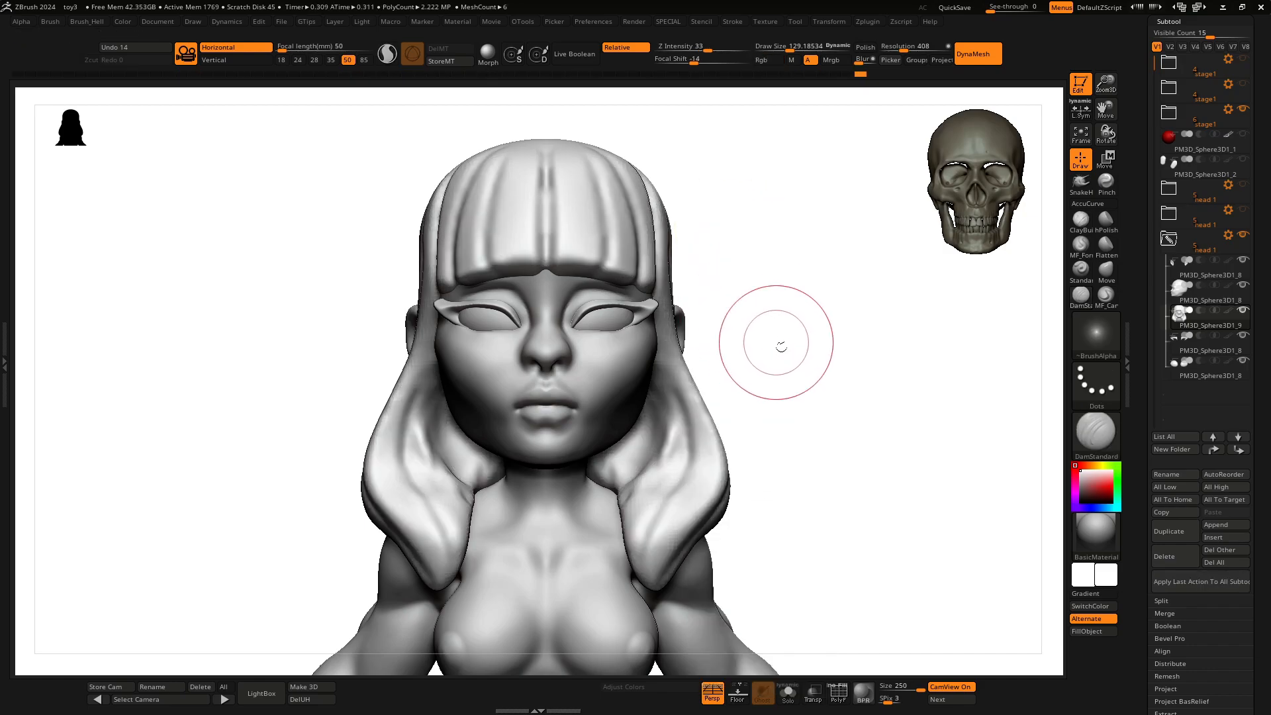
left_click_drag(780, 224, 771, 371, "ctrl")
Step: Carve the fringe's centre parting deeper with the MF_Carve brush at draw size about 77
key("b")
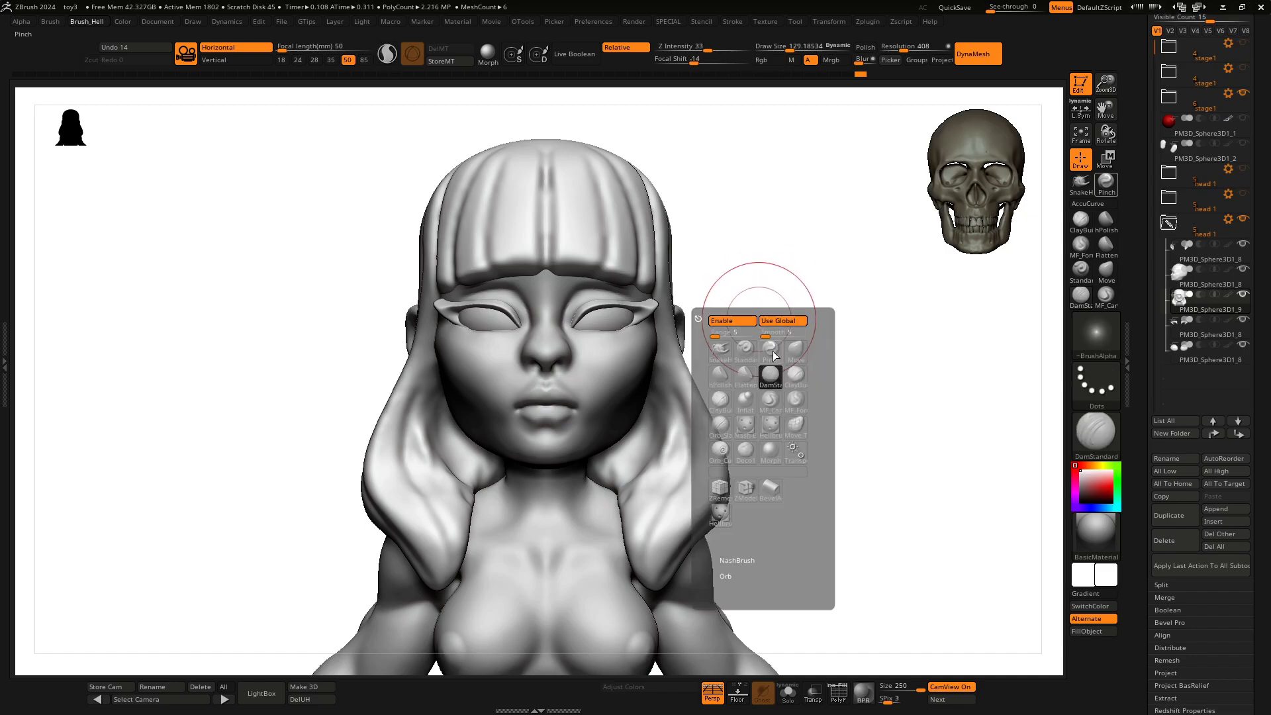
left_click(770, 401)
key("space")
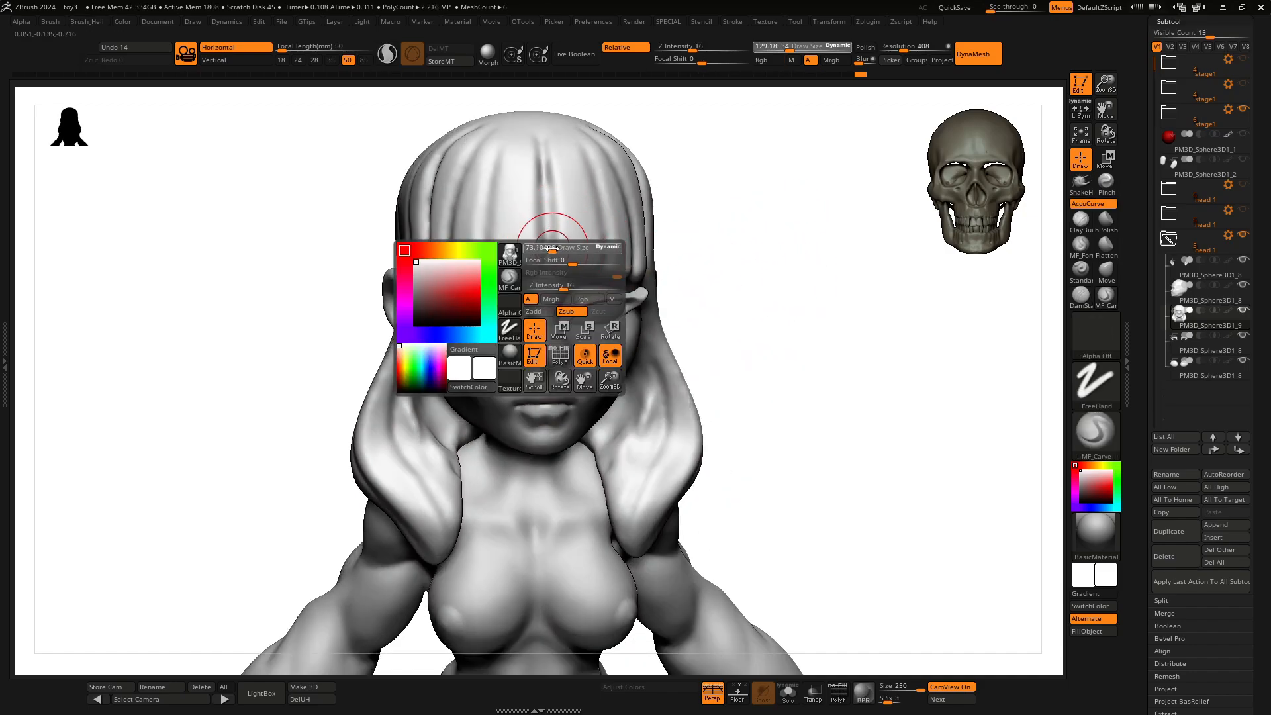
mouse_move(542, 147)
left_mouse_down()
mouse_move(549, 264)
mouse_move(543, 159)
left_mouse_up()
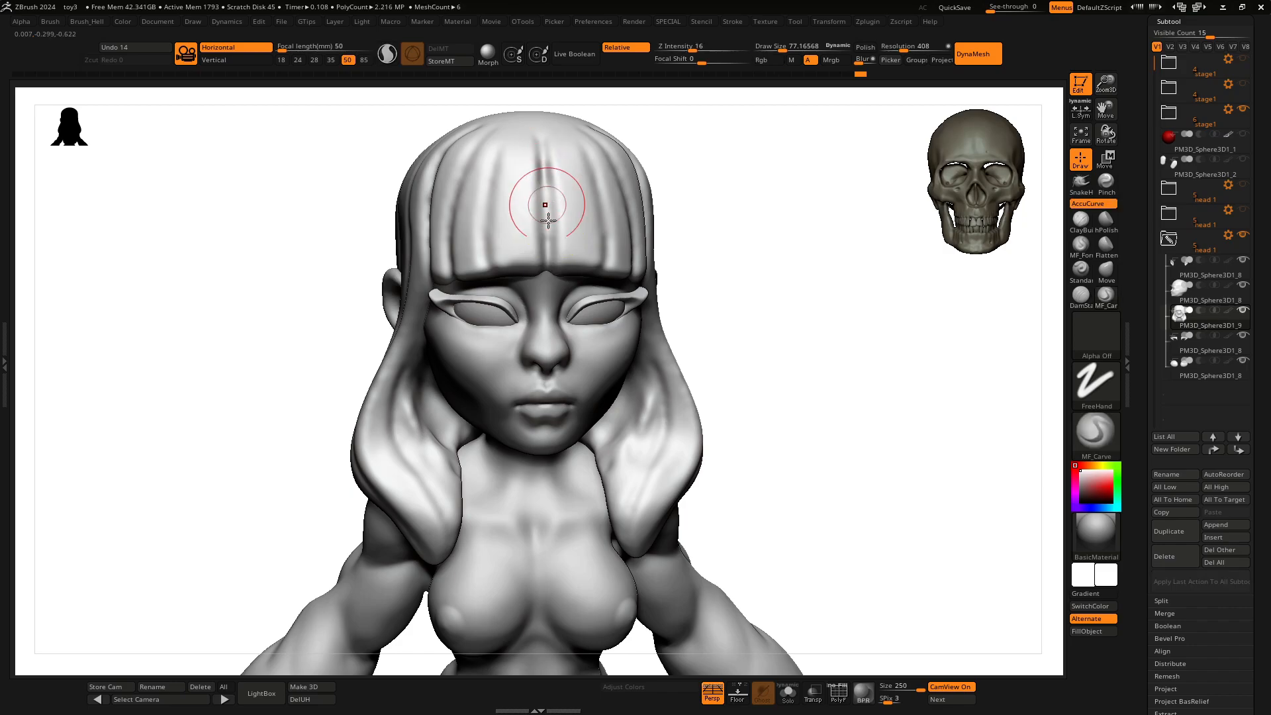
left_click_drag(544, 202, 548, 265)
left_click_drag(545, 172, 547, 264)
Step: Sharpen the remaining strand grooves on both sides of the fringe with MF_Carve at draw size about 77
mouse_move(728, 263)
left_mouse_down("shift")
mouse_move(748, 246)
mouse_move(770, 264)
left_mouse_up("shift")
left_click_drag(625, 169, 605, 302)
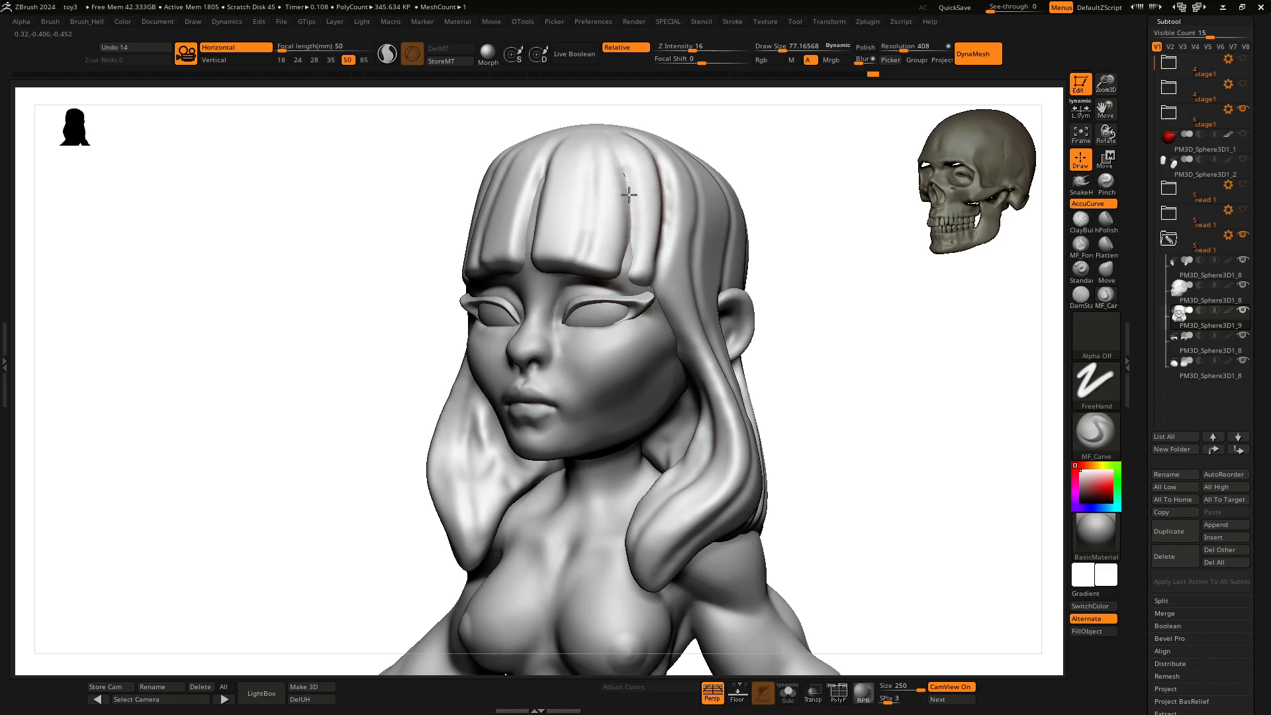
left_click_drag(775, 228, 813, 229)
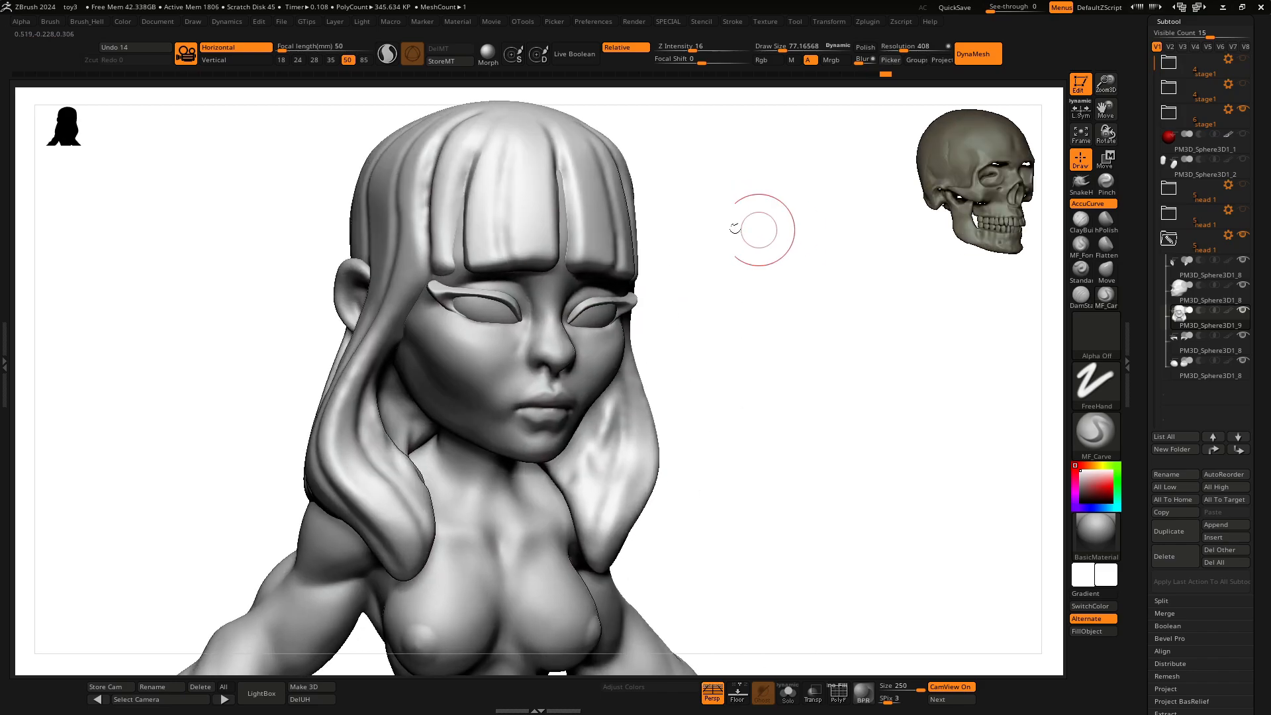
left_click_drag(554, 151, 585, 266)
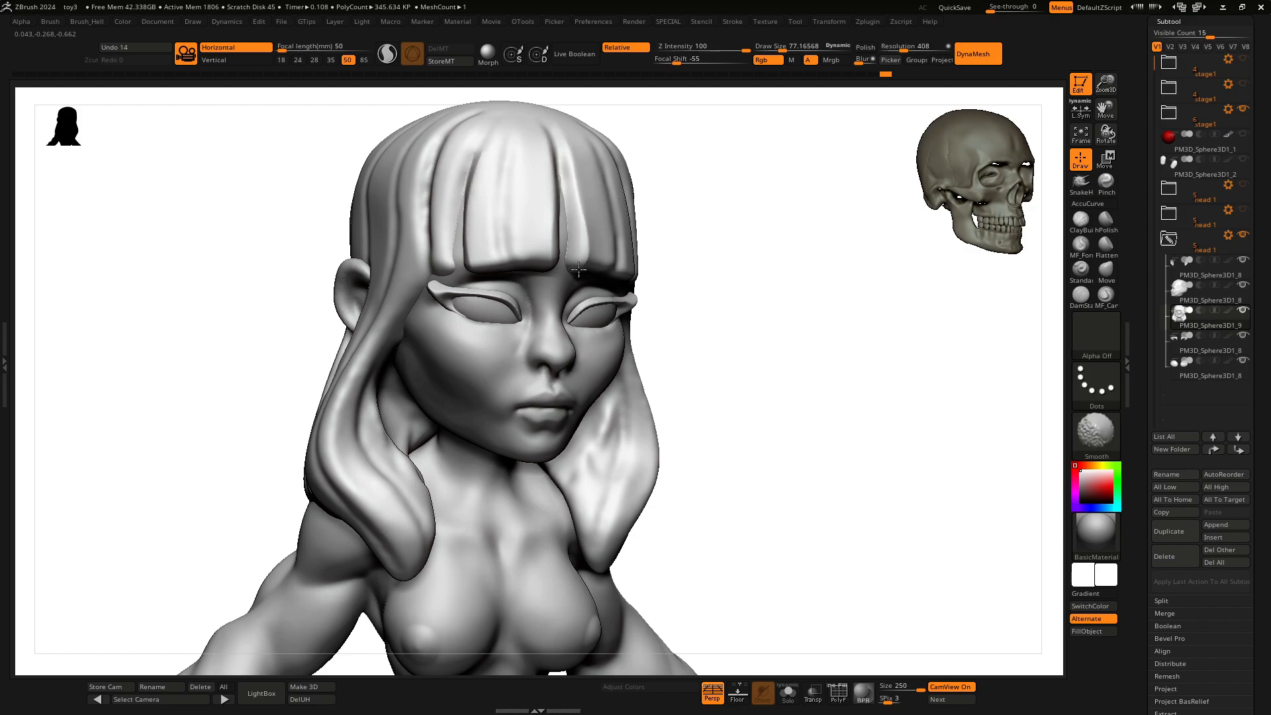
left_click_drag(733, 279, 710, 251, "shift")
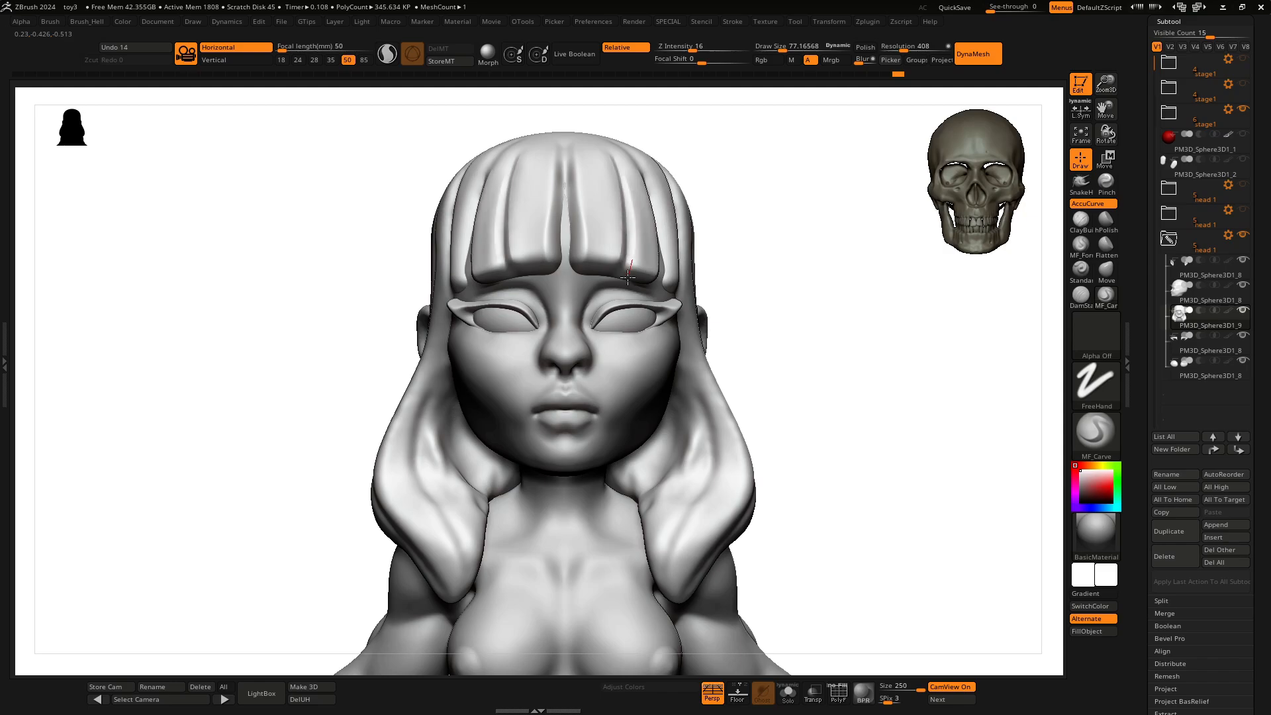
left_click_drag(791, 326, 601, 162)
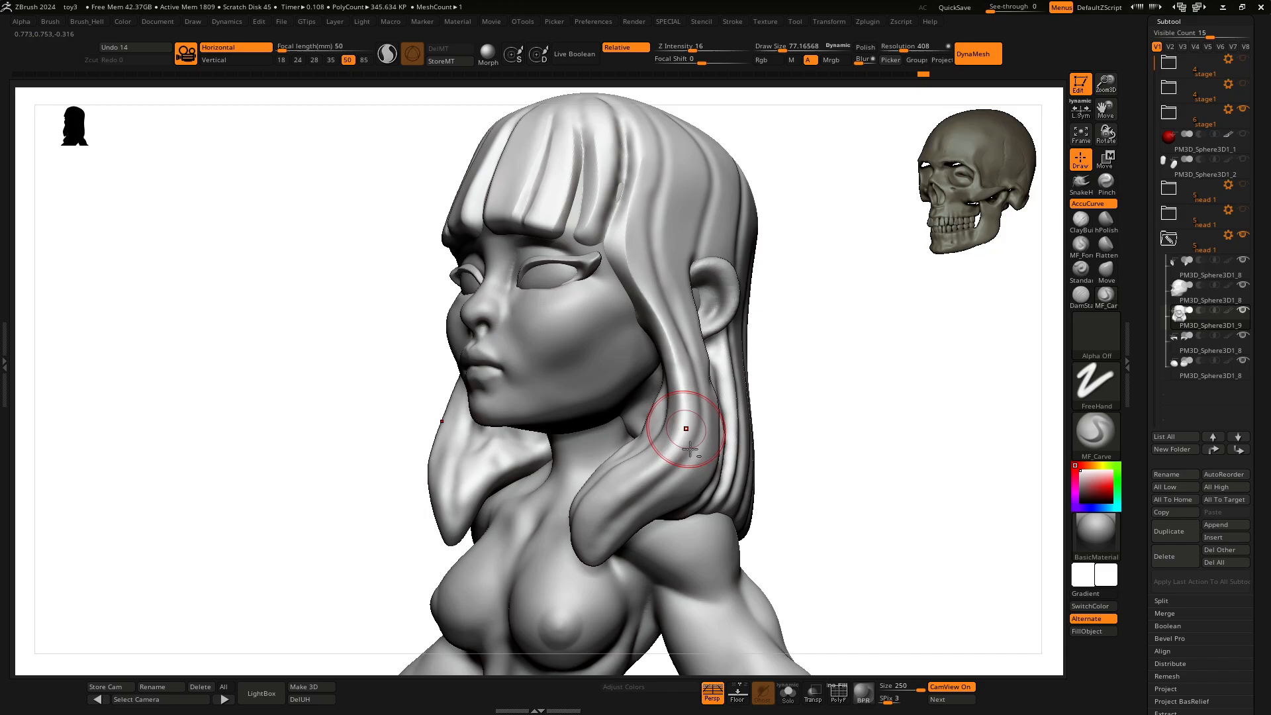
Step: Carve finer strand lines into the side hair around the ear and down the side lock with MF_Carve
mouse_move(801, 397)
left_mouse_down()
mouse_move(816, 384)
mouse_move(679, 183)
mouse_move(648, 430)
left_mouse_up()
mouse_move(870, 381)
left_mouse_down()
mouse_move(840, 383)
mouse_move(823, 355)
left_mouse_up()
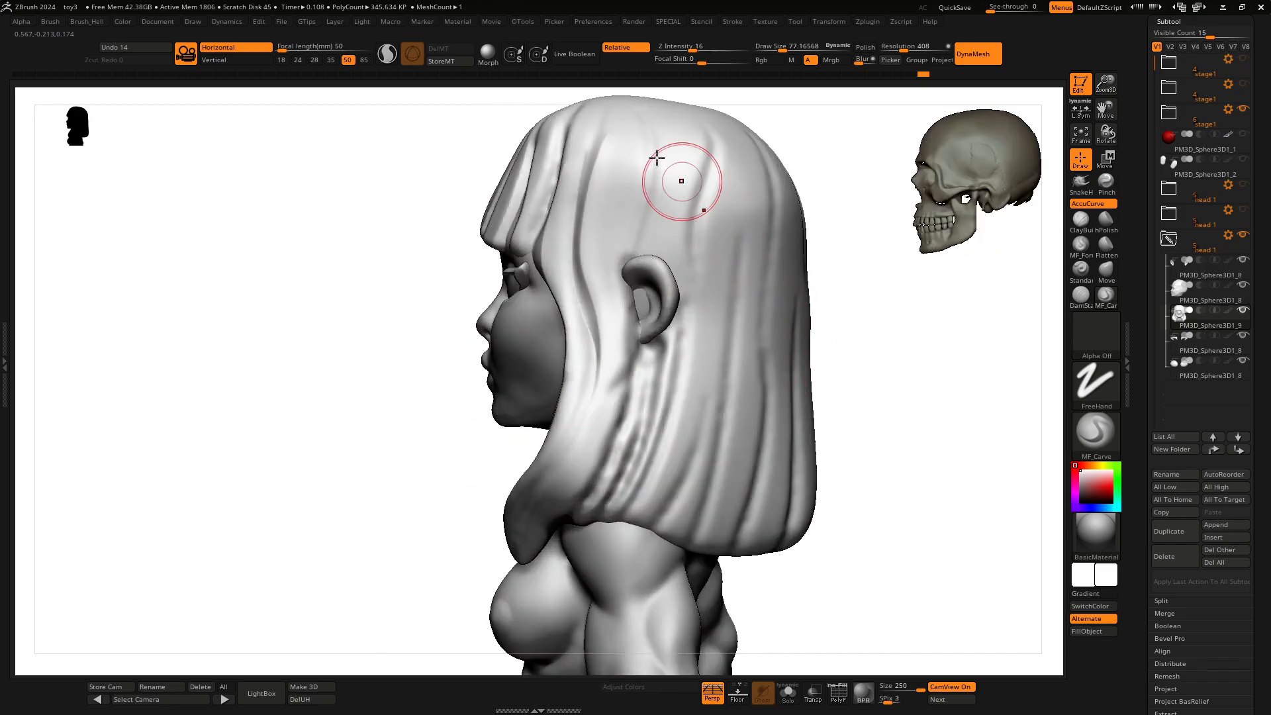
left_click_drag(636, 222, 630, 266)
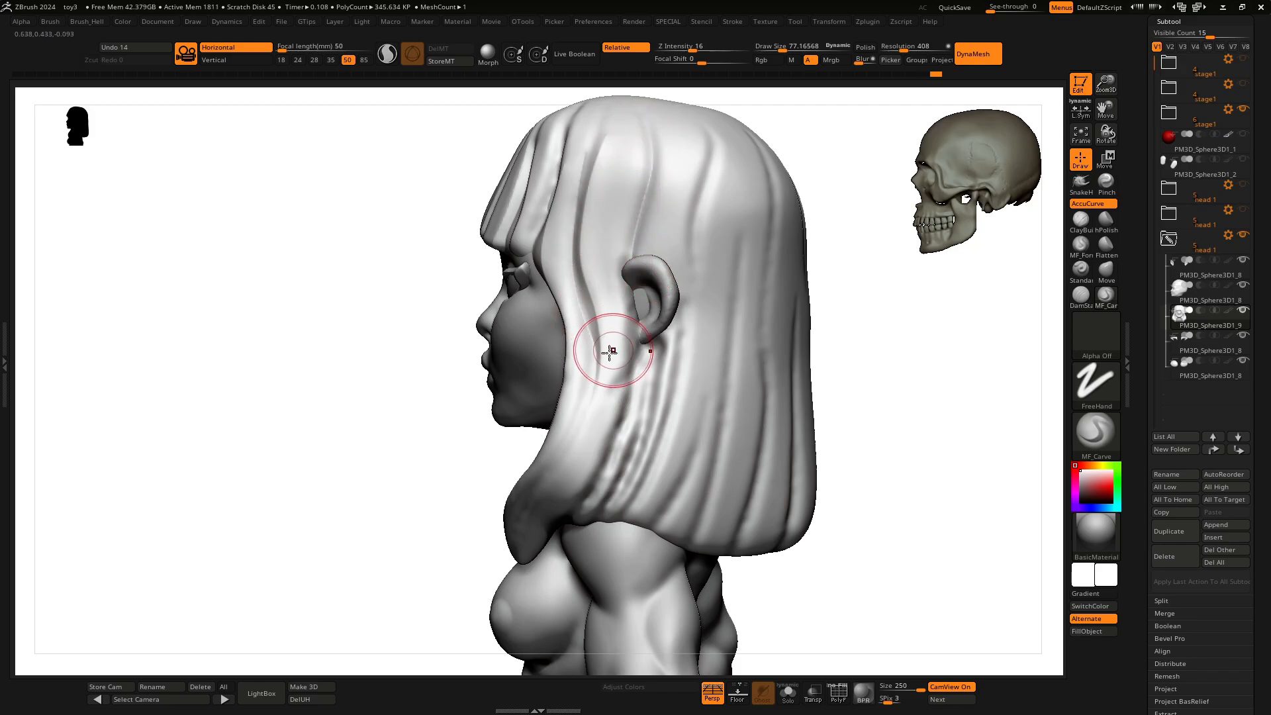
mouse_move(412, 567)
left_mouse_down()
mouse_move(434, 488)
mouse_move(667, 289)
mouse_move(579, 468)
left_mouse_up()
mouse_move(656, 265)
left_mouse_down()
mouse_move(612, 397)
mouse_move(561, 455)
mouse_move(554, 417)
mouse_move(547, 460)
left_mouse_up()
Step: Carve long curved grooves along the front faces of the side locks with MF_Carve and smooth them
mouse_move(792, 325)
left_mouse_down()
mouse_move(842, 341)
mouse_move(803, 355)
mouse_move(805, 318)
left_mouse_up()
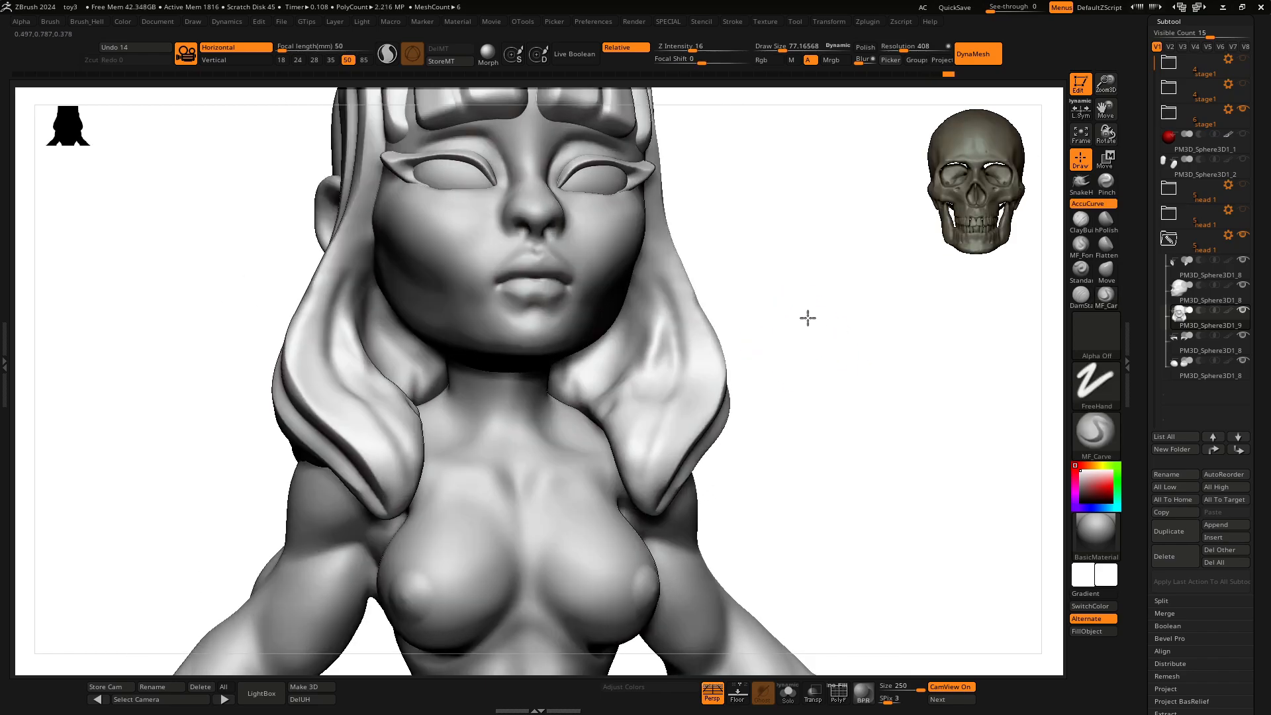
left_click_drag(645, 192, 640, 487)
left_click_drag(768, 332, 742, 324)
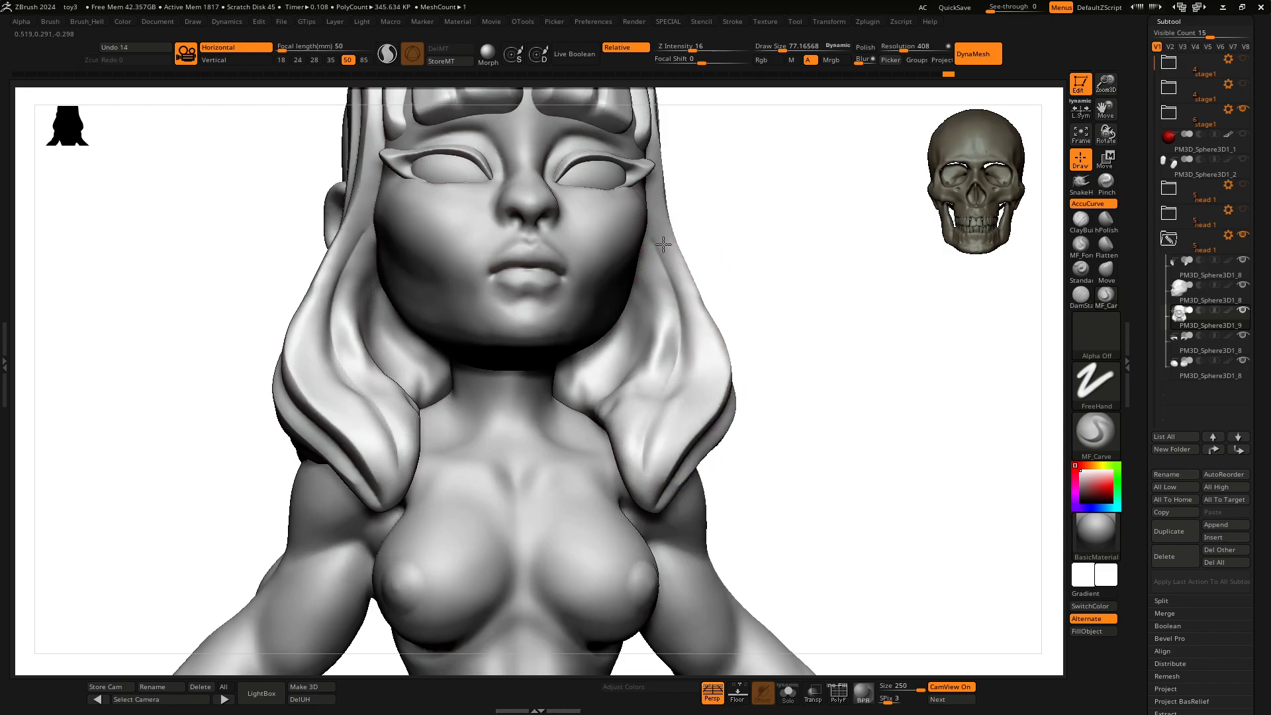
left_click_drag(654, 232, 651, 503)
mouse_move(640, 264)
left_mouse_down()
mouse_move(607, 400)
mouse_move(630, 368)
mouse_move(617, 437)
left_mouse_up()
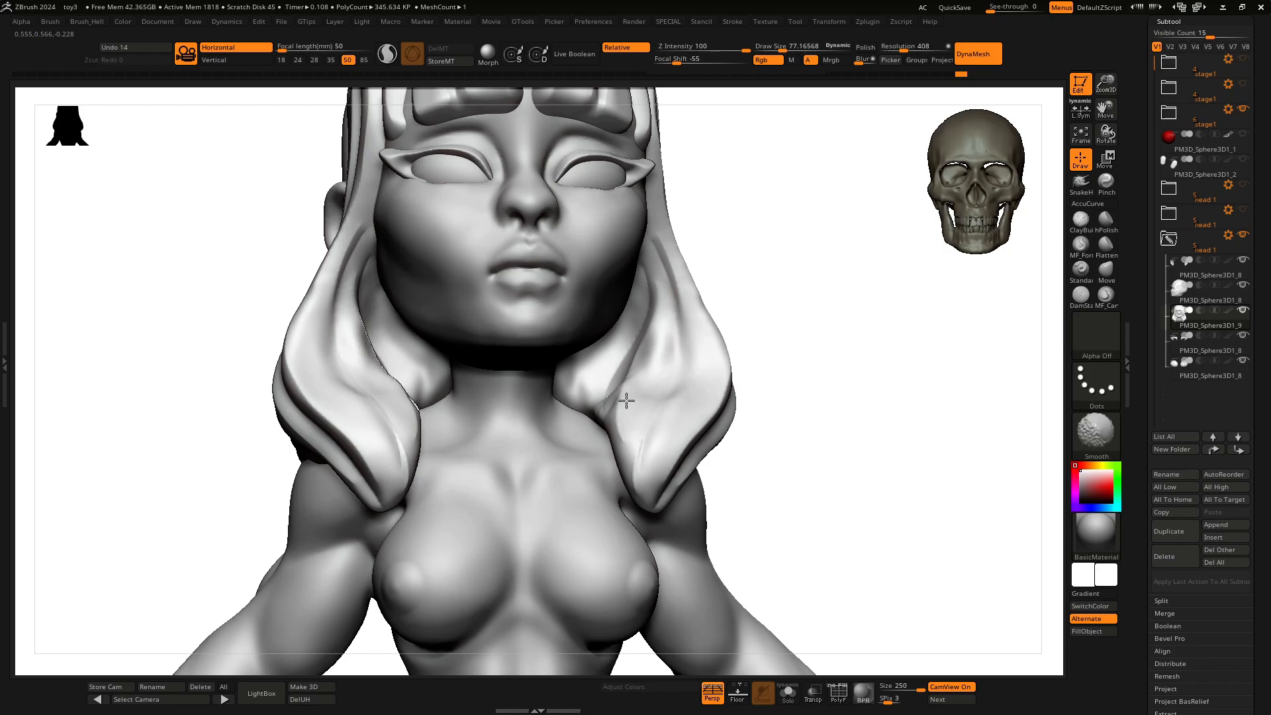
Step: Flatten the front faces of the side locks with hPolish, at draw sizes of about 77 and 119
left_click_drag(741, 336, 754, 316)
key("space")
left_click(677, 376)
left_click_drag(754, 268, 748, 295)
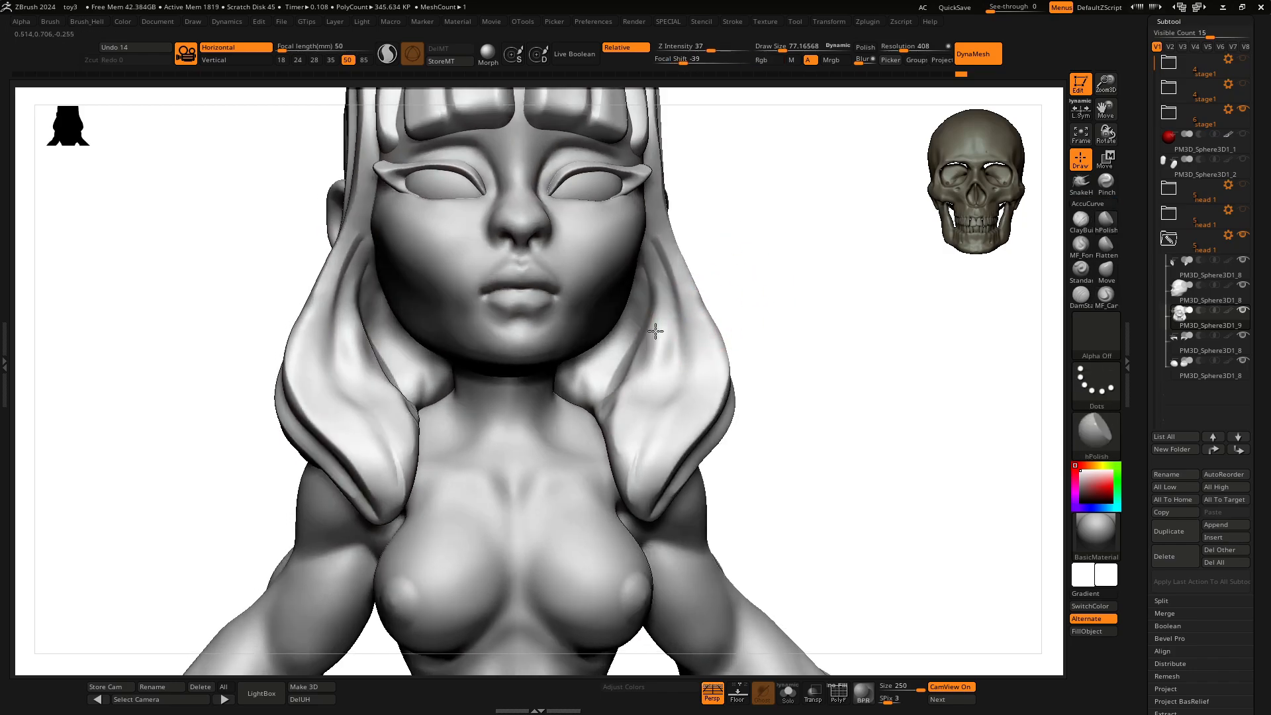
mouse_move(655, 331)
left_mouse_down()
mouse_move(663, 364)
mouse_move(678, 361)
left_mouse_up()
key("space")
mouse_move(674, 289)
left_mouse_down()
mouse_move(680, 380)
mouse_move(646, 395)
left_mouse_up()
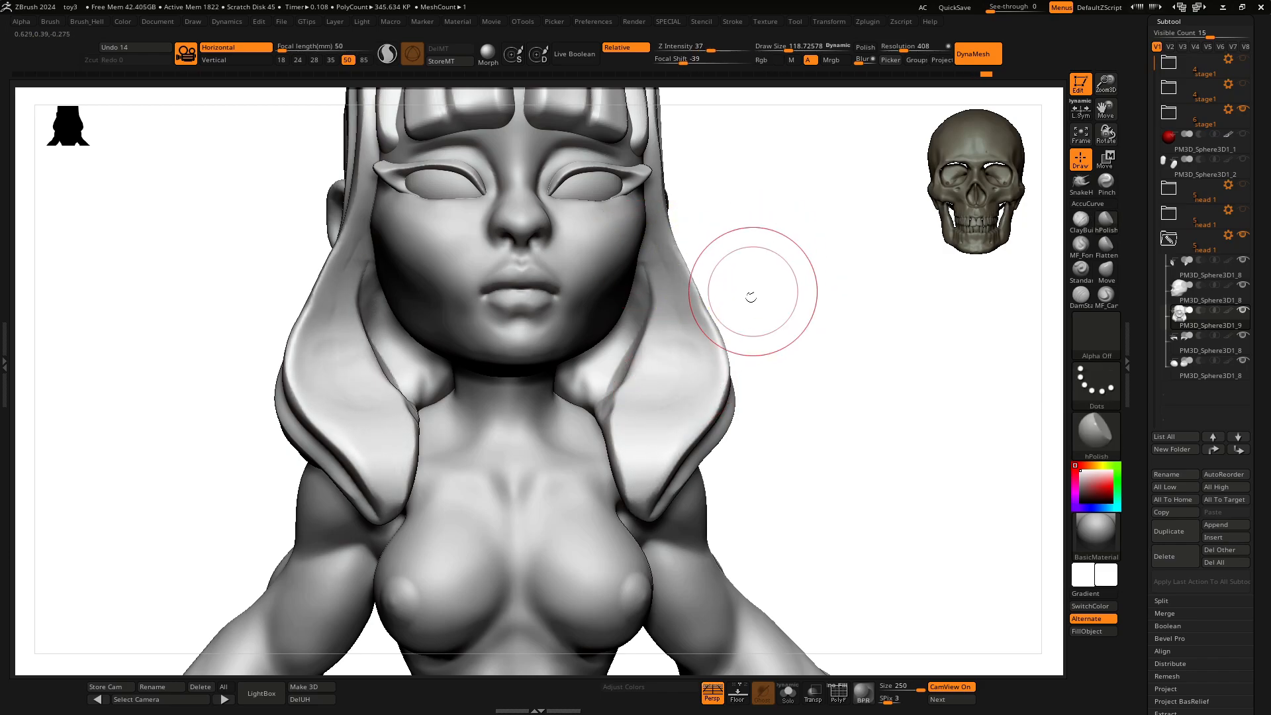
Step: Polish the inner planes of the side locks, remesh the hair with DynaMesh and smooth the creases
left_click_drag(748, 292, 658, 295)
mouse_move(760, 326)
left_mouse_down()
mouse_move(618, 383)
mouse_move(606, 418)
left_mouse_up()
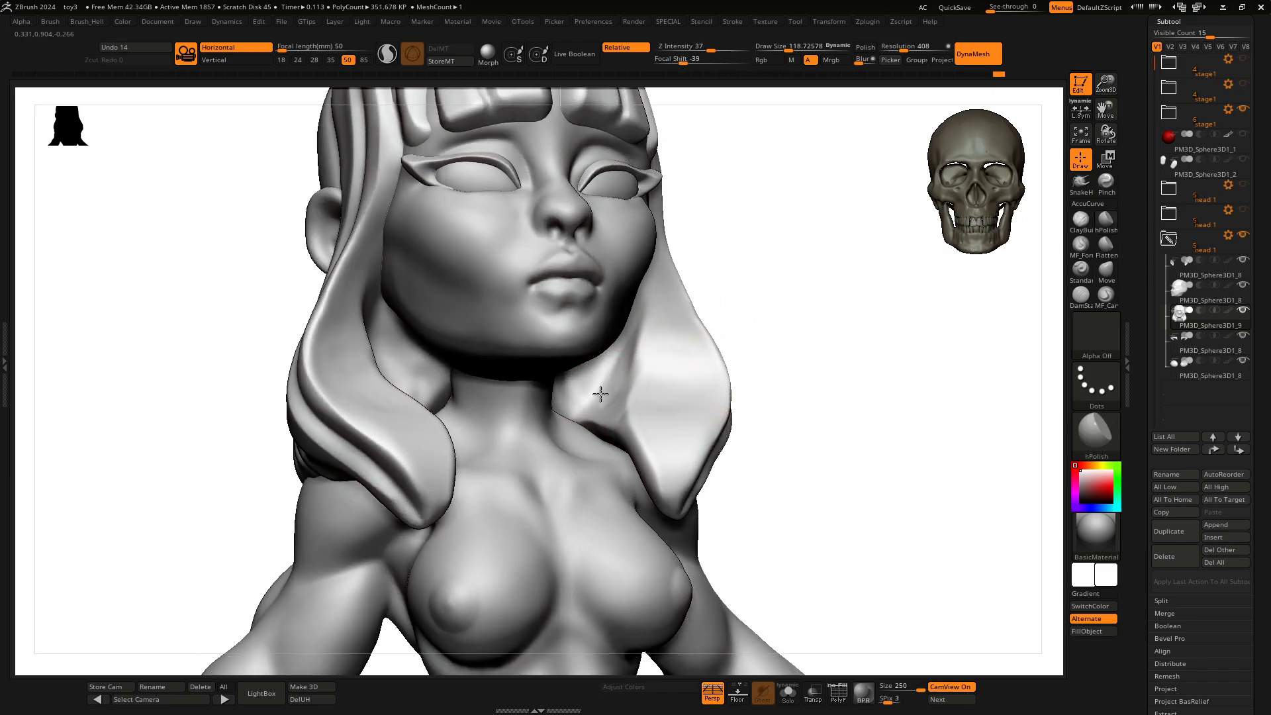
left_click_drag(745, 291, 647, 359, "shift")
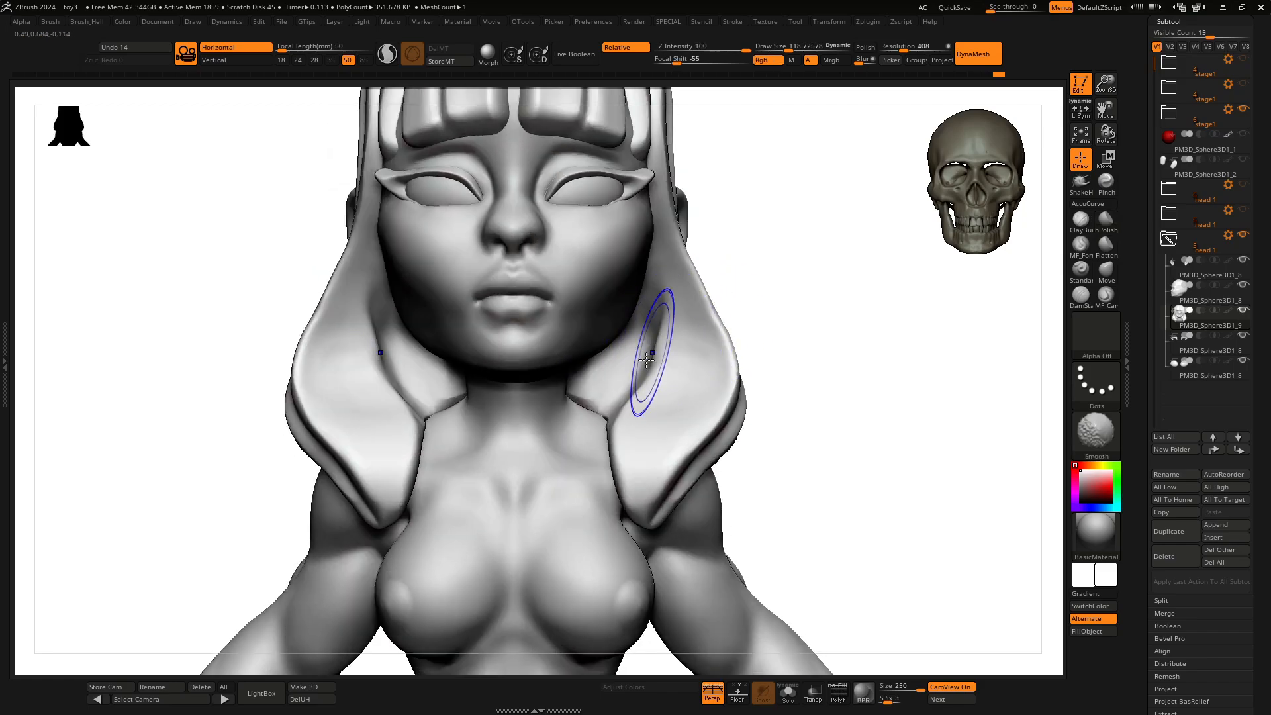
left_click_drag(777, 302, 788, 316)
mouse_move(651, 358)
left_mouse_down()
mouse_move(644, 374)
mouse_move(665, 314)
mouse_move(620, 404)
left_mouse_up()
left_click_drag(669, 338, 665, 371)
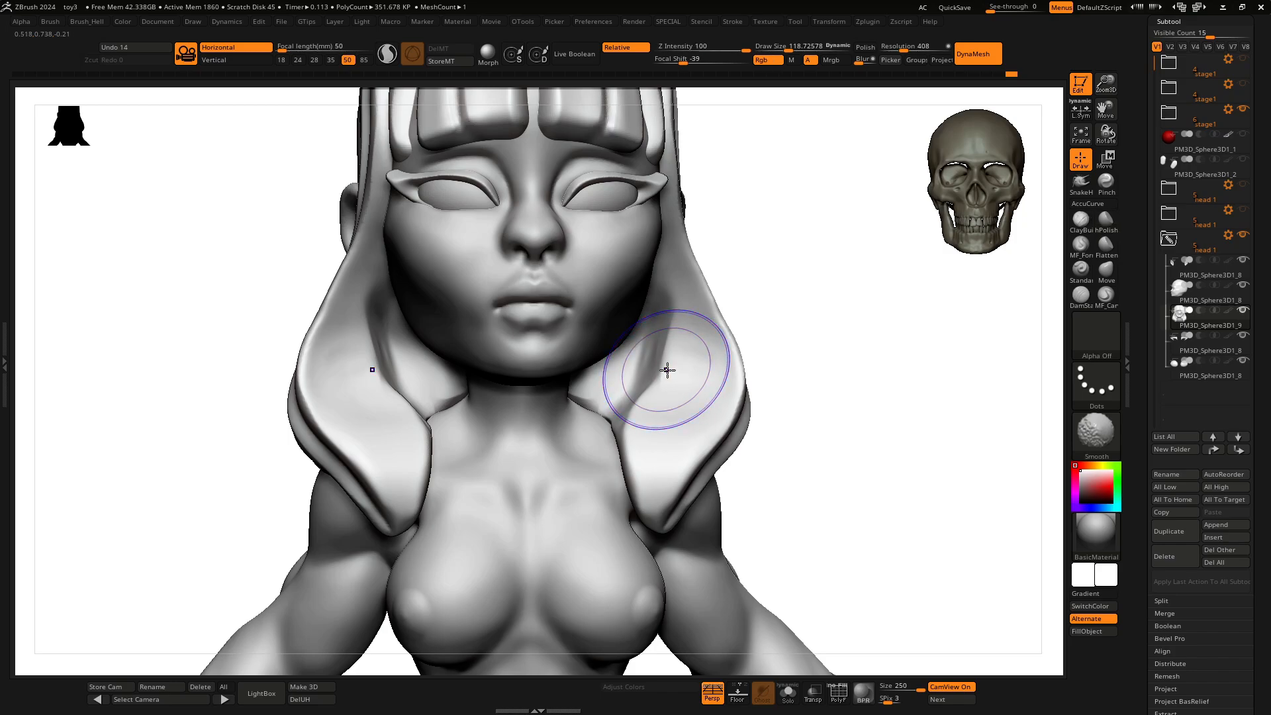
Step: Build up the side locks' inner edges with ClayBuildup at draw size about 119 and smooth the strokes
key("b")
key("c")
key("b")
mouse_move(827, 331)
left_mouse_down()
mouse_move(812, 276)
mouse_move(655, 321)
left_mouse_up()
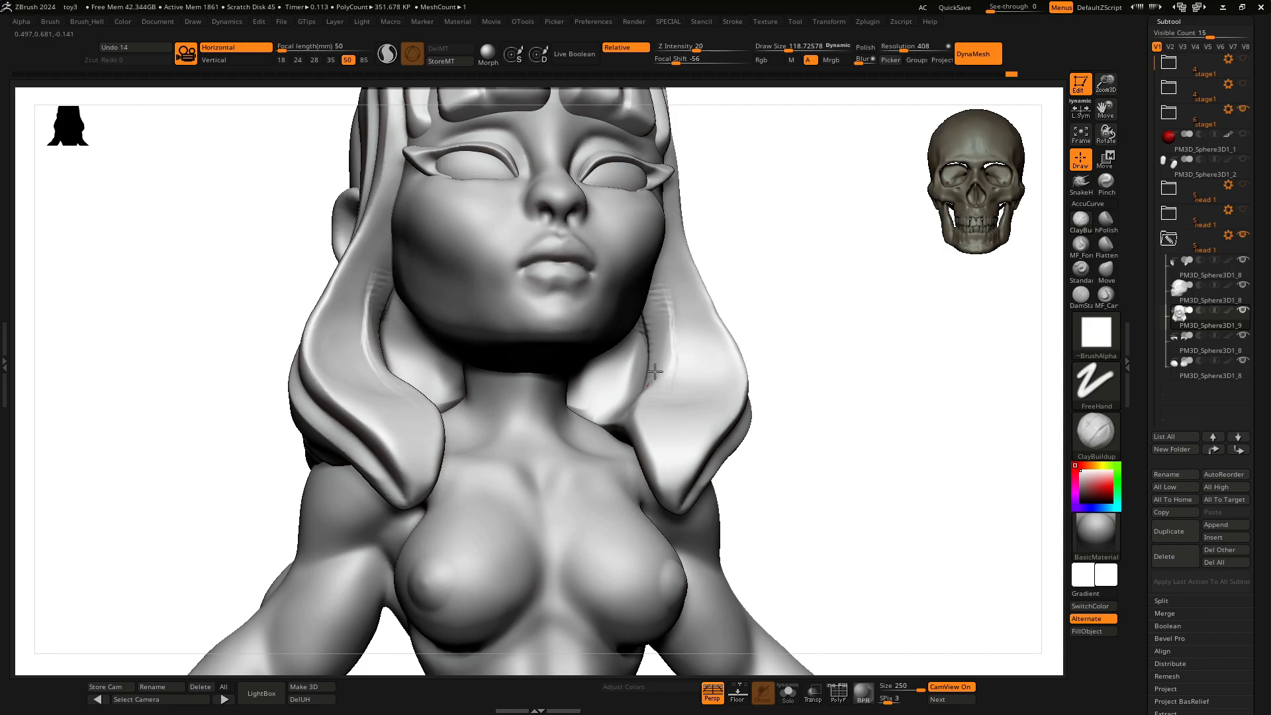
key("shift")
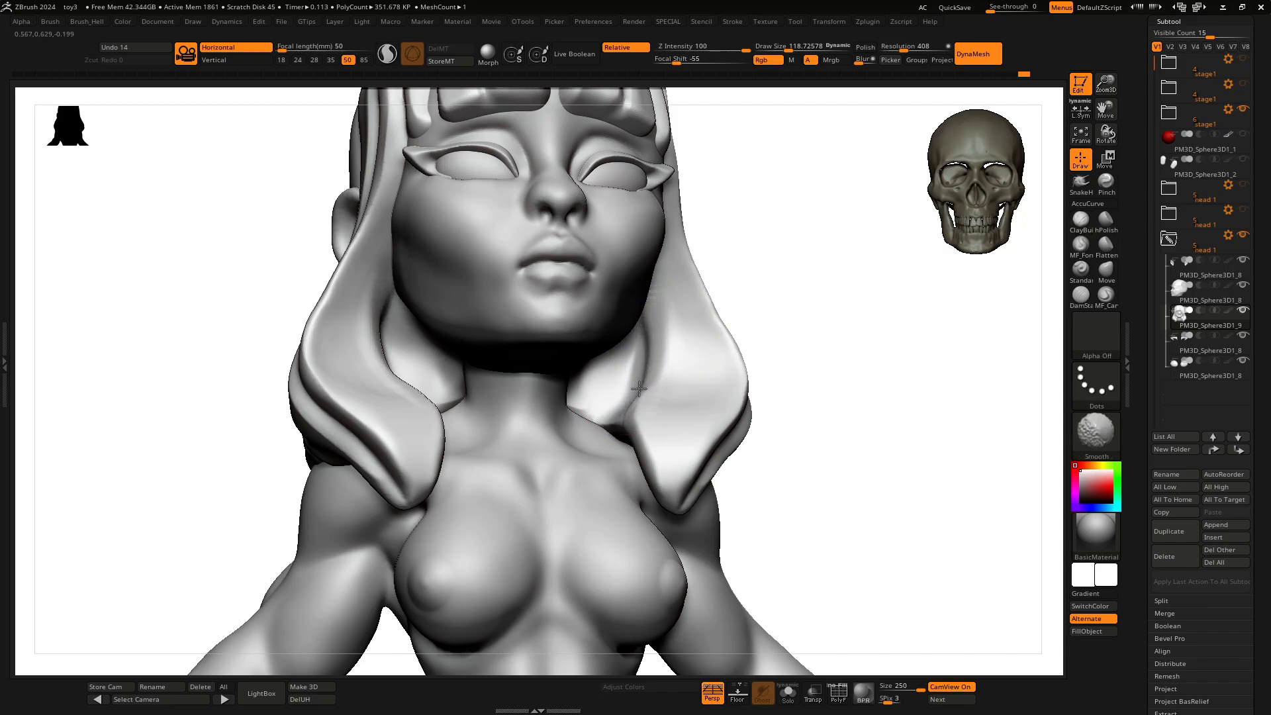
Step: Build up the side locks' inner faces beside the neck and smooth their surfaces
left_click_drag(585, 411, 625, 322)
left_click_drag(612, 366, 606, 375, "shift")
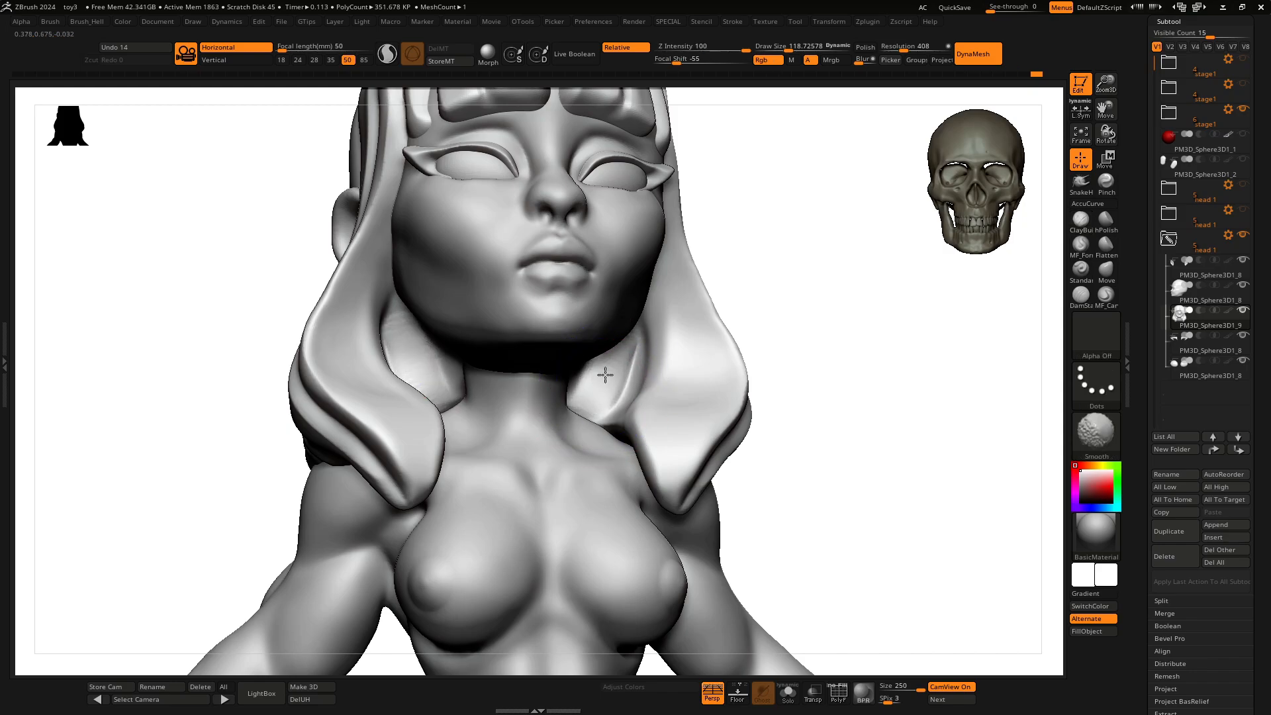
mouse_move(618, 387)
right_mouse_down()
mouse_move(774, 340)
mouse_move(614, 395)
right_mouse_up()
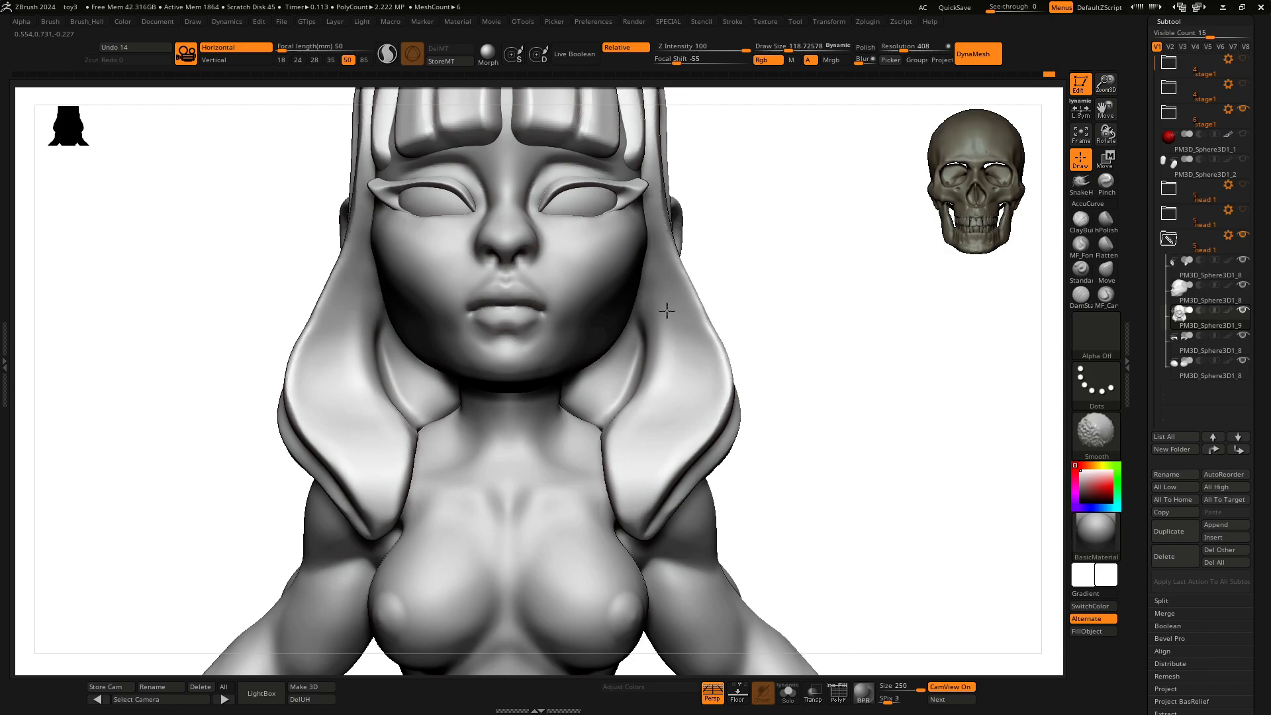
left_click_drag(666, 310, 670, 341, "shift")
Step: Carve long curved strand grooves down the side locks with MF_Carve at draw size about 77
key("b")
left_click(836, 393)
key("space")
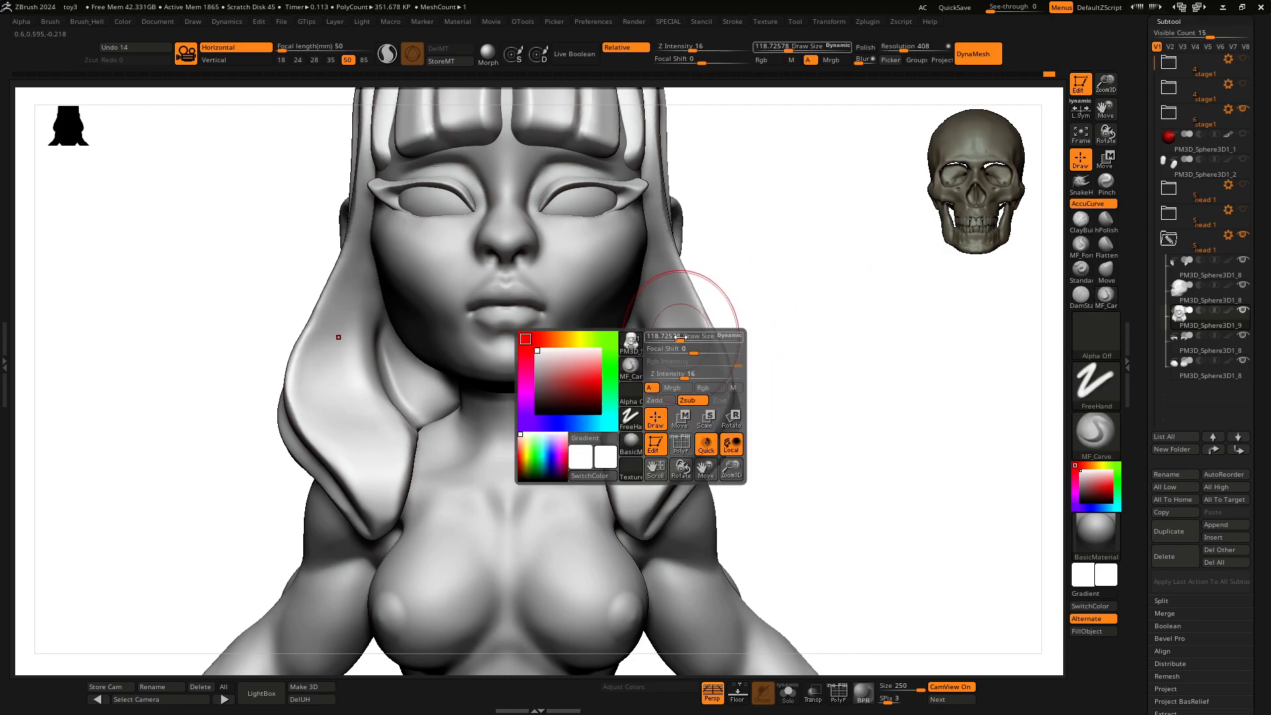
left_click_drag(647, 287, 607, 492)
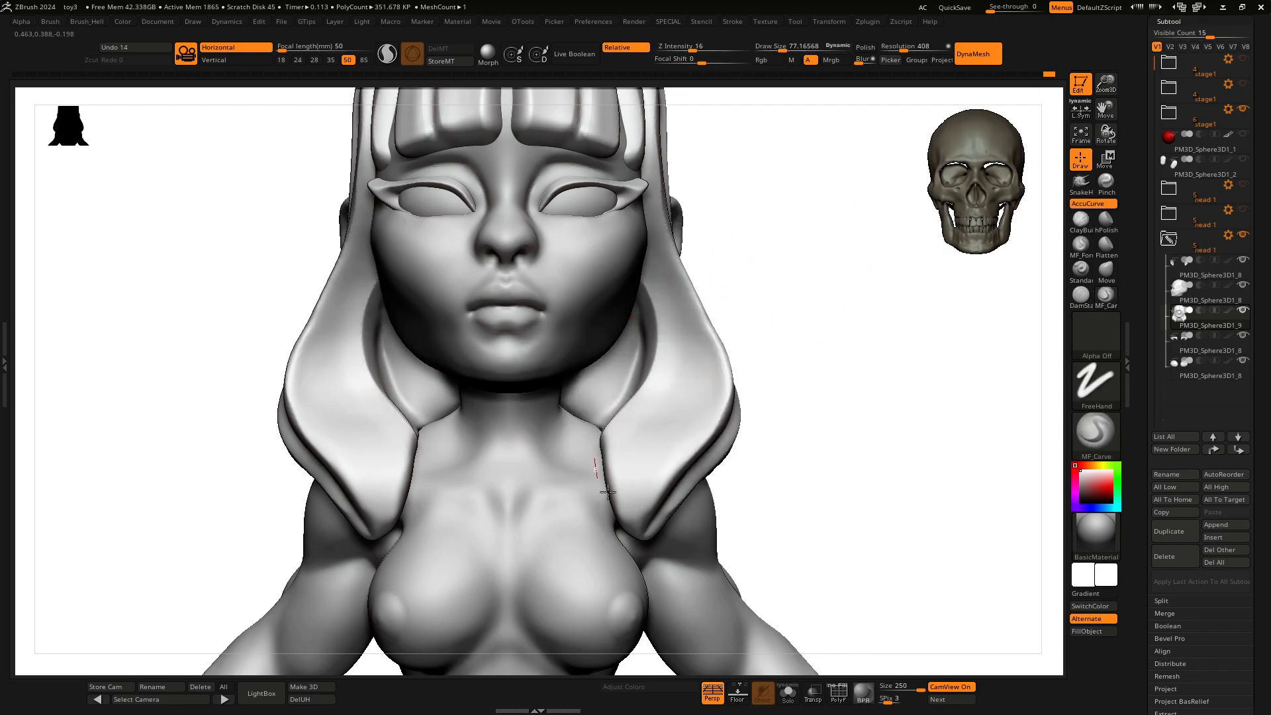
mouse_move(656, 248)
left_mouse_down()
mouse_move(635, 425)
mouse_move(611, 497)
mouse_move(698, 399)
mouse_move(622, 504)
left_mouse_up()
key("ctrl+z")
left_click_drag(650, 254, 608, 475)
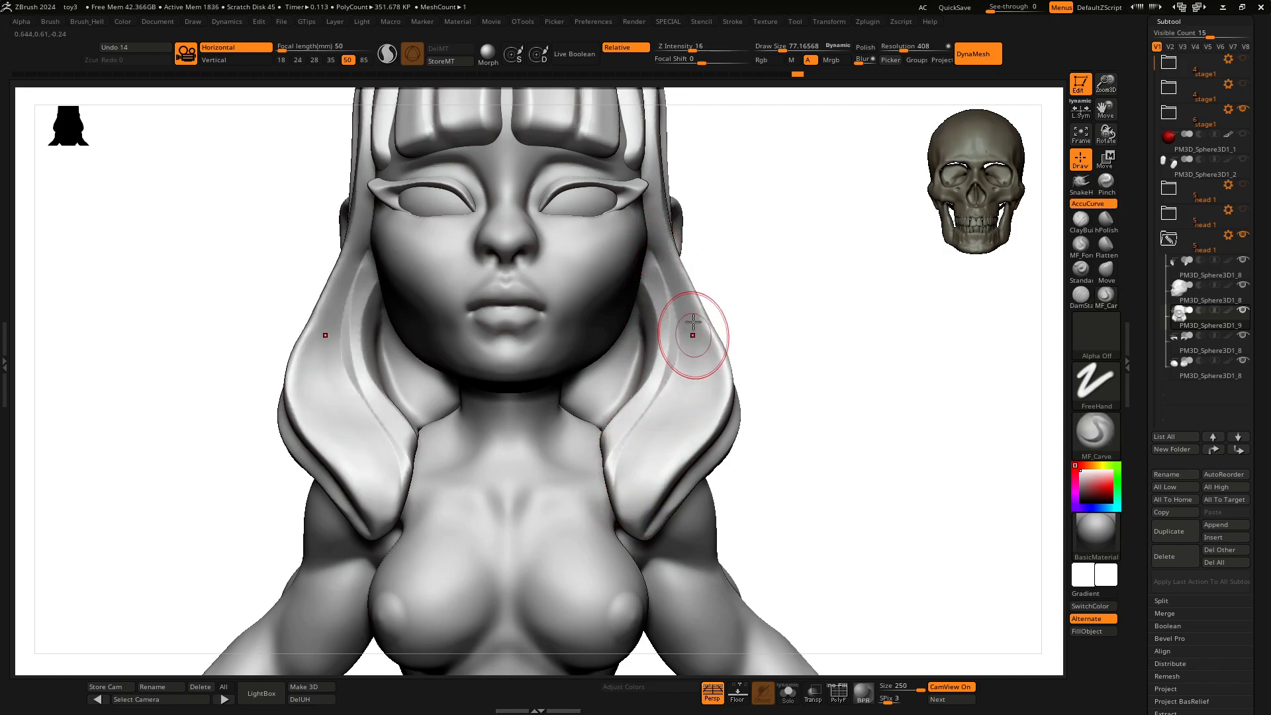
left_click_drag(686, 294, 682, 424)
left_click_drag(689, 357, 705, 385)
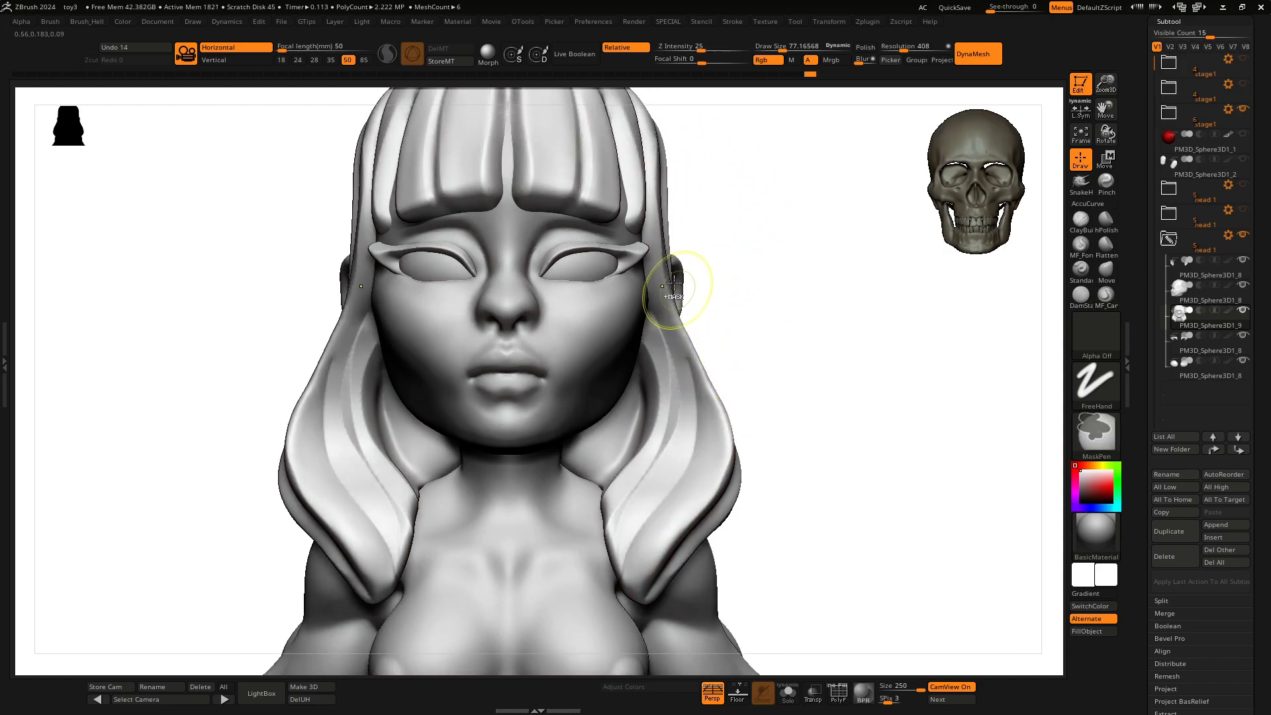
Step: Carve additional parallel strand grooves along the side locks' front faces down to the tips, undoing misplaced strokes
mouse_move(651, 268)
left_mouse_down()
mouse_move(682, 457)
mouse_move(690, 397)
mouse_move(593, 574)
left_mouse_up()
key("ctrl+z")
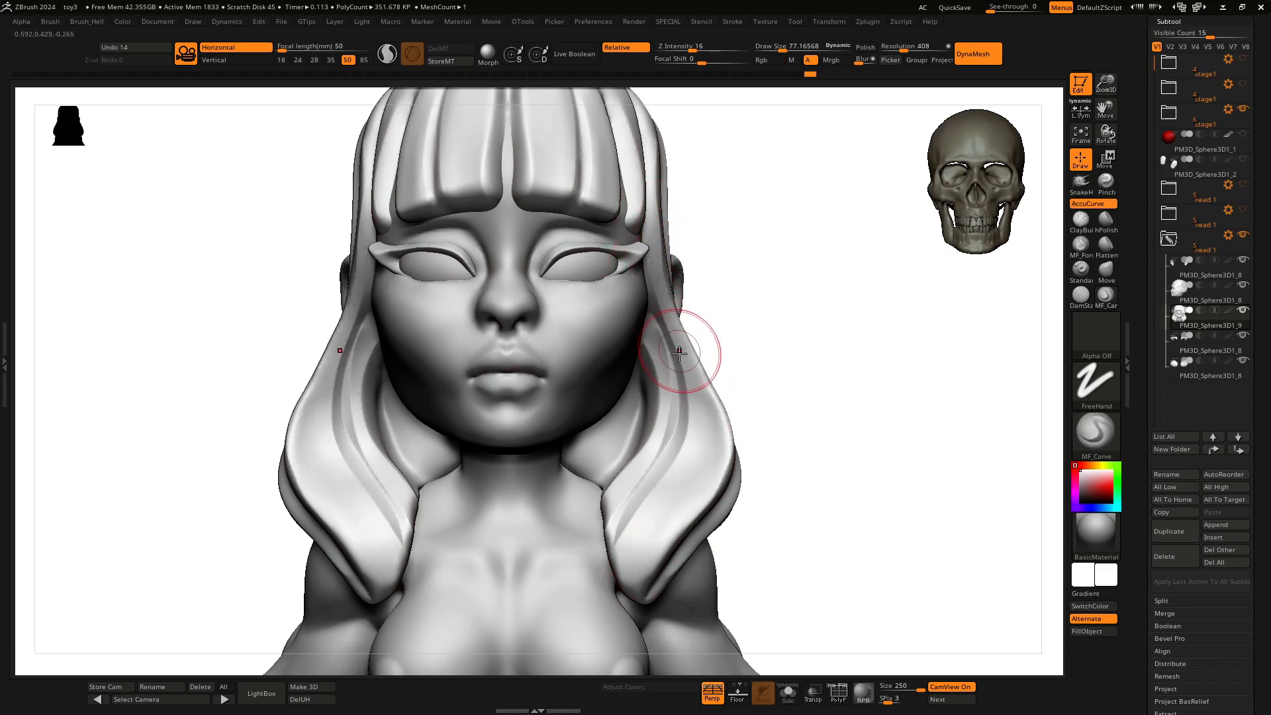
mouse_move(675, 343)
left_mouse_down()
mouse_move(644, 543)
mouse_move(621, 573)
left_mouse_up()
left_click_drag(777, 423, 784, 326, "alt")
key("ctrl+z")
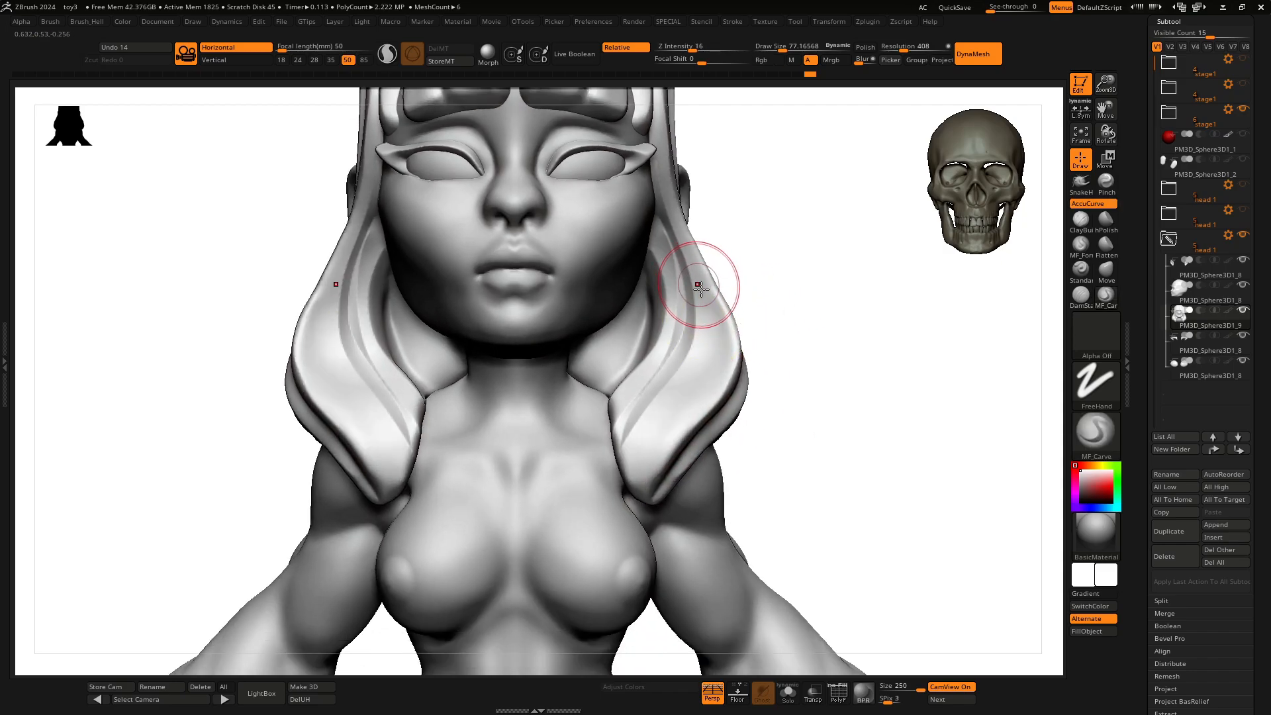
mouse_move(698, 284)
left_mouse_down()
mouse_move(599, 543)
mouse_move(689, 382)
mouse_move(622, 493)
left_mouse_up()
key("ctrl+z")
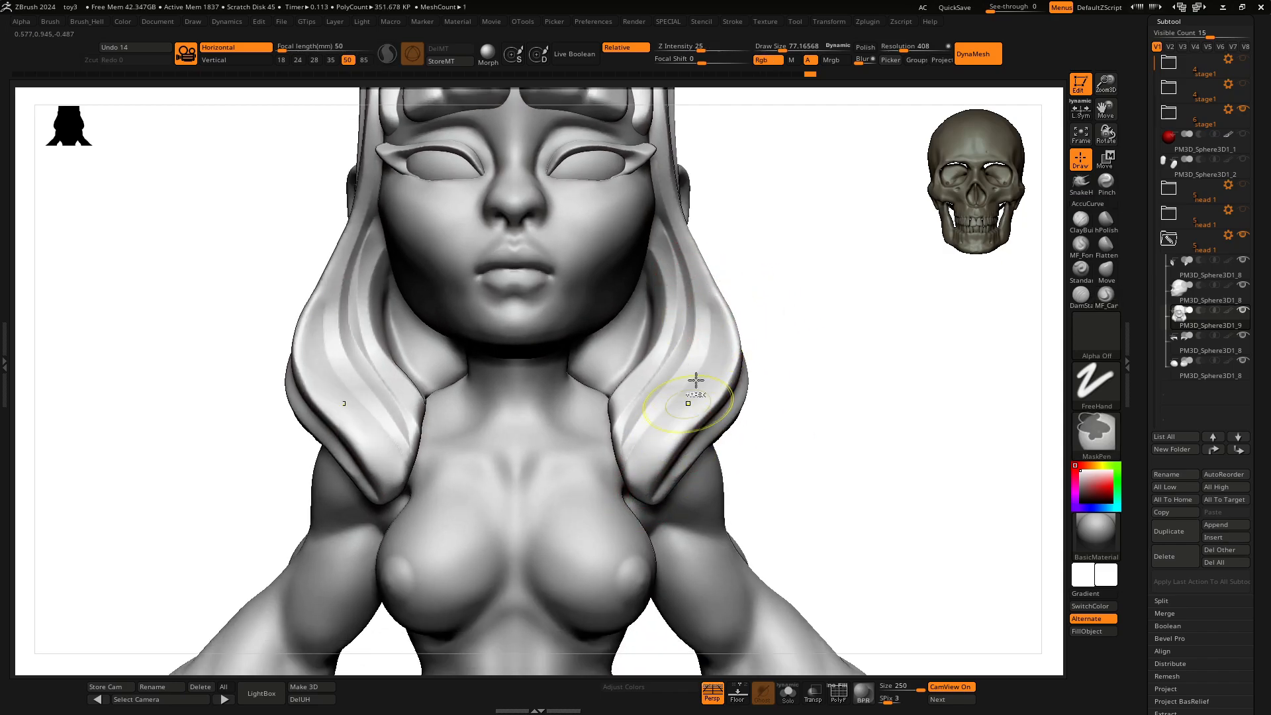
key("ctrl+z")
mouse_move(692, 260)
left_mouse_down()
mouse_move(712, 346)
mouse_move(635, 499)
mouse_move(706, 309)
mouse_move(657, 496)
left_mouse_up()
key("ctrl+z")
mouse_move(692, 260)
left_mouse_down()
mouse_move(709, 346)
mouse_move(635, 491)
left_mouse_up()
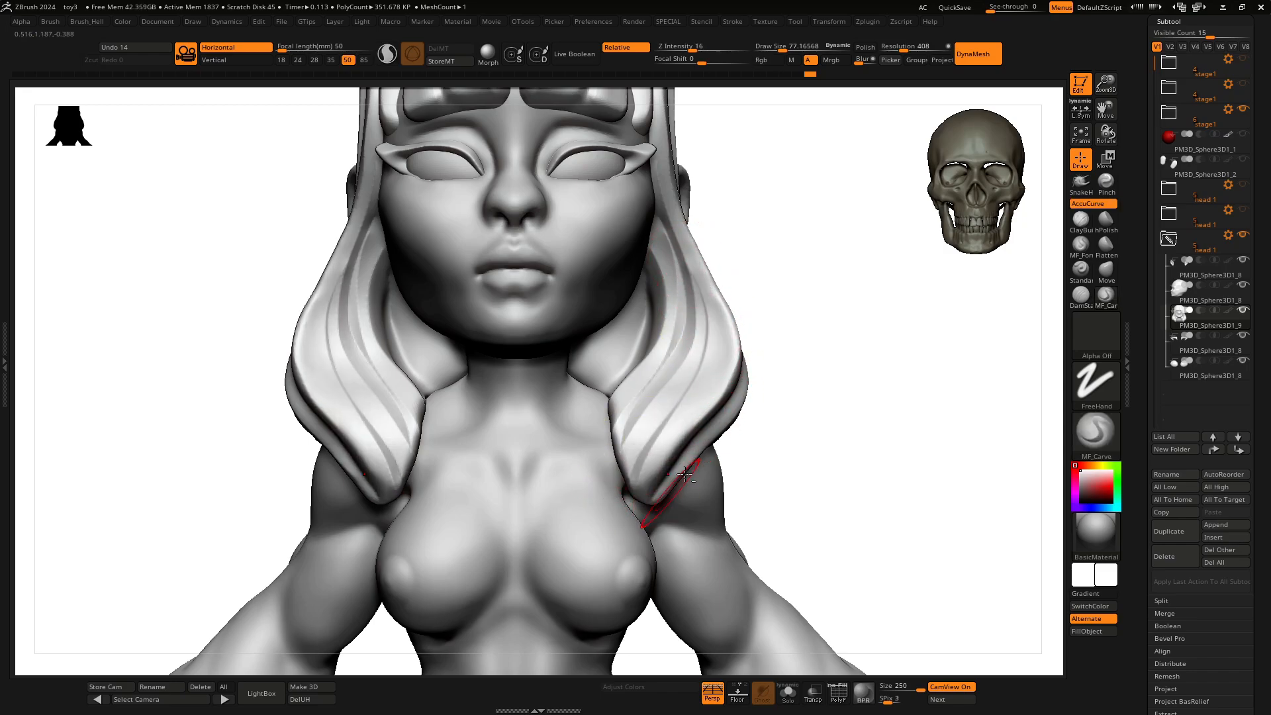
Step: Carve creases at the fringe's central parting and underside with MF_Carve, undoing unwanted strokes
left_click_drag(794, 301, 721, 301, "alt")
left_click_drag(833, 275, 821, 417, "alt")
left_click_drag(781, 390, 822, 369)
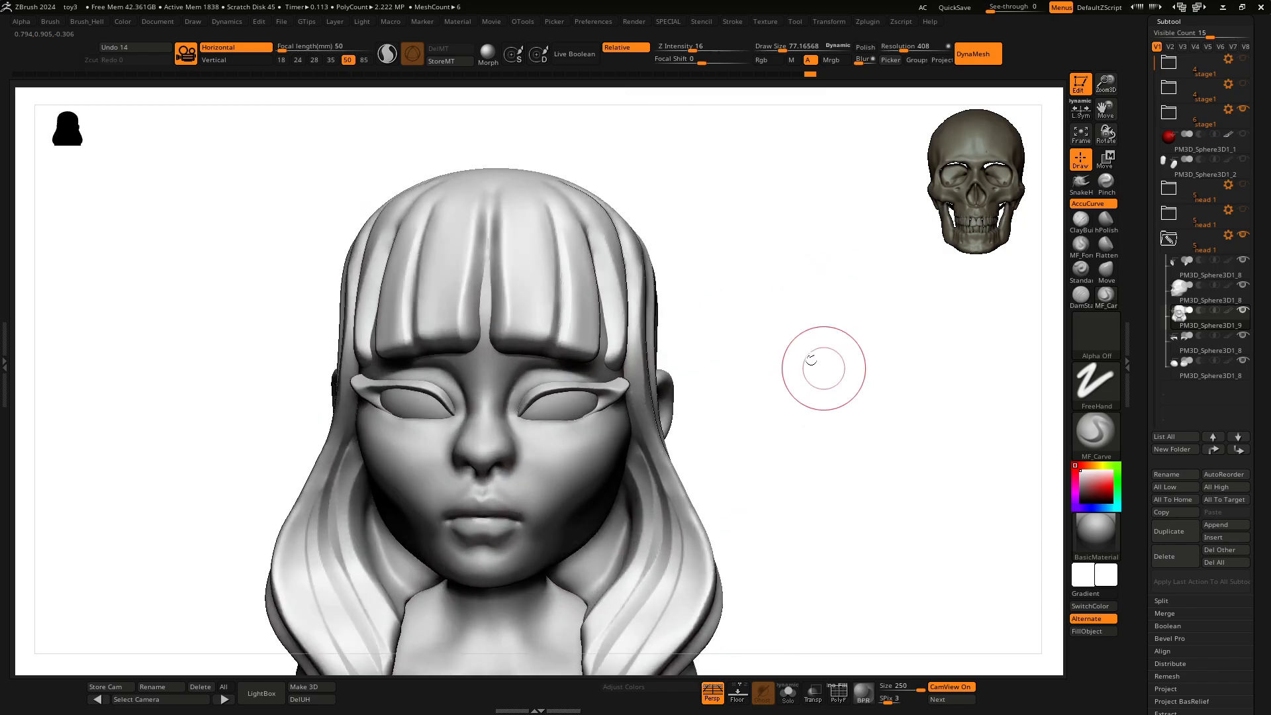
left_click_drag(504, 207, 506, 331)
left_click_drag(755, 246, 785, 176)
key("ctrl+z")
mouse_move(405, 302)
left_mouse_down()
mouse_move(518, 284)
mouse_move(396, 305)
left_mouse_up()
key("ctrl+z")
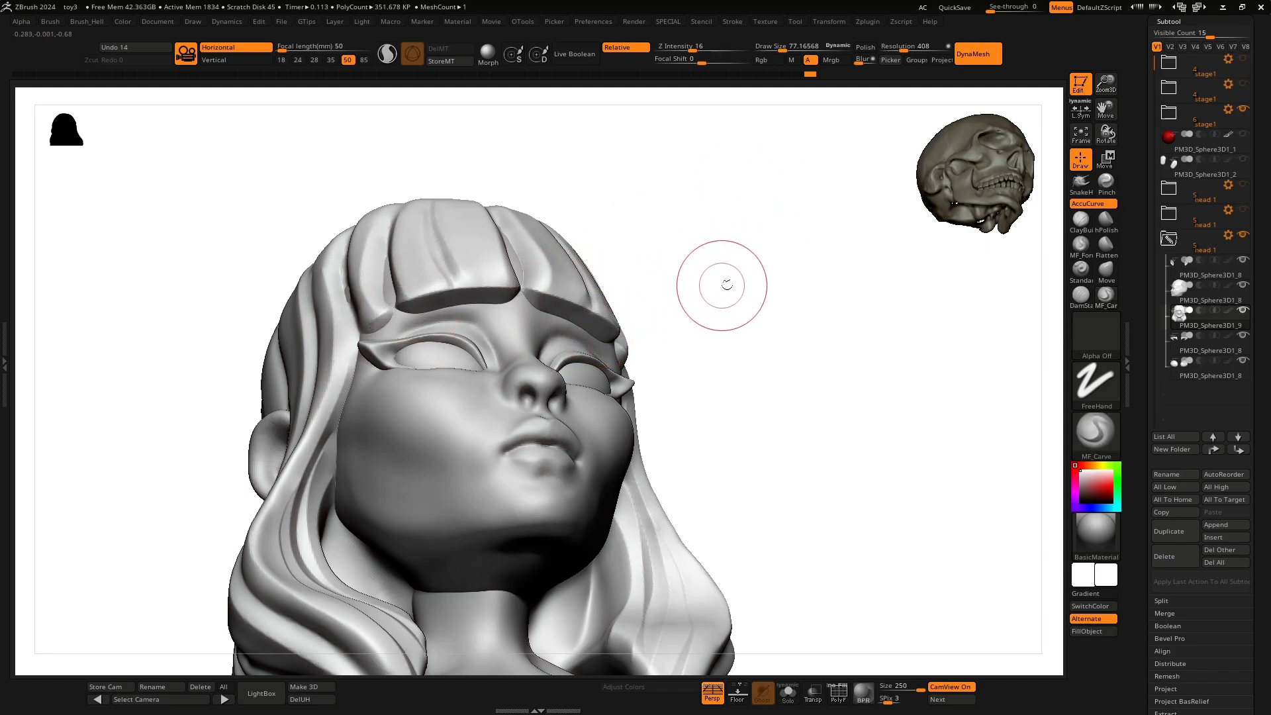
left_click_drag(727, 285, 589, 327)
left_click_drag(525, 300, 513, 295)
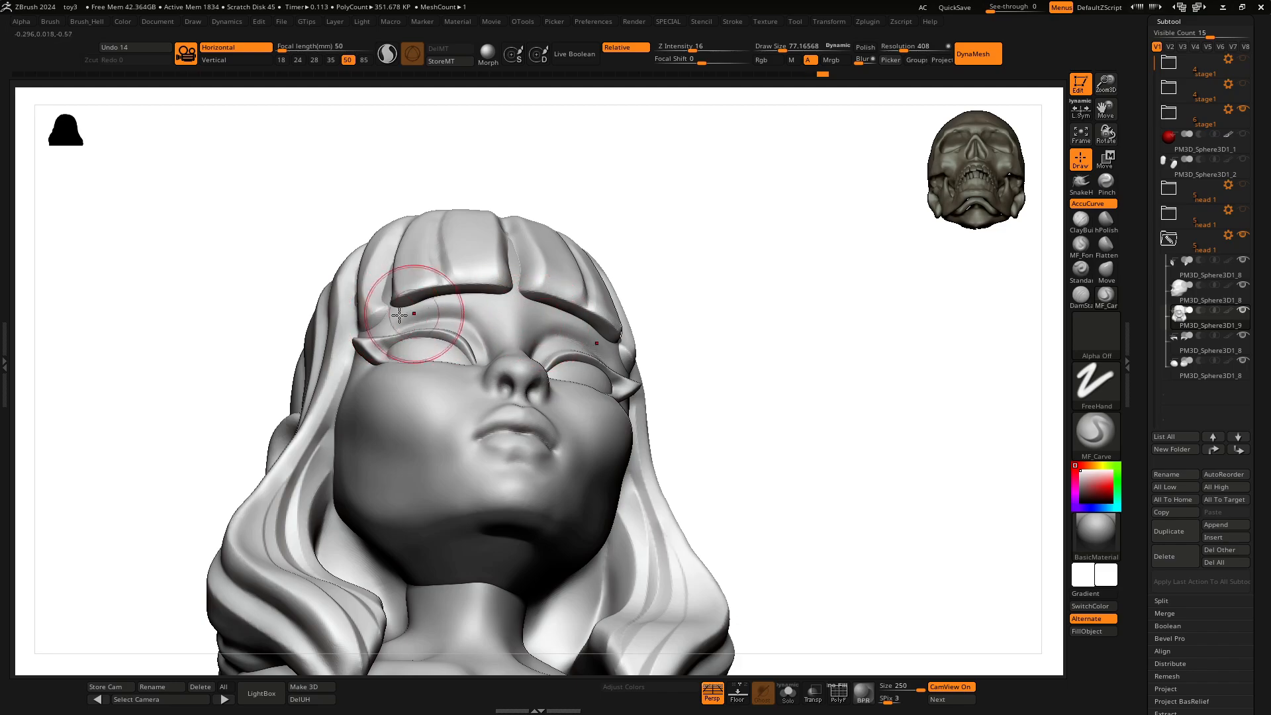
left_click_drag(795, 327, 888, 326, "shift")
Step: Carve long strand grooves down the side of the hair behind the ear with MF_Carve
key("f")
key("f")
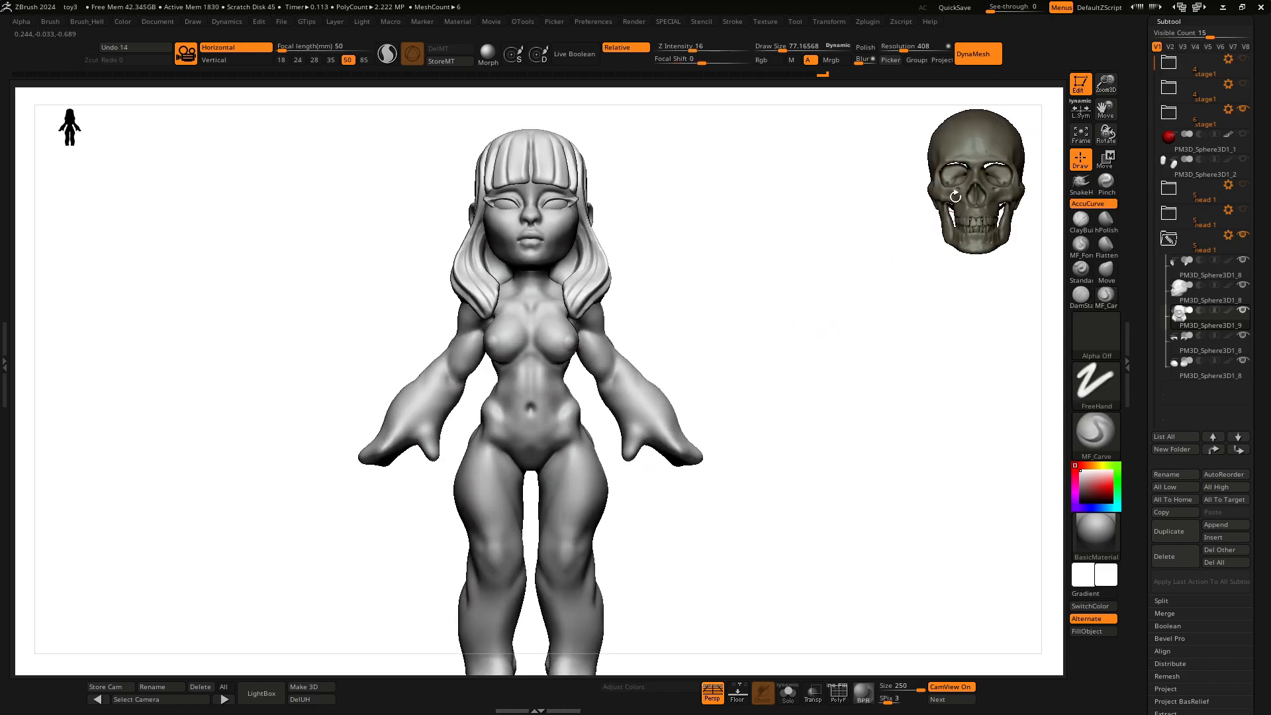
left_click_drag(964, 192, 924, 203)
left_click_drag(1106, 83, 1082, 155)
left_click_drag(857, 346, 744, 331)
left_click_drag(667, 255, 591, 210)
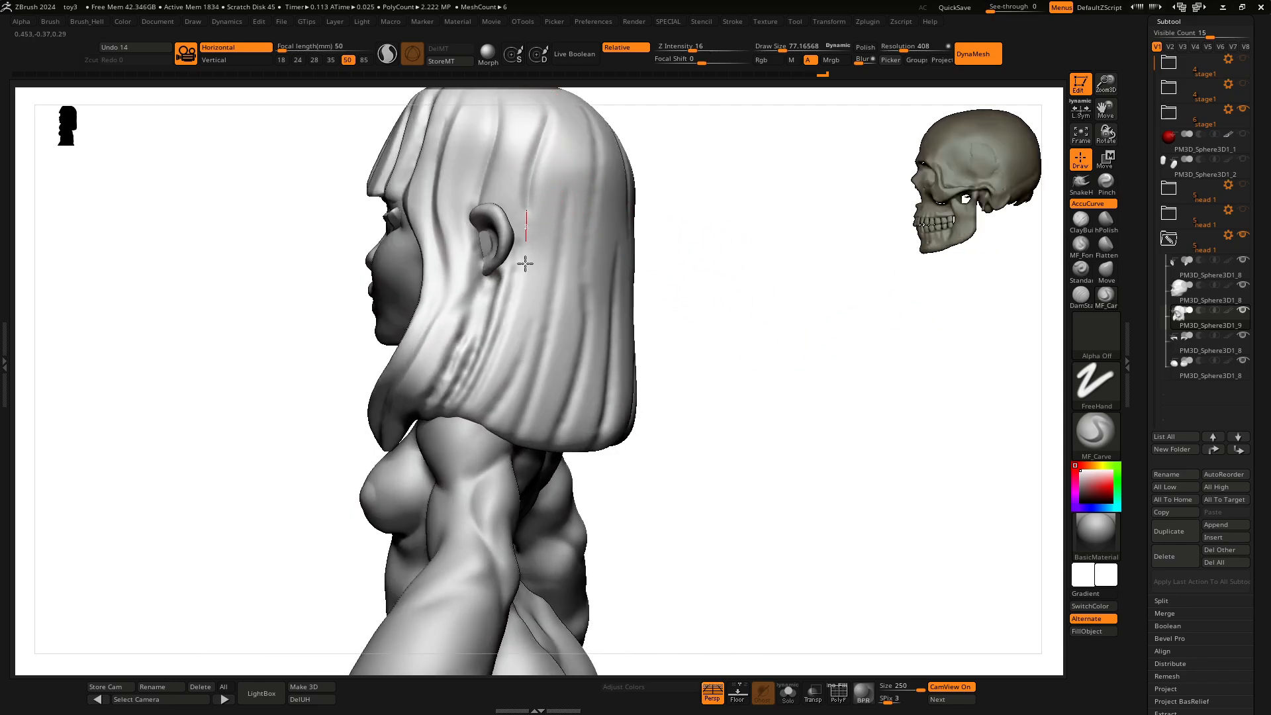
left_click_drag(524, 263, 495, 371)
left_click_drag(709, 297, 714, 343, "alt")
left_click_drag(583, 192, 499, 459)
left_click_drag(583, 369, 538, 507)
Step: Carve vertical strand grooves from the back of the head down to the hair's lower edge
left_click_drag(727, 372, 761, 375)
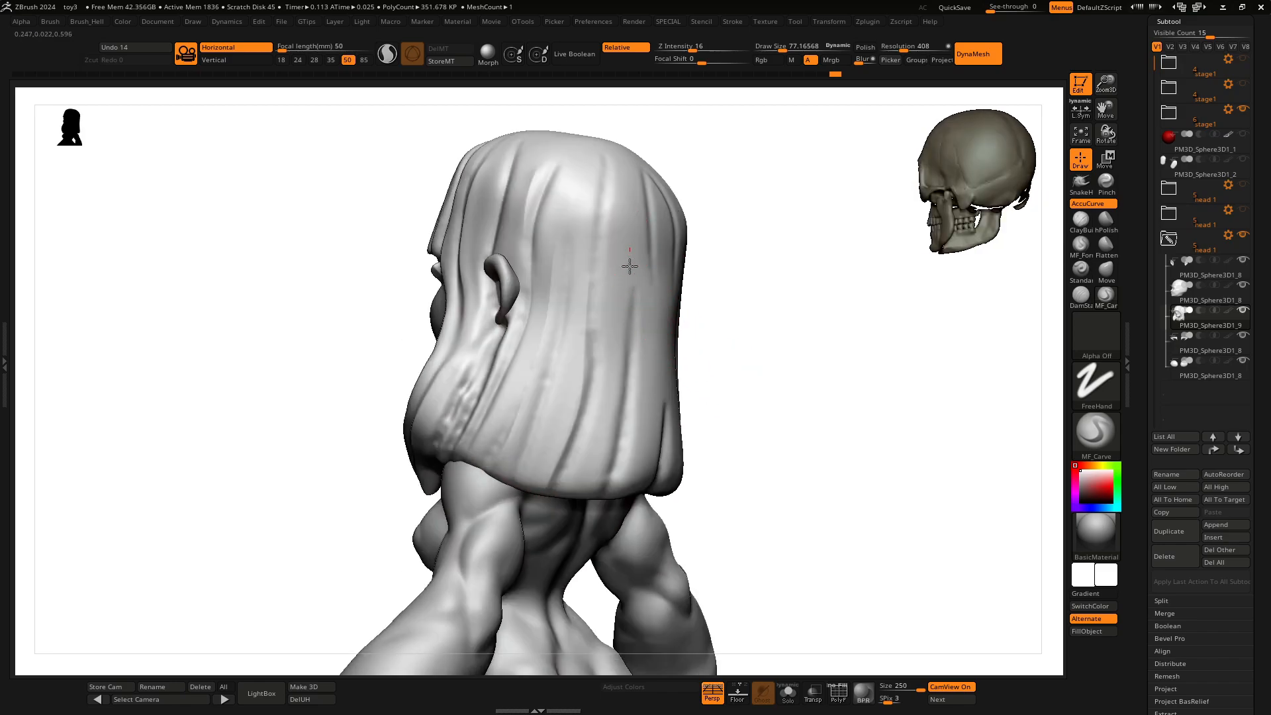
left_click_drag(629, 247, 597, 486)
left_click_drag(644, 405, 607, 504)
left_click_drag(751, 417, 704, 364)
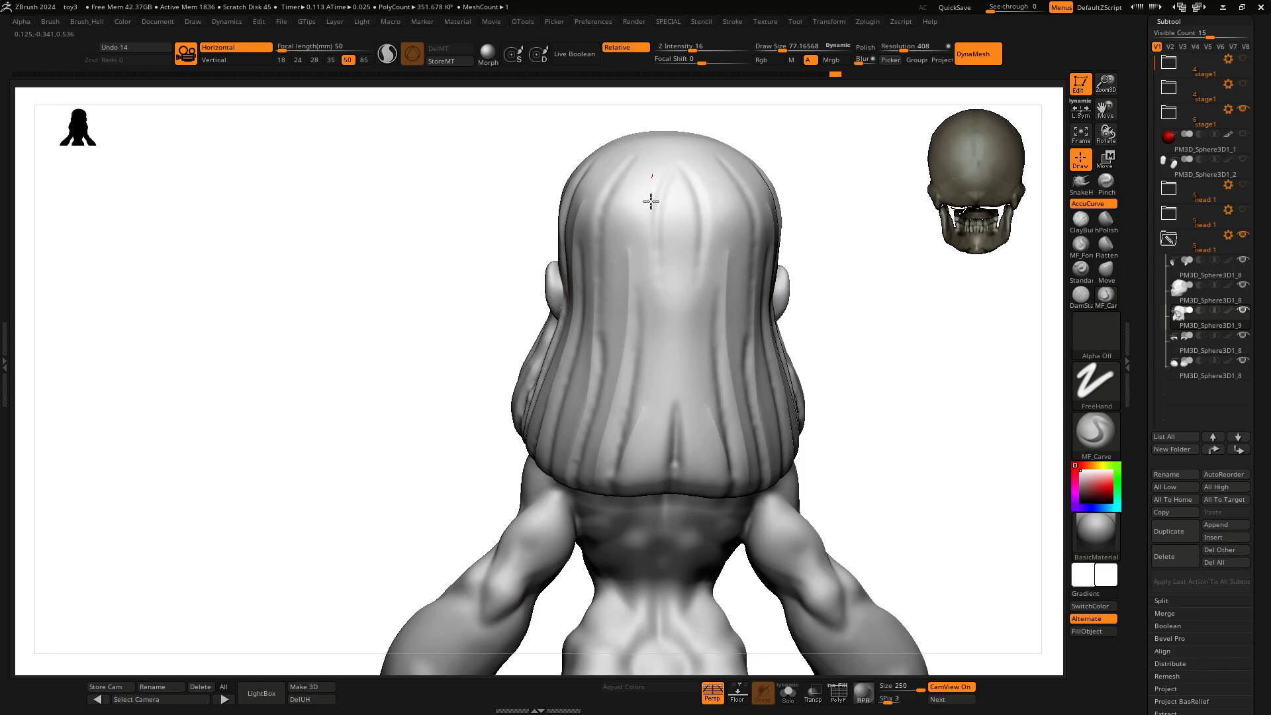
Step: Smooth the carved strands on the back of the hair at draw size about 243
key("space")
left_click_drag(685, 318, 720, 315)
left_click_drag(676, 282, 663, 219, "shift")
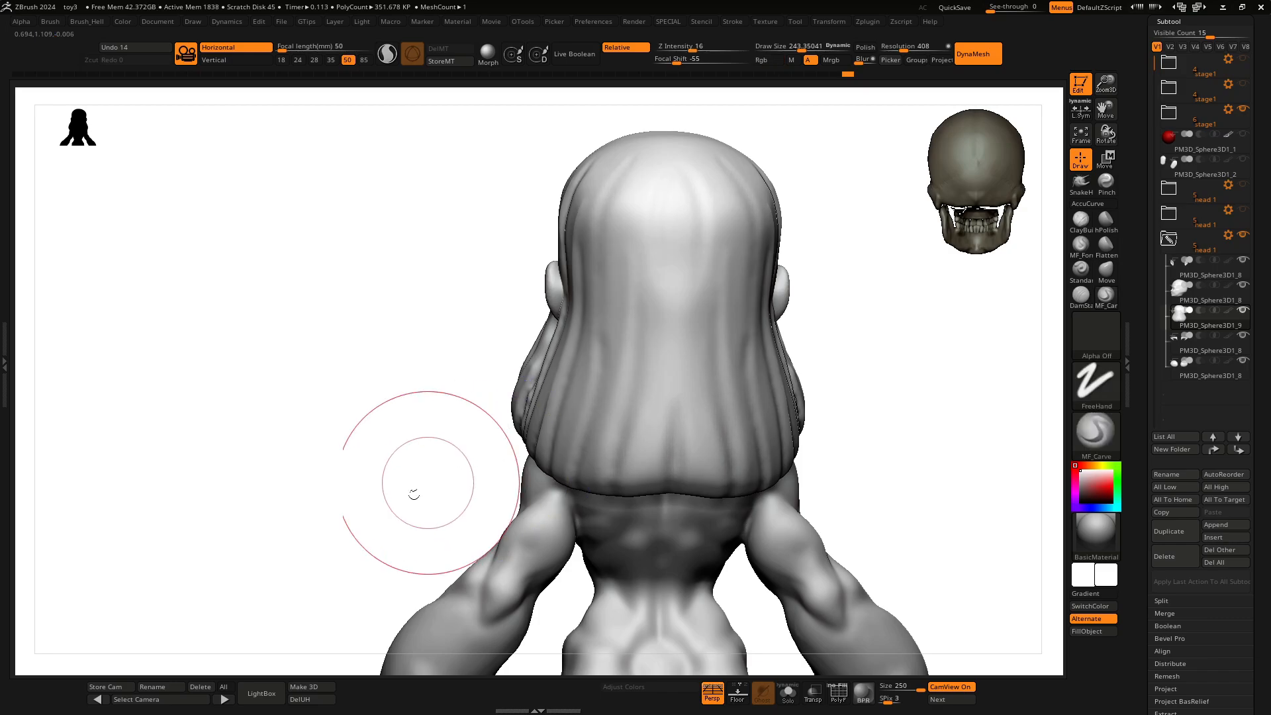
left_click_drag(411, 491, 578, 384)
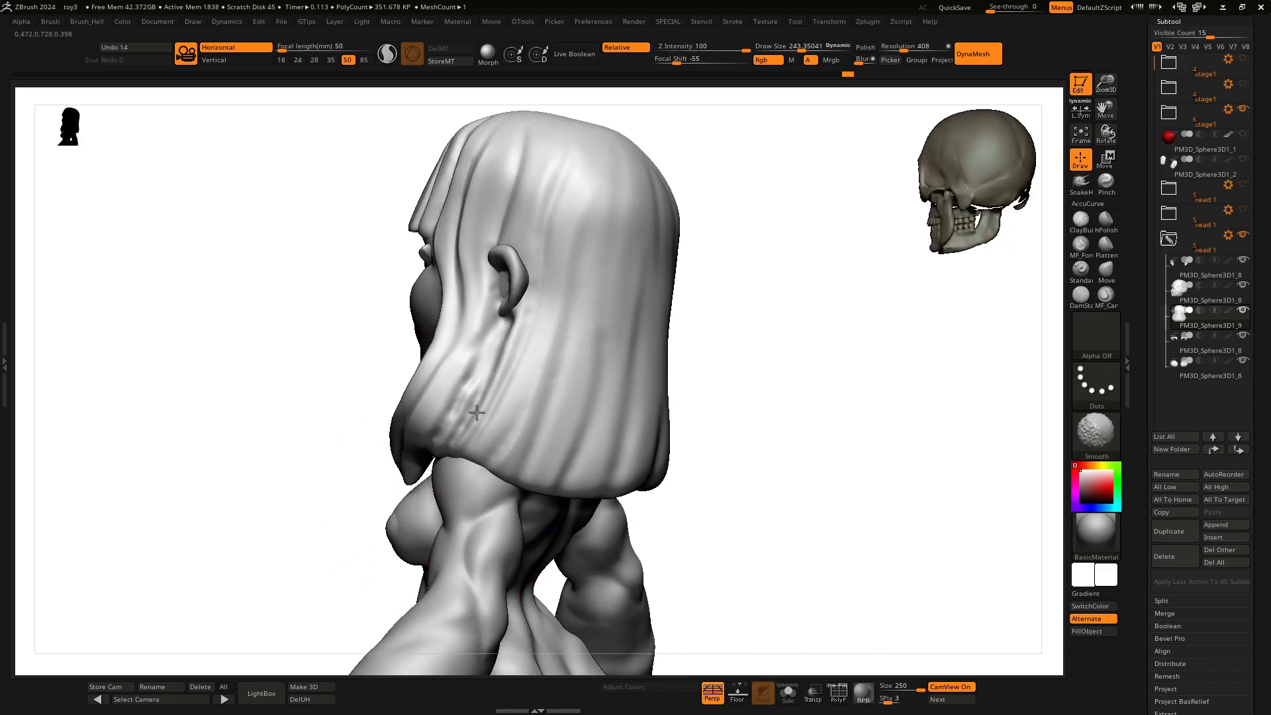
Step: Flatten the strands along the sides of the hair with hPolish at draw size about 243
key("space")
left_click(510, 437)
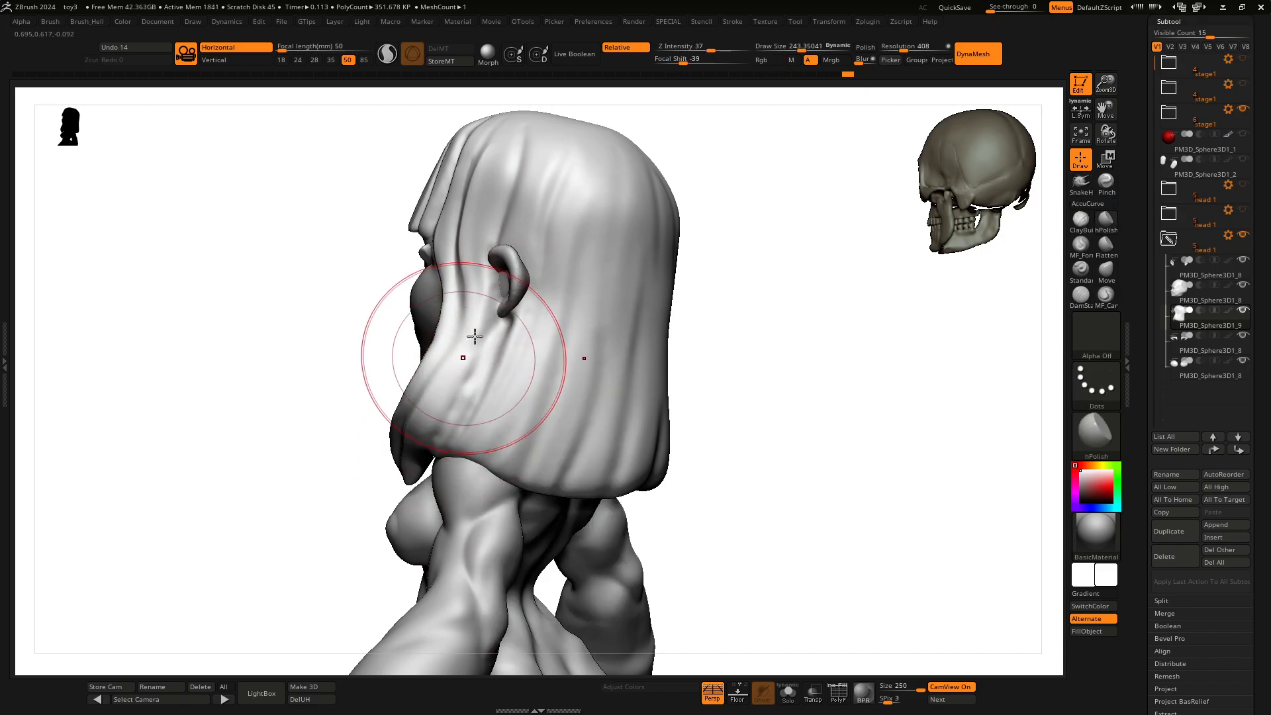
mouse_move(732, 338)
left_mouse_down()
mouse_move(765, 334)
mouse_move(708, 331)
left_mouse_up()
mouse_move(548, 215)
left_mouse_down()
mouse_move(534, 344)
mouse_move(563, 420)
left_mouse_up()
mouse_move(708, 343)
left_mouse_down()
mouse_move(672, 342)
mouse_move(629, 298)
left_mouse_up()
mouse_move(641, 271)
left_mouse_down()
mouse_move(554, 452)
mouse_move(625, 408)
left_mouse_up()
left_click_drag(630, 488, 655, 303)
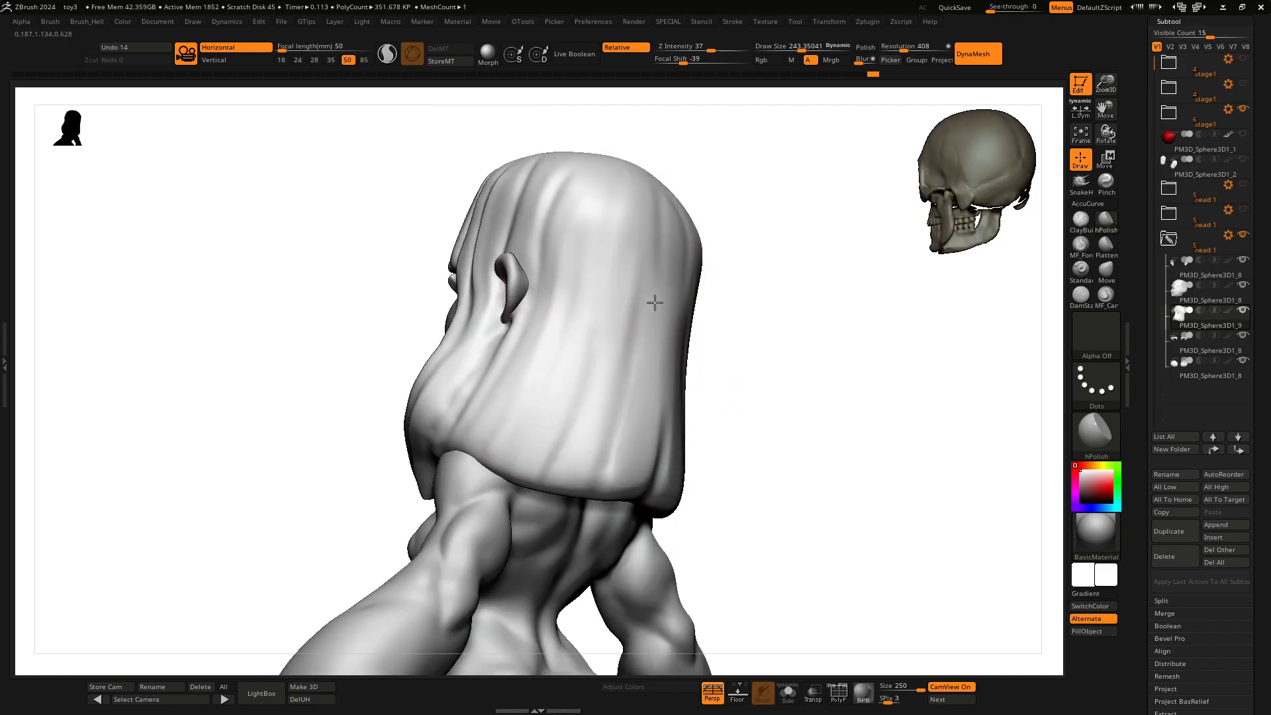
left_click_drag(603, 255, 544, 451)
left_click_drag(534, 354, 553, 329)
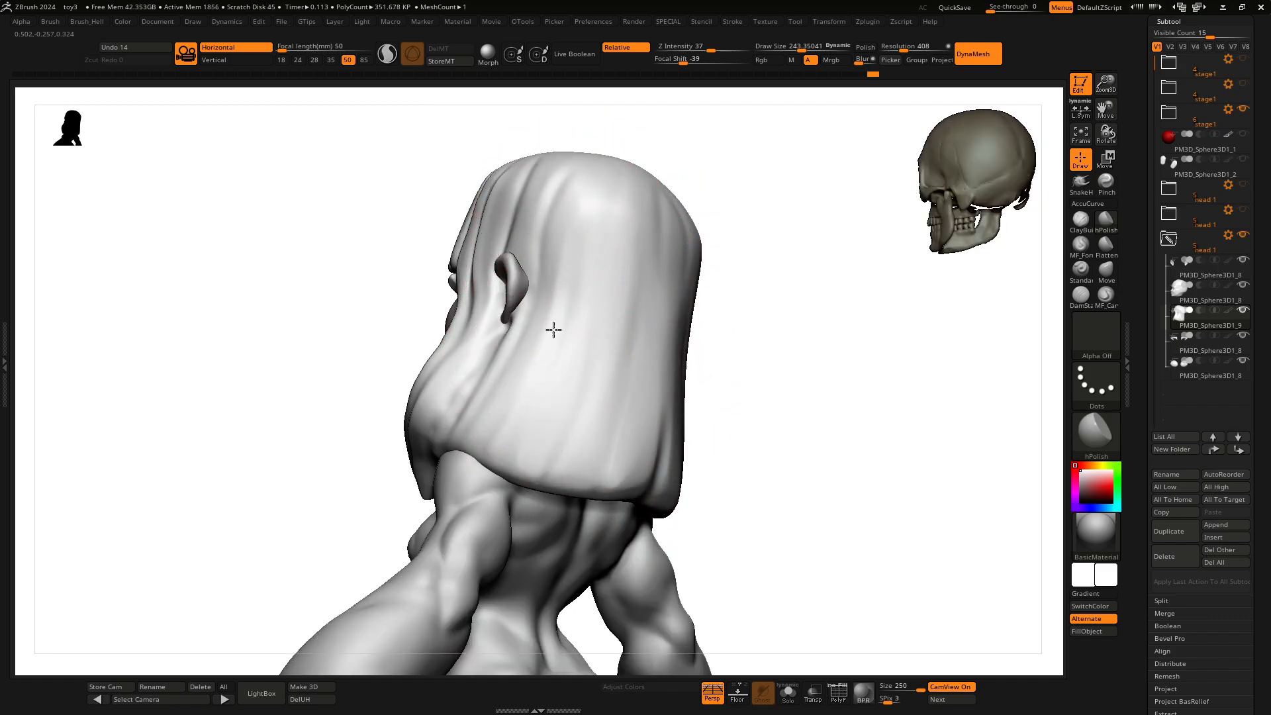
Step: Polish the back of the hair from the crown down to the lower edge with hPolish
left_click_drag(731, 299, 665, 370)
left_click_drag(662, 211, 663, 389)
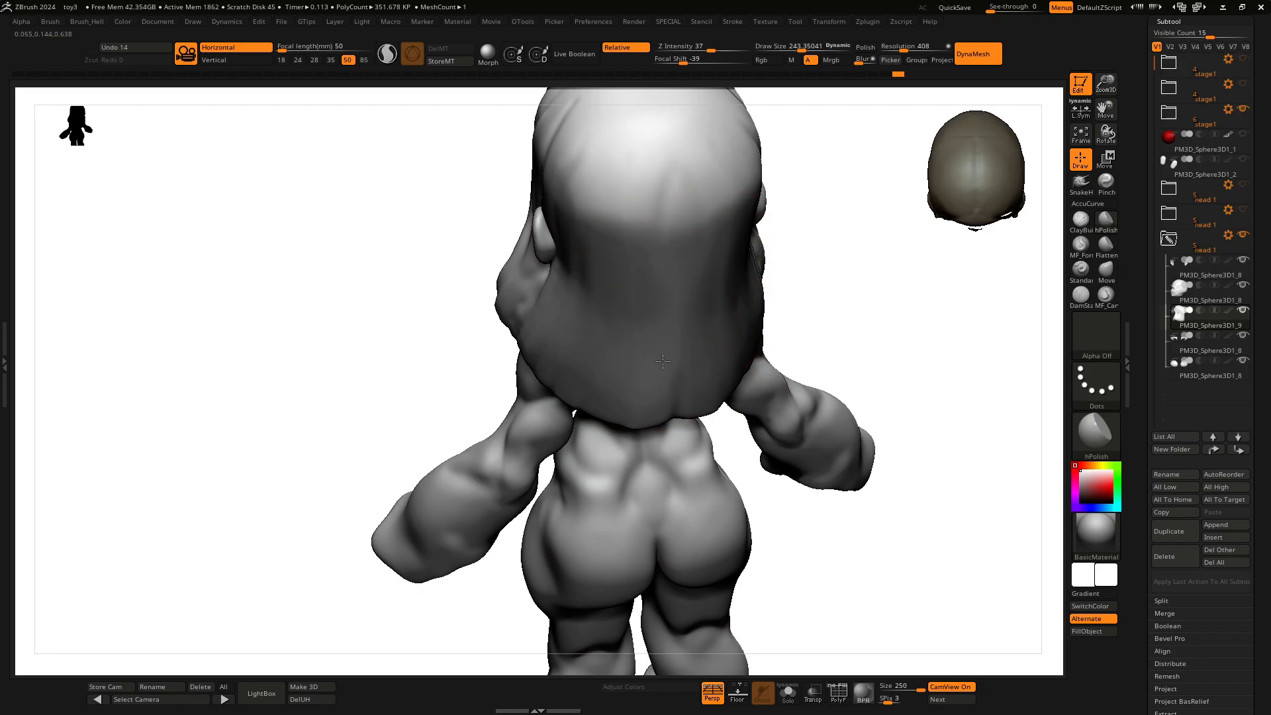
left_click_drag(795, 558, 781, 439)
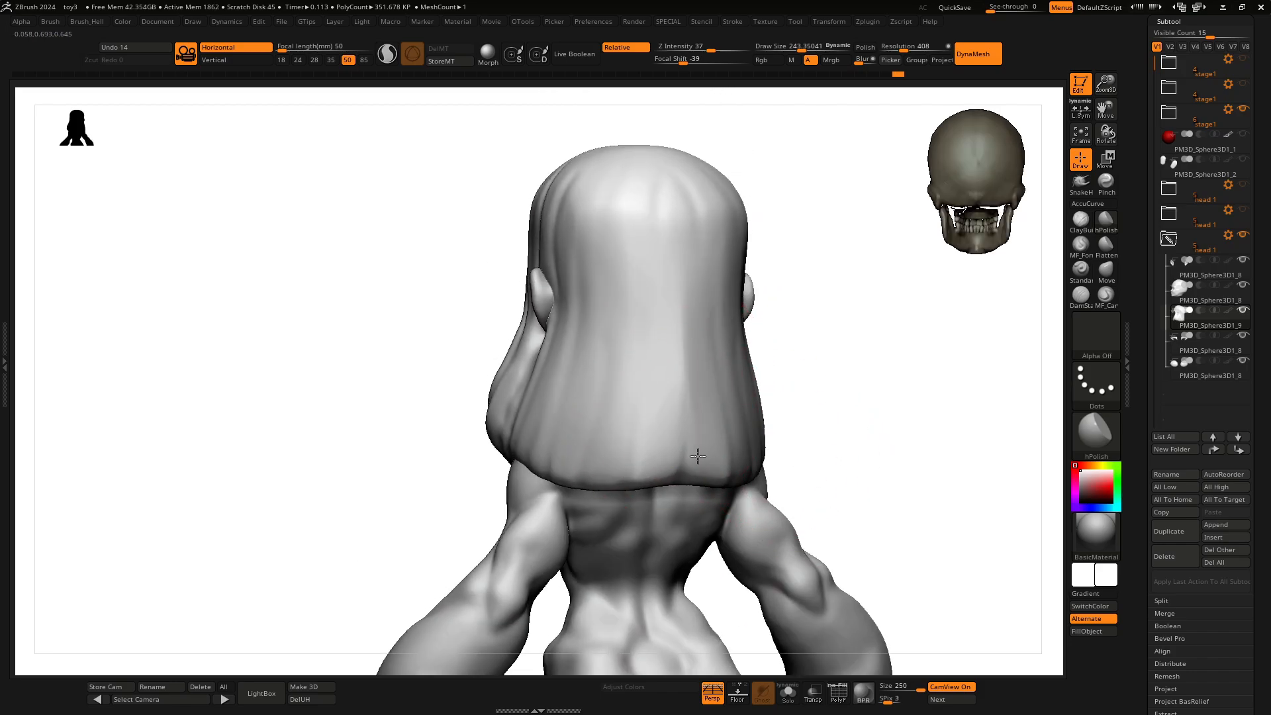
left_click_drag(697, 456, 700, 473)
Step: Reshape the centre of the hair's lower back edge with the Move brush at draw sizes of about 229 and 251
mouse_move(850, 395)
left_mouse_down("shift")
mouse_move(837, 383)
mouse_move(863, 318)
left_mouse_up("shift")
key("b")
left_click(836, 393)
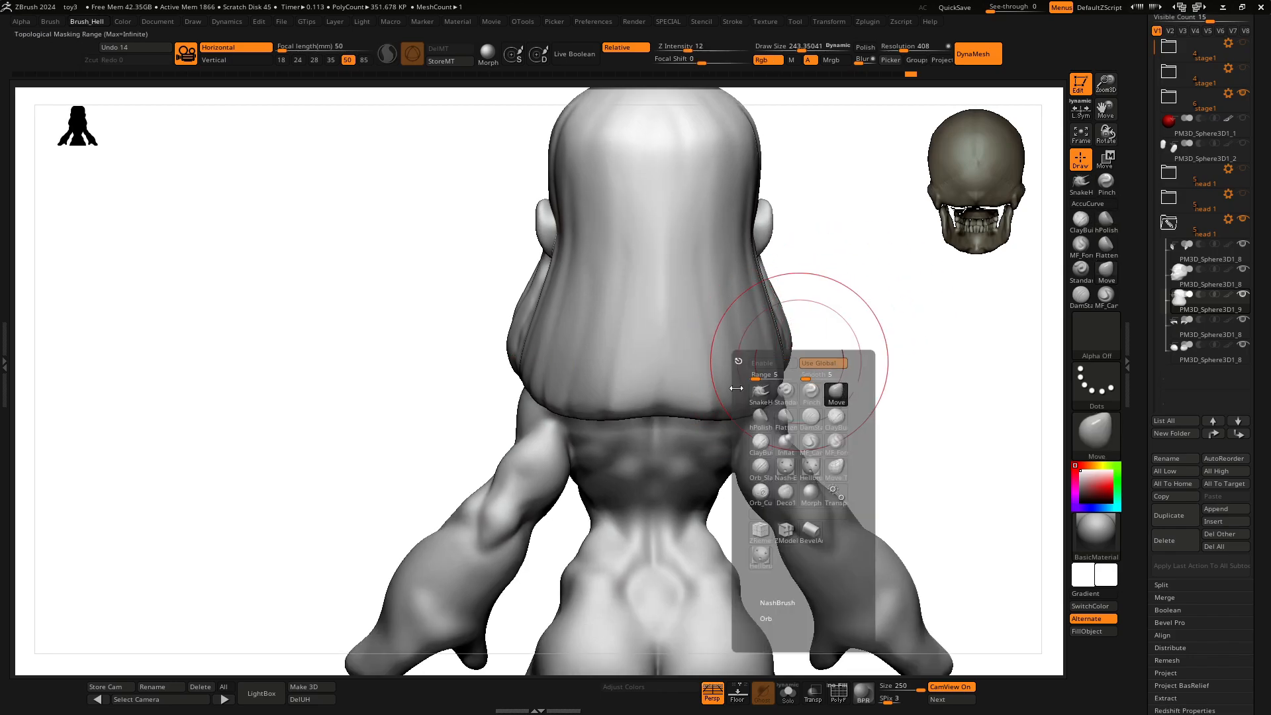
key("space")
left_click_drag(671, 422, 659, 425)
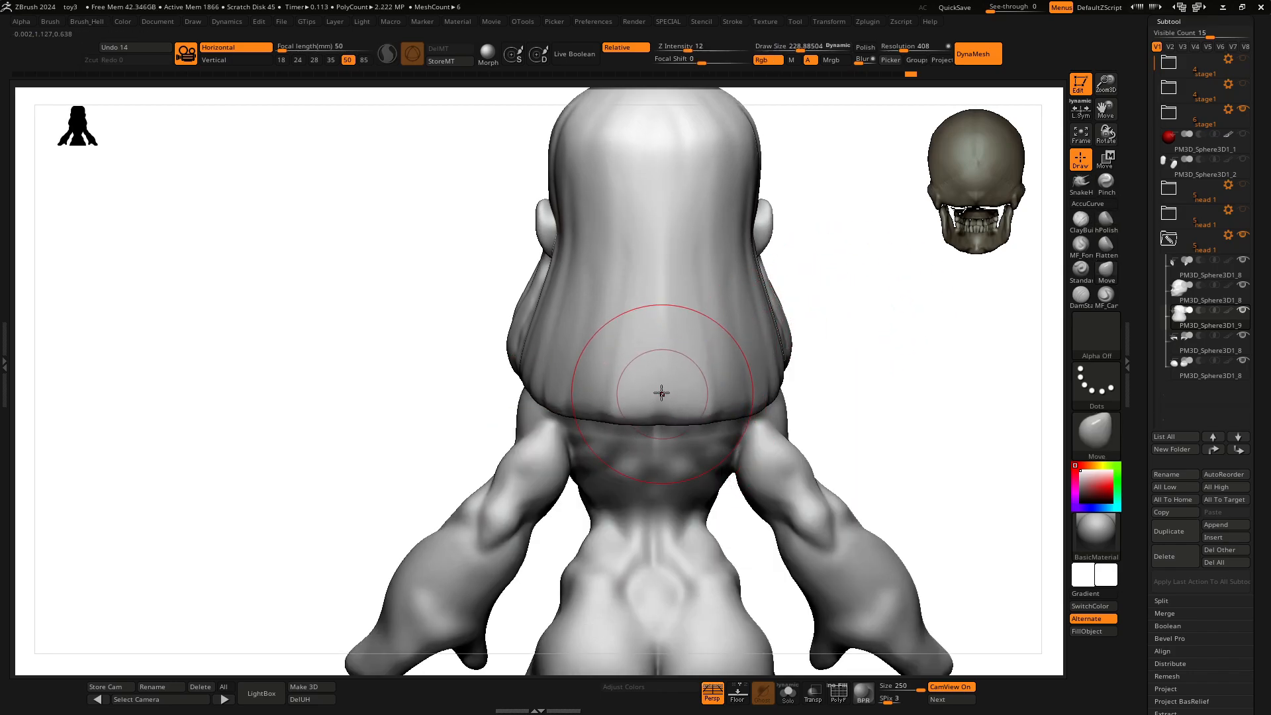
key("space")
left_click_drag(654, 395, 660, 400)
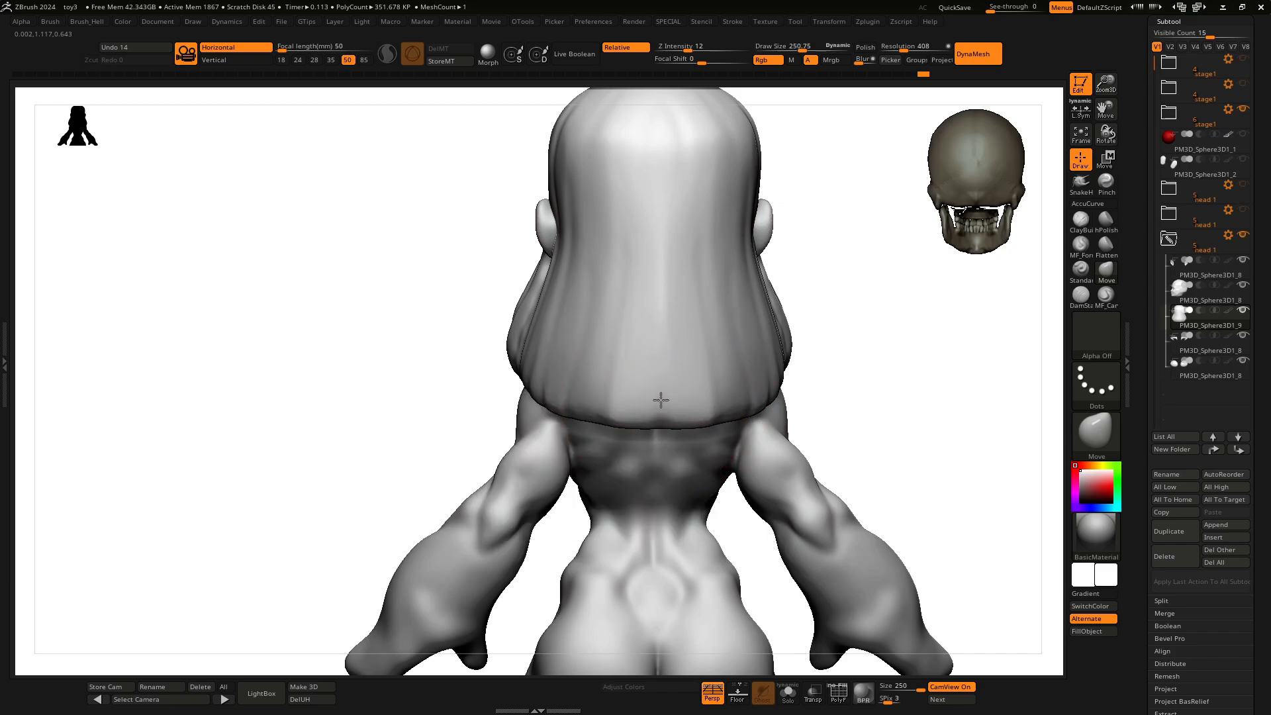
Step: Adjust the back silhouette of the hair with the Move brush and check the full figure from the front
left_click_drag(823, 343, 752, 352)
left_click_drag(671, 321, 764, 378, "alt")
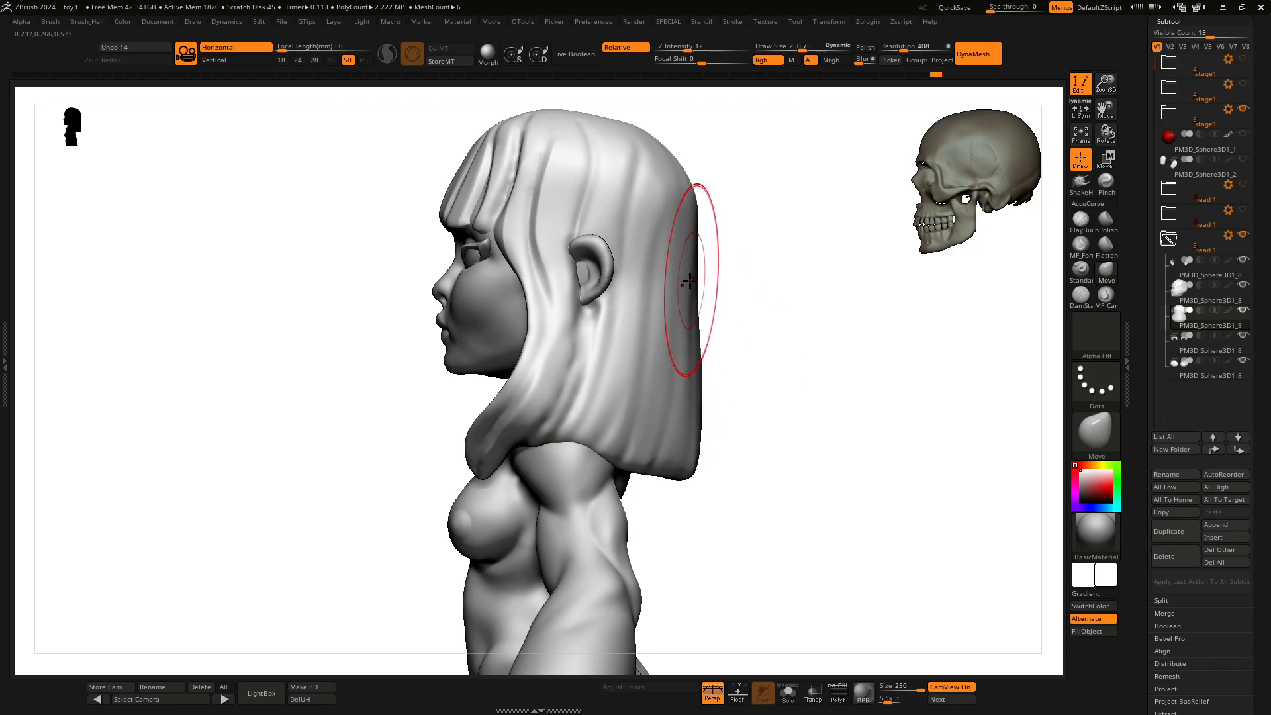
left_click_drag(766, 308, 568, 290)
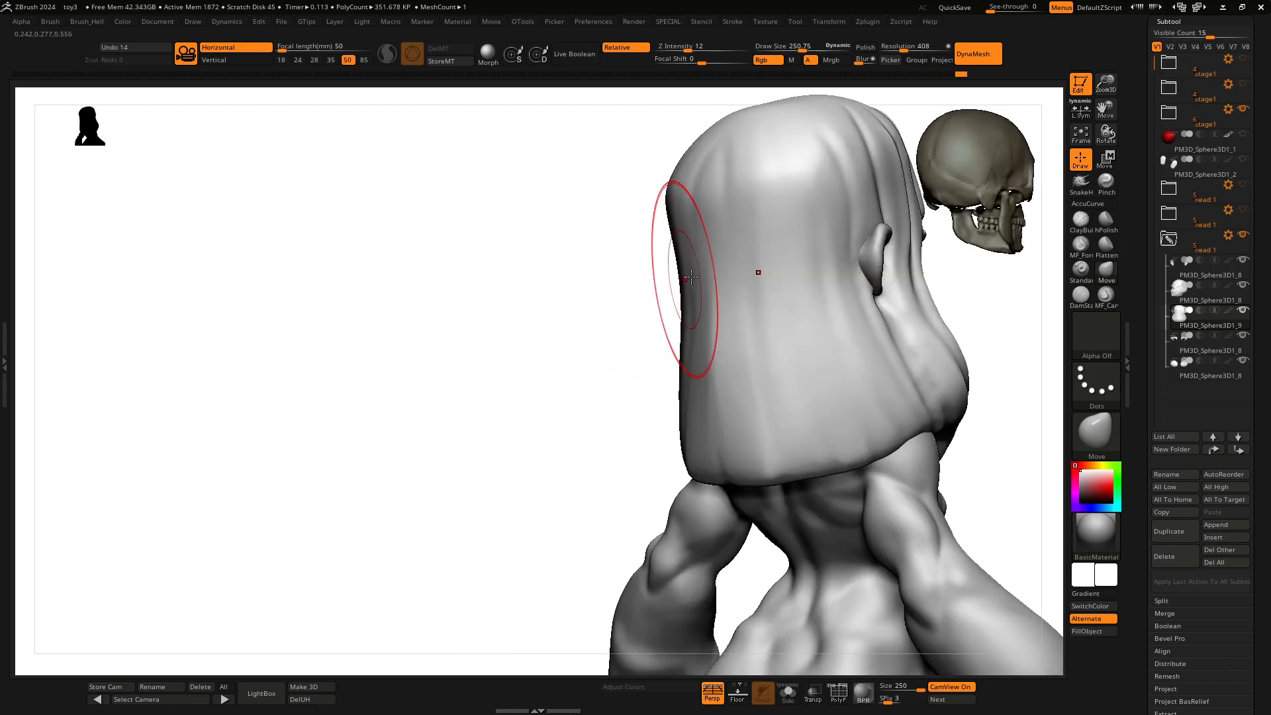
left_click_drag(641, 331, 682, 267)
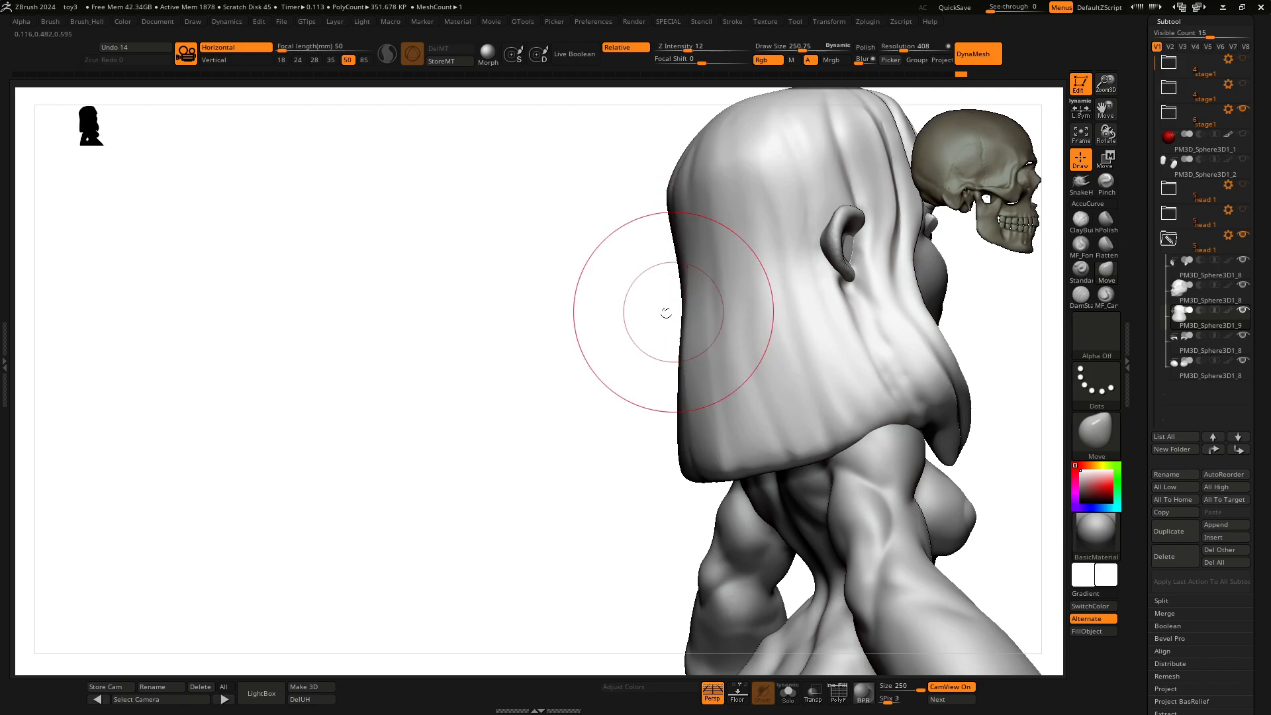
mouse_move(666, 312)
left_mouse_down()
mouse_move(715, 335)
mouse_move(707, 236)
mouse_move(794, 264)
mouse_move(715, 318)
left_mouse_up()
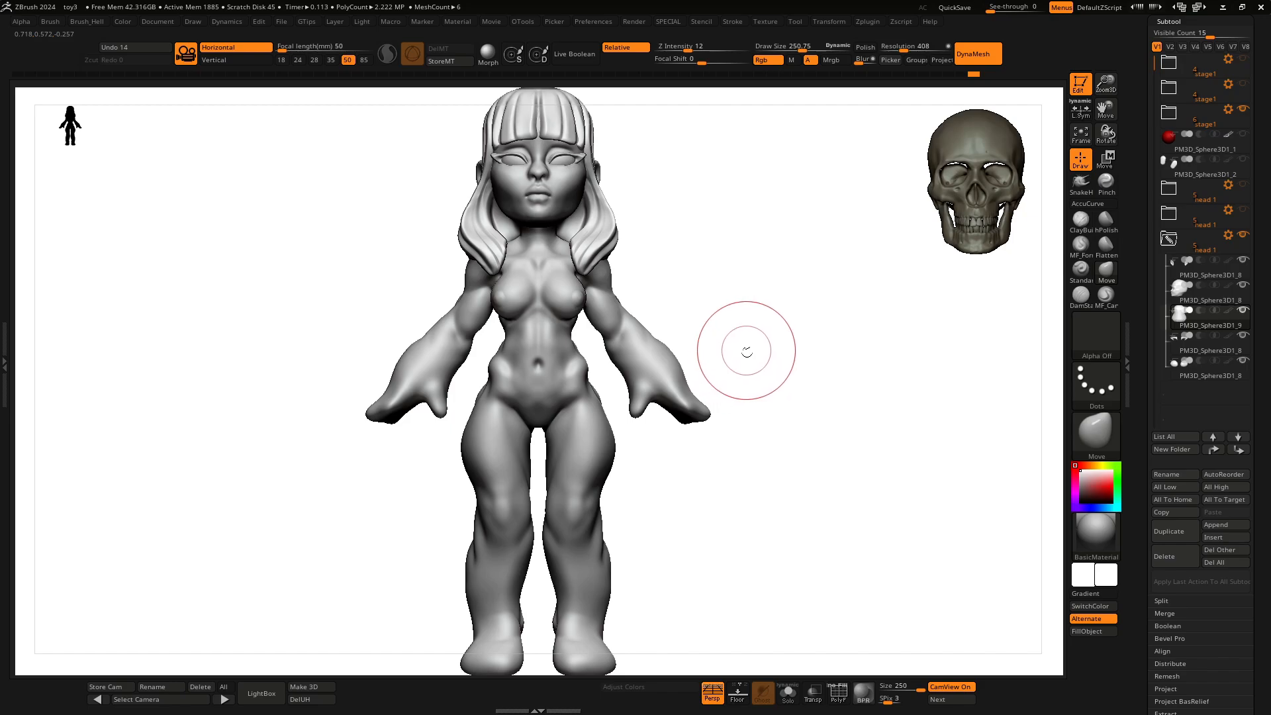
left_click_drag(746, 348, 794, 364)
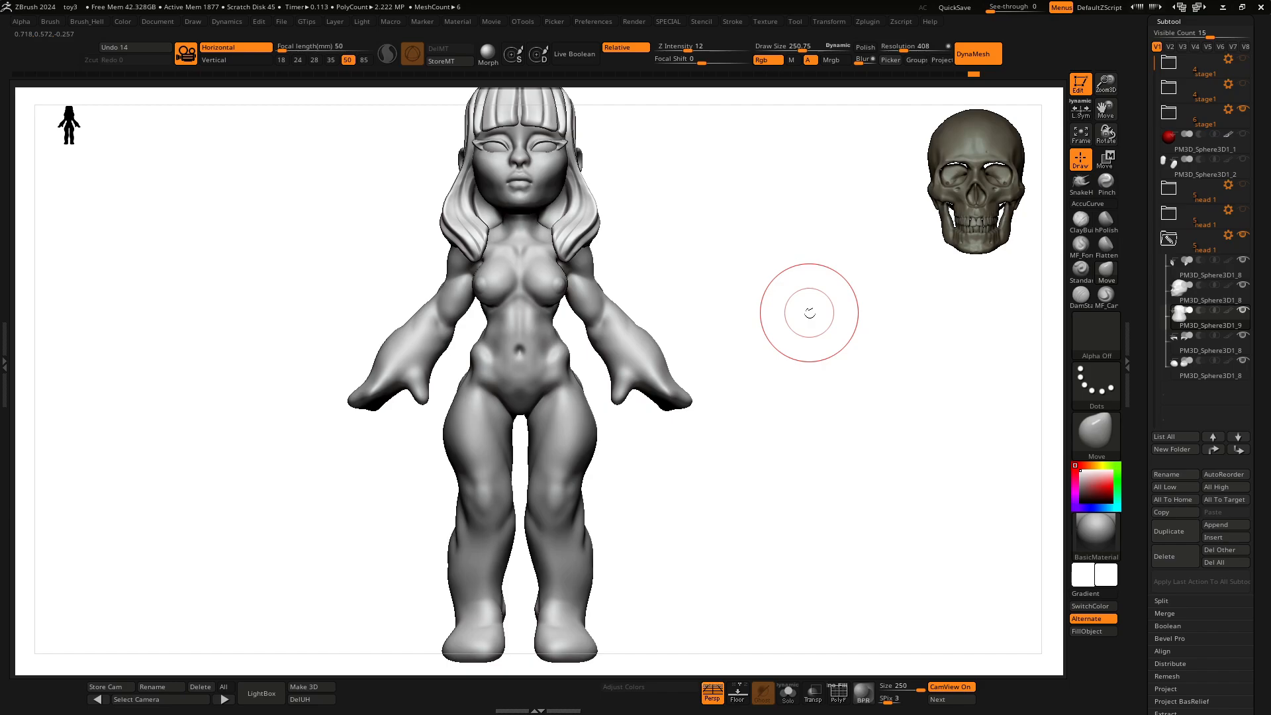